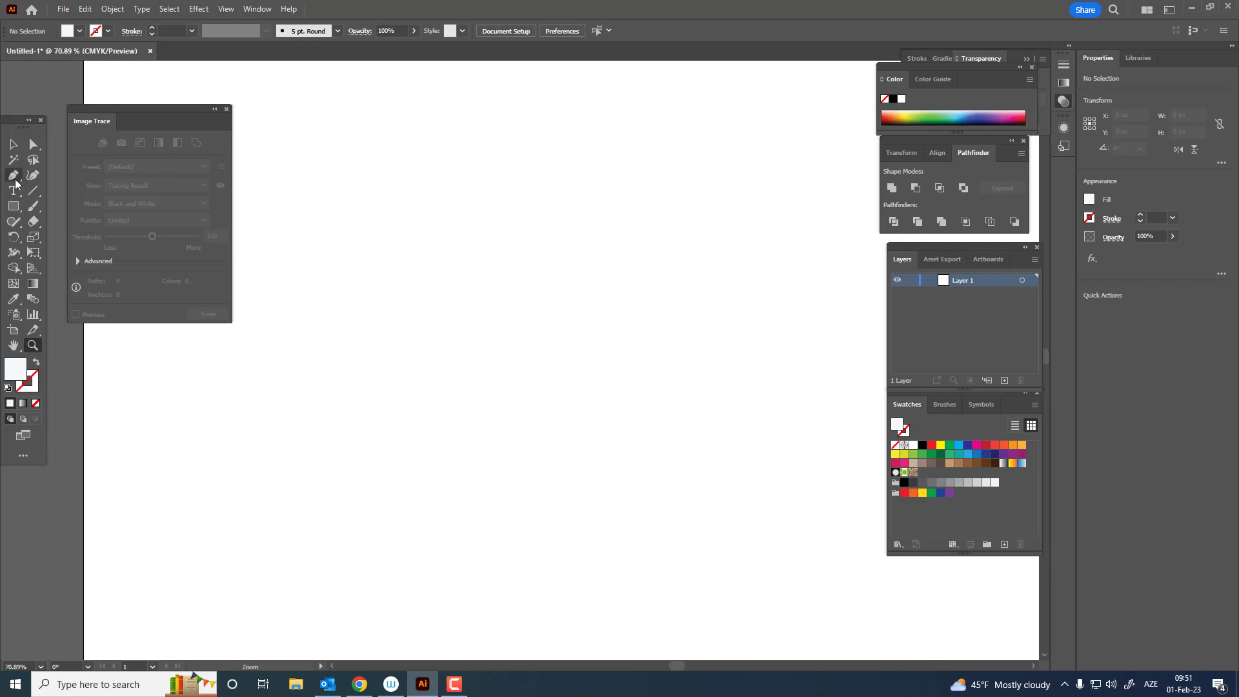
Draw a closed, rounded triangular shape about 363 by 291 px with the Pen tool using three curved anchor points.
left_click(15, 178)
left_click(533, 219)
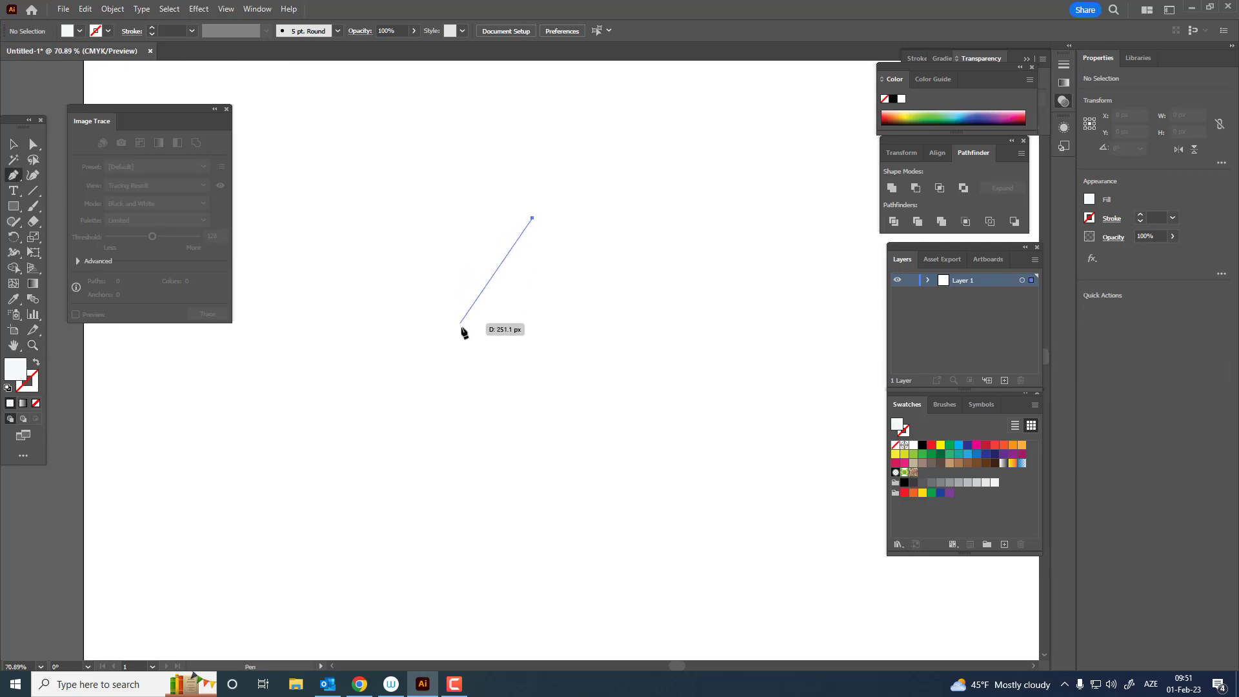
left_click_drag(463, 336, 489, 378)
left_click_drag(644, 304, 648, 274)
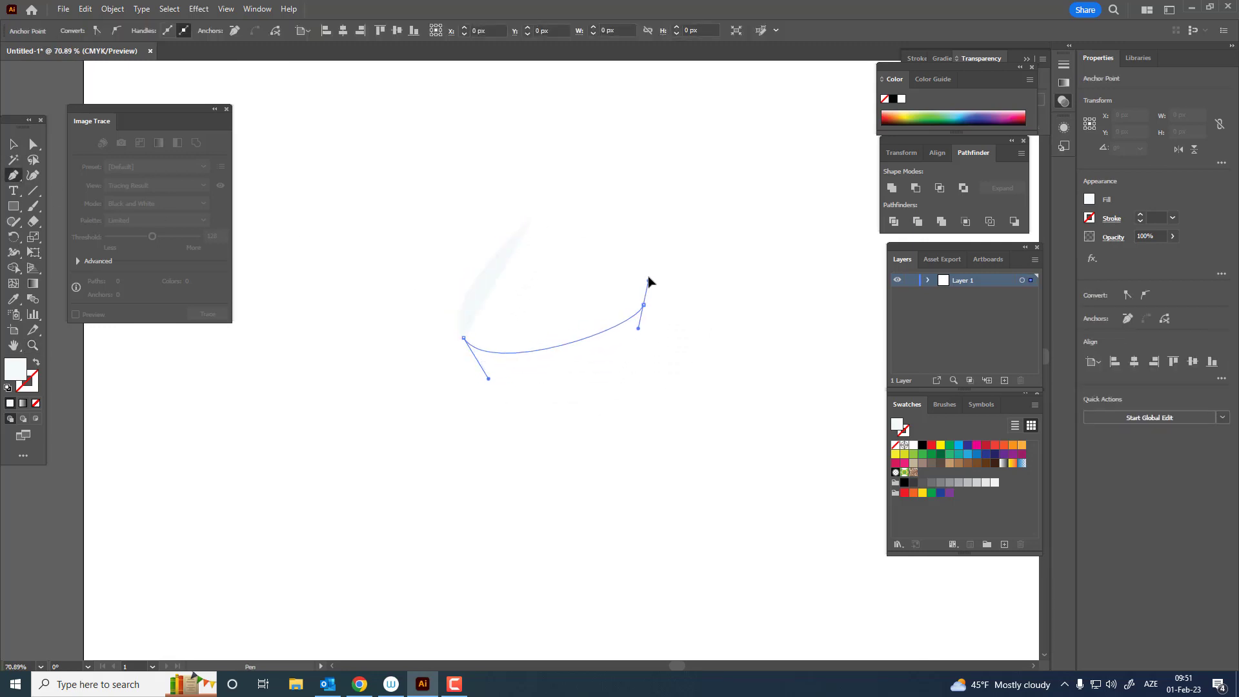
left_click_drag(532, 218, 451, 266)
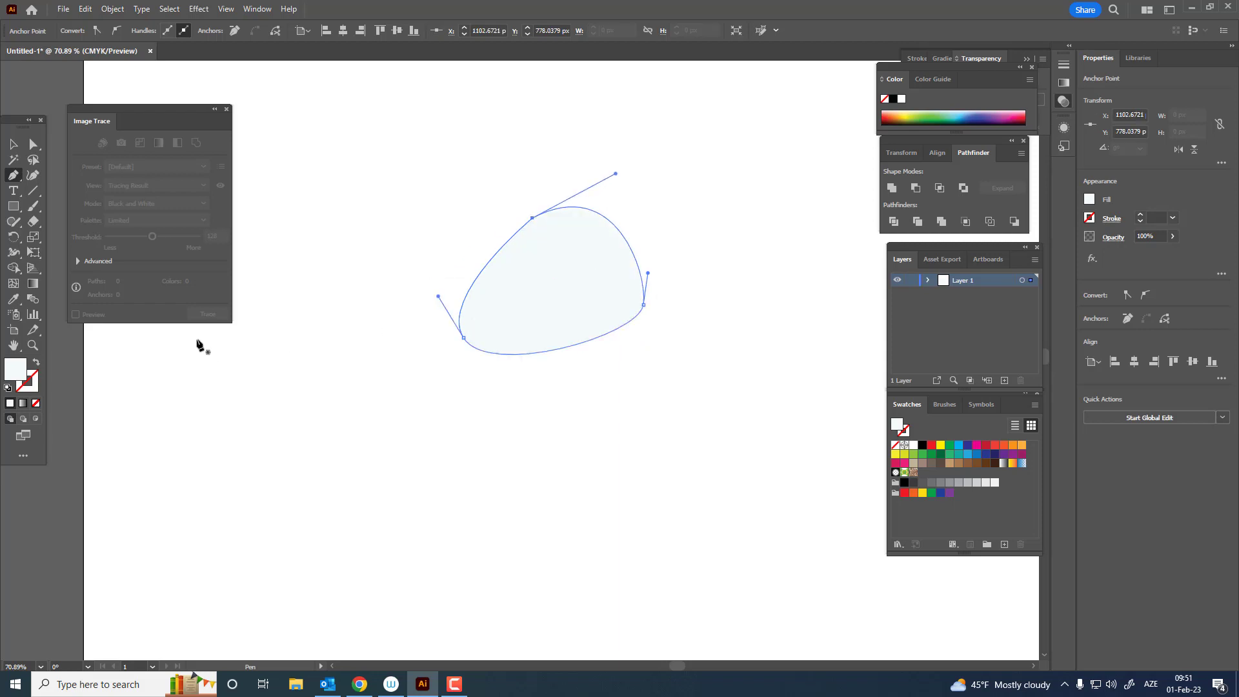
Fill the drawn shape with the bright red colour E52848.
left_click(14, 146)
double_click(14, 374)
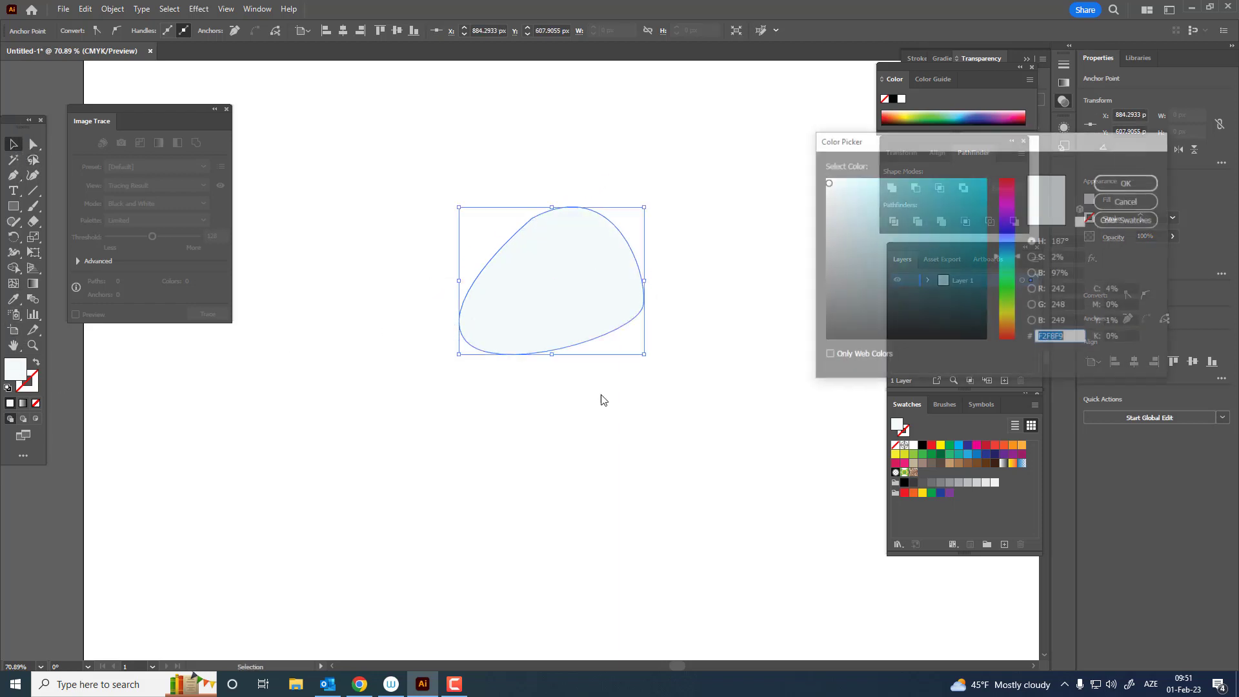
left_click(1011, 184)
left_click(945, 196)
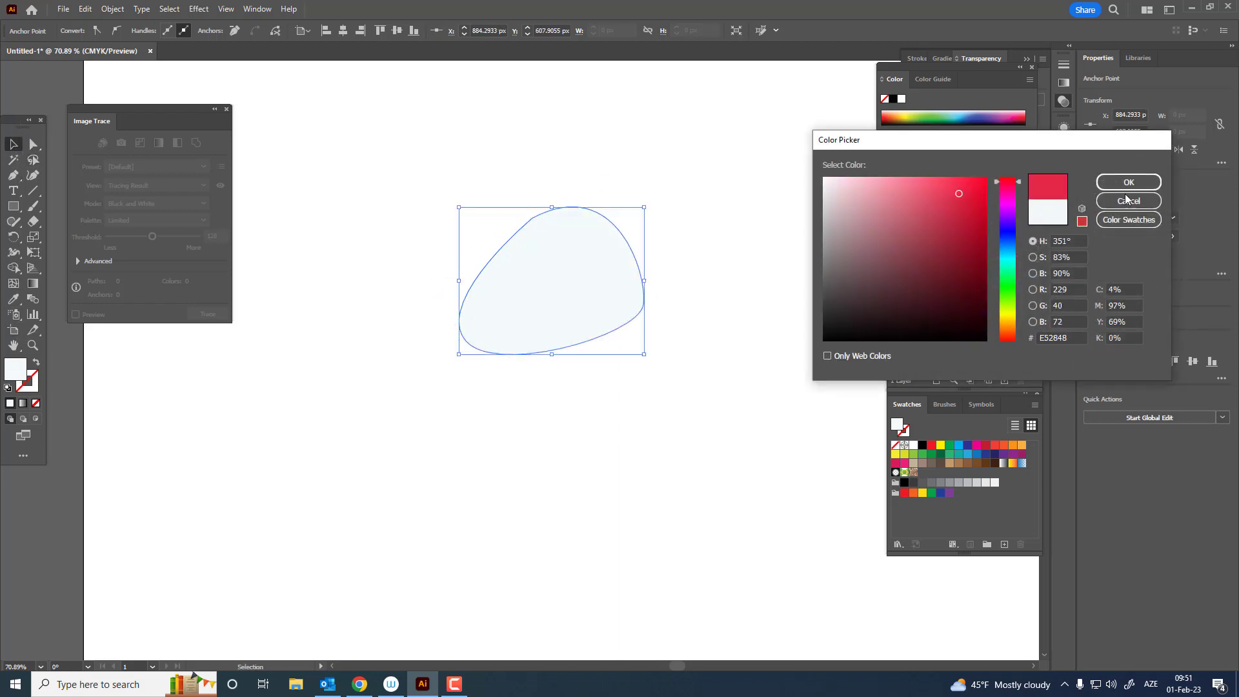
left_click(1129, 182)
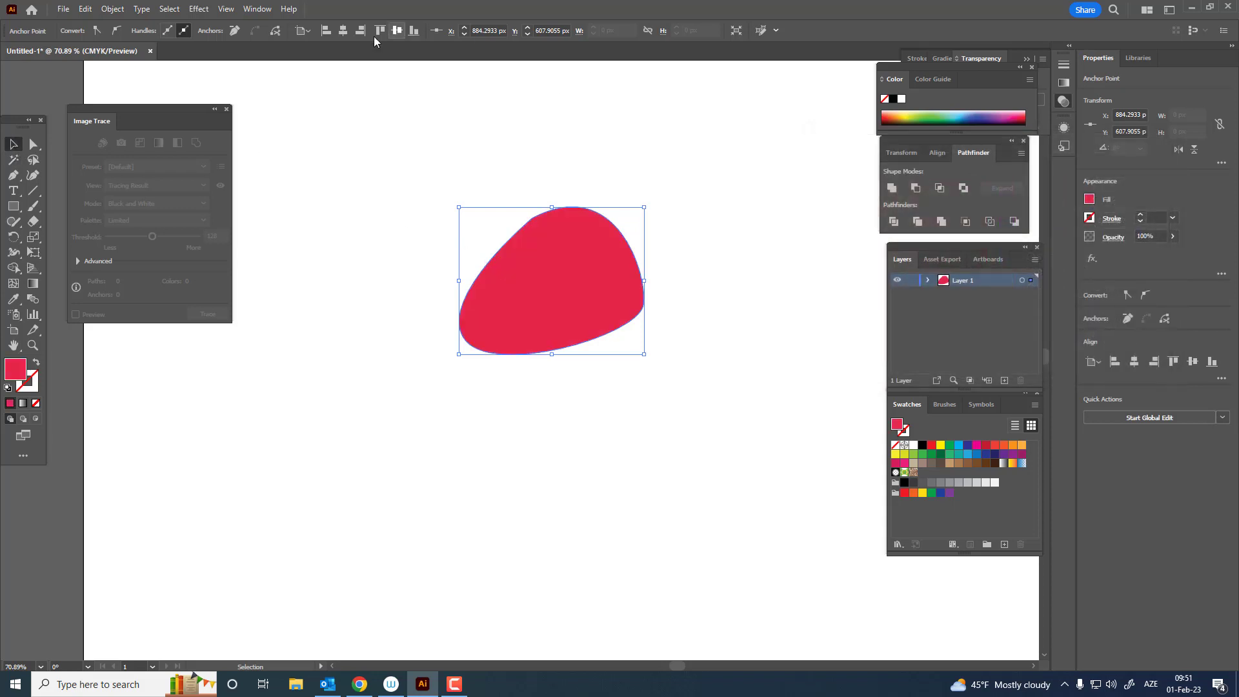
Centre the whole red shape horizontally and vertically on the artboard.
left_click(343, 31)
key("ctrl+z")
left_click(655, 359)
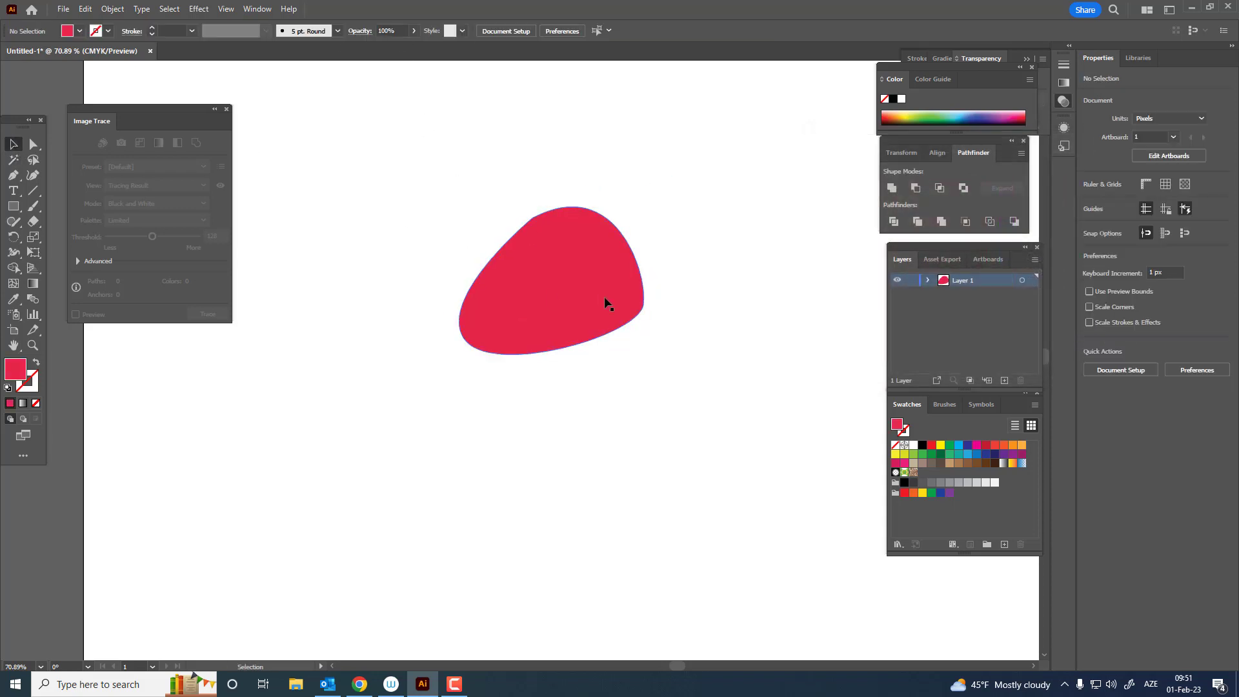
left_click(605, 304)
left_click(552, 31)
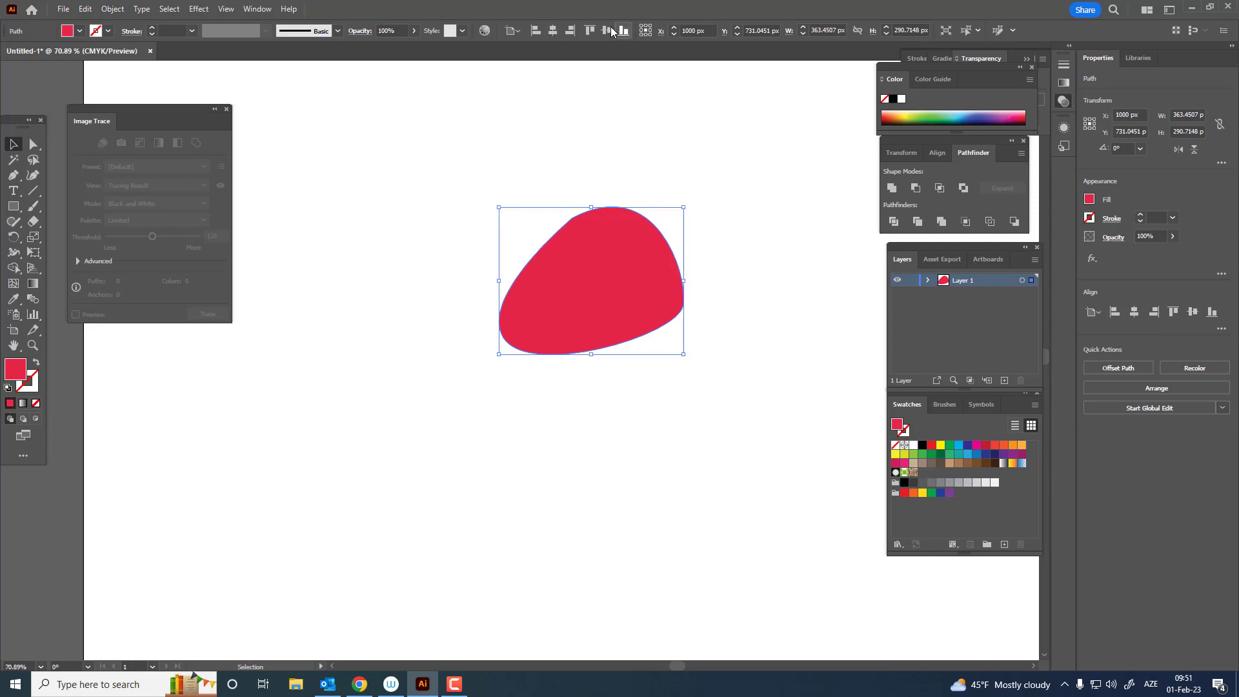
left_click(606, 31)
scroll(617, 276, "up", 1)
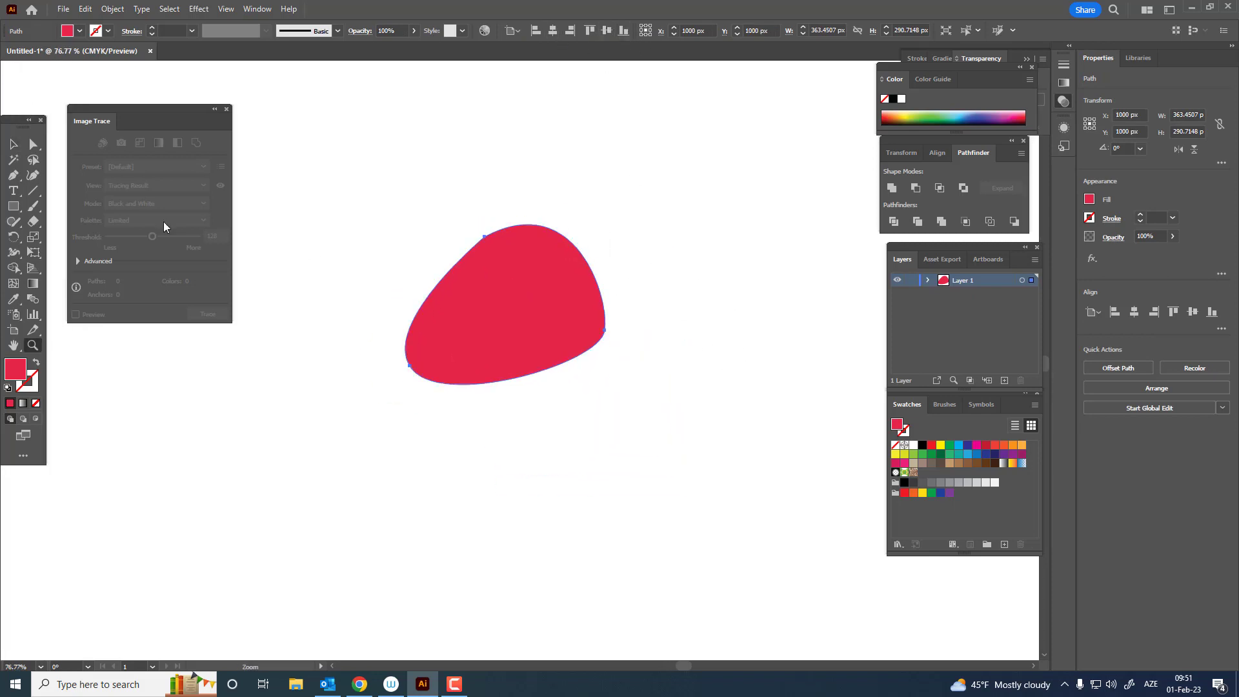
Smooth the shape's outline by rounding its upper-left corner and adjusting its right and upper-left points with the Curvature tool.
left_click(33, 145)
left_click_drag(497, 256, 568, 379)
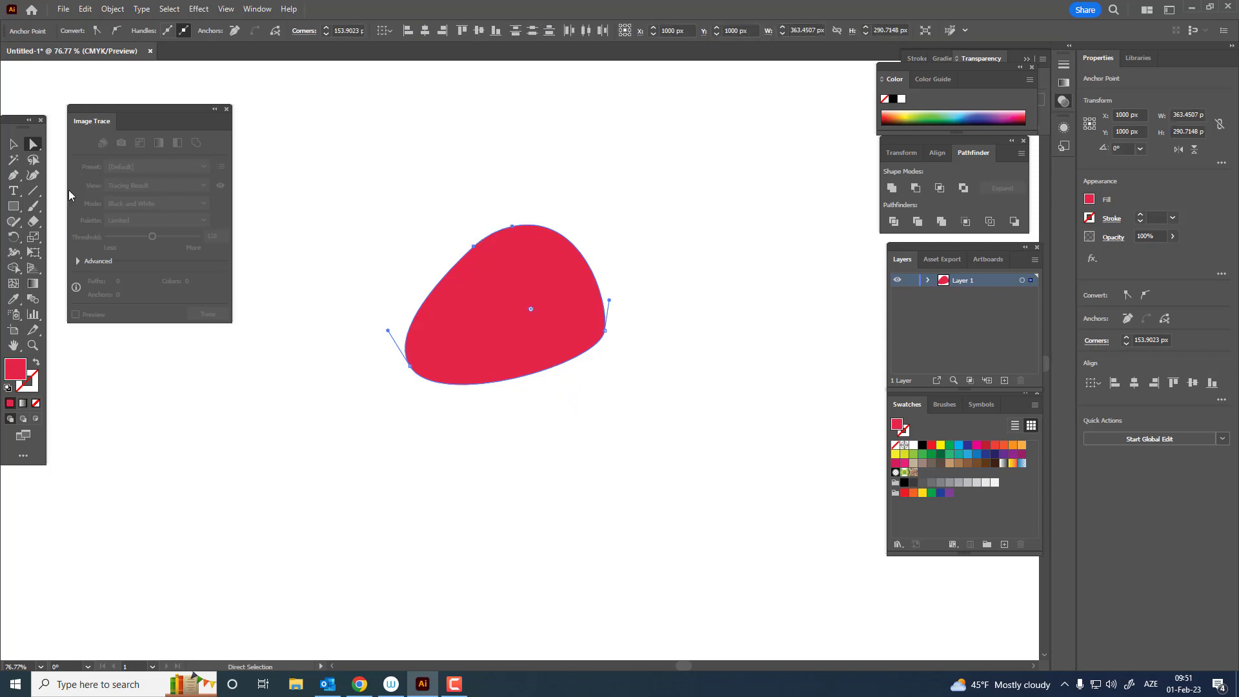
left_click(33, 177)
left_click_drag(603, 332, 597, 322)
left_click_drag(515, 230, 447, 261)
key("z")
left_click_drag(516, 287, 566, 324)
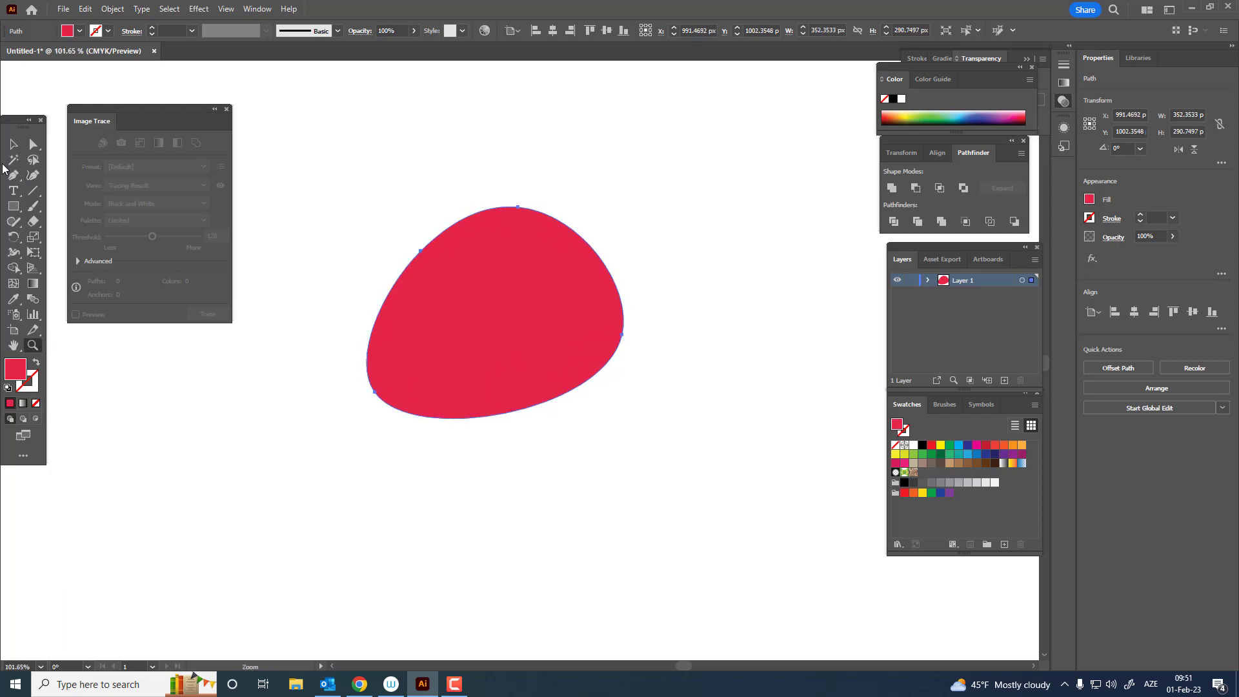
Save the shape's bright red fill as a new swatch.
left_click(14, 144)
left_click(679, 514)
left_click(546, 349)
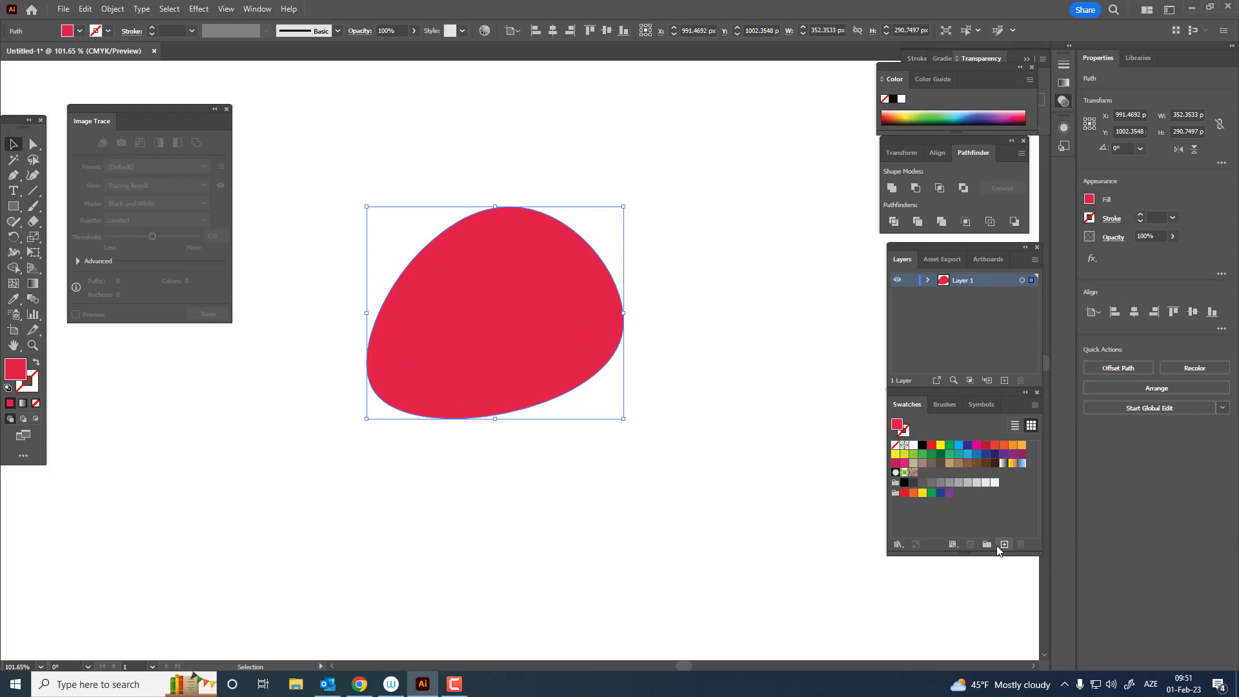
left_click(999, 547)
left_click(622, 434)
Change the shape's fill to orange F9A141 and save it as a new global swatch.
double_click(15, 371)
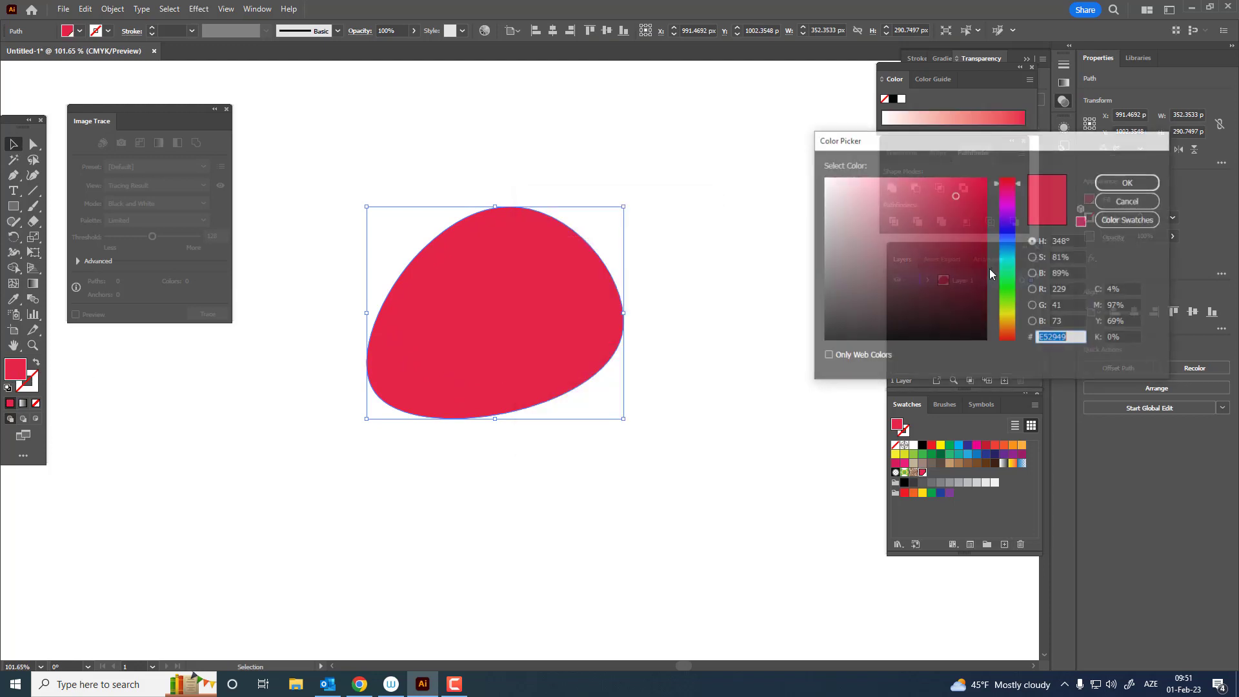
left_click(1012, 328)
left_click_drag(955, 195, 943, 180)
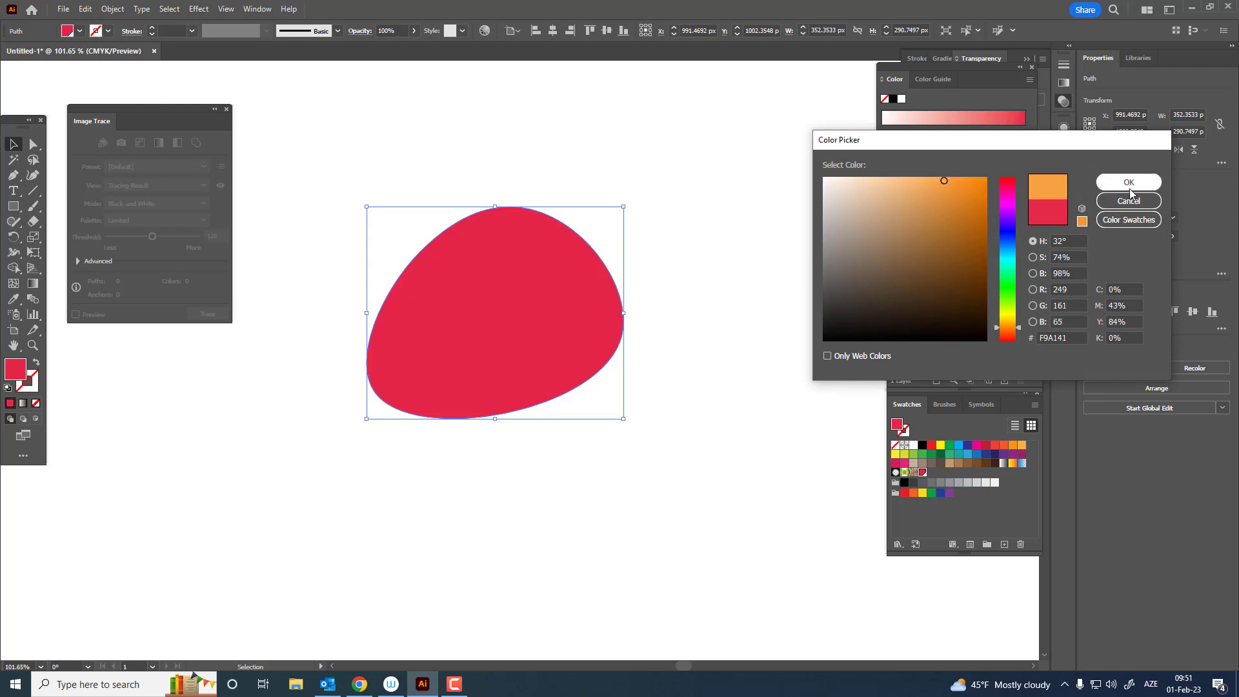
left_click(1129, 184)
left_click(1006, 544)
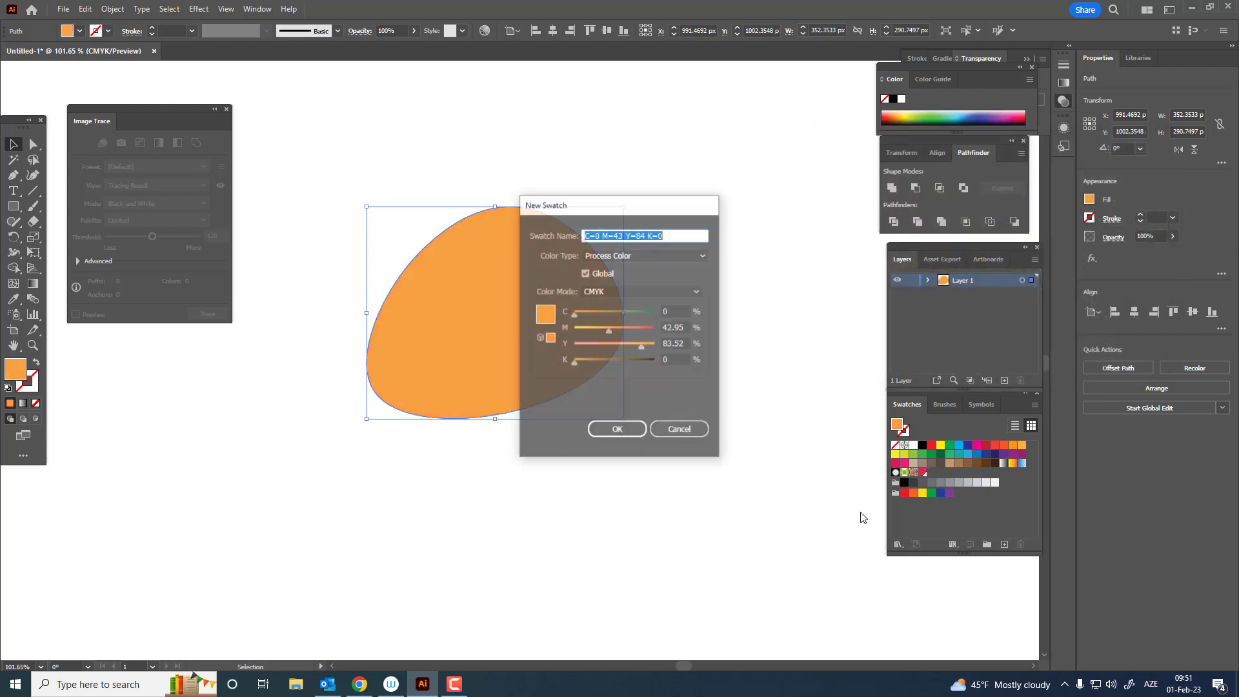
left_click(621, 432)
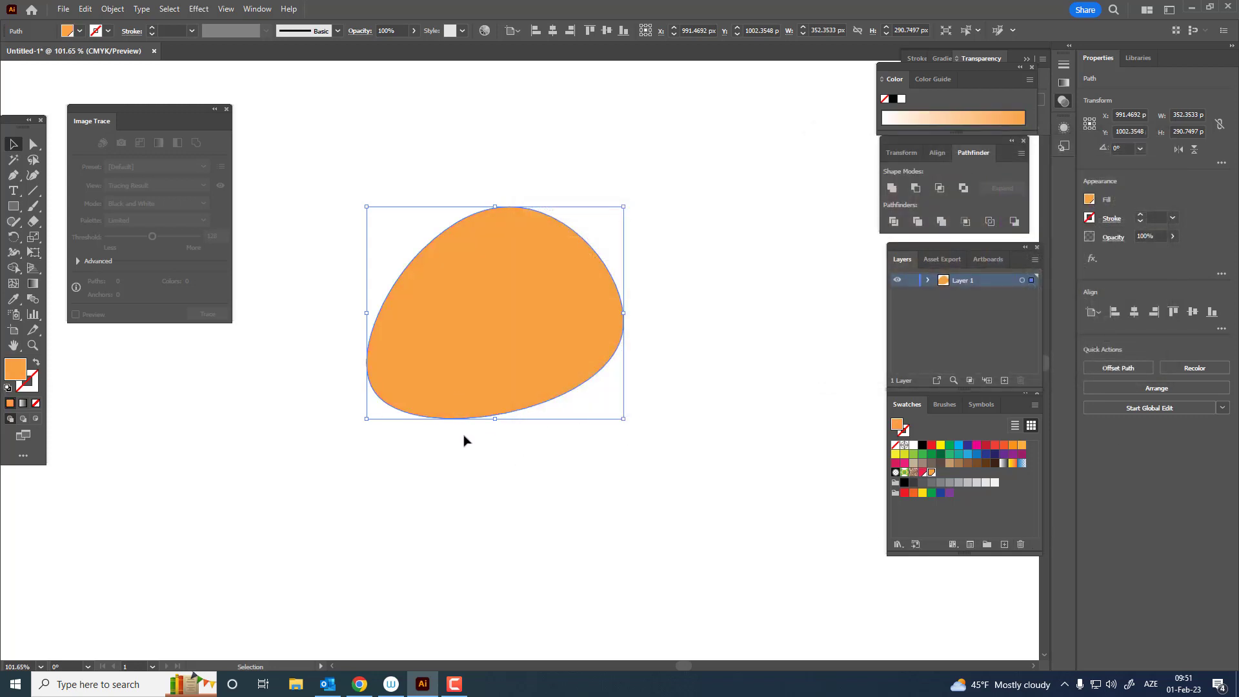
left_click(30, 286)
left_click(488, 309)
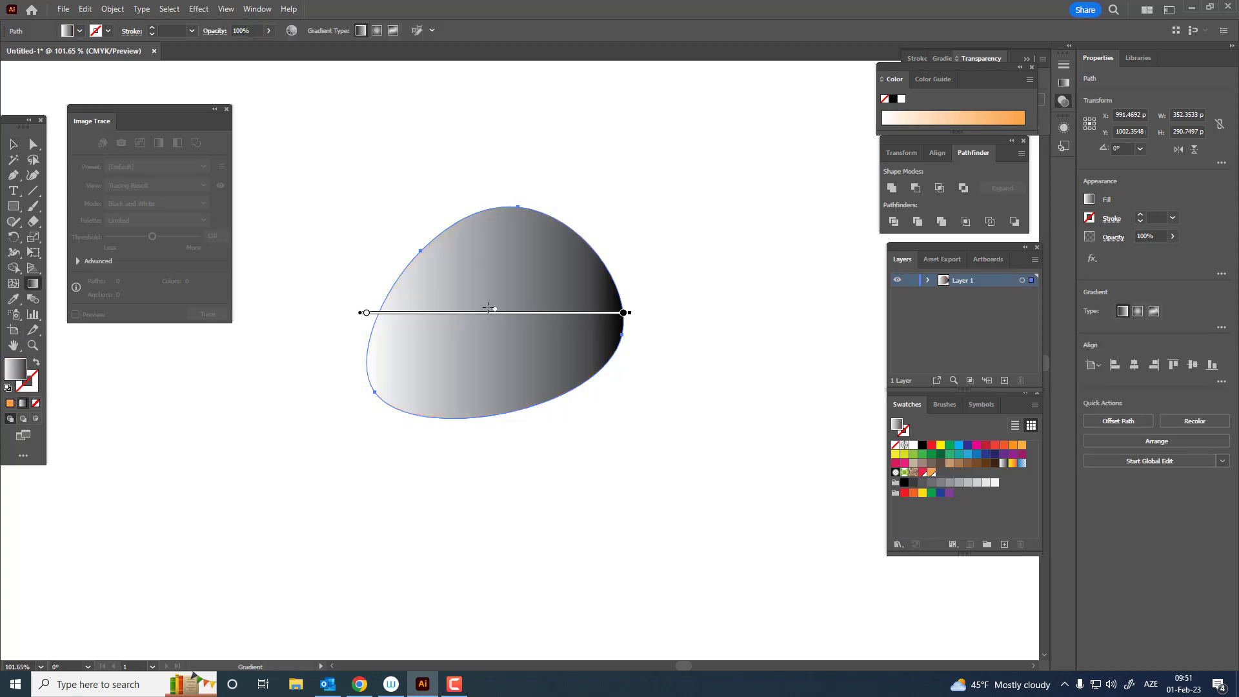
key("v")
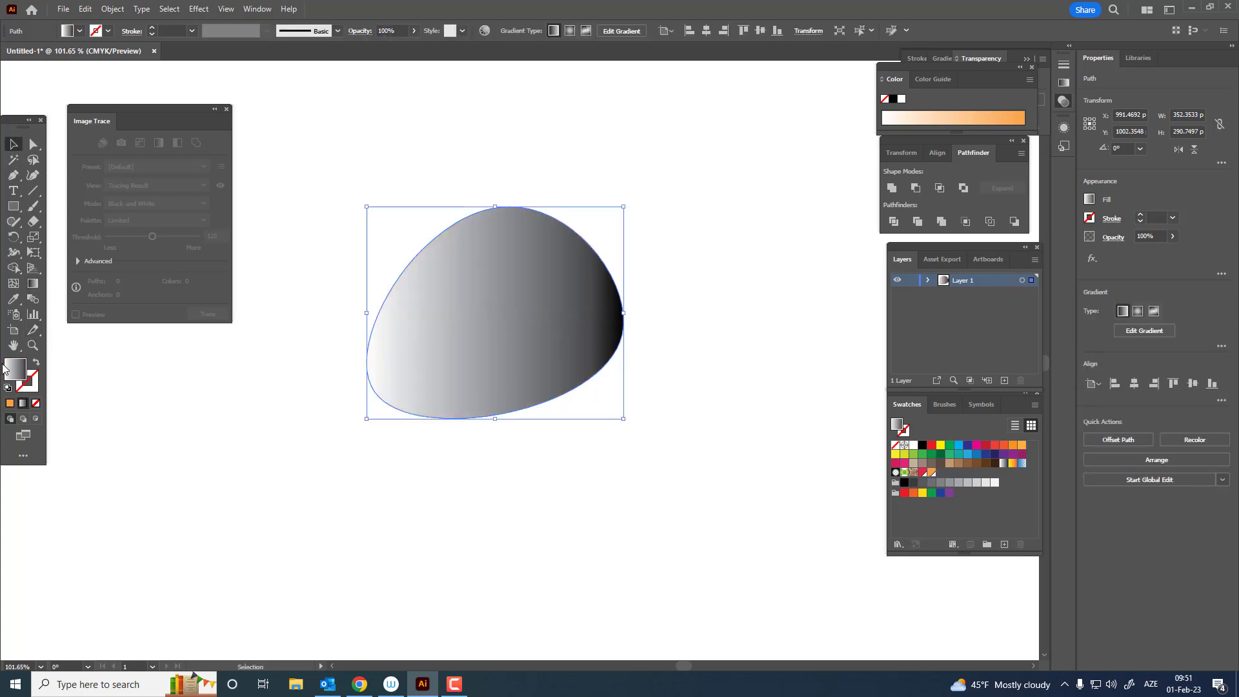
key("ctrl+z")
Change the shape's fill to green 8AF743 and save it as a new global swatch.
double_click(16, 369)
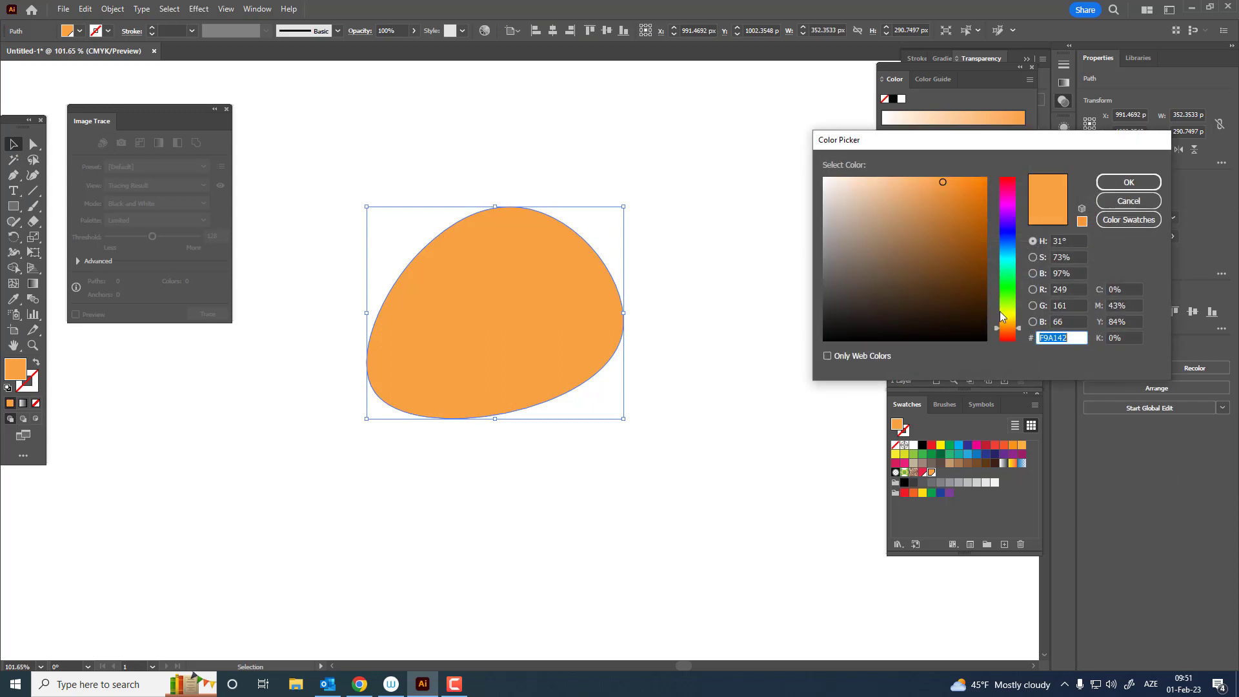
left_click(1008, 298)
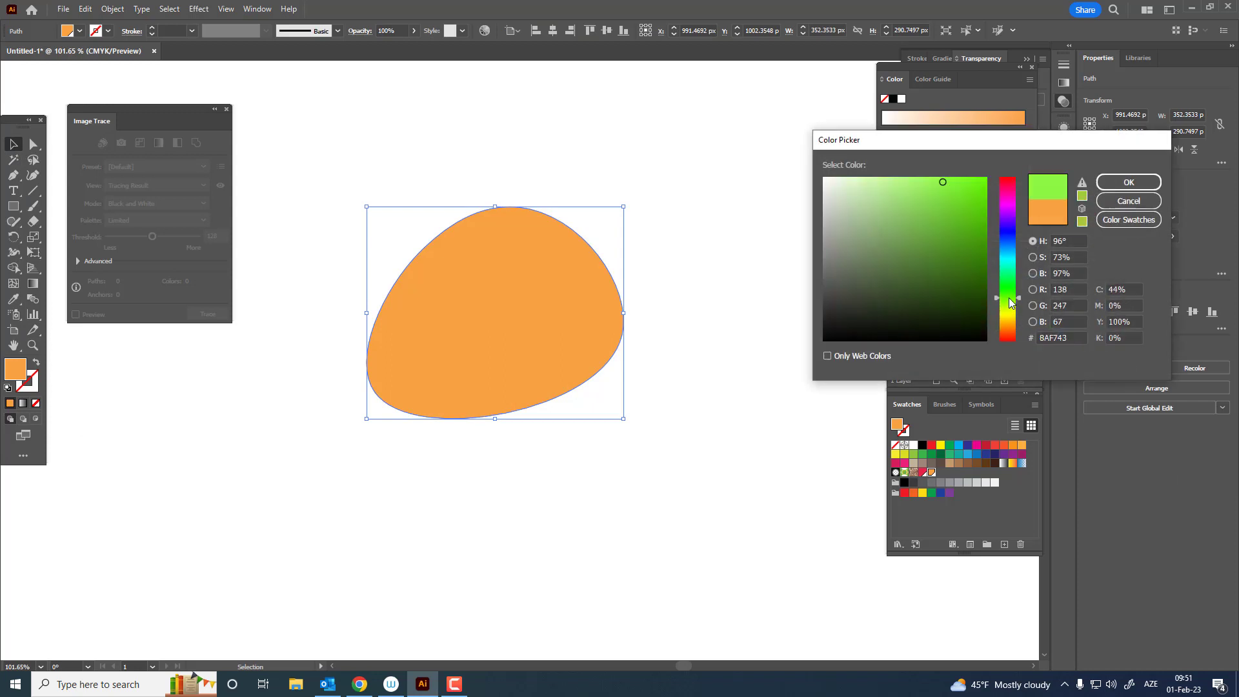
left_click(1129, 182)
left_click(1004, 546)
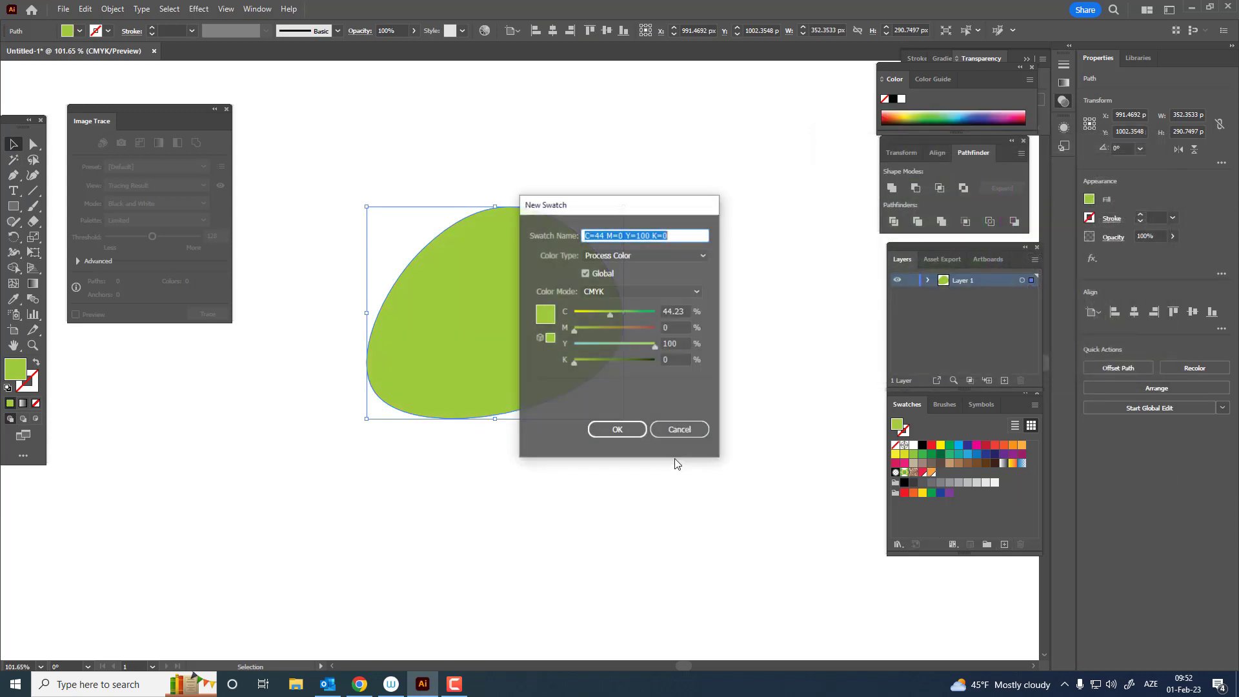
left_click(610, 429)
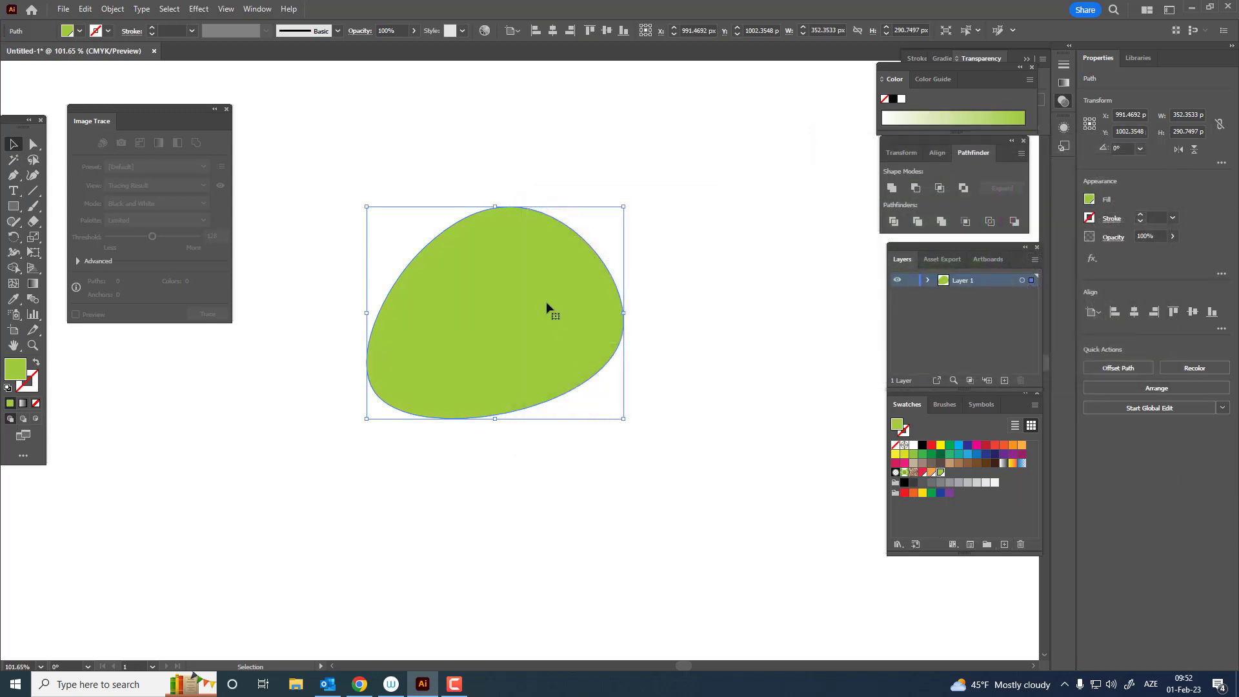
Starting from the saved red swatch, set the fill to dark red B7082E and save it as a new global swatch.
left_click(924, 473)
double_click(15, 370)
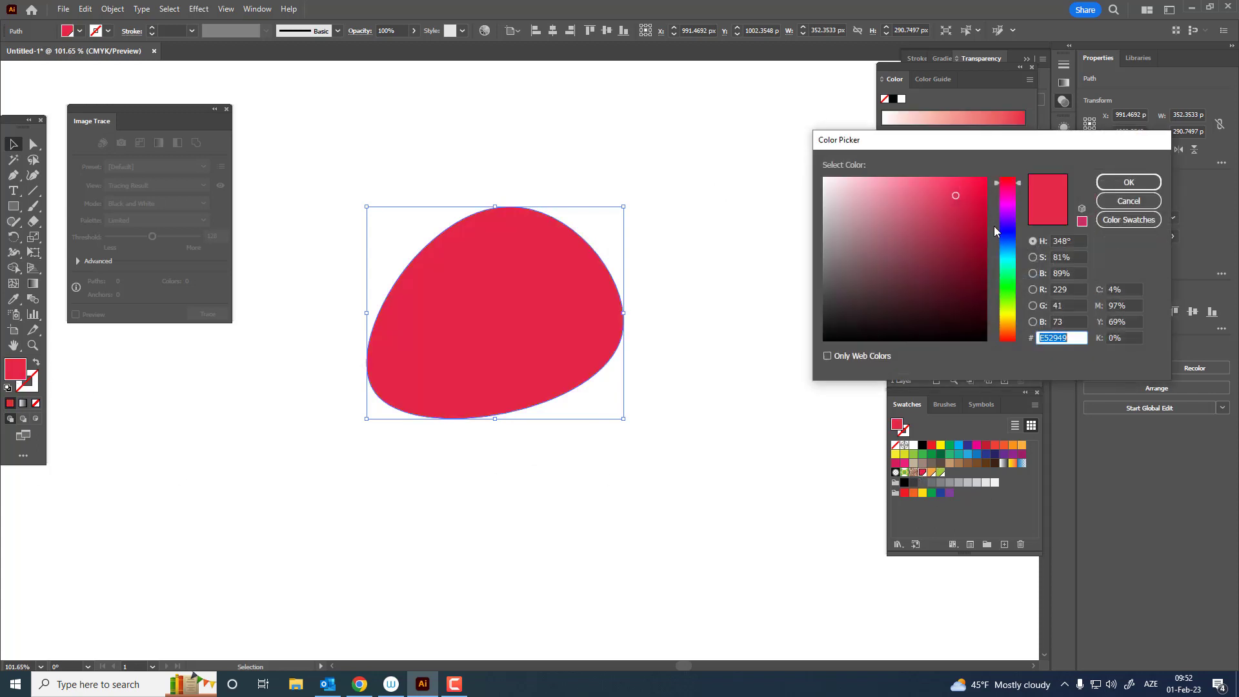
left_click(960, 220)
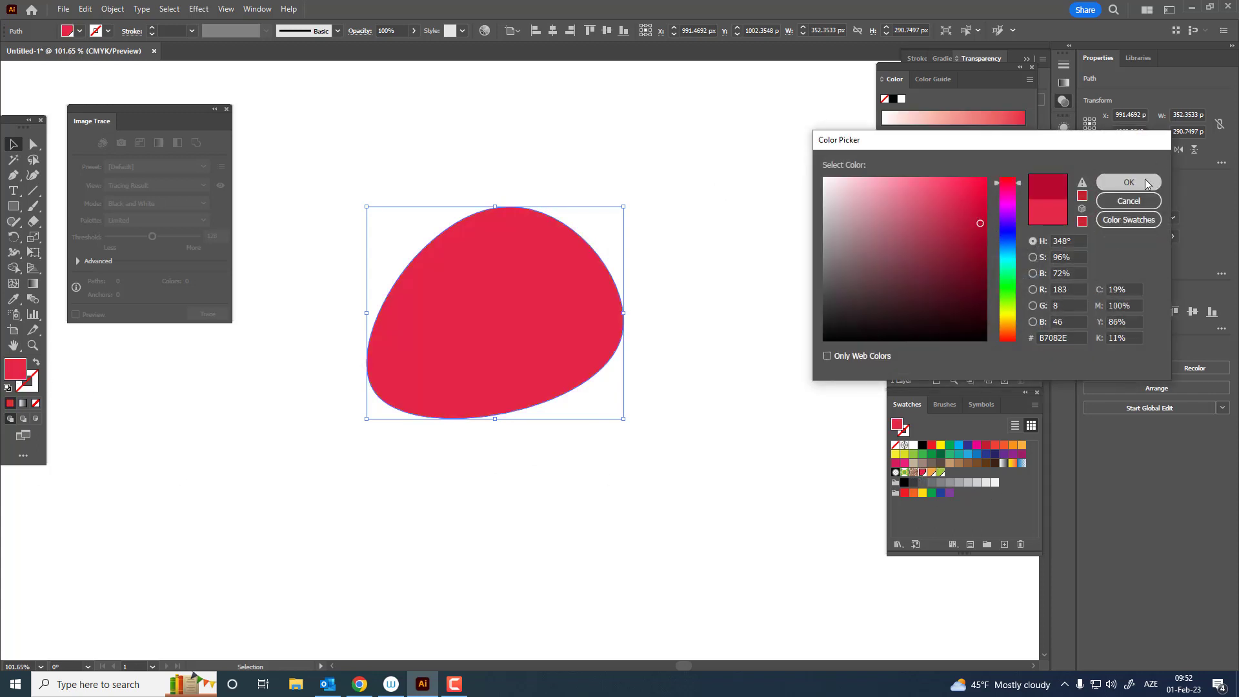
left_click(1129, 182)
left_click(1004, 544)
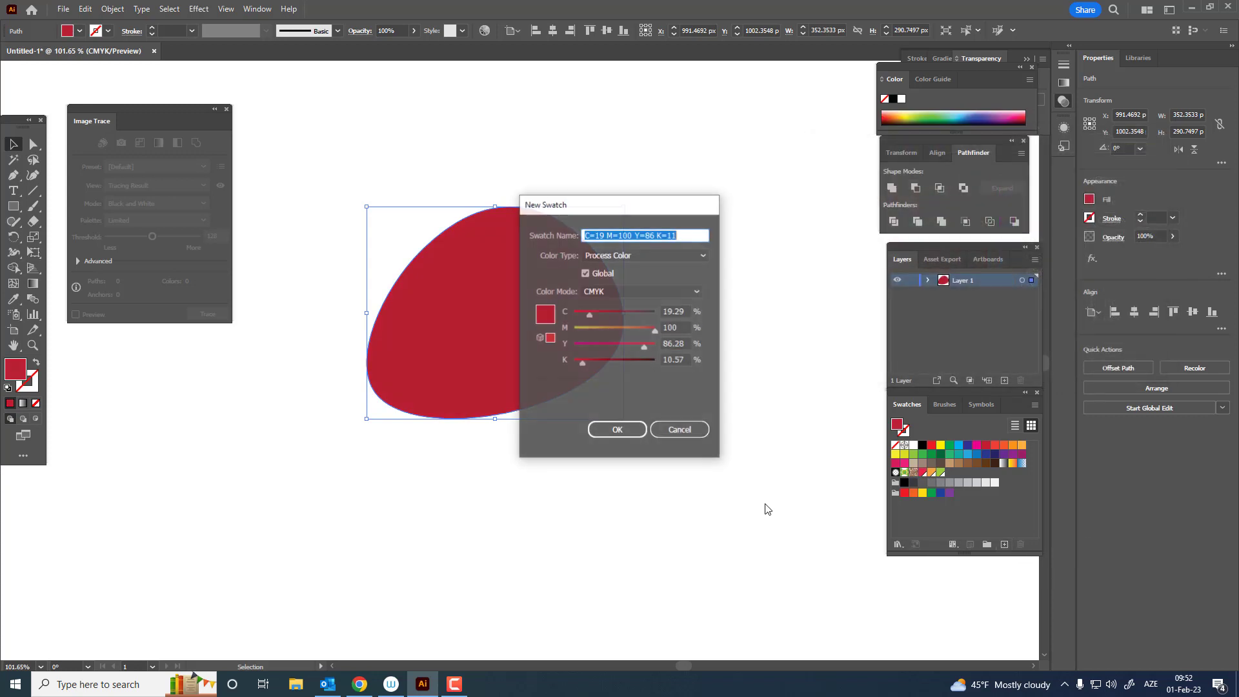
left_click(610, 428)
Apply a freeform gradient to the shape, shift its lower-right colour stop toward the edge and colour it with the dark red swatch.
left_click(33, 284)
left_click(553, 335)
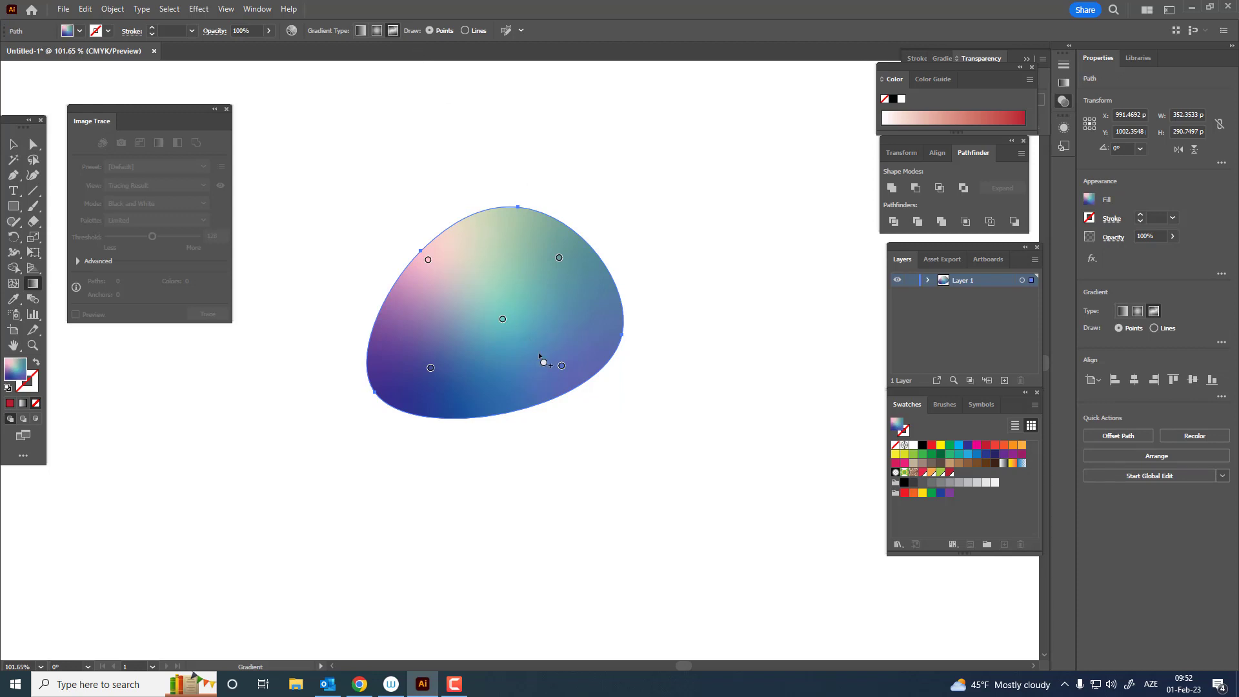
left_click_drag(583, 356, 587, 358)
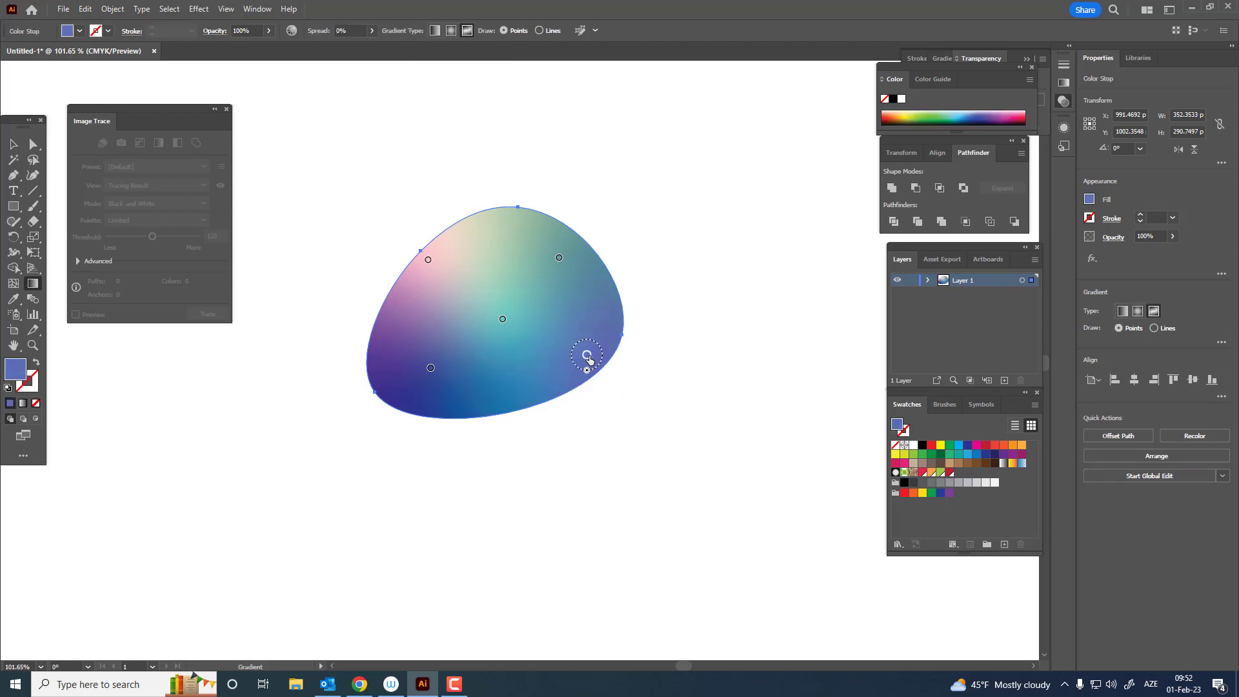
double_click(587, 360)
left_click(421, 422)
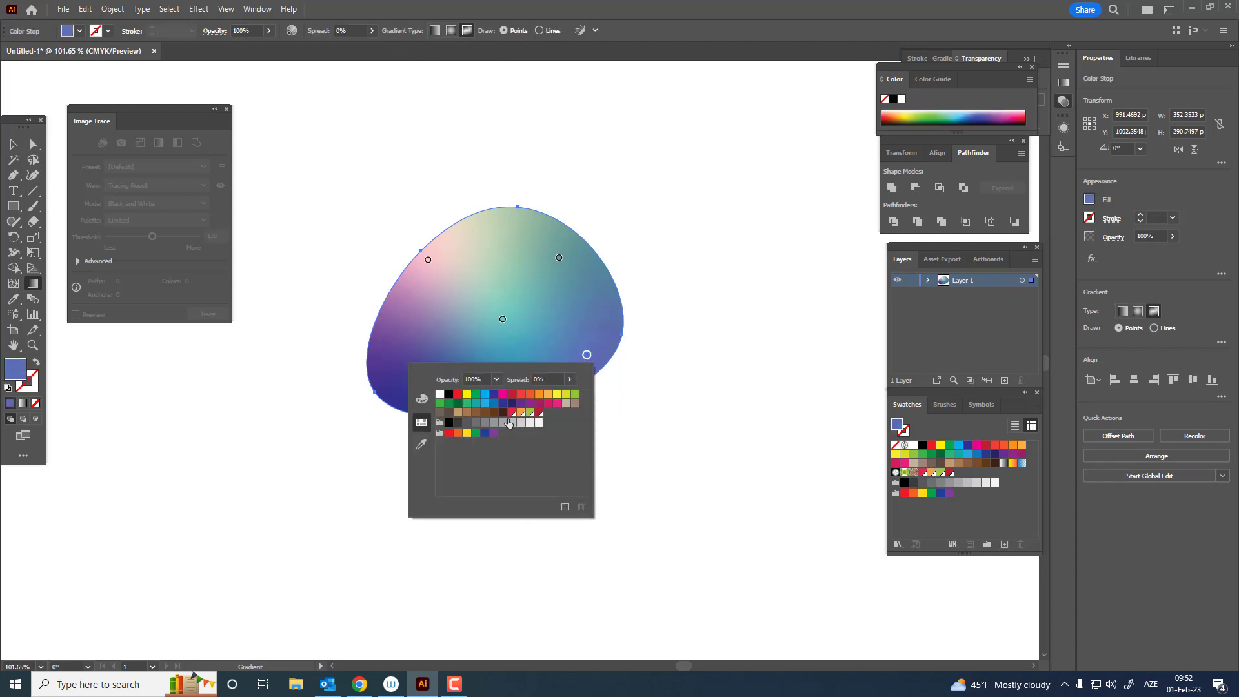
left_click(539, 414)
left_click(535, 330)
Colour the gradient's centre and upper-right stops with the saved bright red swatch.
double_click(503, 319)
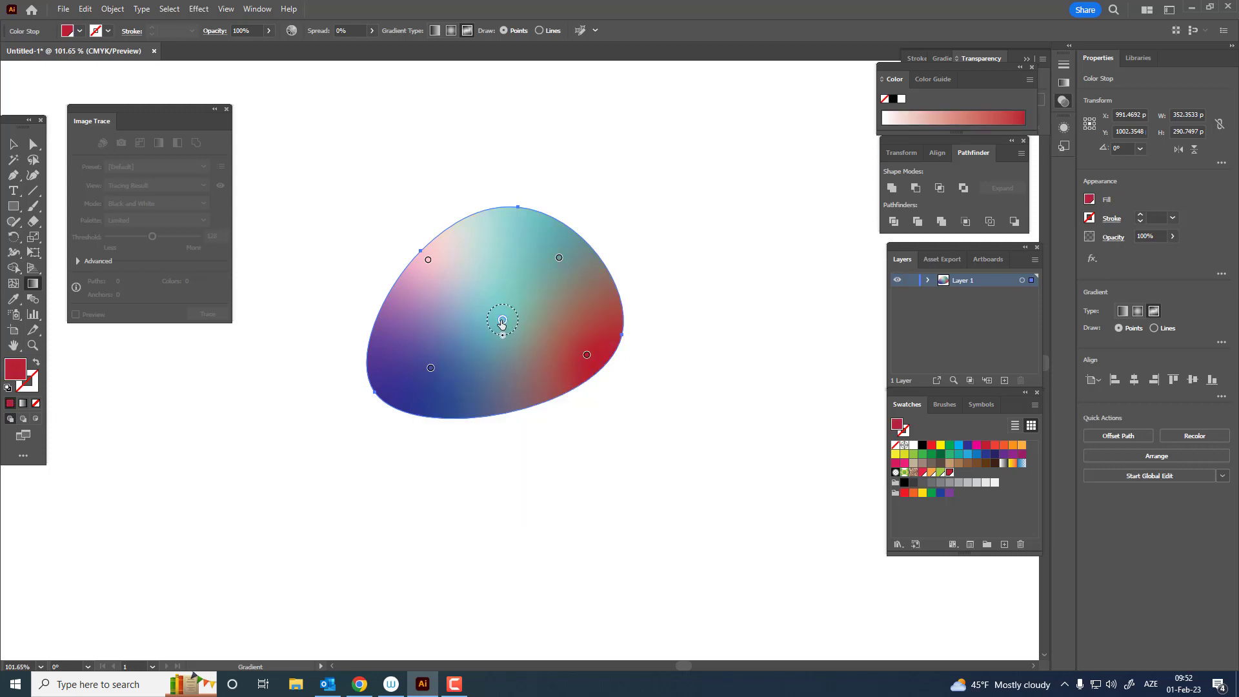
left_click(430, 378)
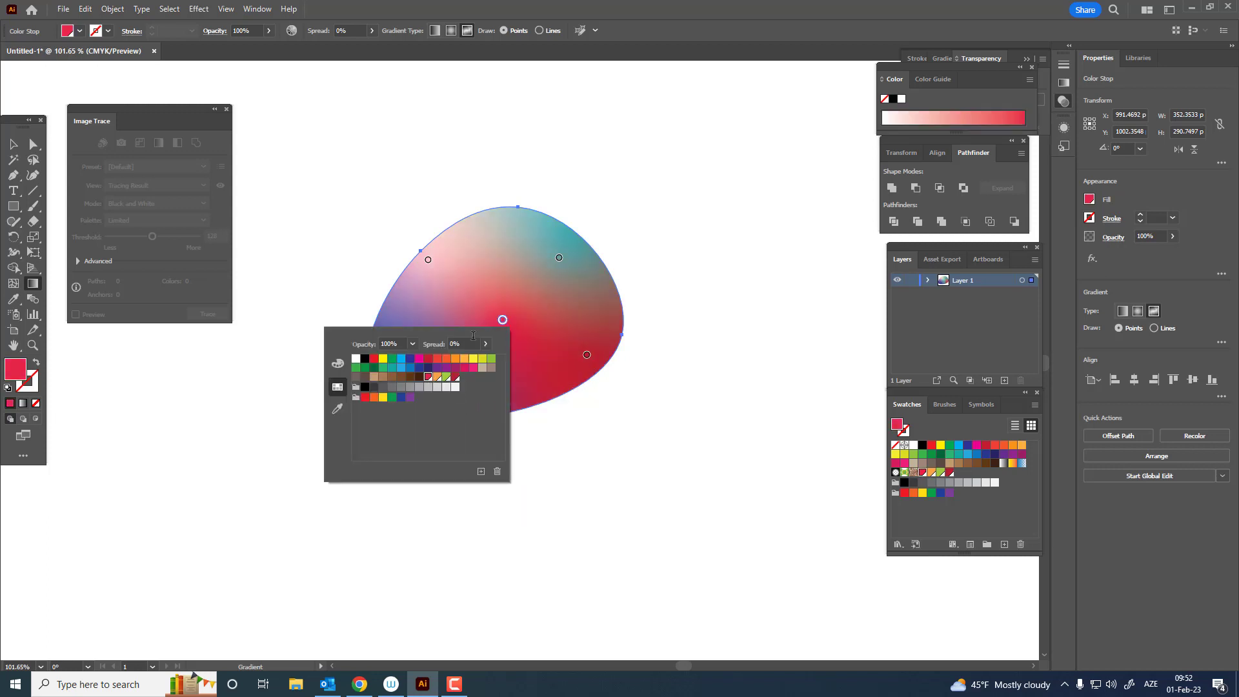
left_click(559, 257)
double_click(559, 257)
left_click(485, 315)
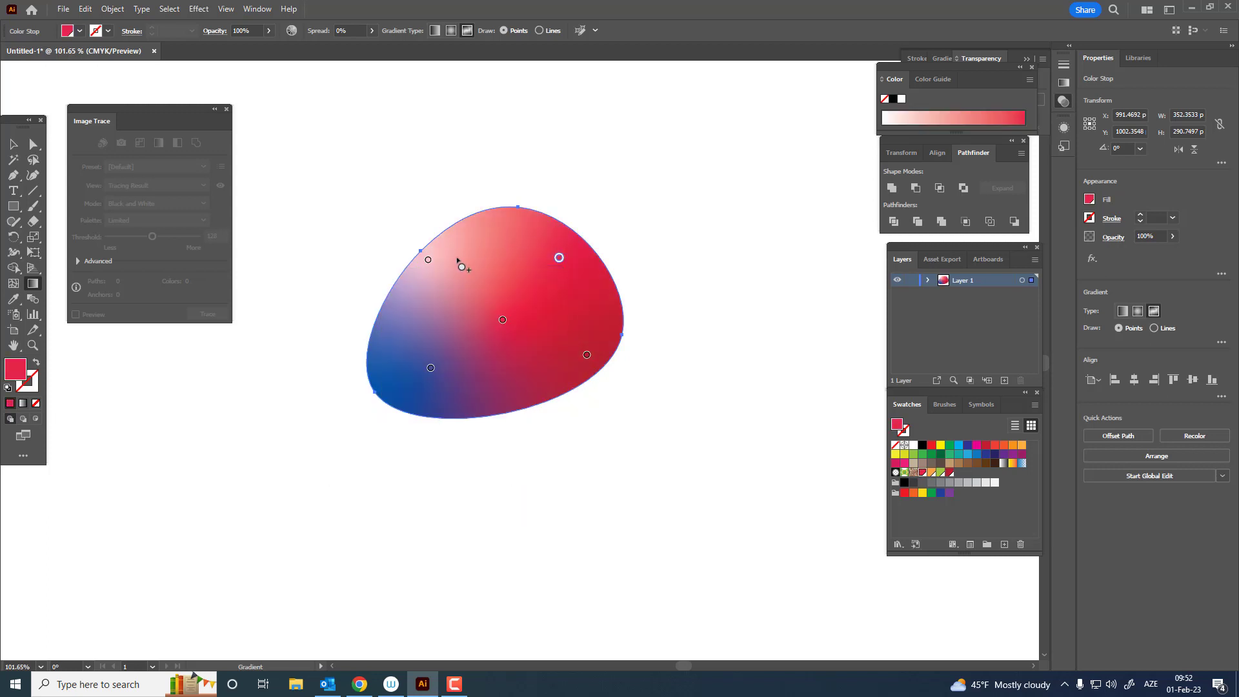
Move the gradient's upper-left stop to the shape's left edge and colour it with the saved orange swatch.
left_click_drag(428, 260, 387, 309)
double_click(388, 310)
left_click(327, 366)
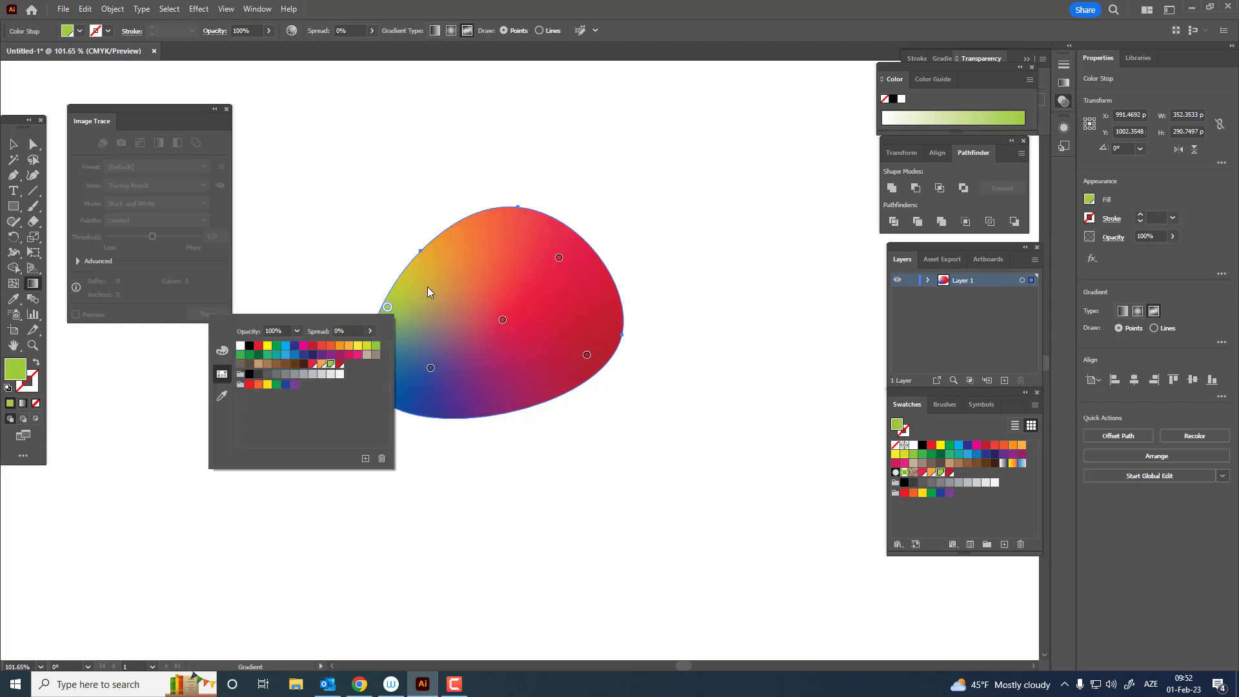
double_click(386, 308)
left_click(323, 365)
Colour the gradient's lower-left stop with the saved green swatch and reposition it on the shape's left edge.
left_click_drag(430, 368, 377, 385)
double_click(376, 384)
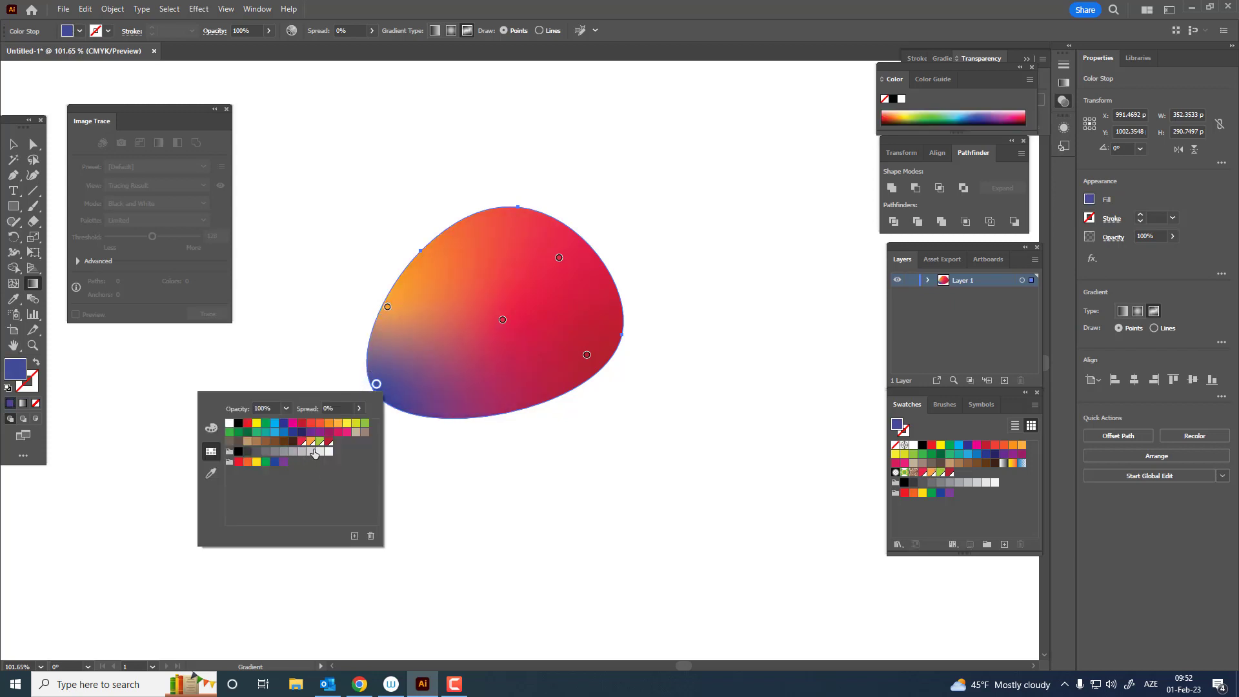
left_click(316, 446)
left_click_drag(375, 385, 529, 365)
key("z")
key("g")
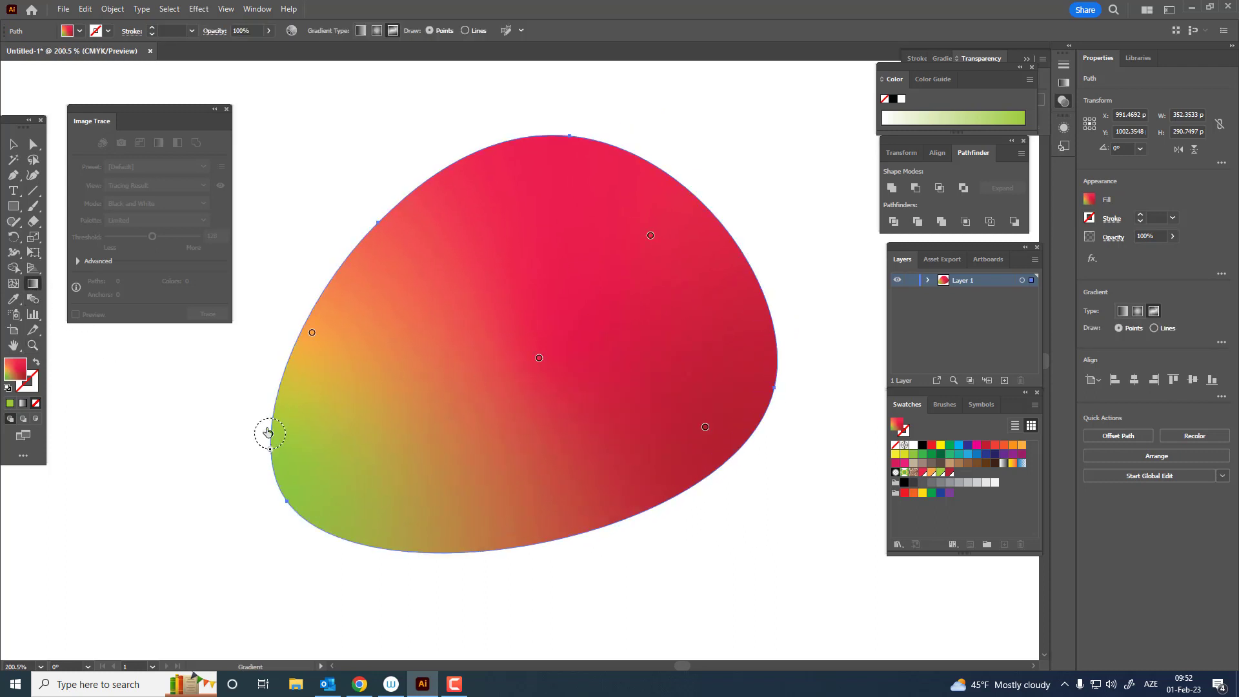
left_click(269, 433)
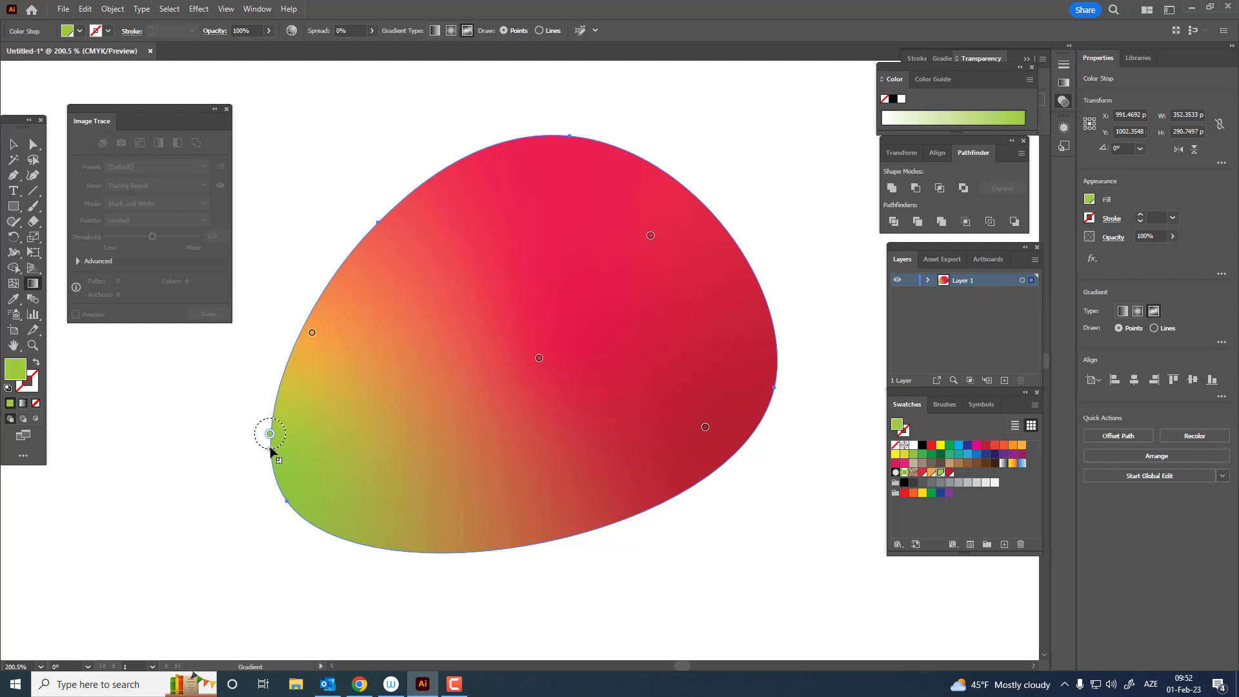
Try a wider spread on the green stop, return it to 0%, and widen the lower-right dark red stop's spread.
left_click_drag(259, 415, 290, 450)
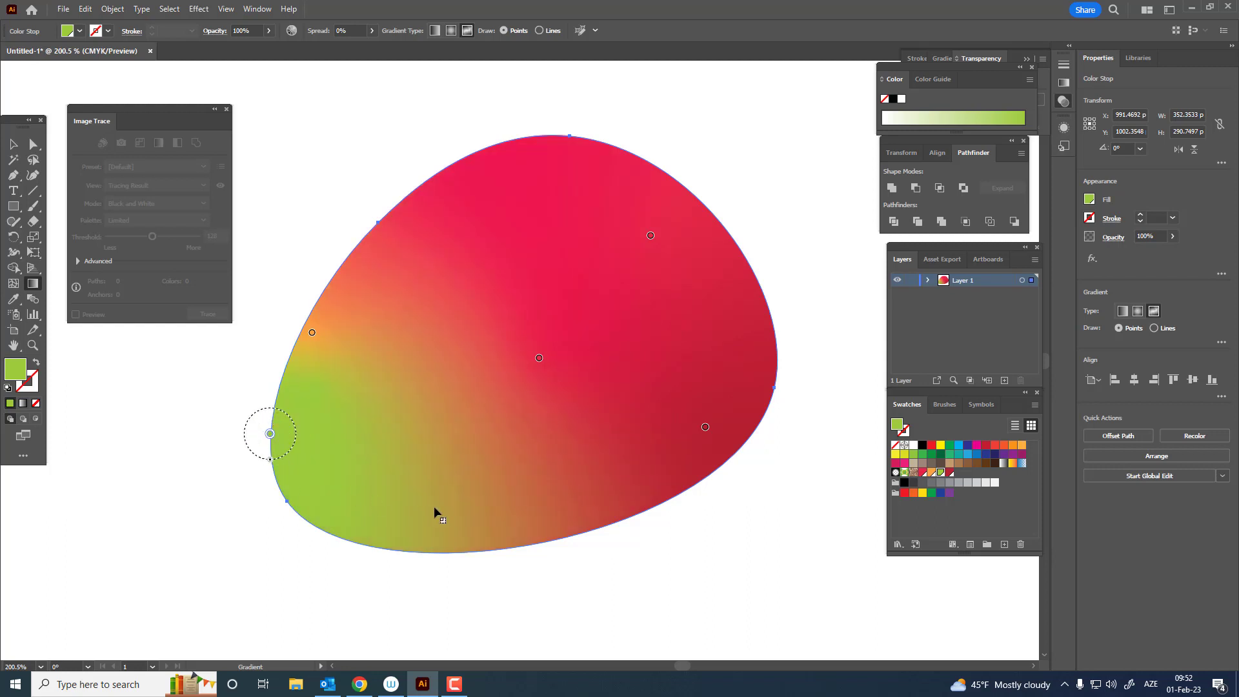
left_click_drag(435, 507, 219, 453)
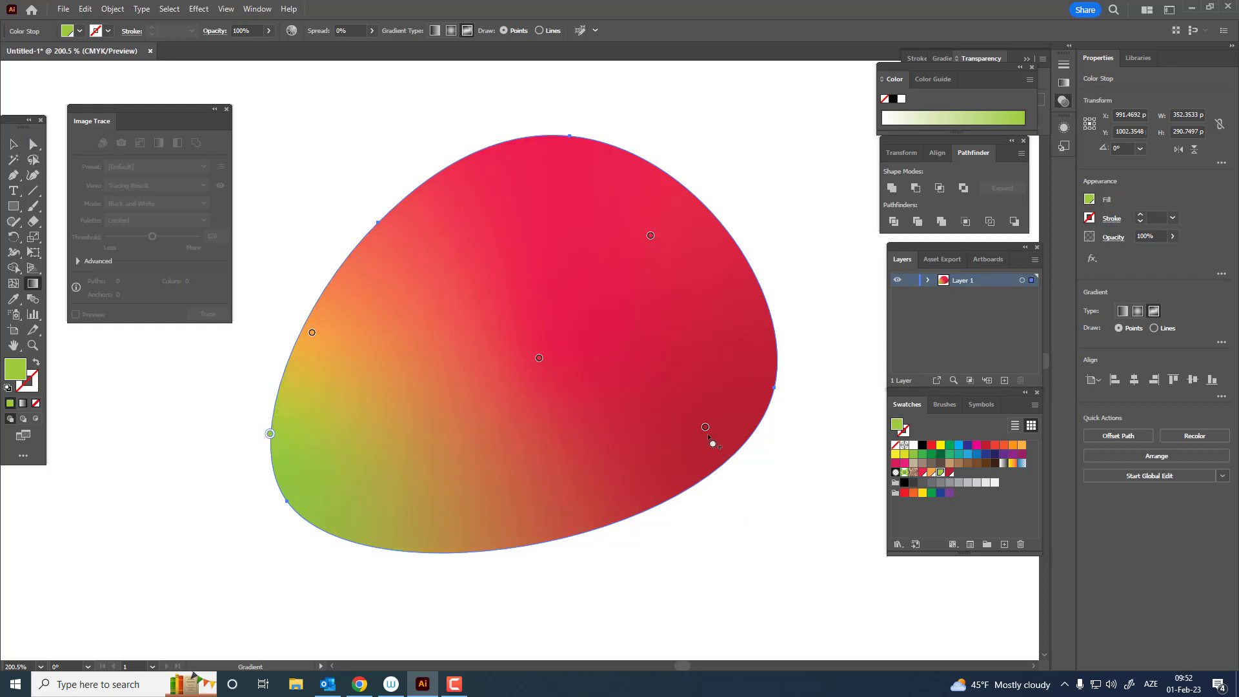
left_click(705, 427)
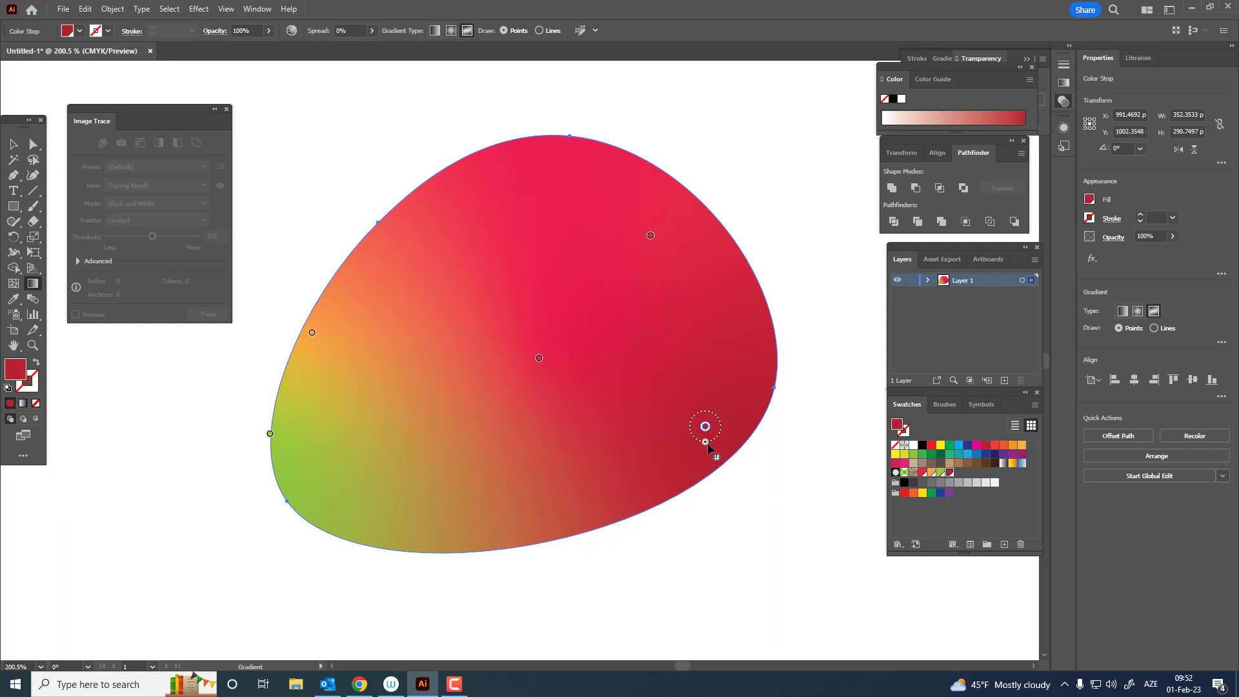
left_click_drag(708, 445, 708, 467)
Raise the centre red stop's spread to 100% and move the stop toward the shape's lower left.
left_click_drag(540, 360, 380, 510)
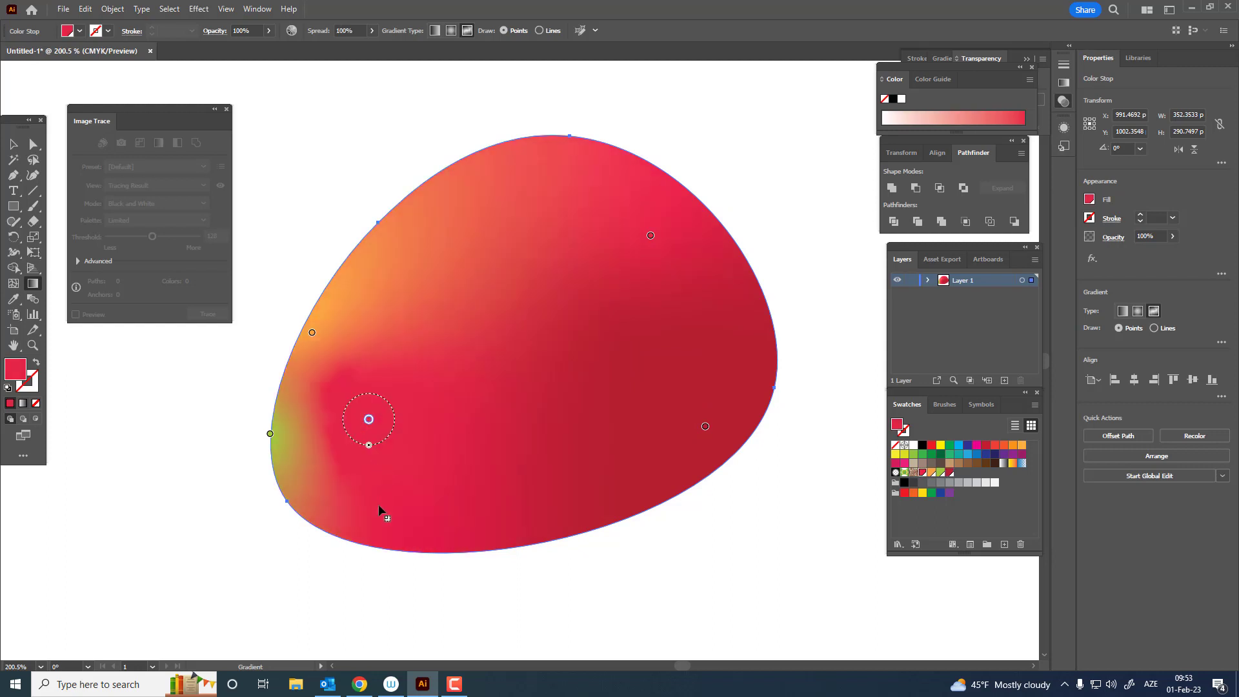
left_click_drag(368, 419, 390, 403)
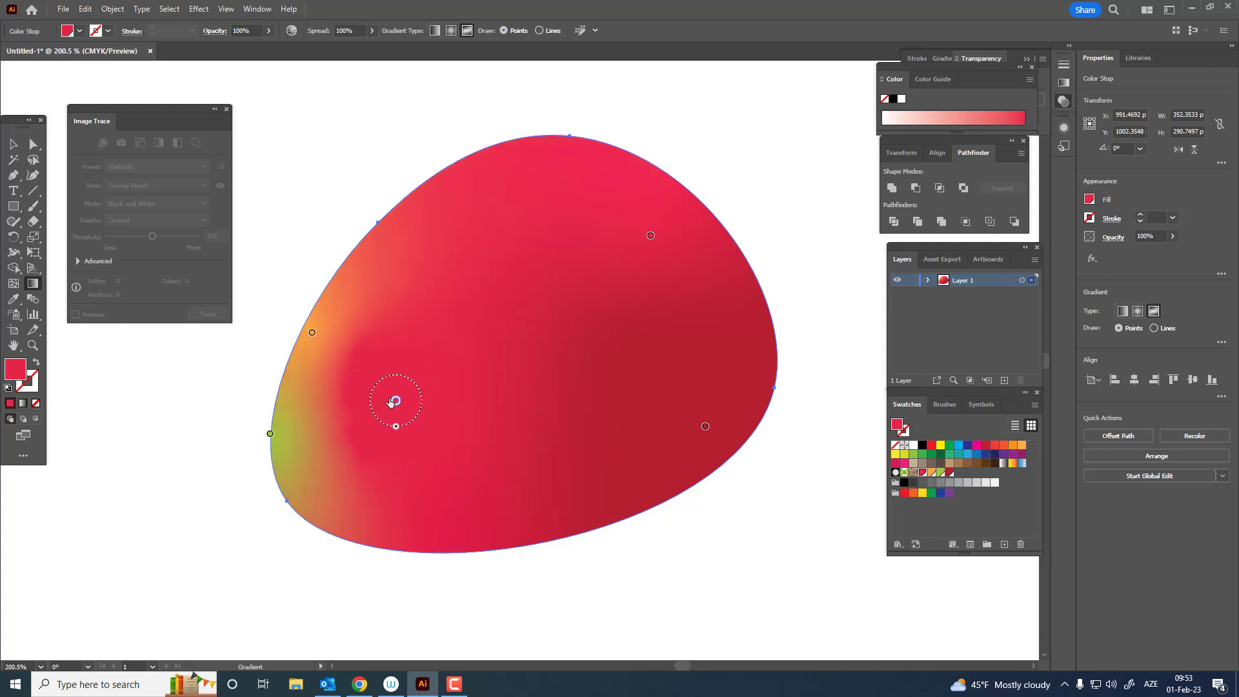
Move the orange stop up along the shape's edge, shift both bright red stops inward, and deselect the shape.
left_click_drag(313, 335, 366, 267)
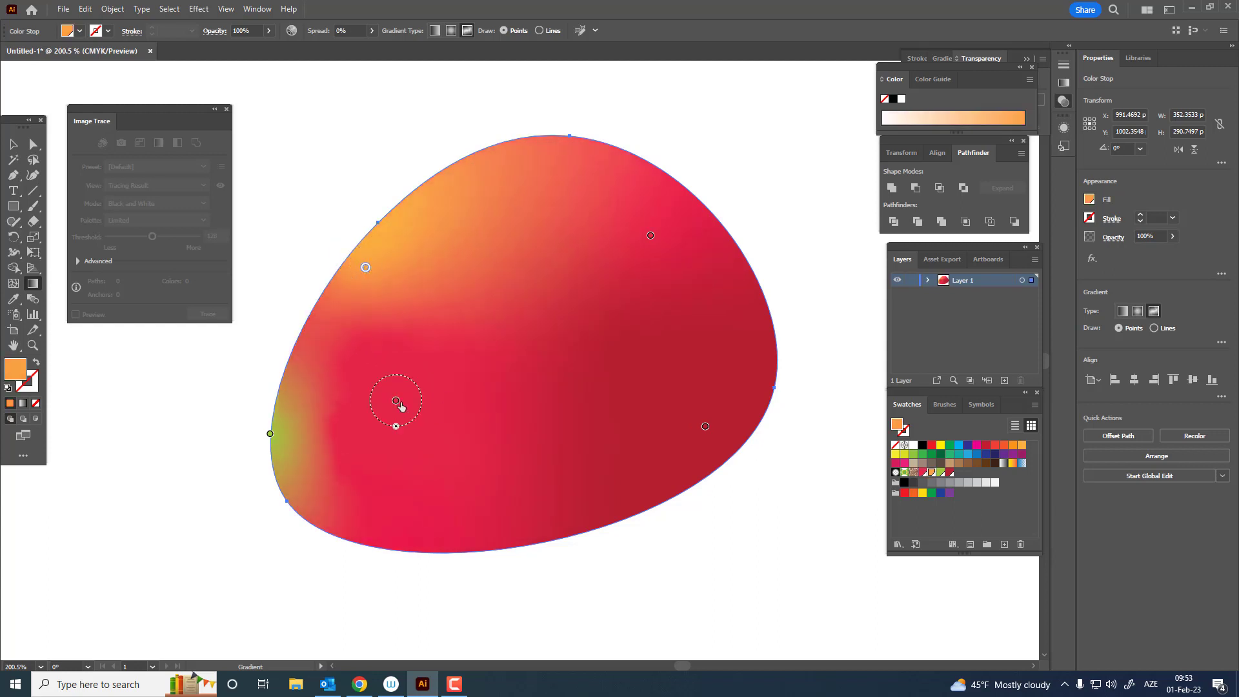
left_click_drag(400, 406, 441, 389)
left_click_drag(626, 235, 554, 193)
key("z")
left_click_drag(583, 306, 383, 441)
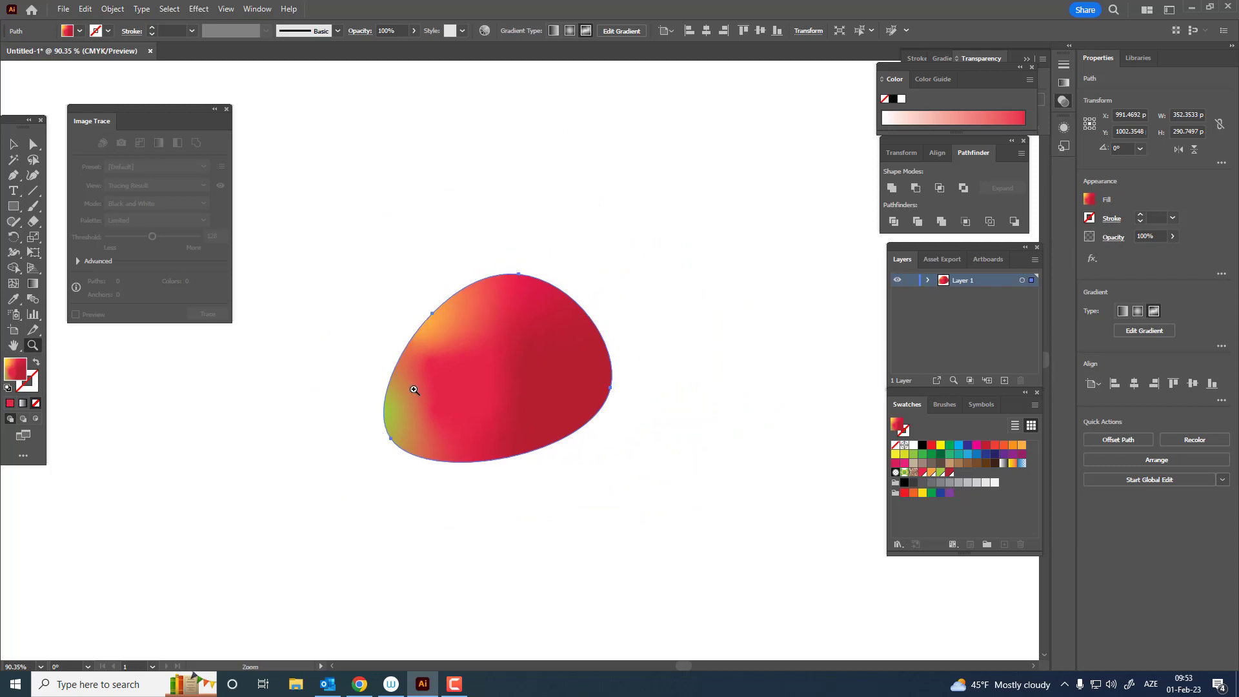
left_click_drag(457, 304, 573, 349)
left_click(13, 144)
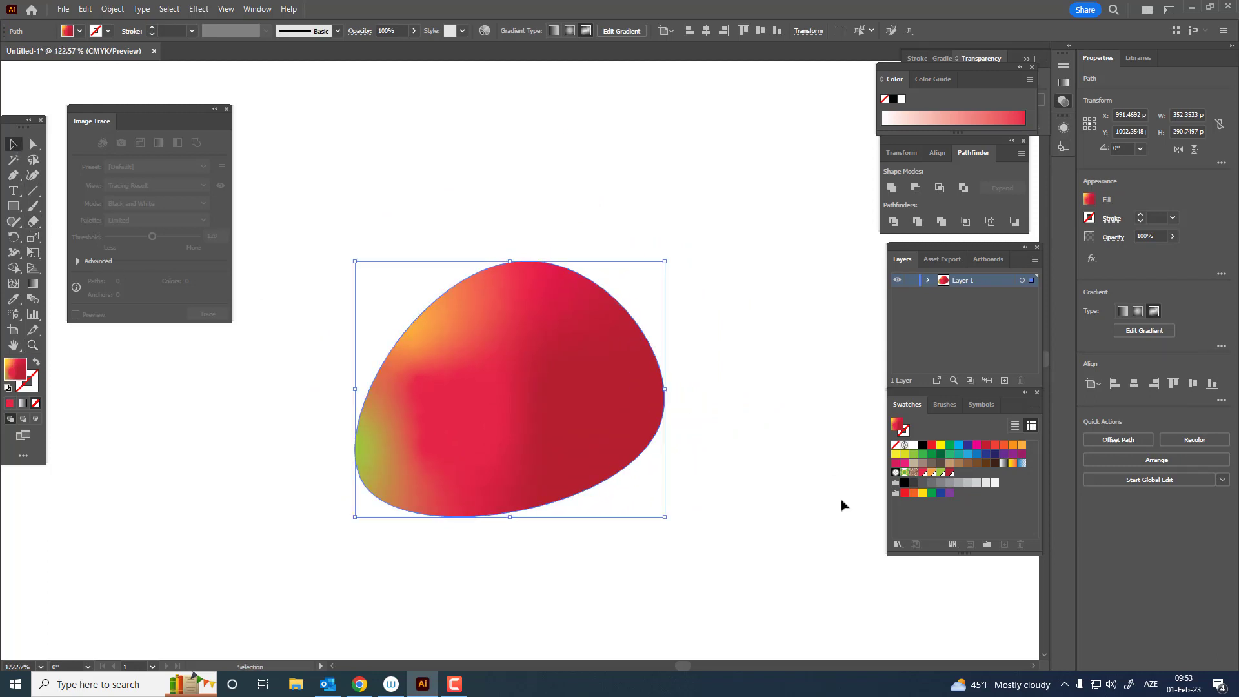
left_click(768, 496)
left_click_drag(763, 495, 747, 513)
Draw a small flat ellipse about 43 × 19 px on the shape's upper-left area and fill it with the dark red swatch.
key("z")
left_click_drag(542, 441, 567, 442)
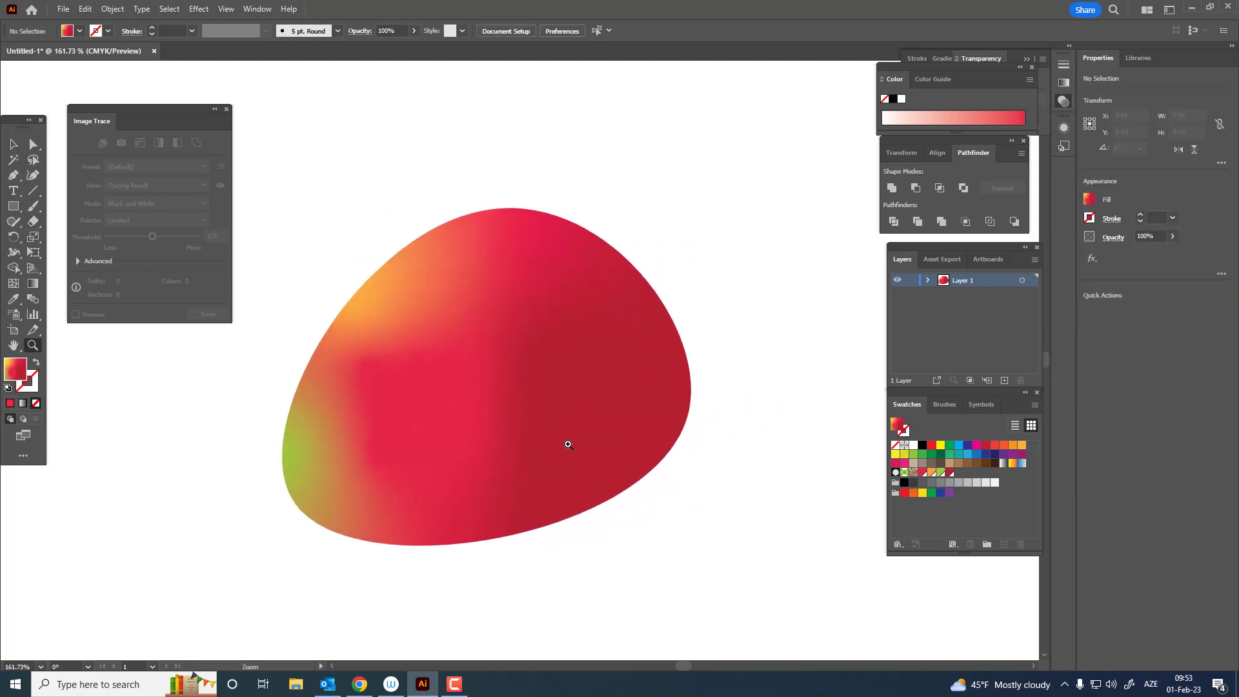
left_click(13, 221)
mouse_move(14, 207)
left_mouse_down()
mouse_move(78, 225)
mouse_move(64, 237)
left_mouse_up()
mouse_move(428, 284)
left_mouse_down()
mouse_move(474, 292)
mouse_move(478, 305)
left_mouse_up()
left_click(948, 473)
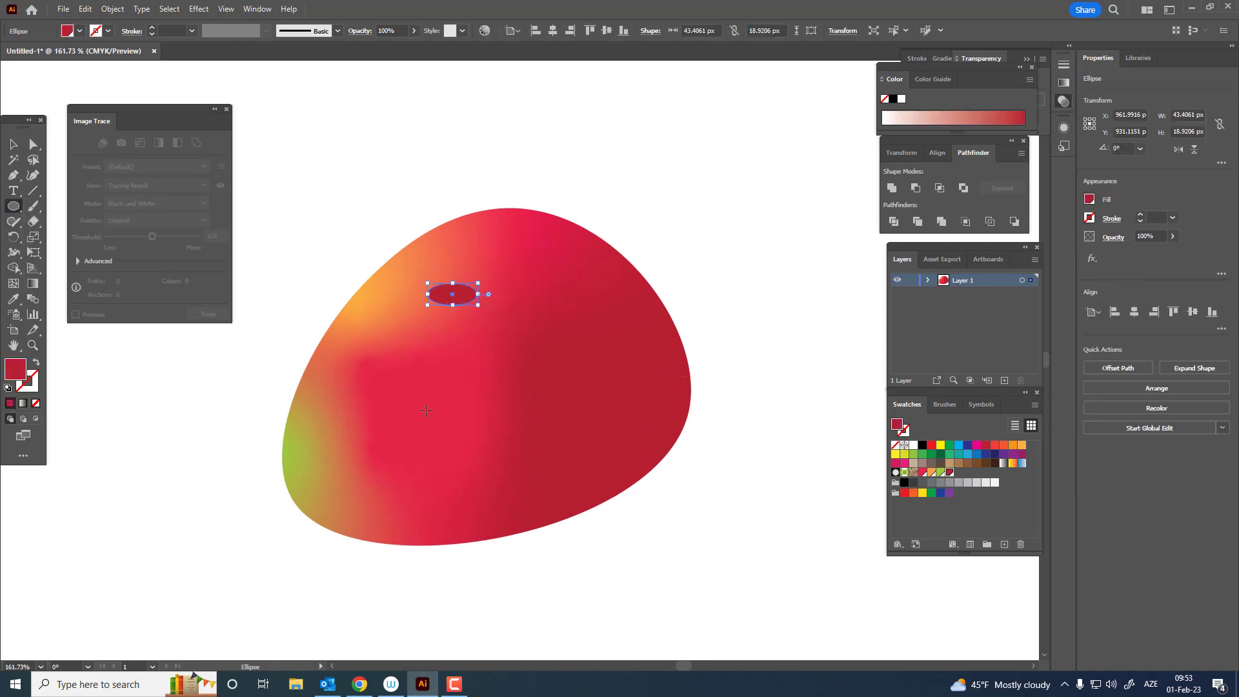
Rotate the small ellipse about 38° so it tilts up to the right.
left_click(10, 144)
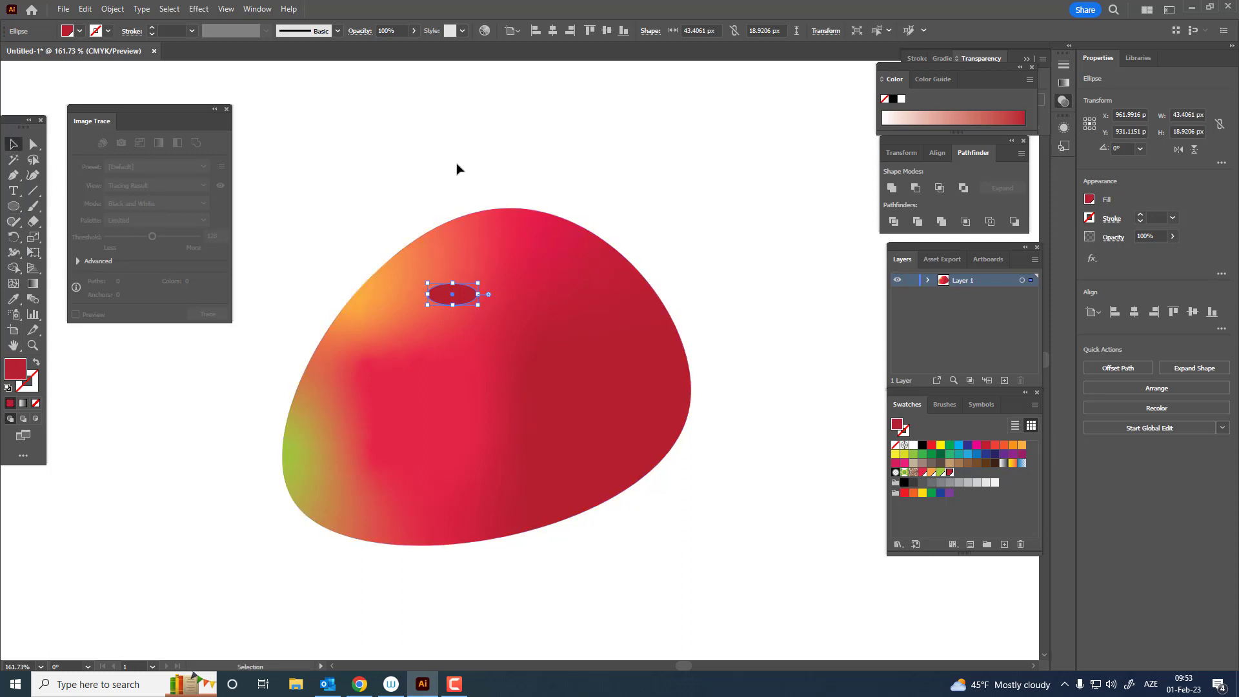
left_click_drag(490, 300, 492, 284)
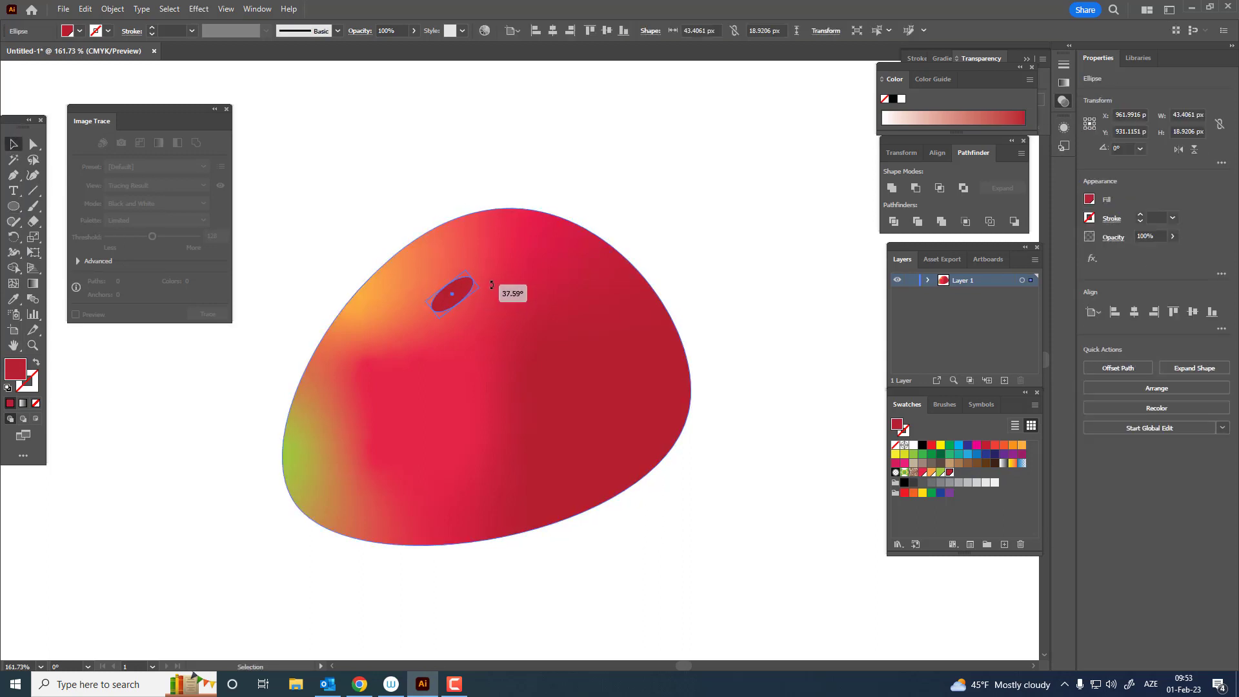
left_click(13, 206)
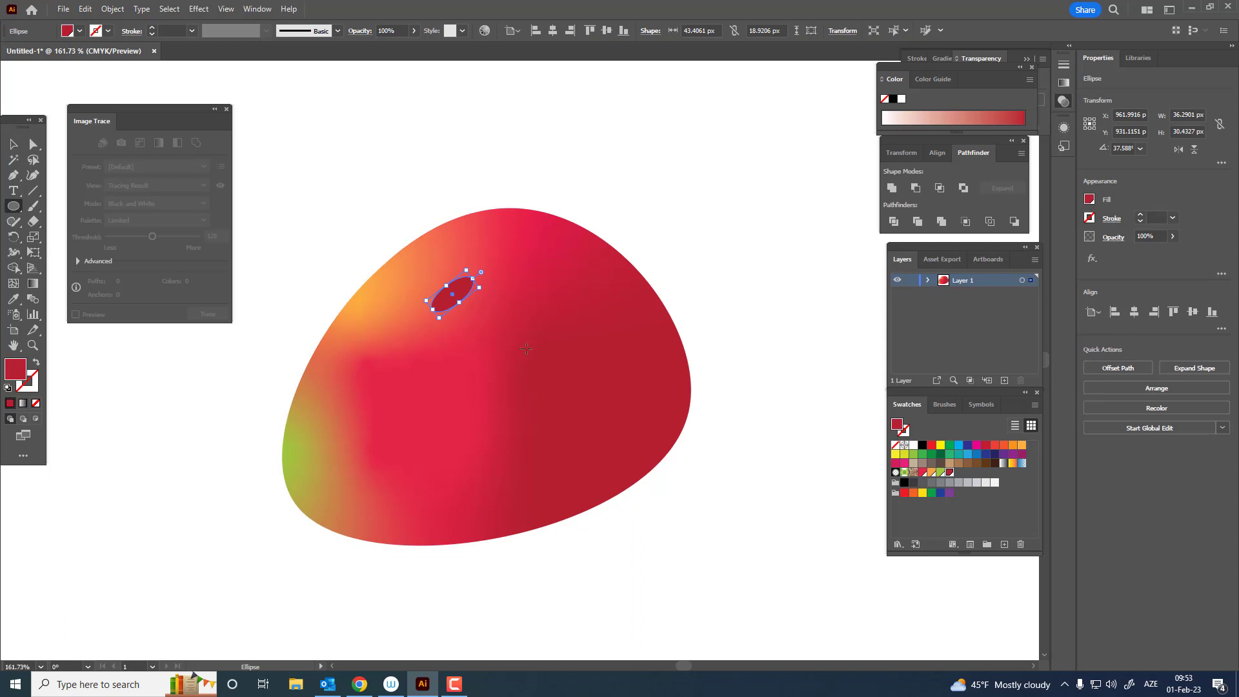
key("v")
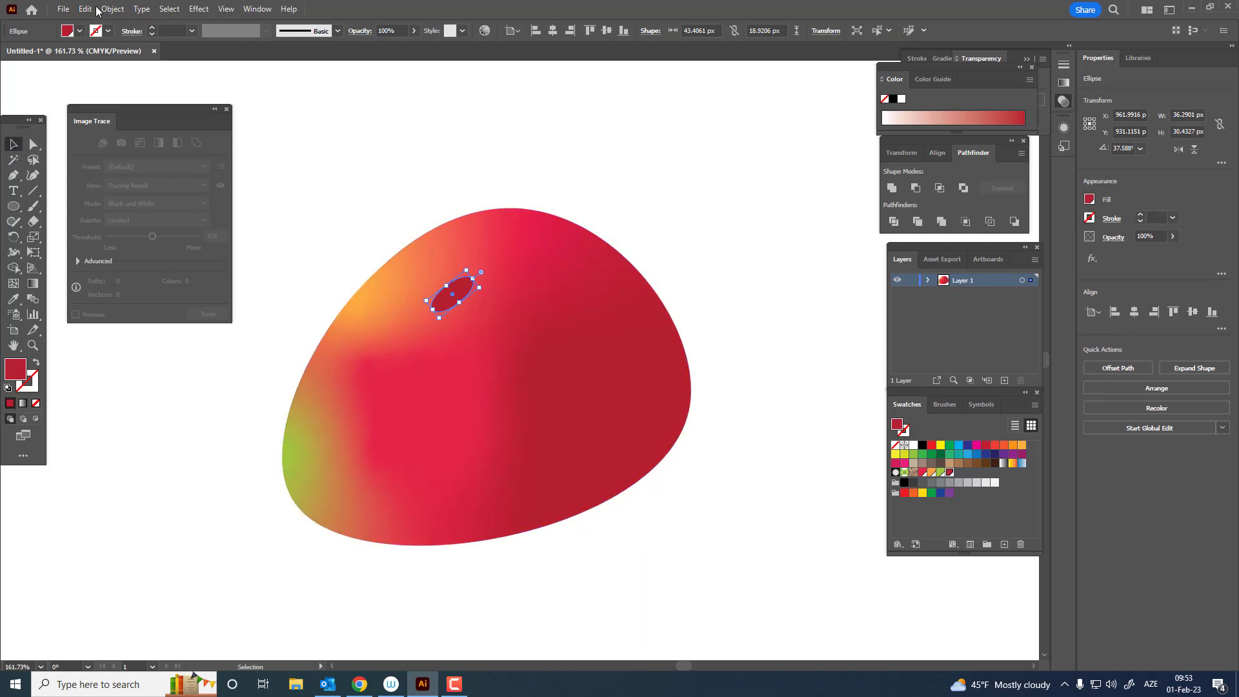
Paste a copy of the tilted ellipse in front and move it down to the right, onto the dark red area.
left_click(86, 9)
left_click(127, 71)
left_click(86, 11)
left_click(145, 100)
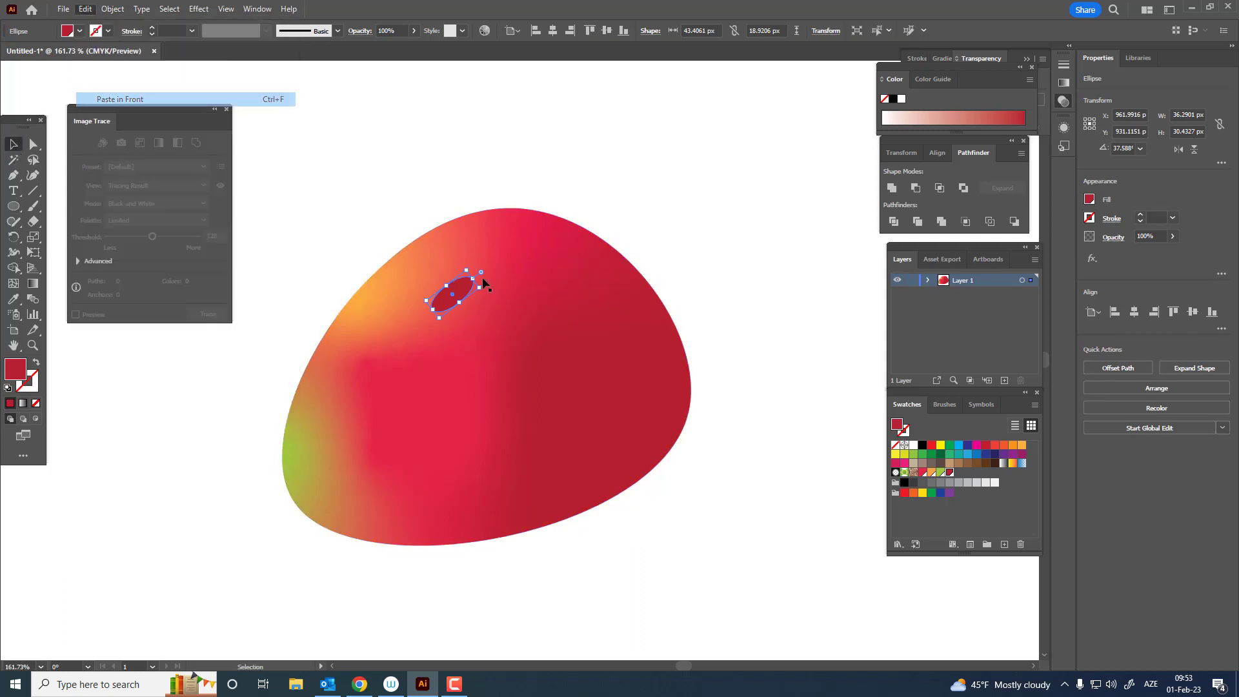
left_click_drag(498, 308, 558, 331)
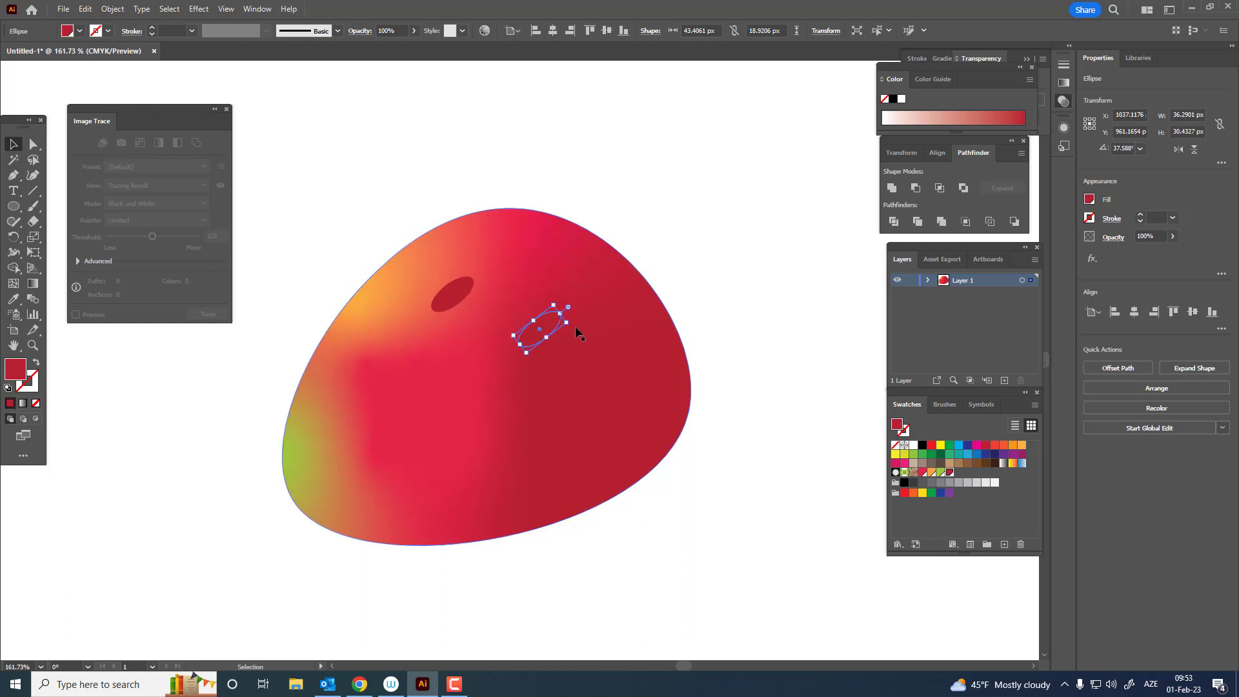
Darken the copied ellipse's fill and save the colour as the global process swatch C=24 M=100 Y=84 K=18.
double_click(16, 369)
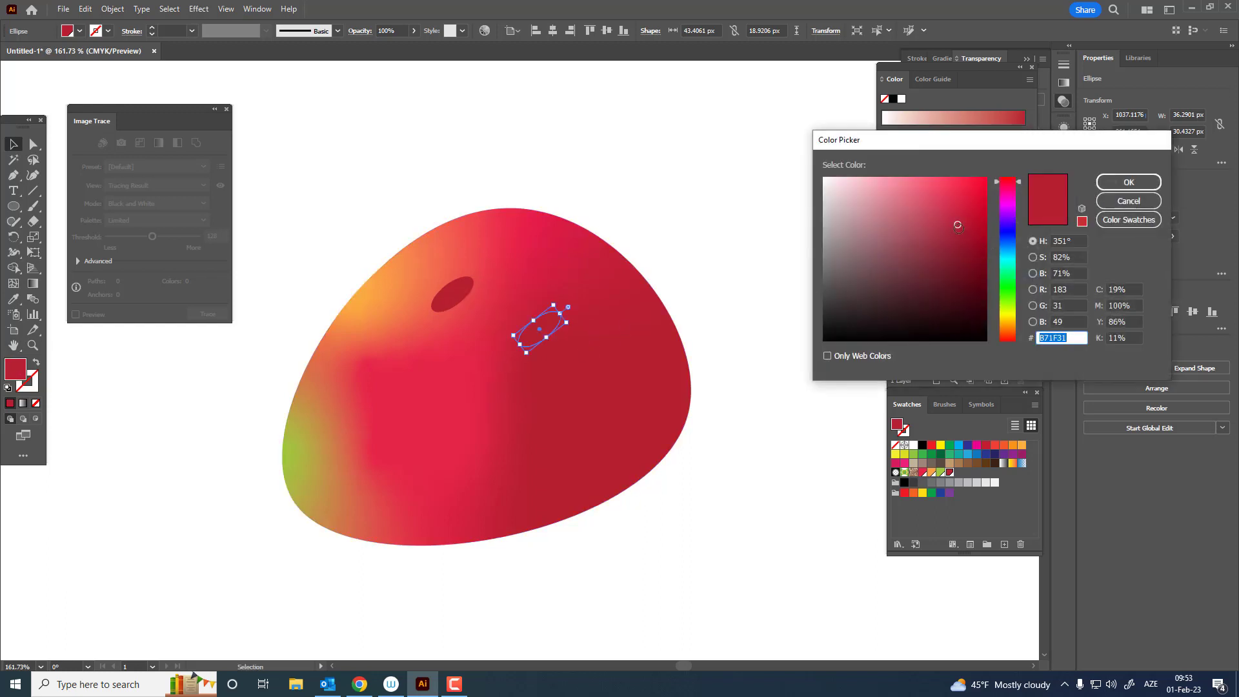
left_click_drag(958, 226, 964, 234)
left_click(1129, 182)
left_click(759, 413)
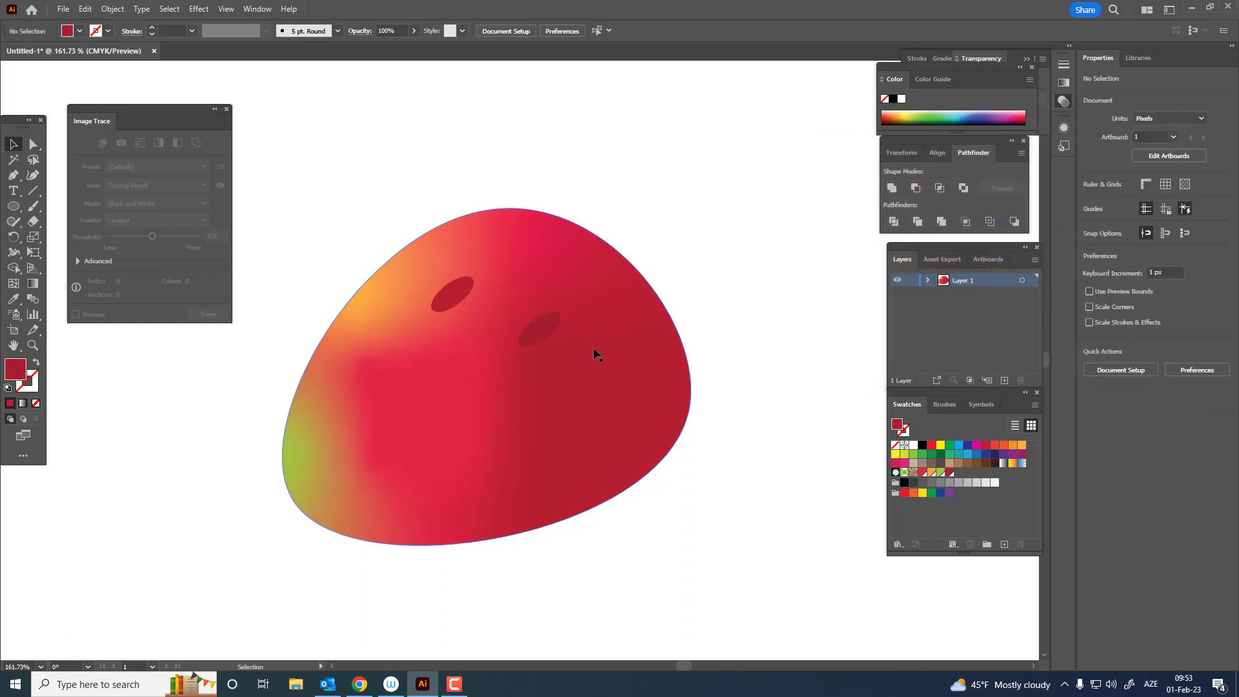
left_click(539, 330)
left_click(1004, 544)
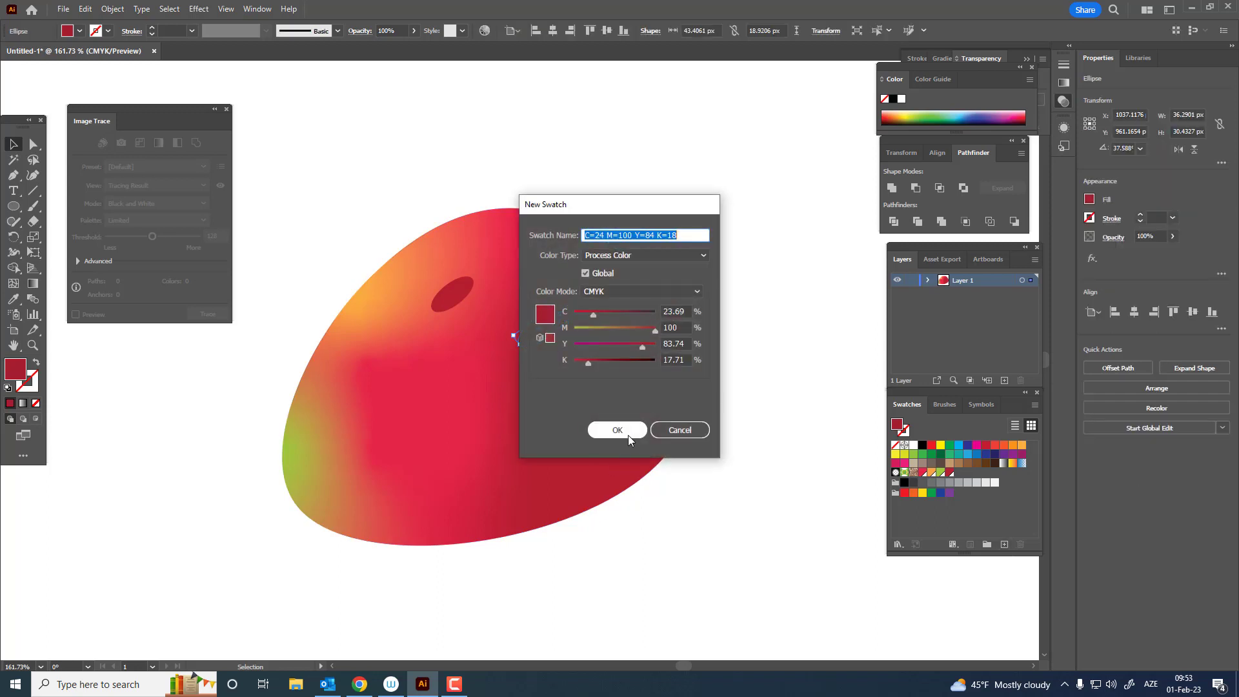
left_click(630, 429)
Reposition the darker ellipse and place a front-pasted copy in the shape's lower-right area, rotated to about 24°.
left_click_drag(544, 338, 539, 354)
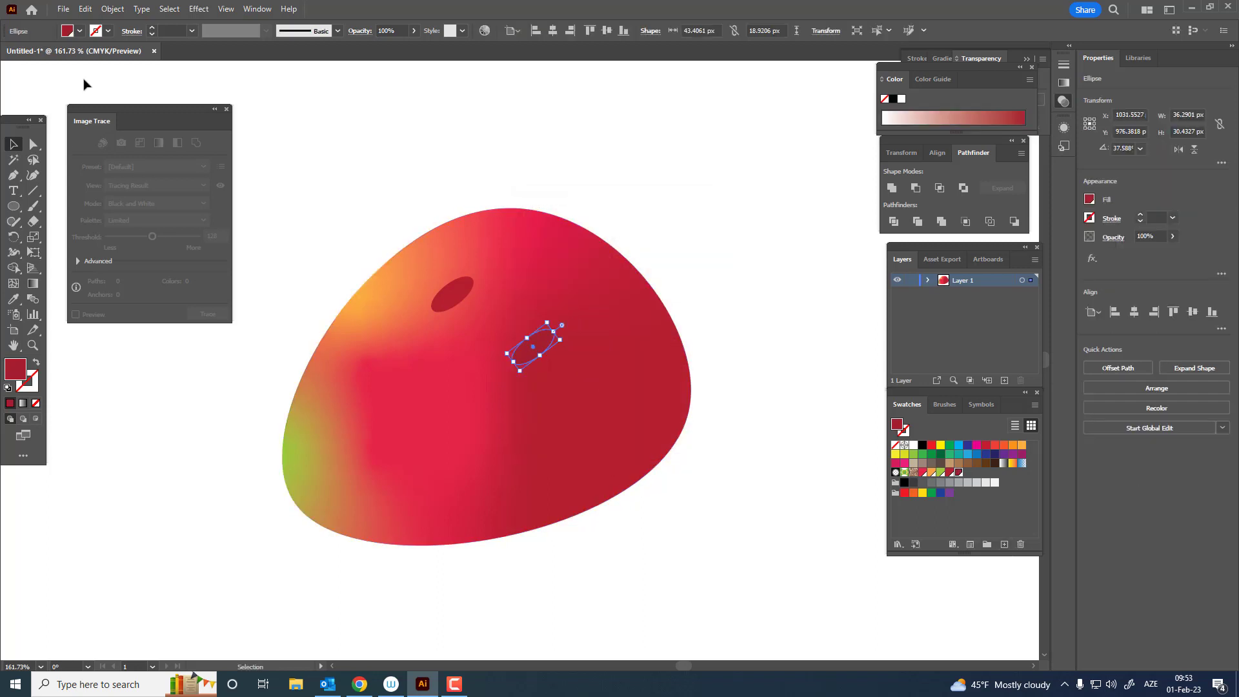
left_click(84, 9)
left_click(116, 78)
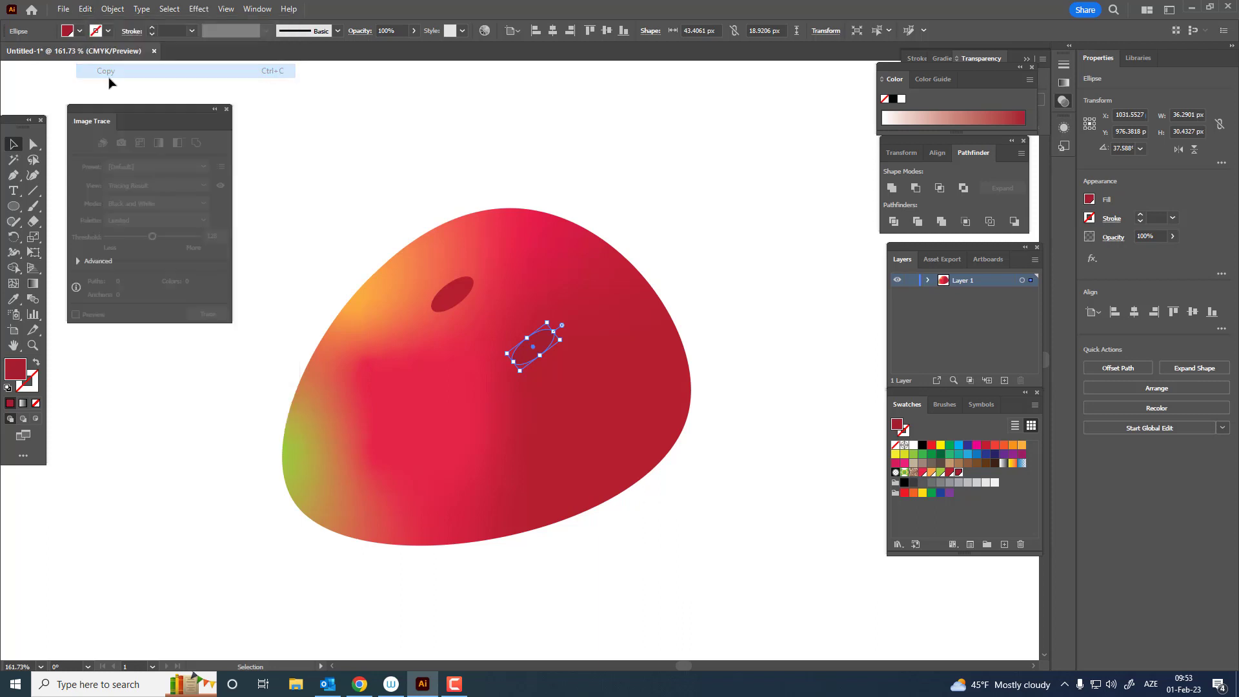
left_click(85, 9)
left_click(152, 110)
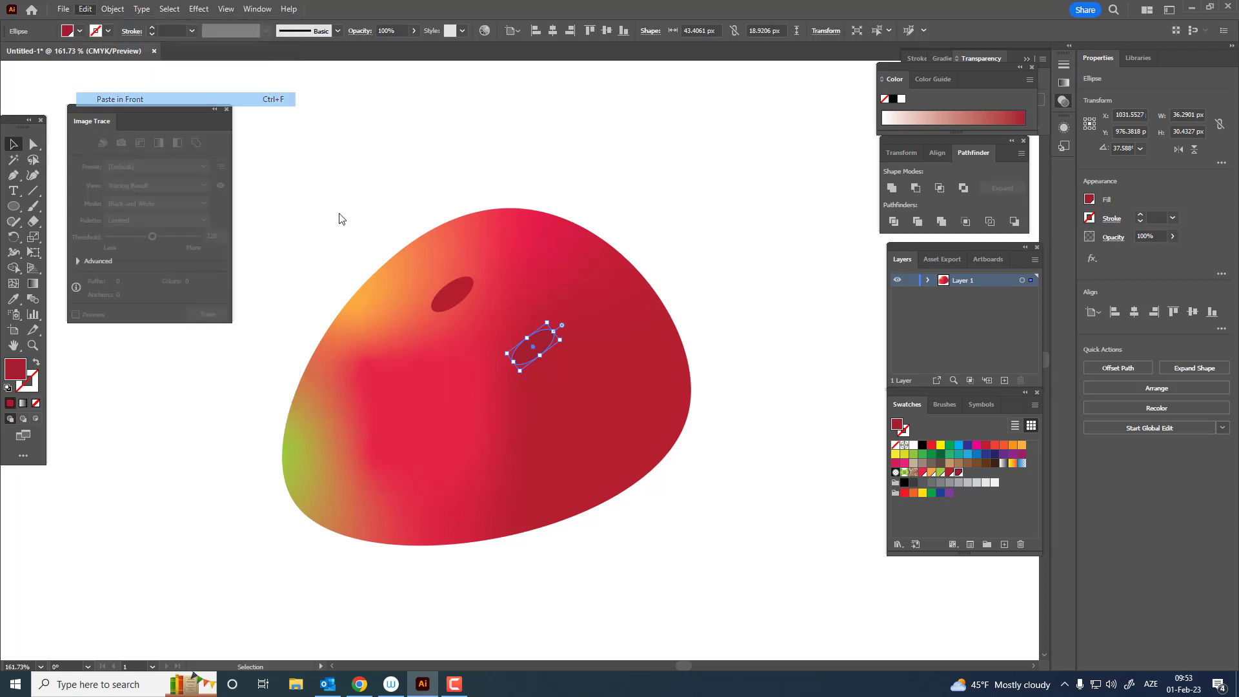
mouse_move(556, 344)
left_mouse_down()
mouse_move(583, 416)
mouse_move(605, 431)
mouse_move(551, 340)
left_mouse_up()
left_click(682, 510)
left_click_drag(569, 426, 575, 436)
Paste a copy of the lower-right ellipse in front and move it horizontally to the shape's lower centre.
left_click(85, 9)
left_click(106, 71)
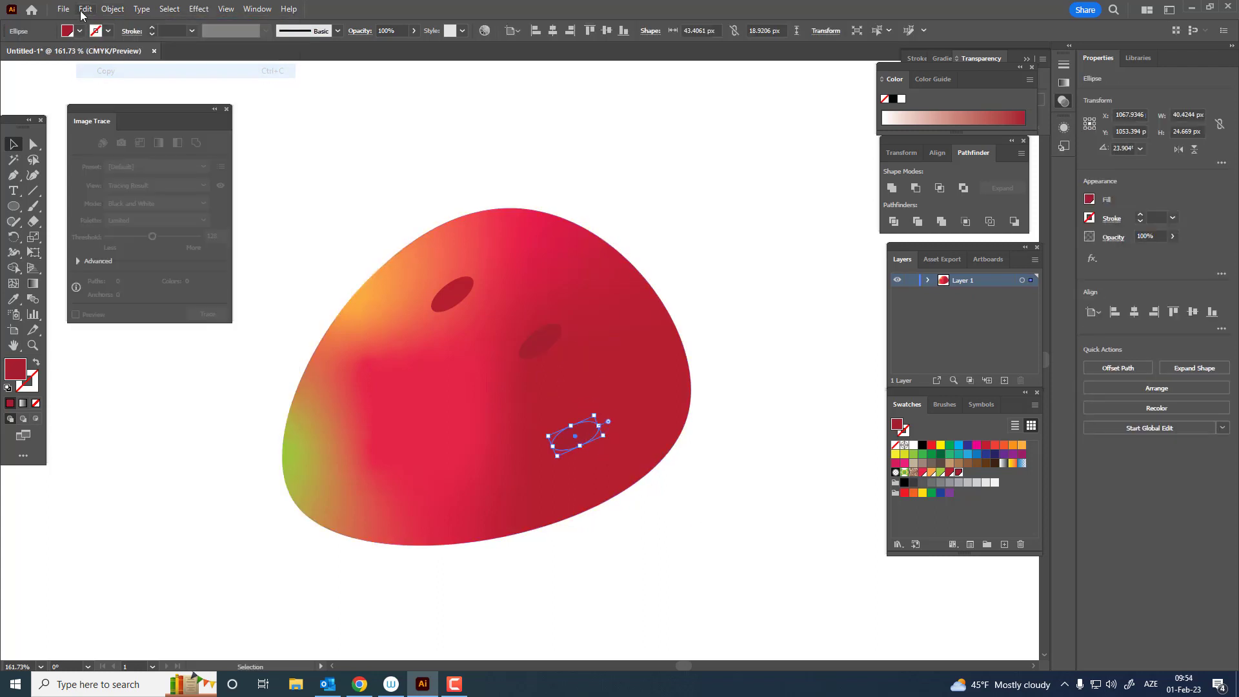
left_click(84, 9)
left_click(120, 99)
left_click_drag(570, 436, 467, 437)
Paste a copy of the lower-centre ellipse in front, move it up to the left and tilt it to about 41°.
left_click(92, 10)
left_click(119, 71)
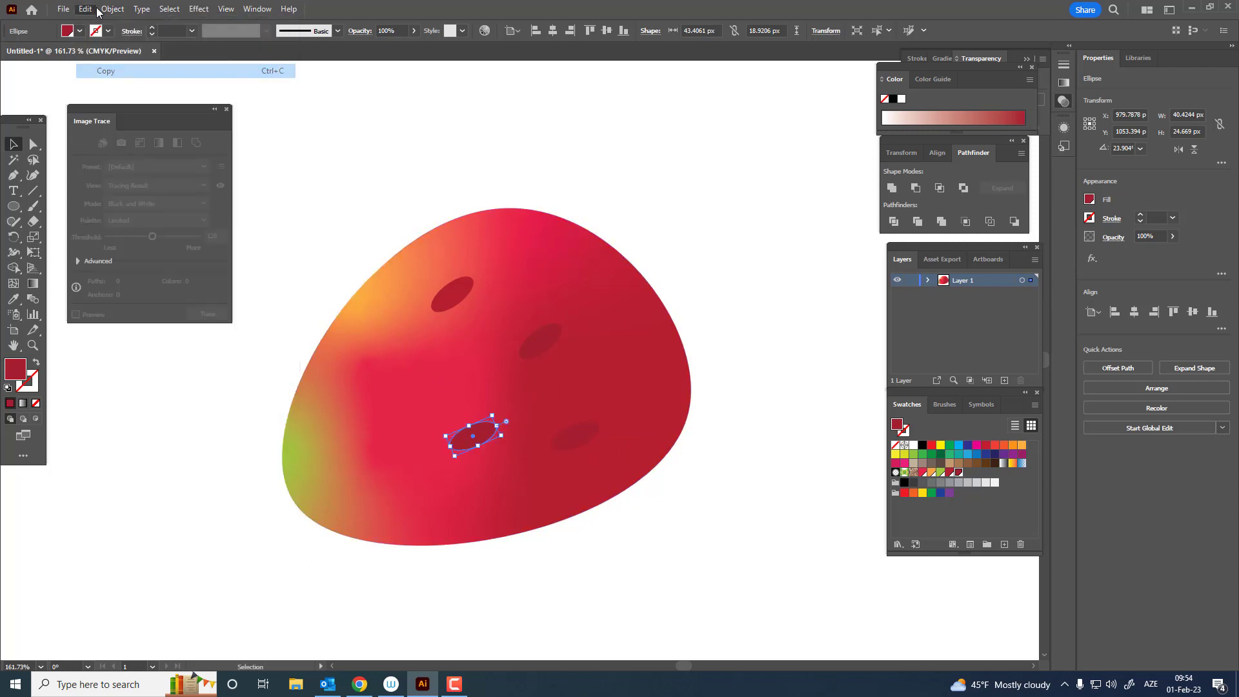
left_click(86, 9)
left_click(154, 99)
left_click_drag(493, 439, 476, 362)
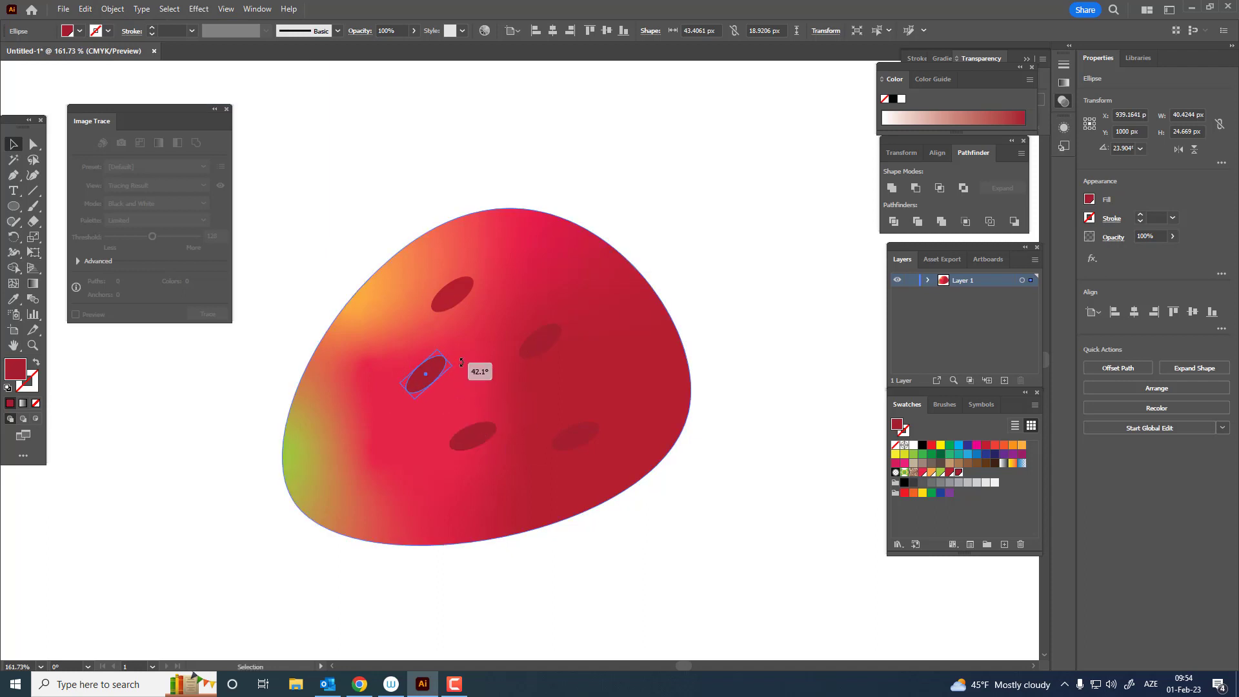
left_click(723, 481)
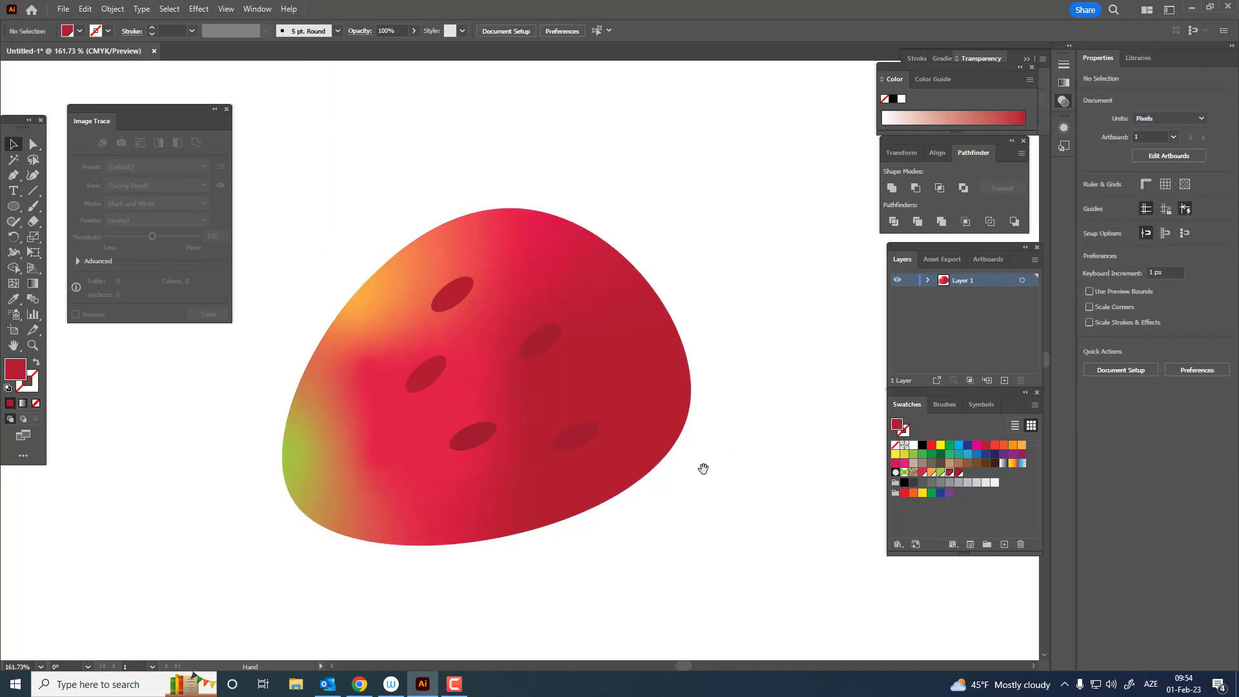
Move the upper-left, upper-right, lower-centre and left ellipses slightly outward to spread them across the shape.
scroll(703, 467, "up", 2)
left_click_drag(465, 321, 458, 313)
left_click_drag(544, 371, 553, 372)
left_click_drag(477, 476, 473, 485)
left_click_drag(429, 406, 421, 413)
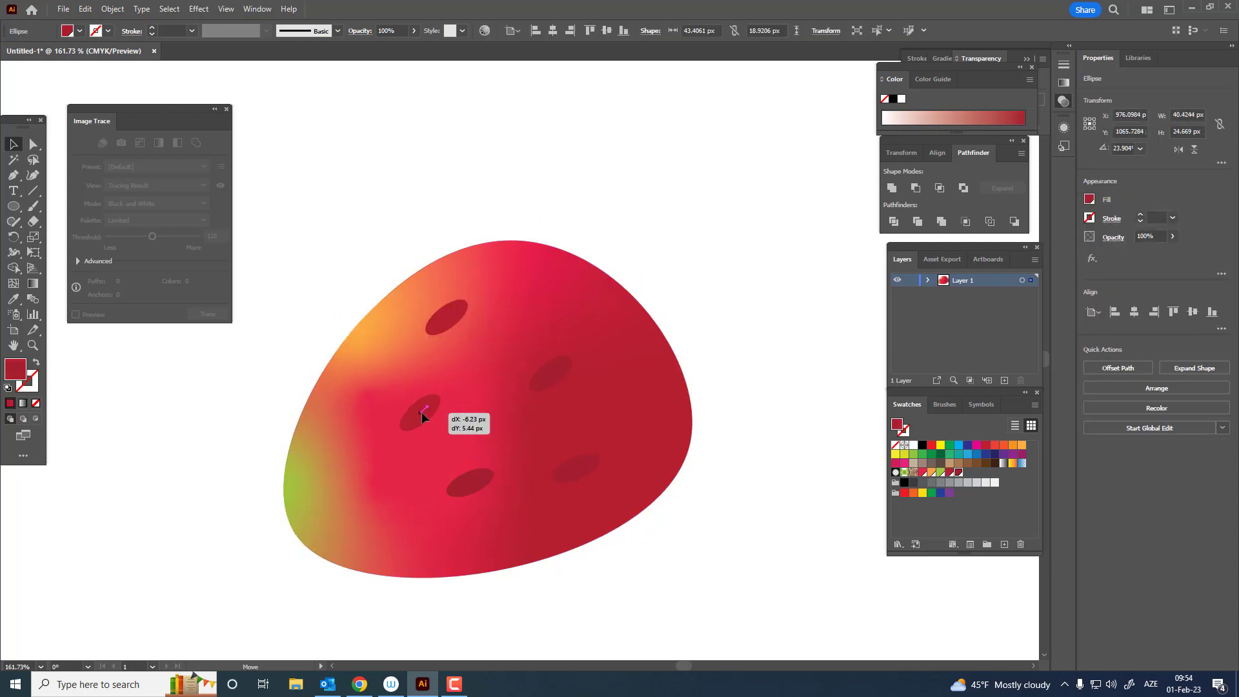
Paste a copy of the left ellipse in front, move it to the shape's lower left and set its rotation to 30°.
left_click(85, 9)
left_click(85, 9)
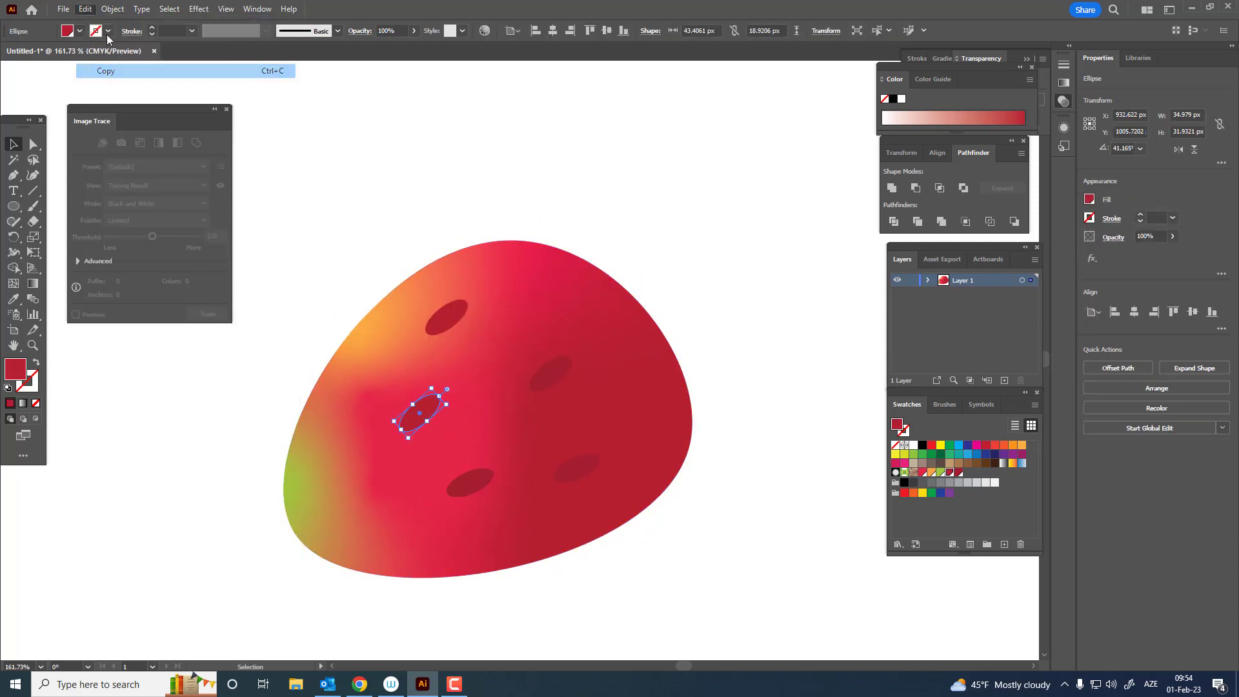
left_click(85, 9)
left_click(129, 99)
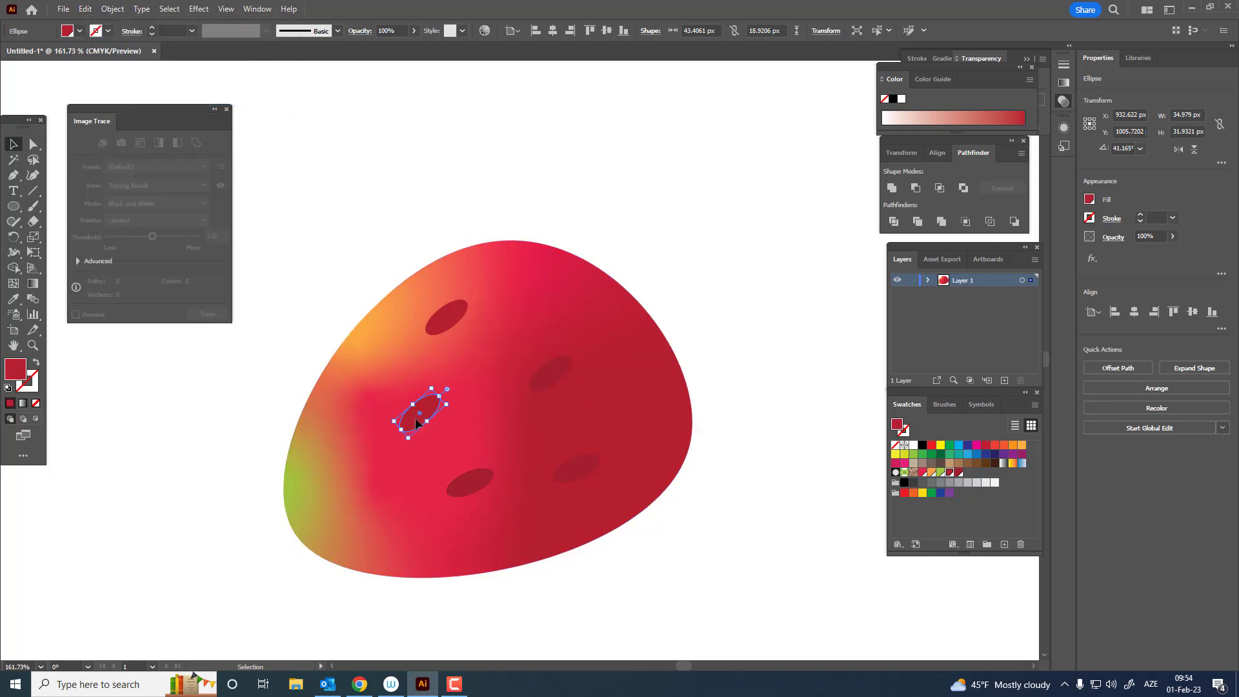
left_click_drag(435, 416, 391, 485)
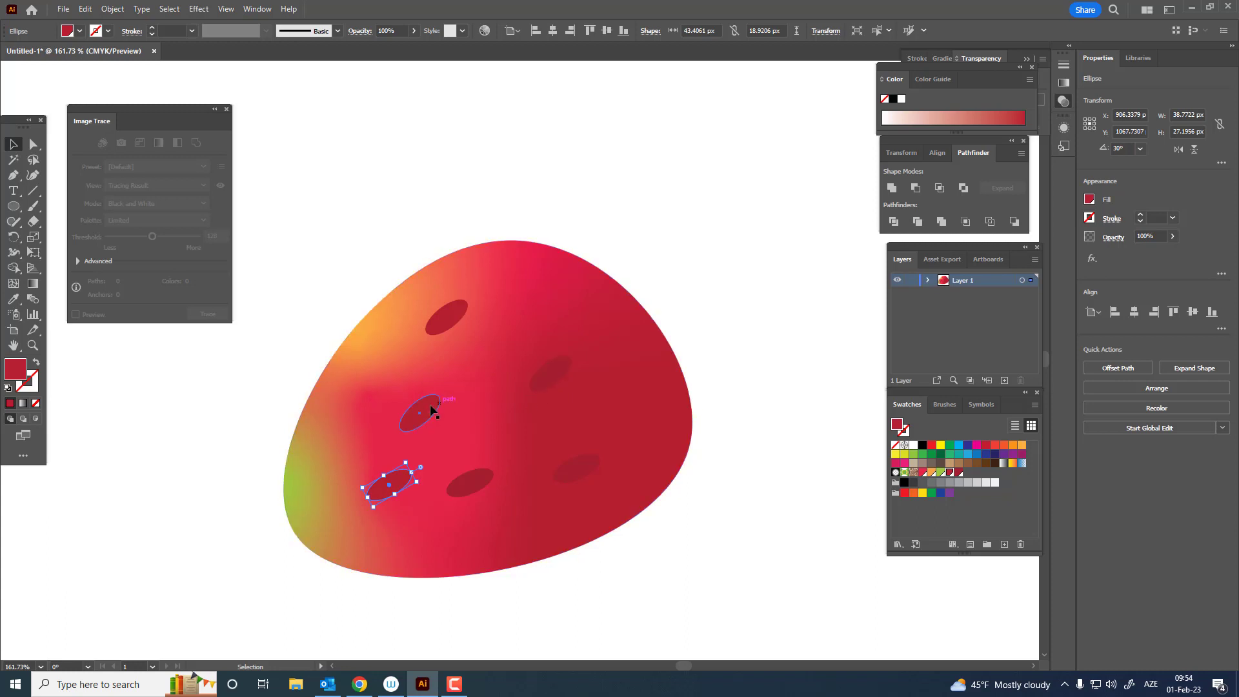
Fine-tune the positions of all six ellipses so their spacing over the shape is more even.
left_click_drag(425, 413, 433, 400)
left_click_drag(491, 486, 504, 482)
key("ctrl+z")
left_click_drag(586, 467, 598, 471)
left_click_drag(560, 364, 564, 353)
left_click_drag(458, 305, 452, 299)
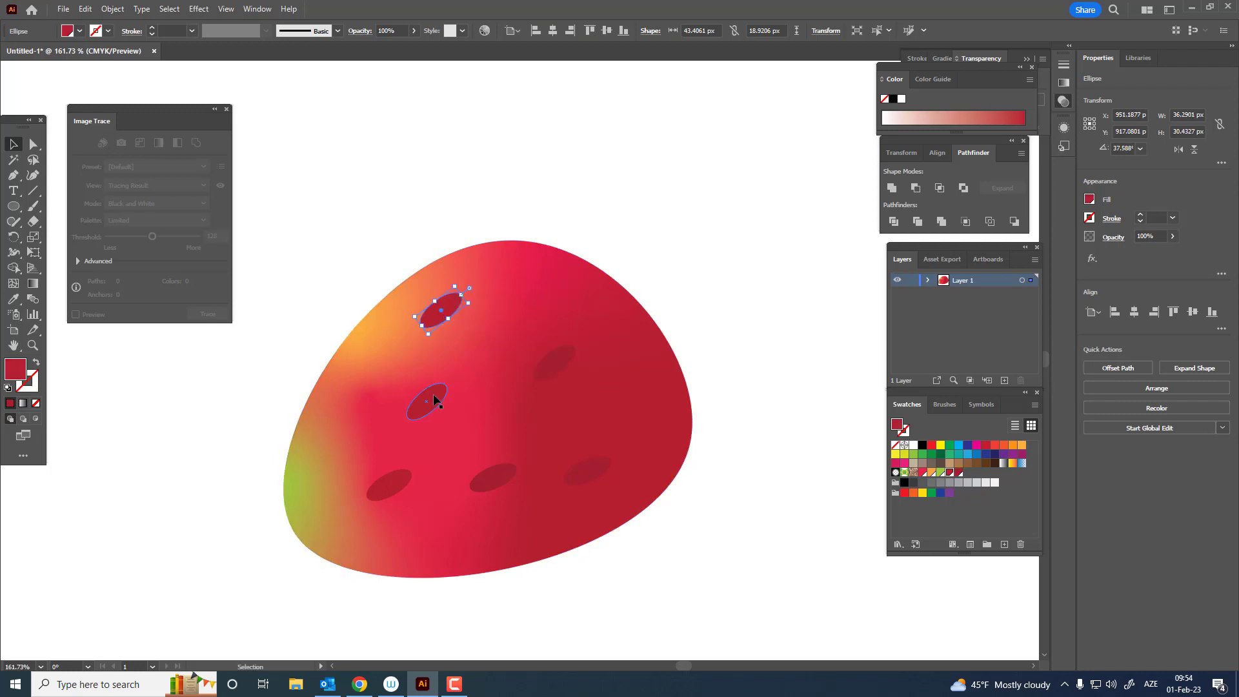
left_click_drag(434, 395, 431, 386)
left_click_drag(503, 483, 506, 481)
left_click_drag(399, 494, 393, 490)
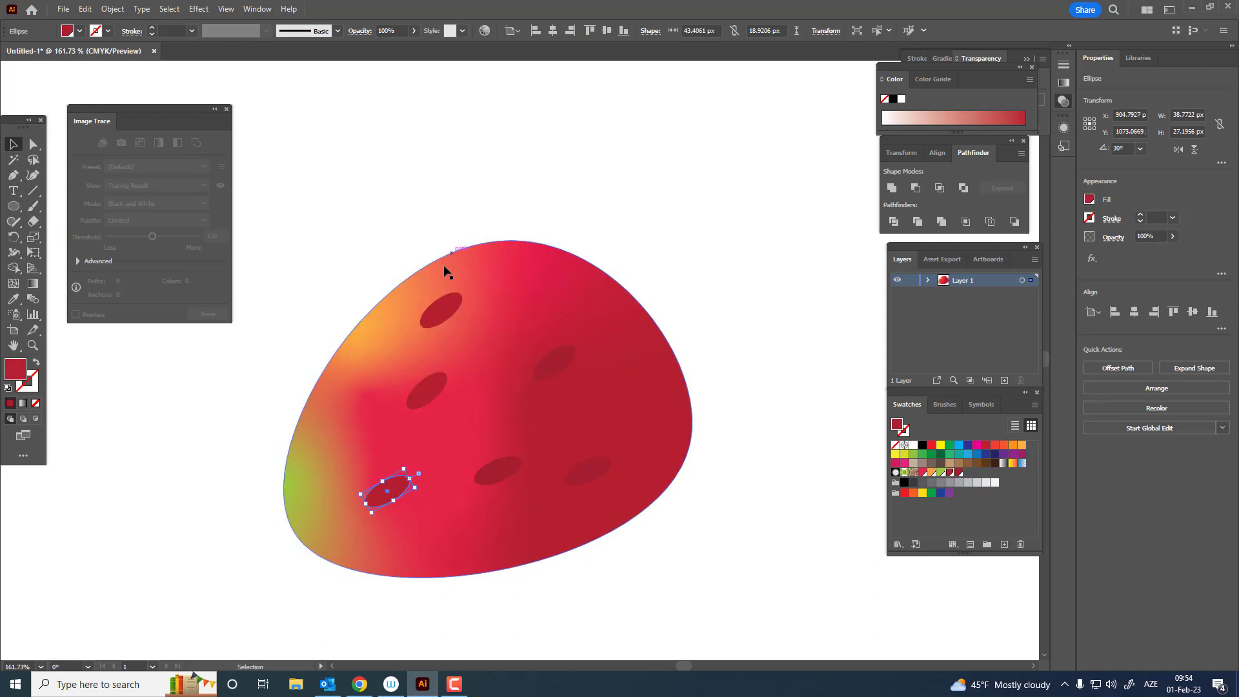
Paste a copy of the topmost dark red ellipse in front and shrink it to about 28 by 12 px.
left_click_drag(441, 313, 441, 314)
left_click(85, 9)
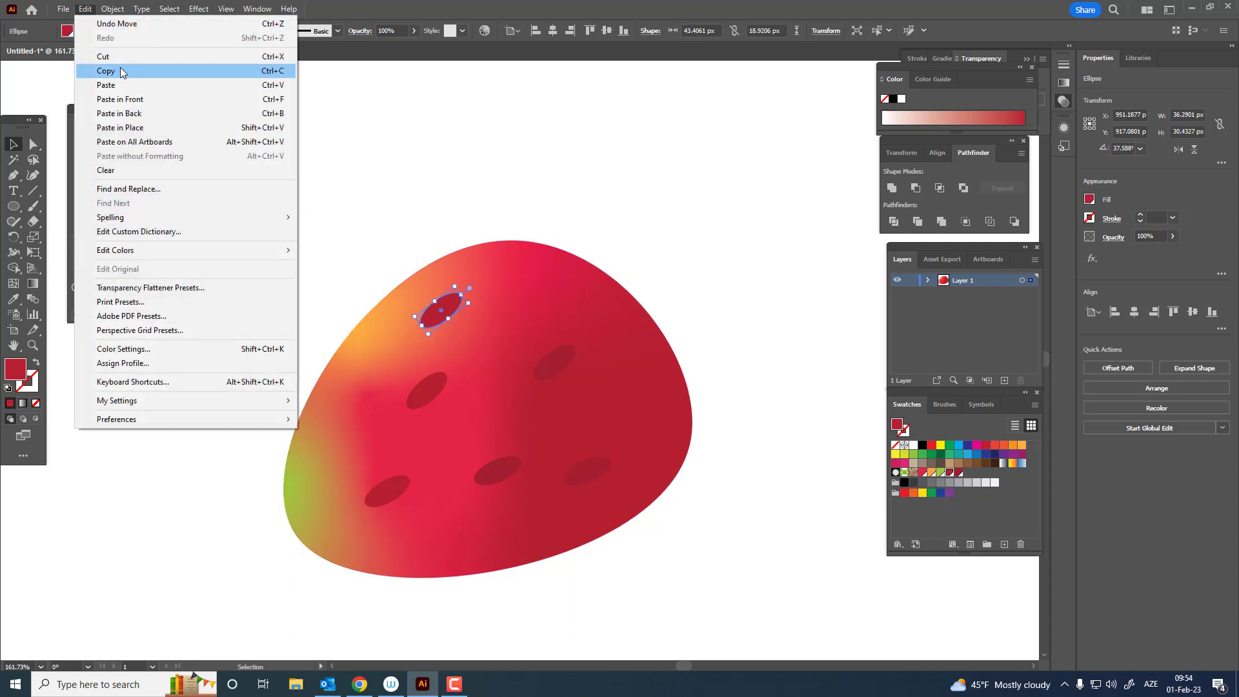
left_click(123, 71)
left_click(85, 9)
left_click(159, 100)
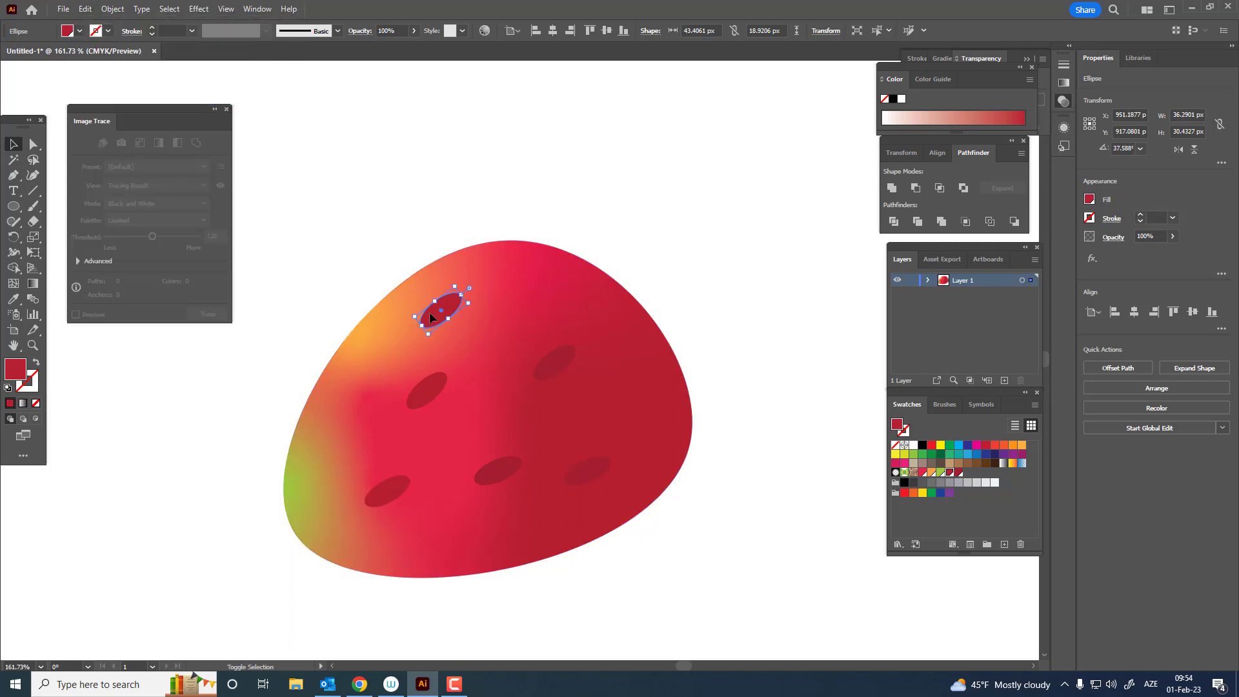
key("z")
left_click_drag(448, 291, 703, 336)
left_click(13, 143)
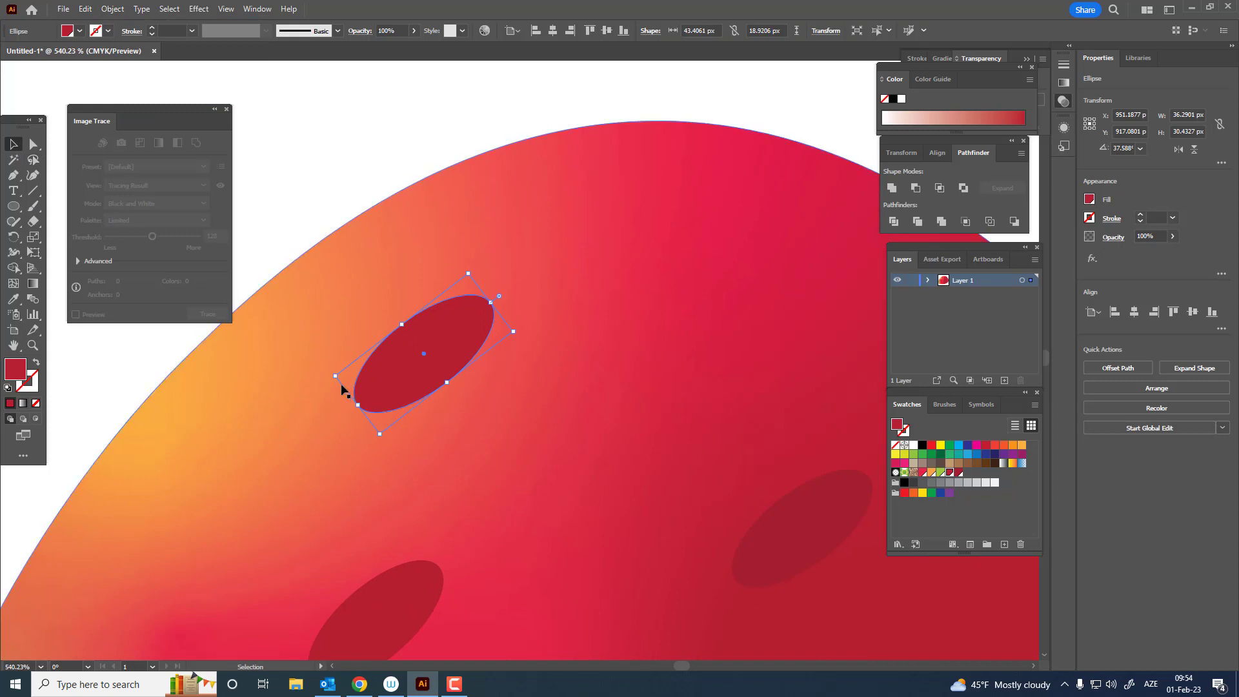
left_click_drag(334, 376, 439, 363)
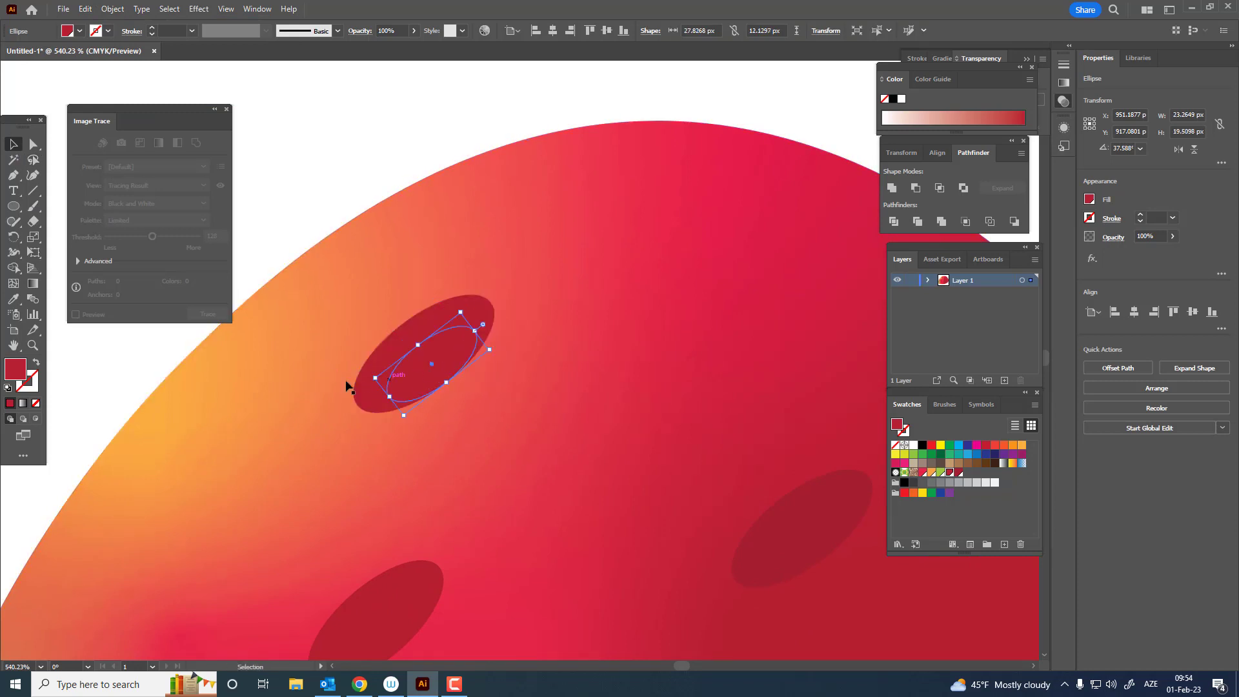
Fill the topmost ellipse's copy with light orange, offset it slightly to the lower right and enlarge it to about 42 by 18 px.
left_click(1022, 445)
scroll(462, 352, "up", 2)
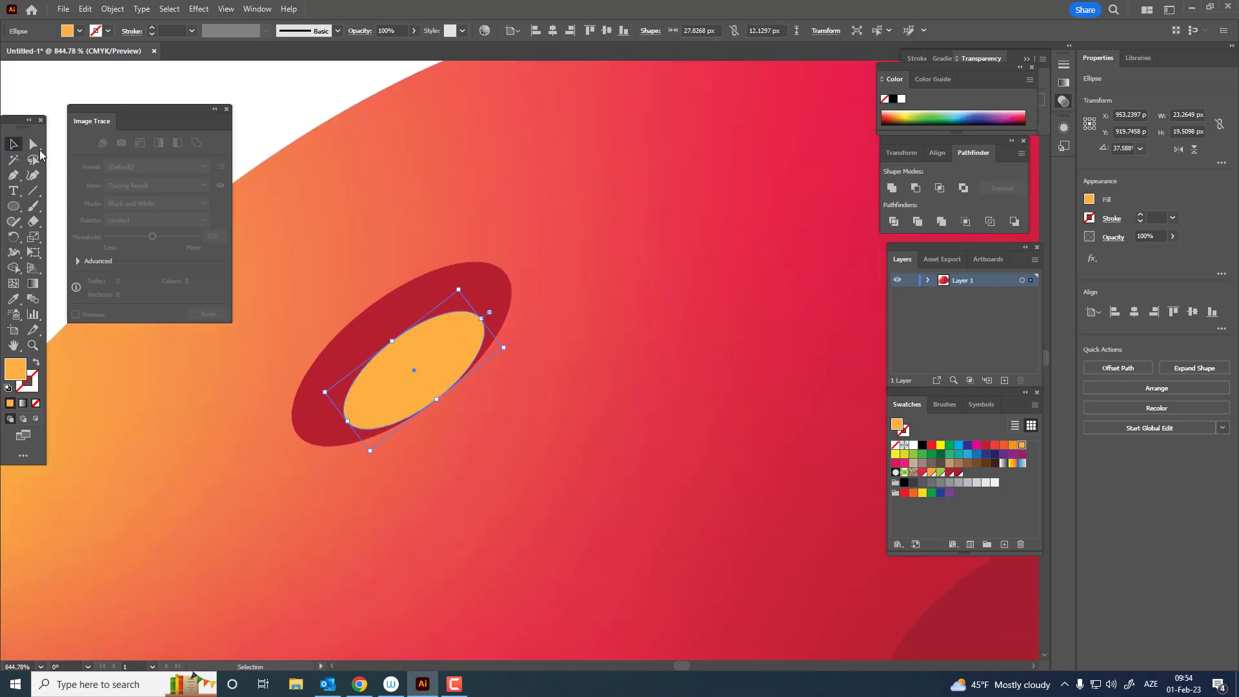
left_click_drag(510, 350, 565, 360)
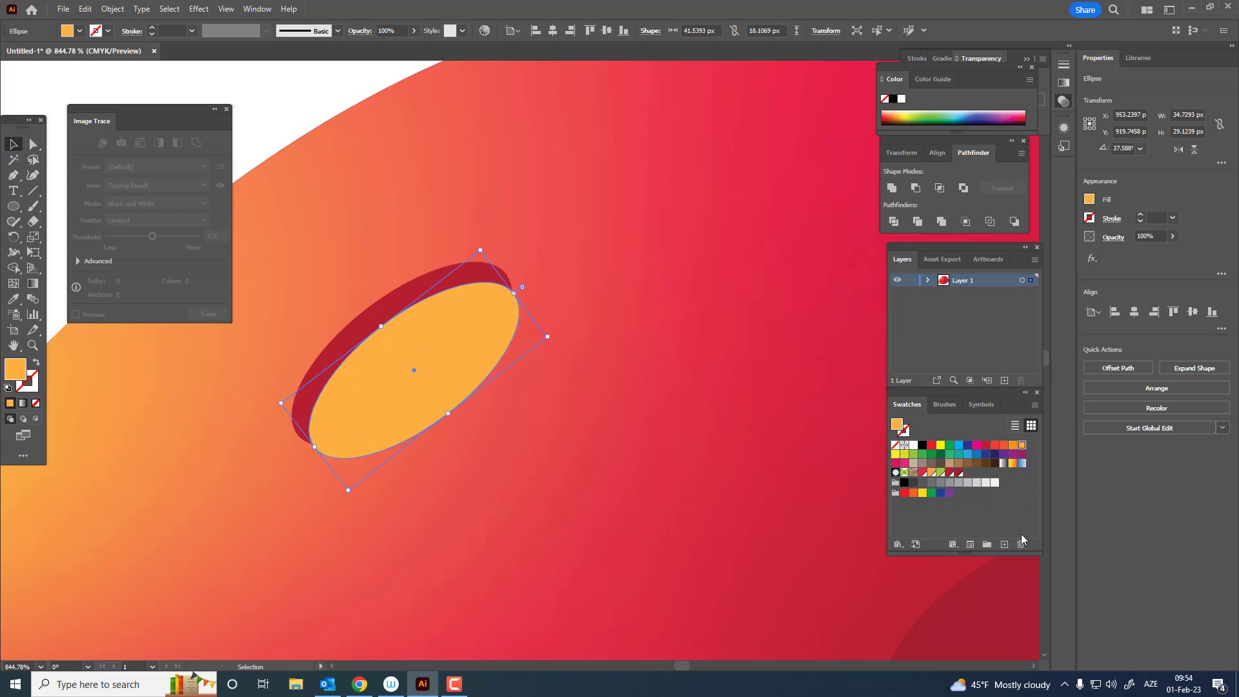
Apply a linear gradient to the orange ellipse and set its starting colour stop to light orange.
left_click(933, 475)
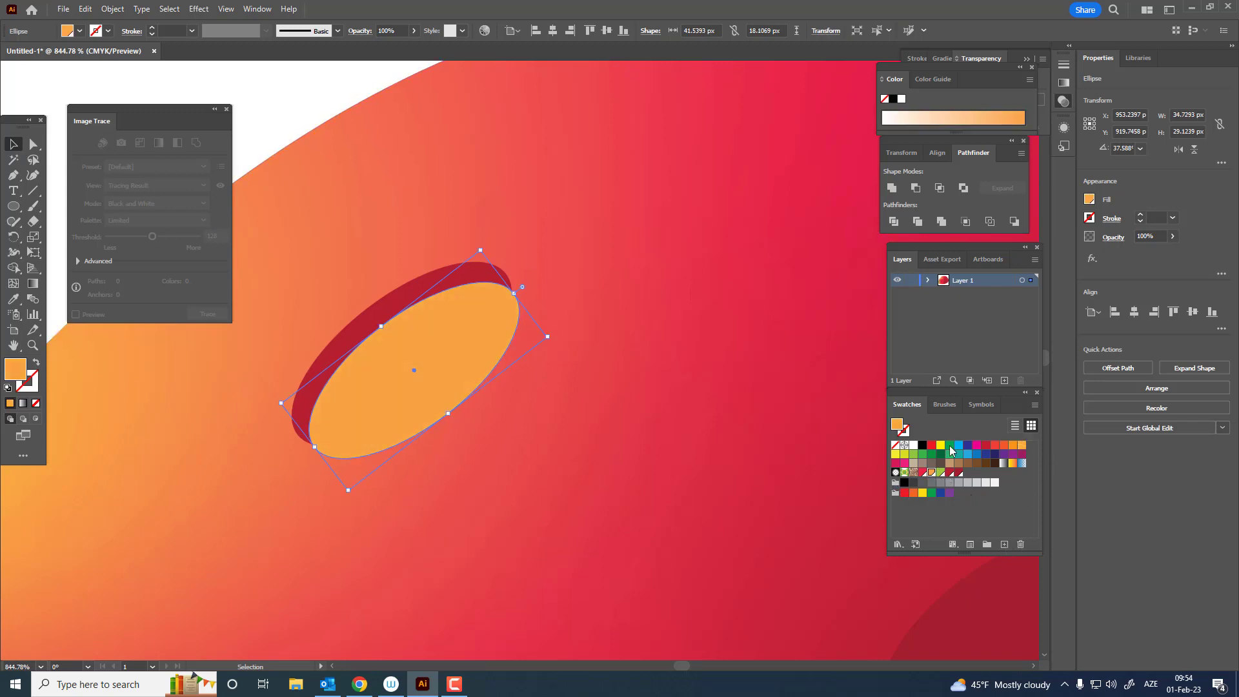
left_click(32, 283)
left_click(431, 379)
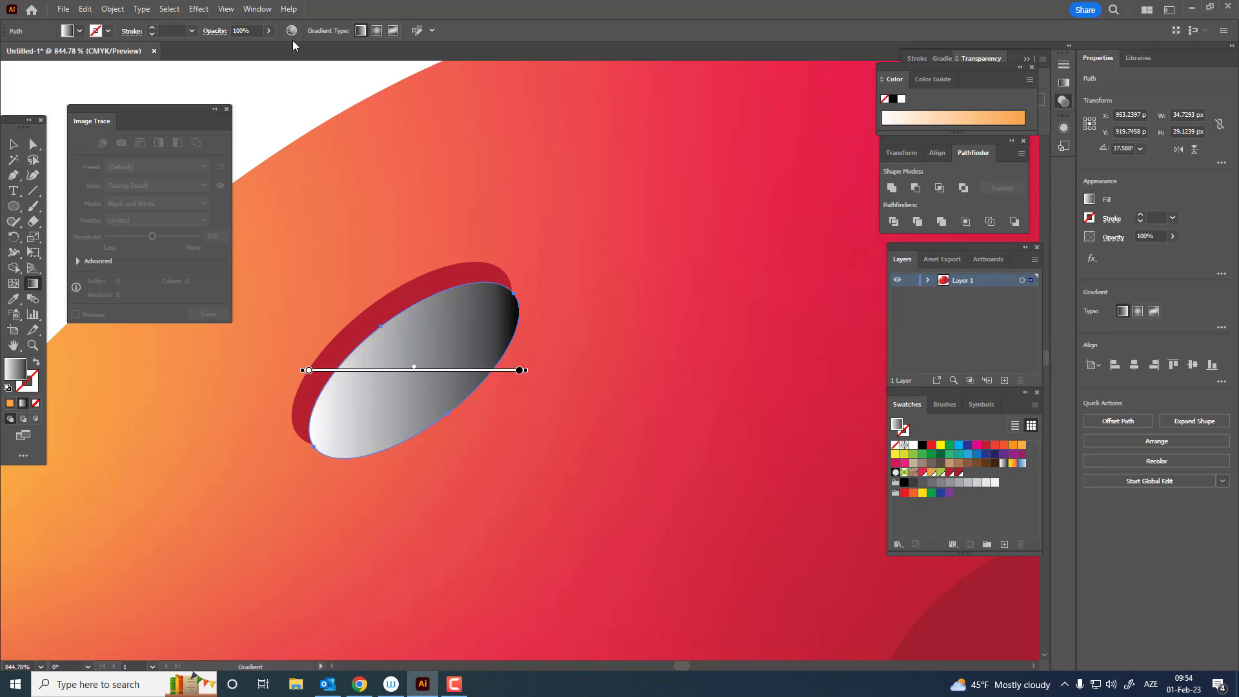
double_click(309, 371)
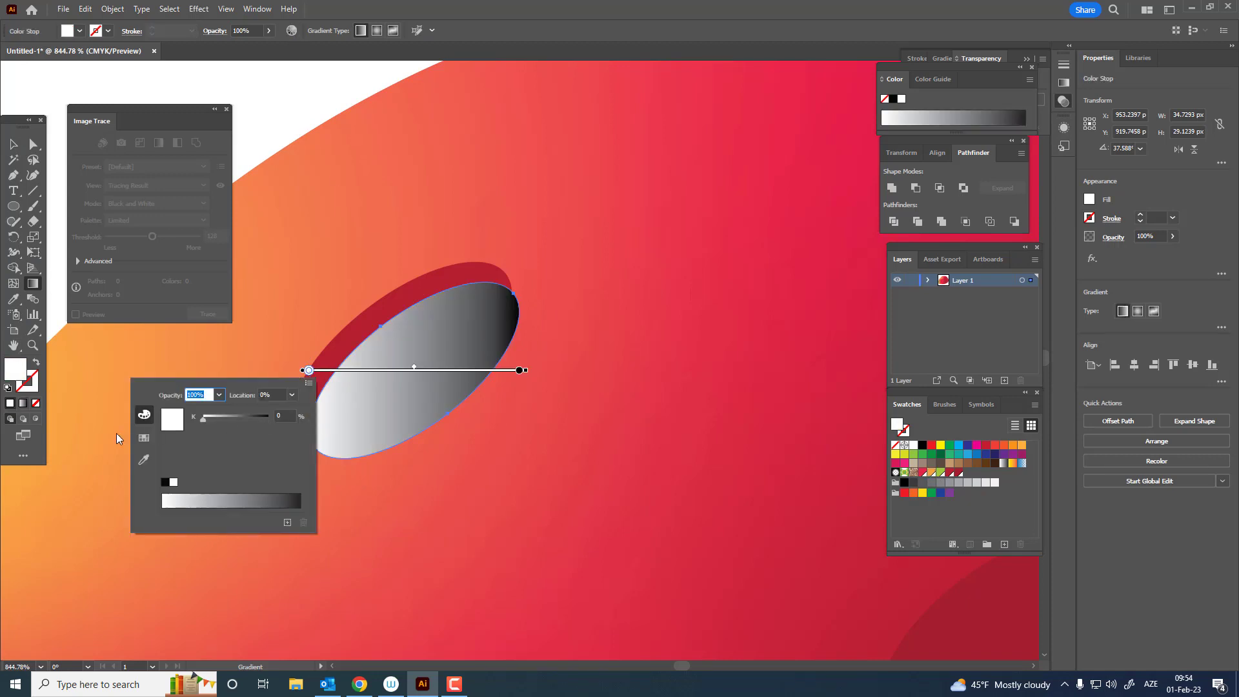
left_click(143, 438)
left_click(279, 410)
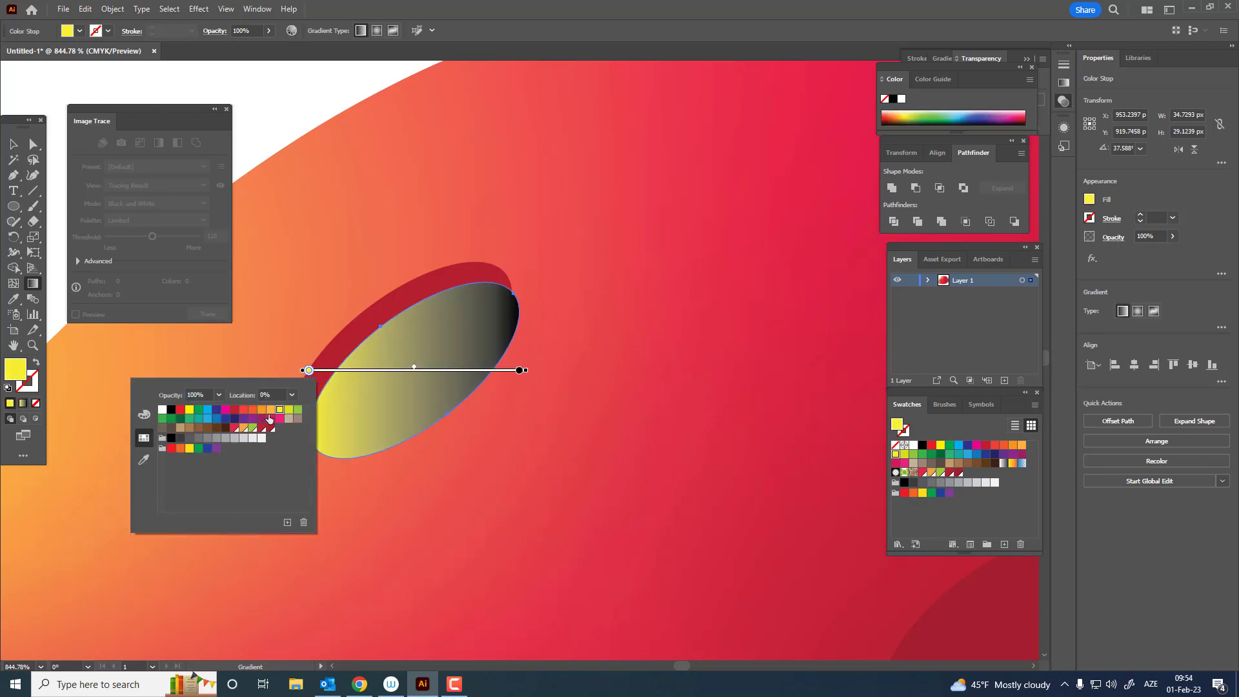
left_click(270, 410)
key("Escape")
Set the gradient's end stop to orange and angle the gradient diagonally across the ellipse's short axis.
double_click(519, 371)
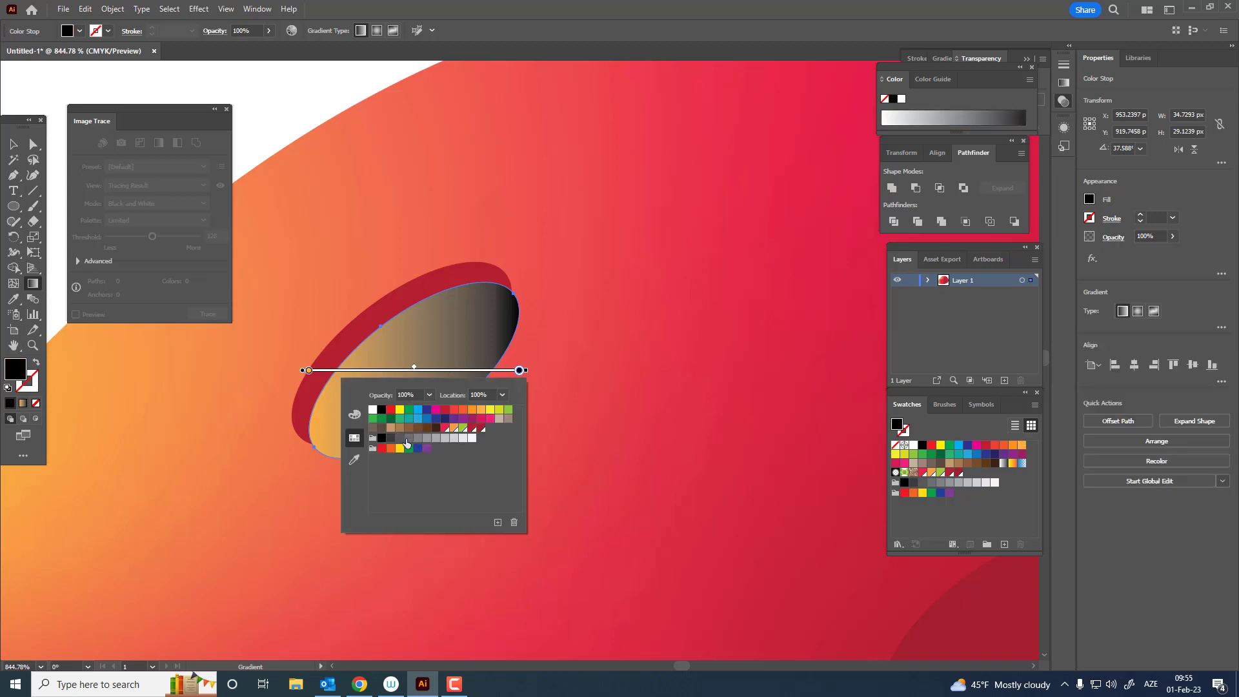
left_click(451, 430)
key("Escape")
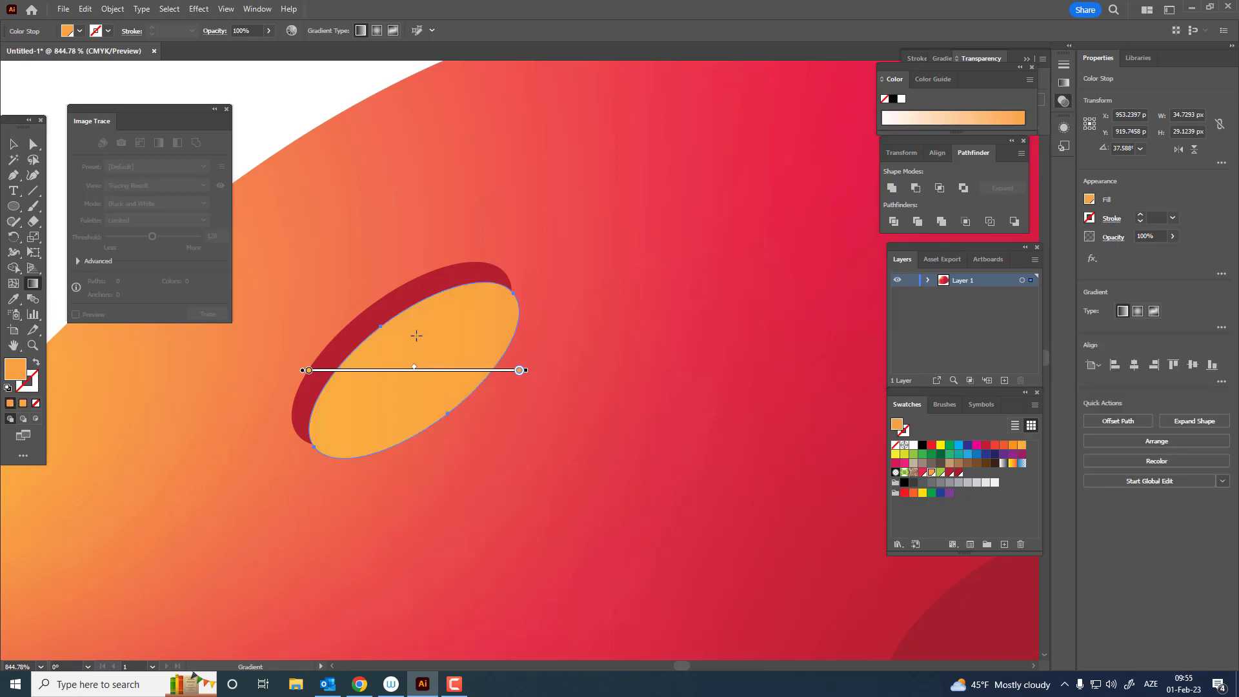
left_click_drag(373, 330, 401, 359)
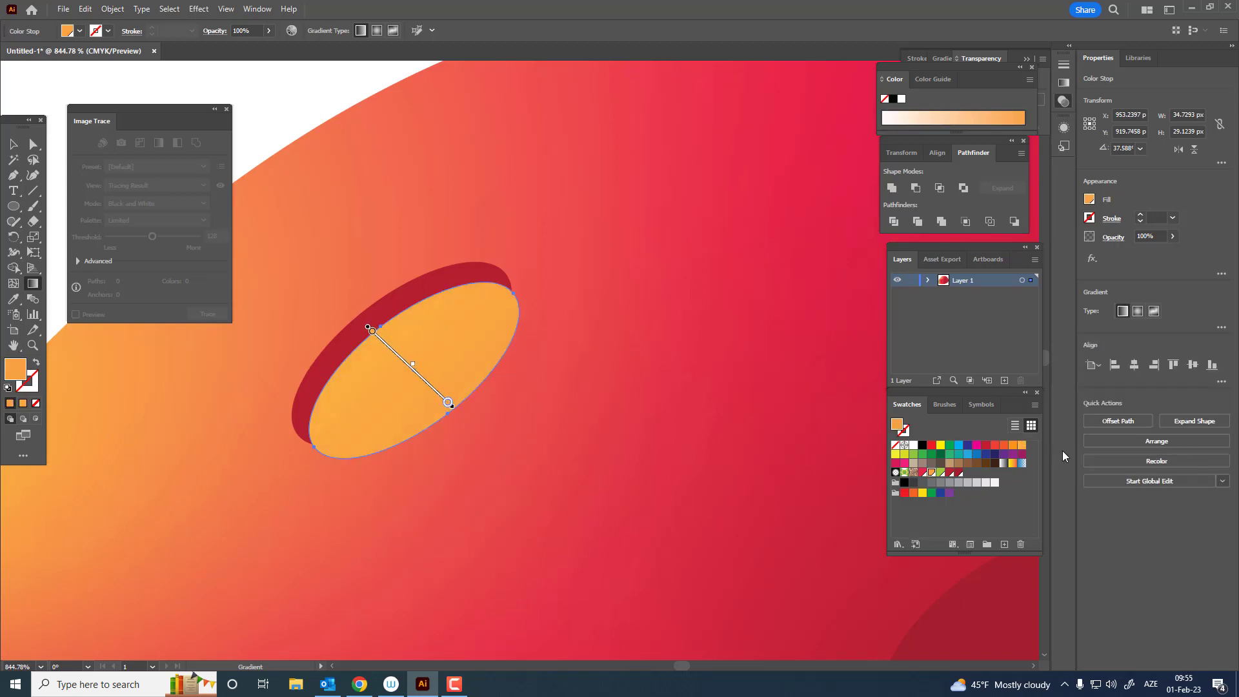
Change the gradient's end stop to yellow-orange FFCA5F and save that colour as a new global swatch.
left_click(1021, 447)
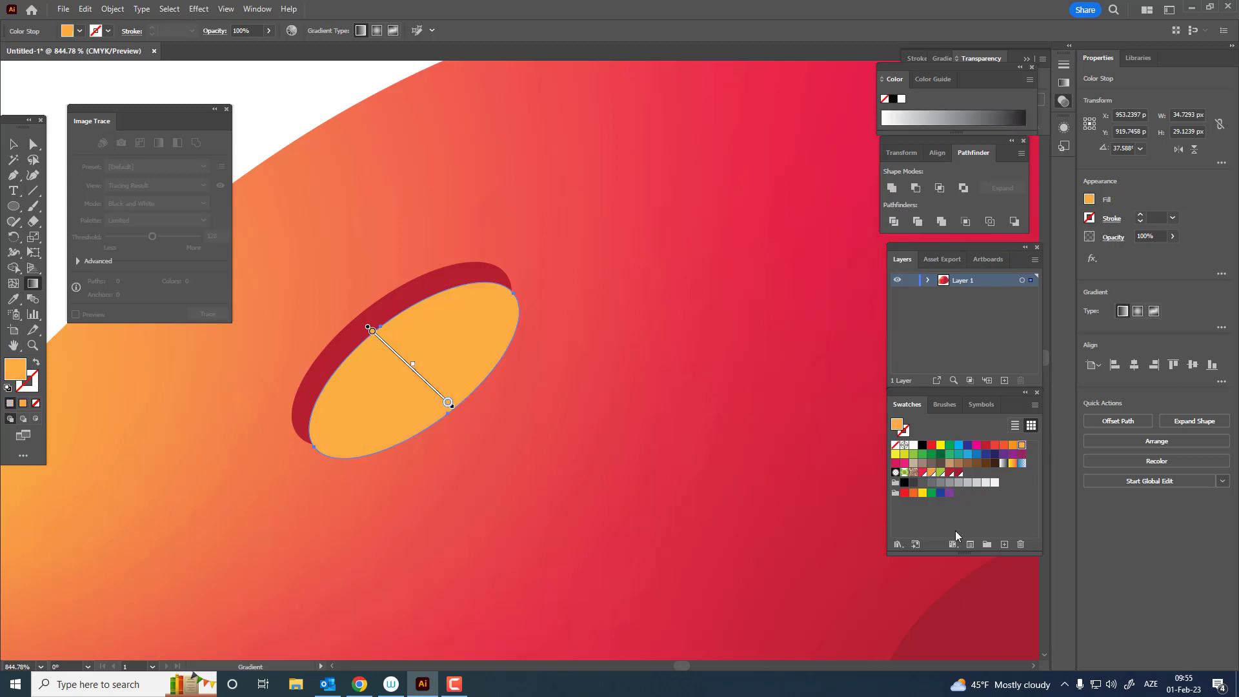
double_click(18, 369)
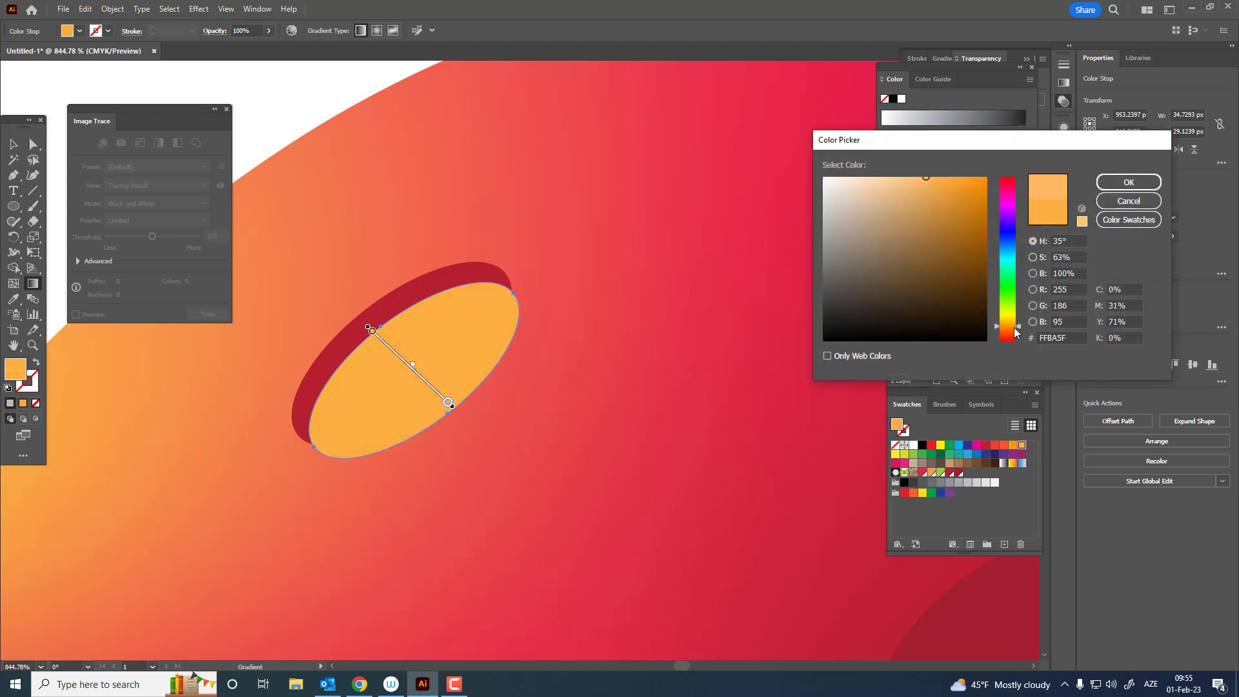
left_click_drag(1014, 327, 1009, 324)
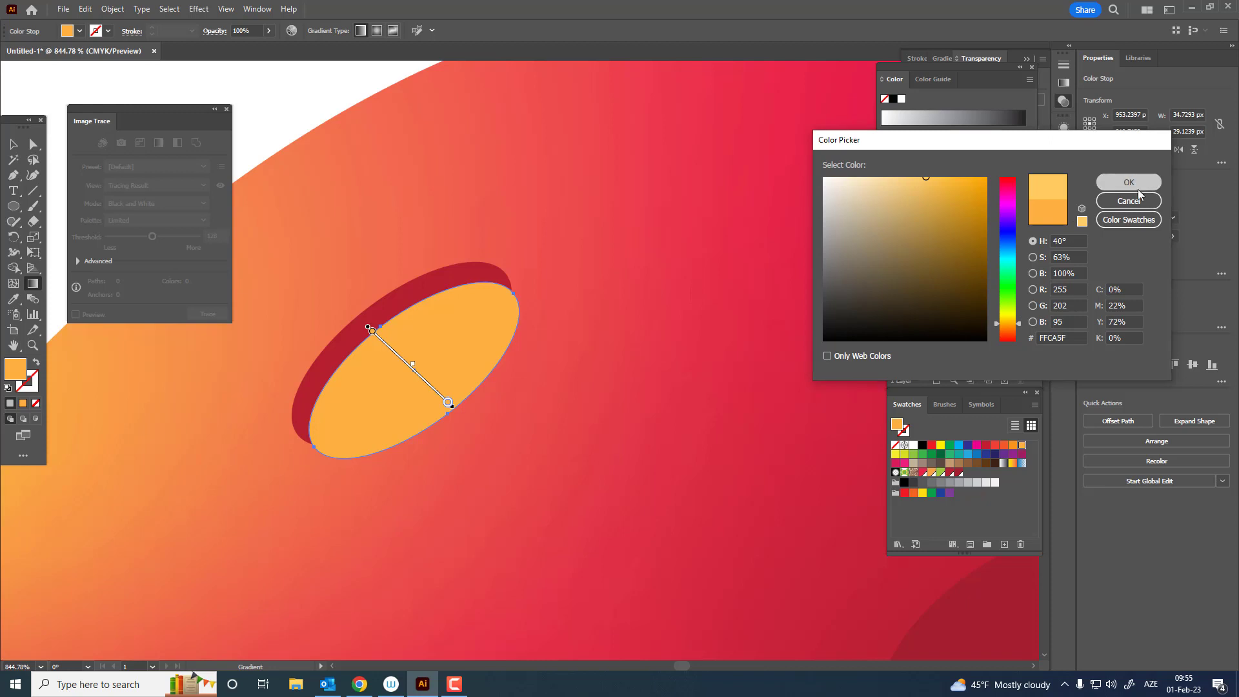
left_click(1136, 184)
left_click(1004, 544)
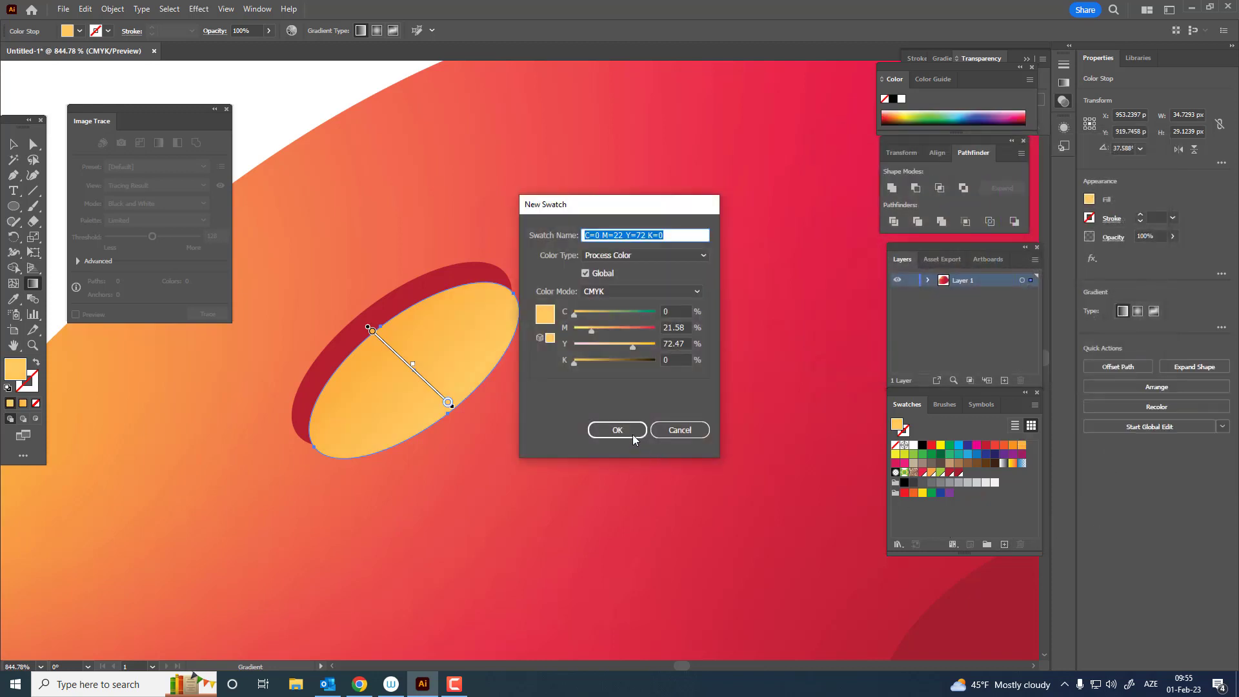
left_click(632, 435)
Recolour the gradient's start stop with the new yellow-orange swatch and its end stop with orange.
double_click(372, 331)
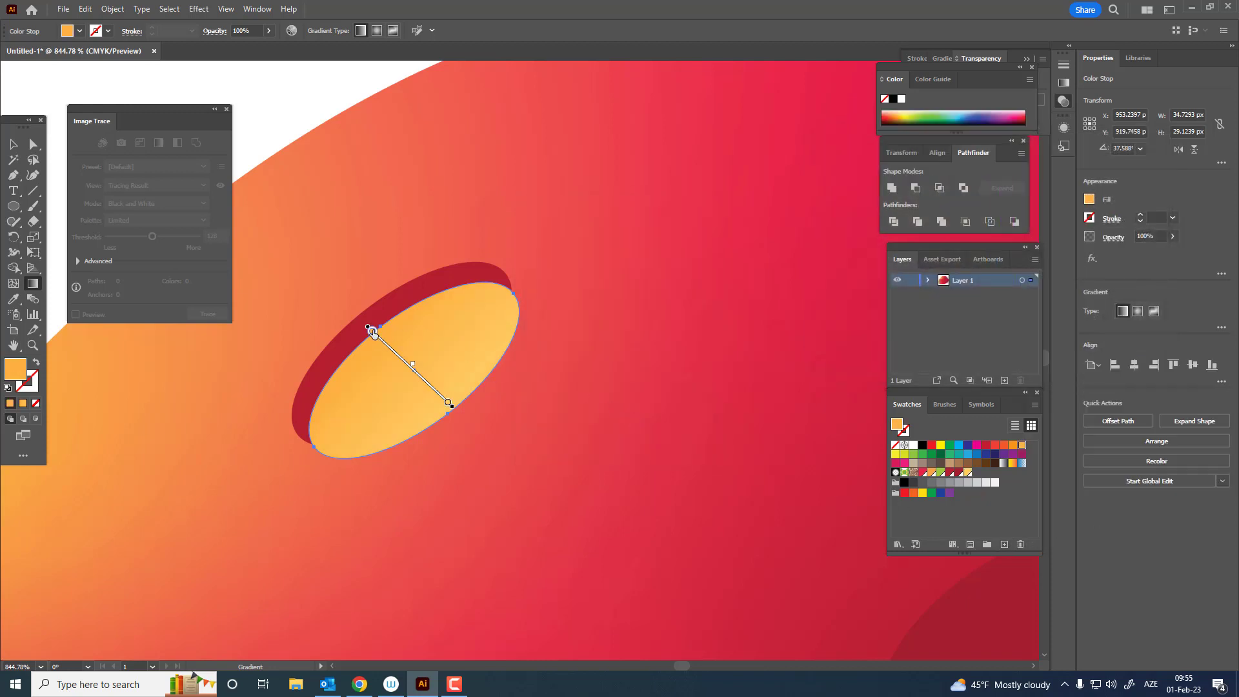
left_click(341, 390)
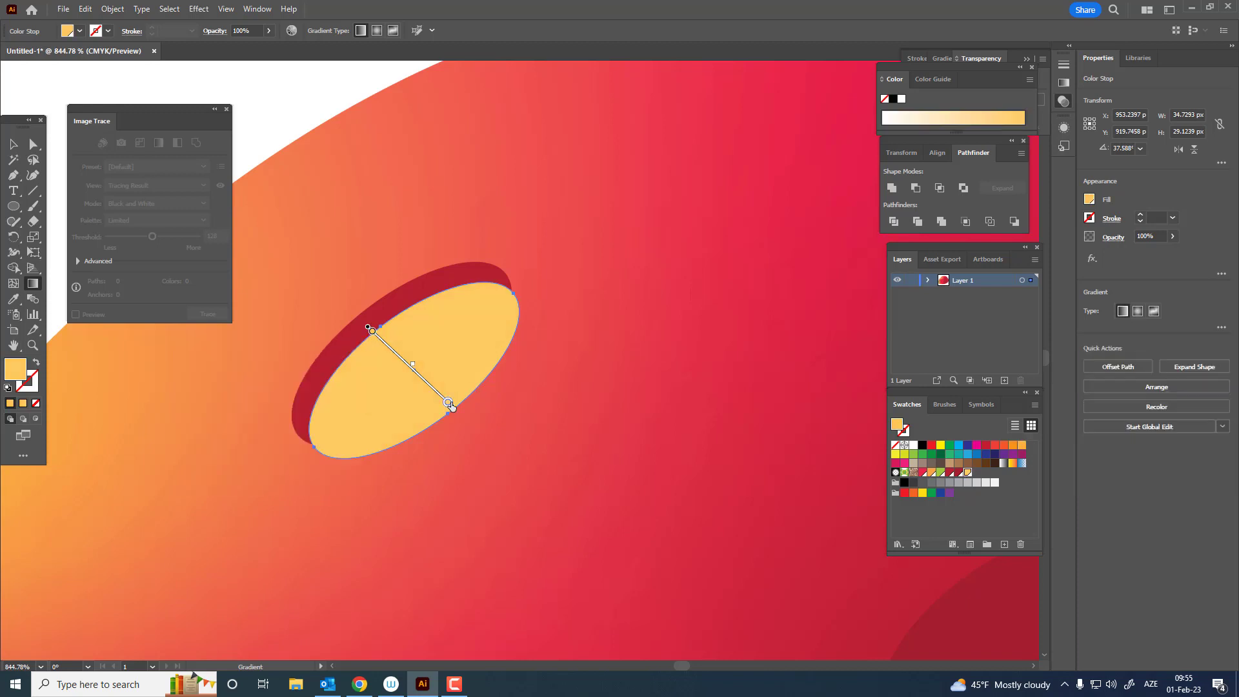
double_click(447, 403)
left_click(383, 460)
left_click(441, 309)
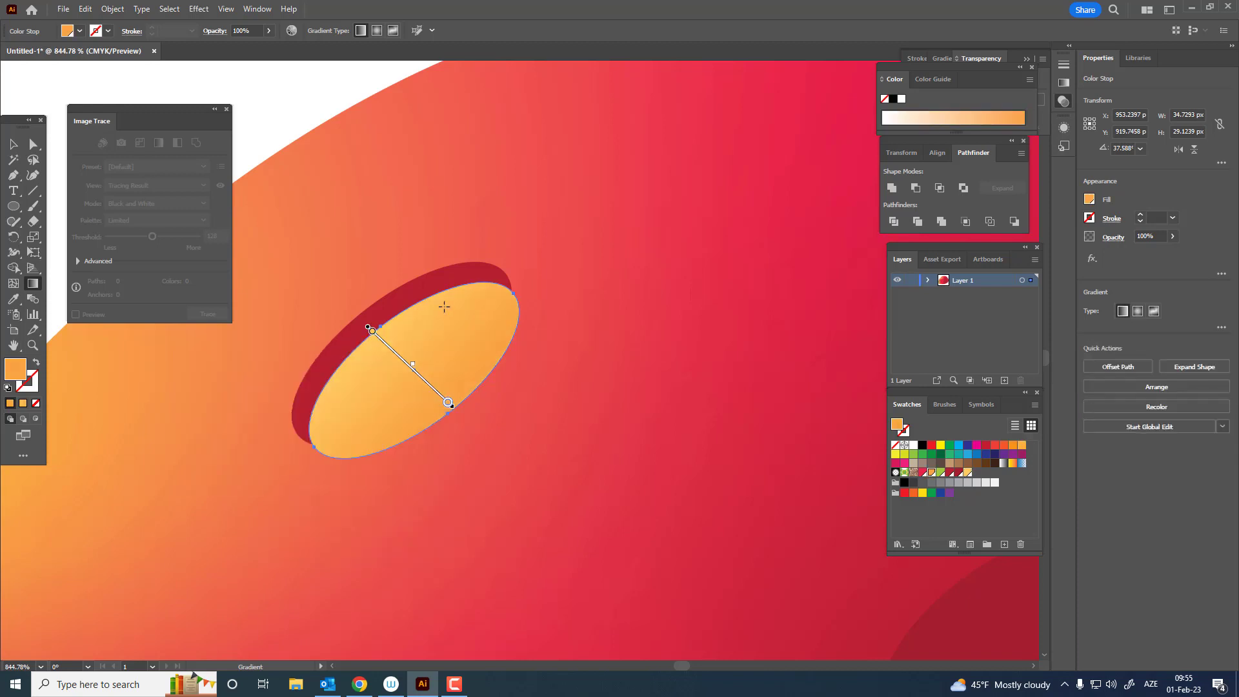
Paste a copy of the upper-right dark red ellipse in front and shrink it to about 26 by 11 px.
key("z")
left_click_drag(439, 310, 213, 368)
left_click_drag(376, 381, 333, 292)
key("v")
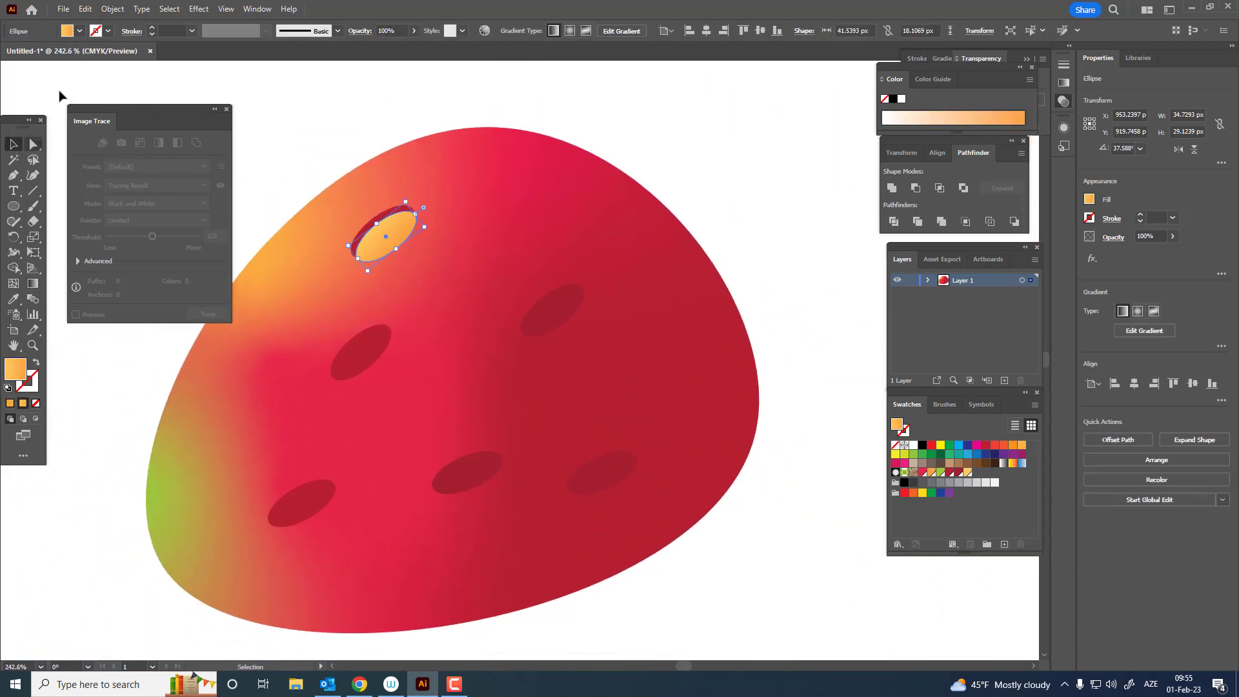
scroll(602, 415, "up", 2)
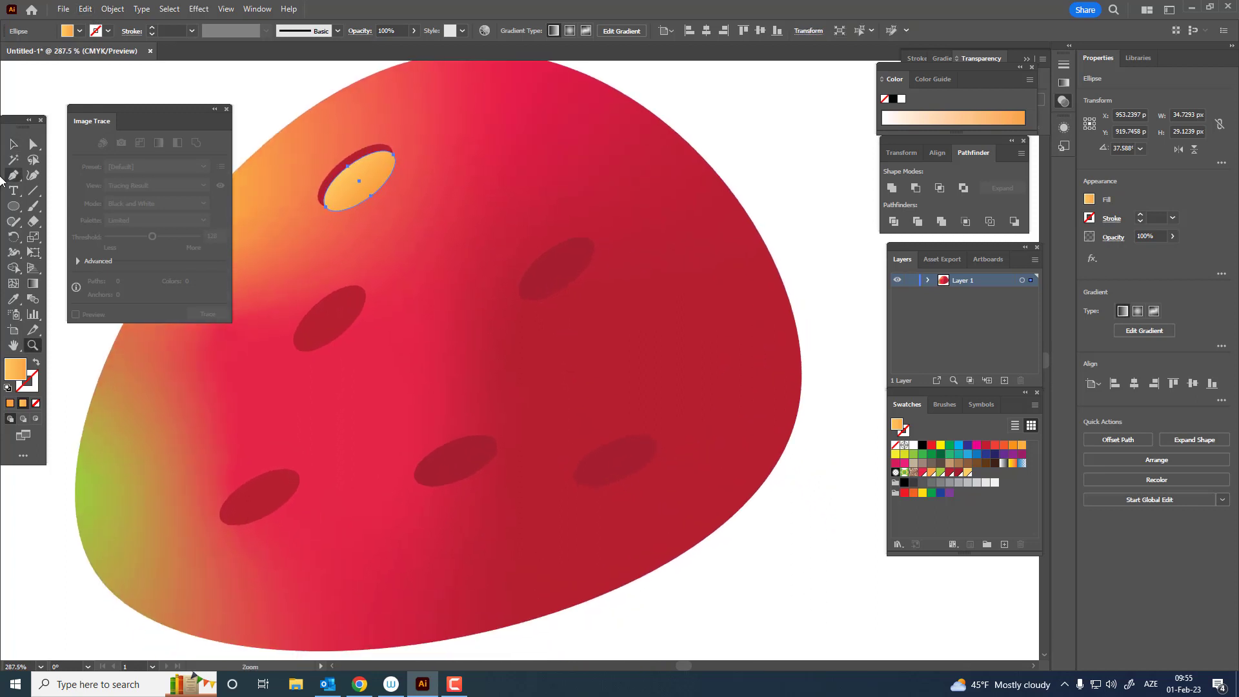
left_click(576, 282)
left_click(85, 9)
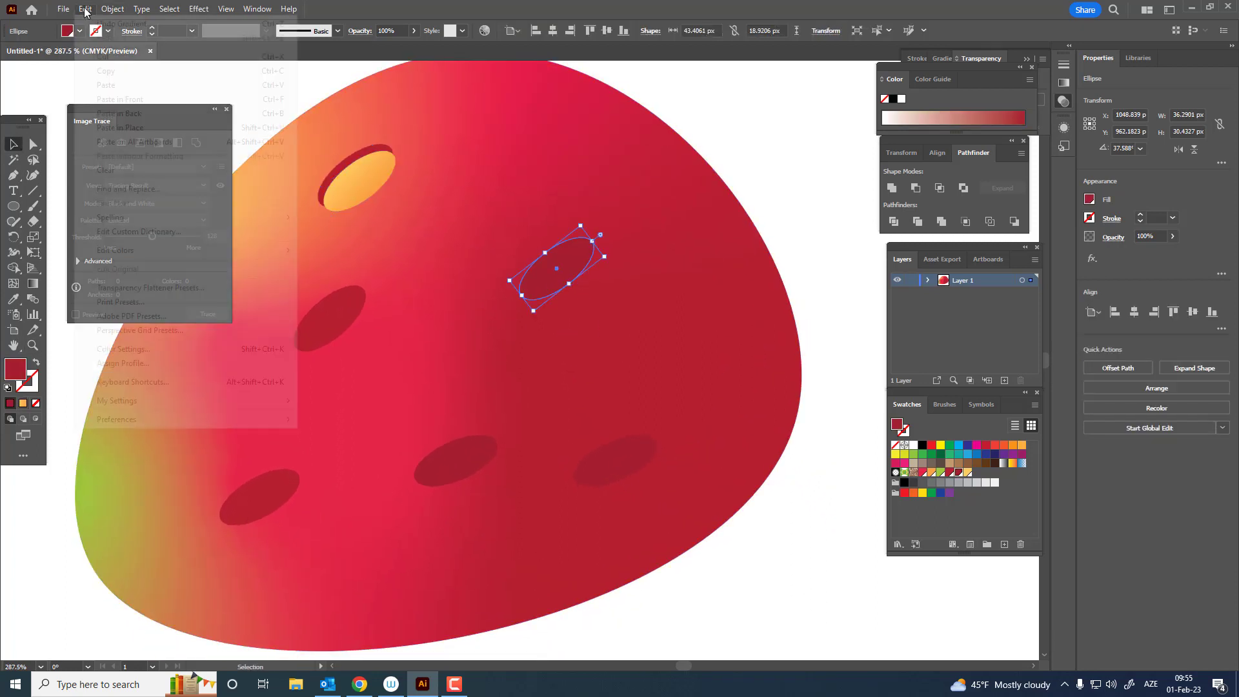
left_click(106, 71)
left_click(91, 13)
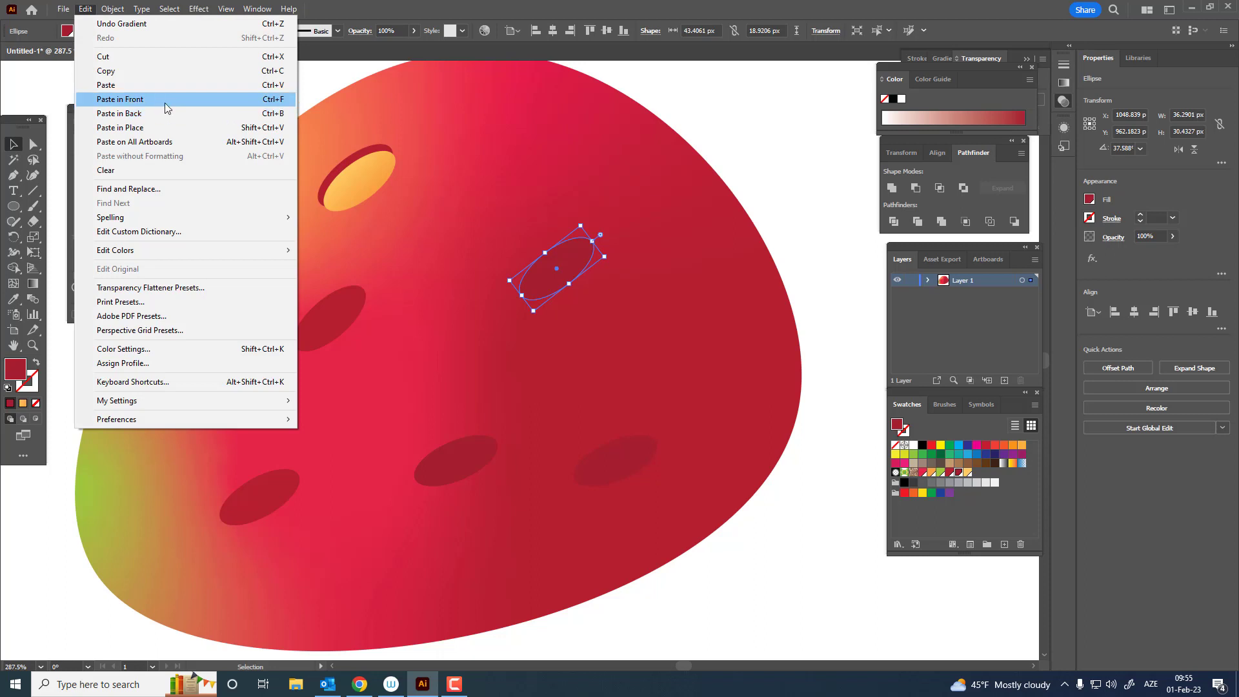
left_click(166, 102)
key("z")
left_click_drag(529, 302, 575, 318)
left_click(14, 146)
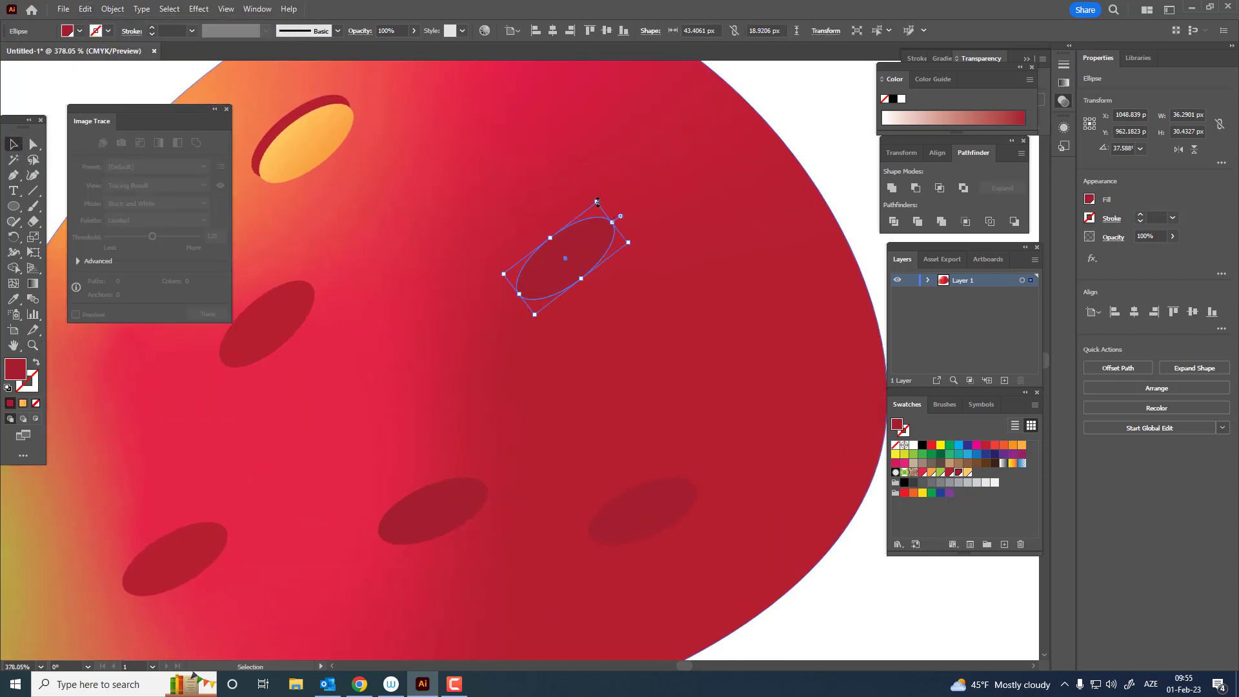
left_click_drag(597, 202, 584, 225)
Sample the topmost ellipse's orange gradient onto the upper-right copy and enlarge the copy to about 30 by 13 px.
key("i")
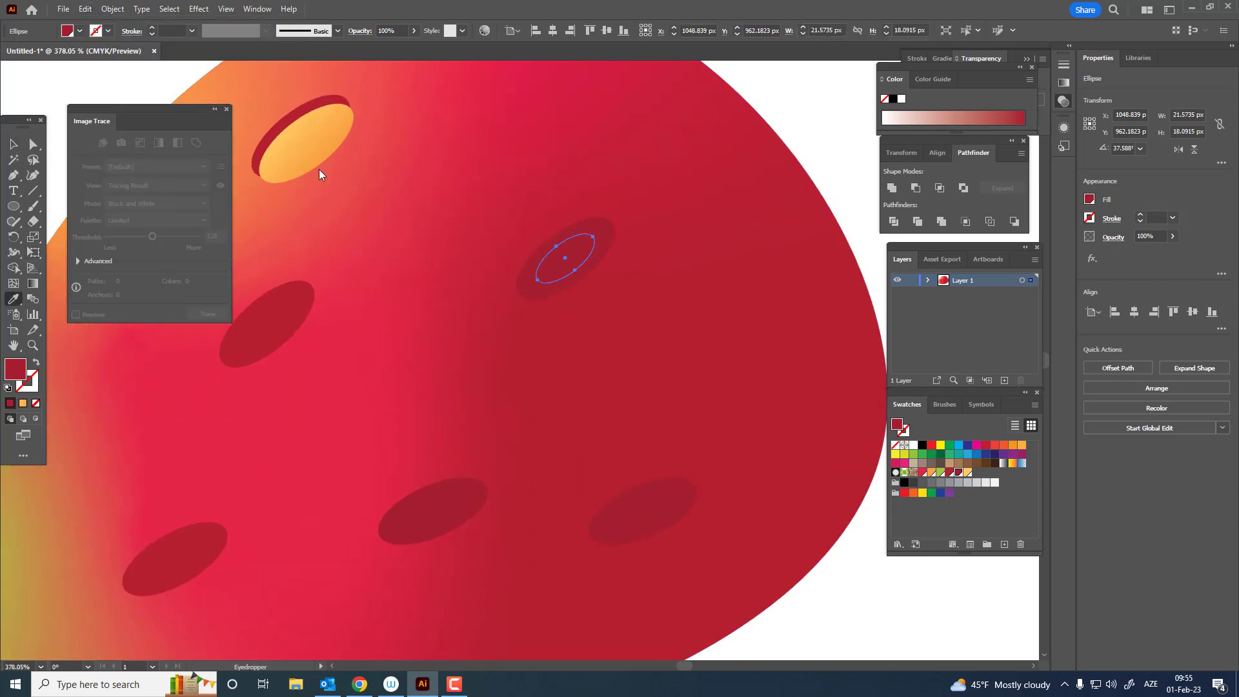
left_click(320, 174)
key("v")
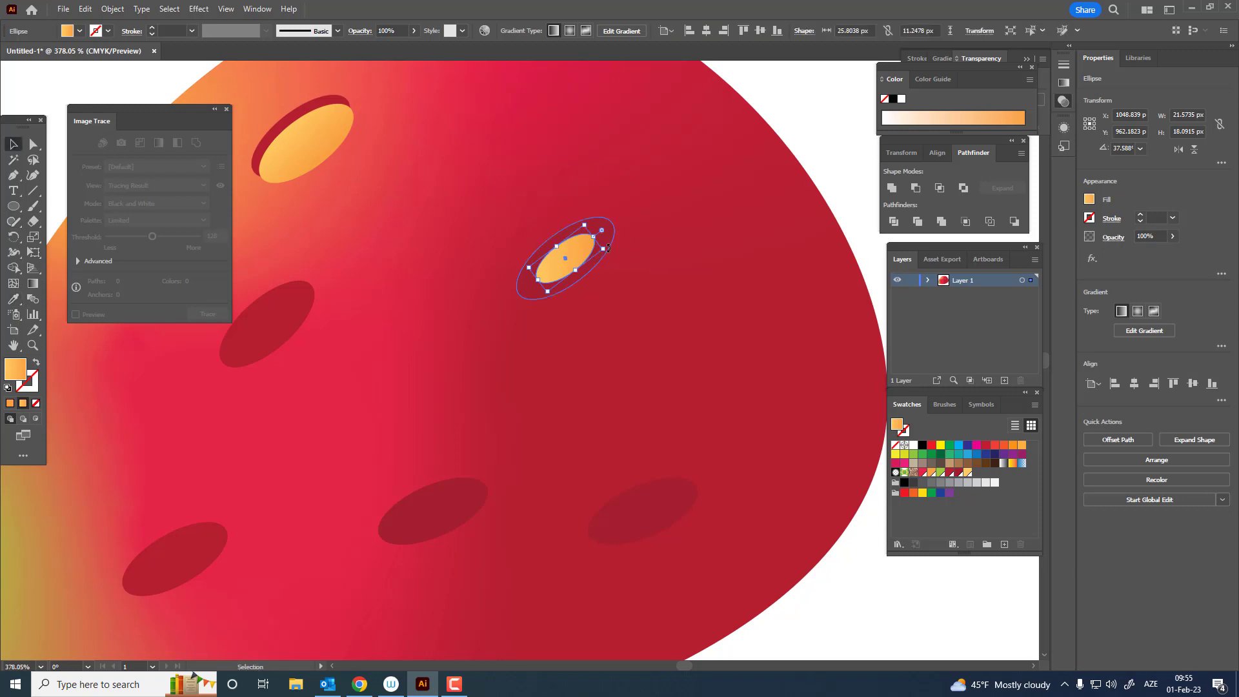
left_click_drag(608, 248, 585, 266)
Paste a slightly smaller copy of the lower-right ellipse in front and fill it with the orange gradient sampled from the upper-right seed.
scroll(633, 271, "down", 4)
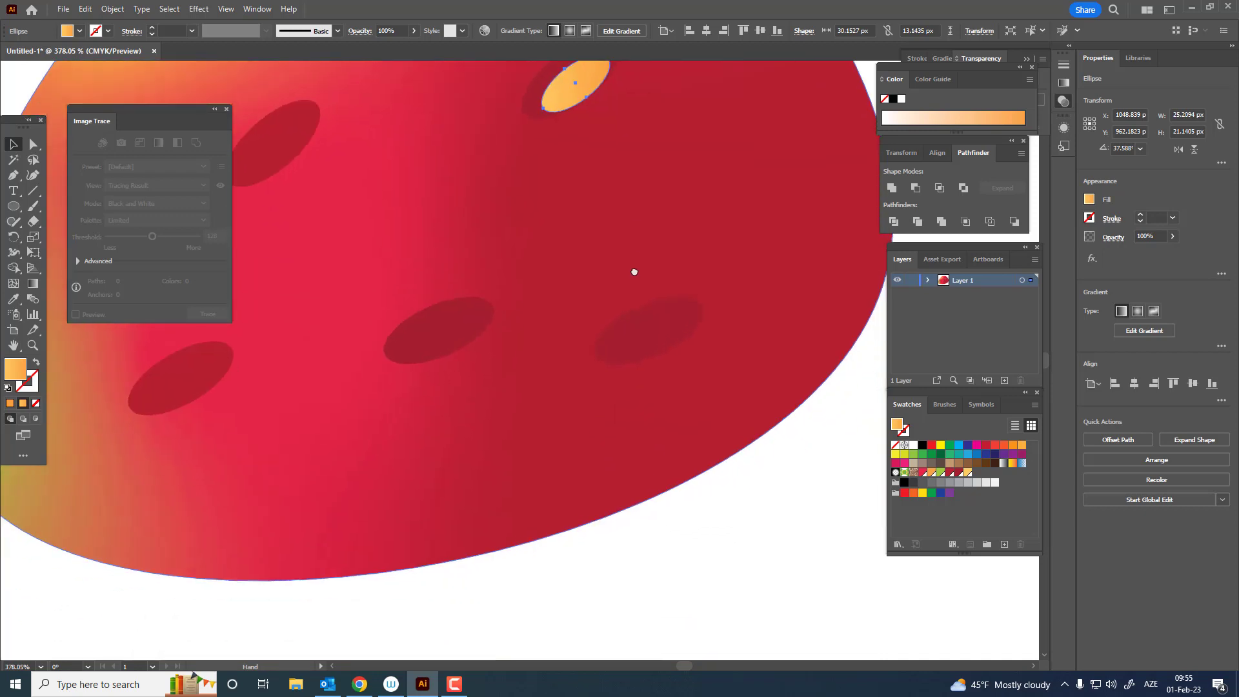
left_click(663, 338)
left_click(85, 9)
left_click(103, 73)
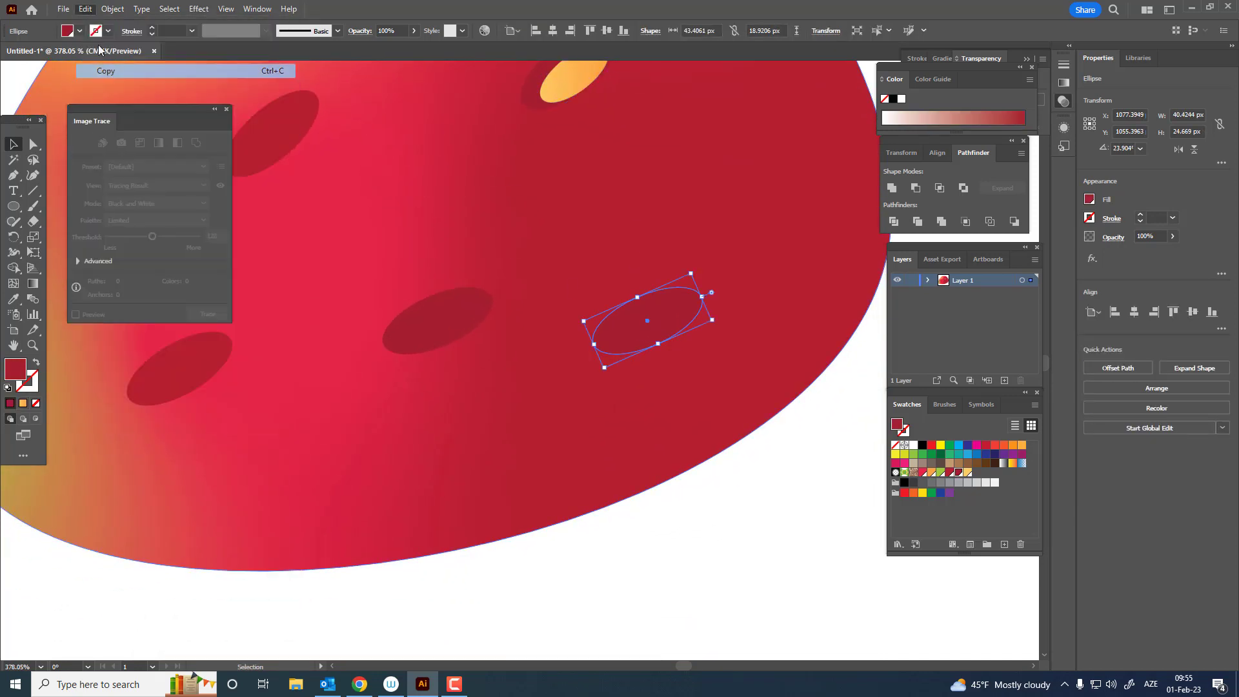
left_click(85, 9)
left_click(162, 100)
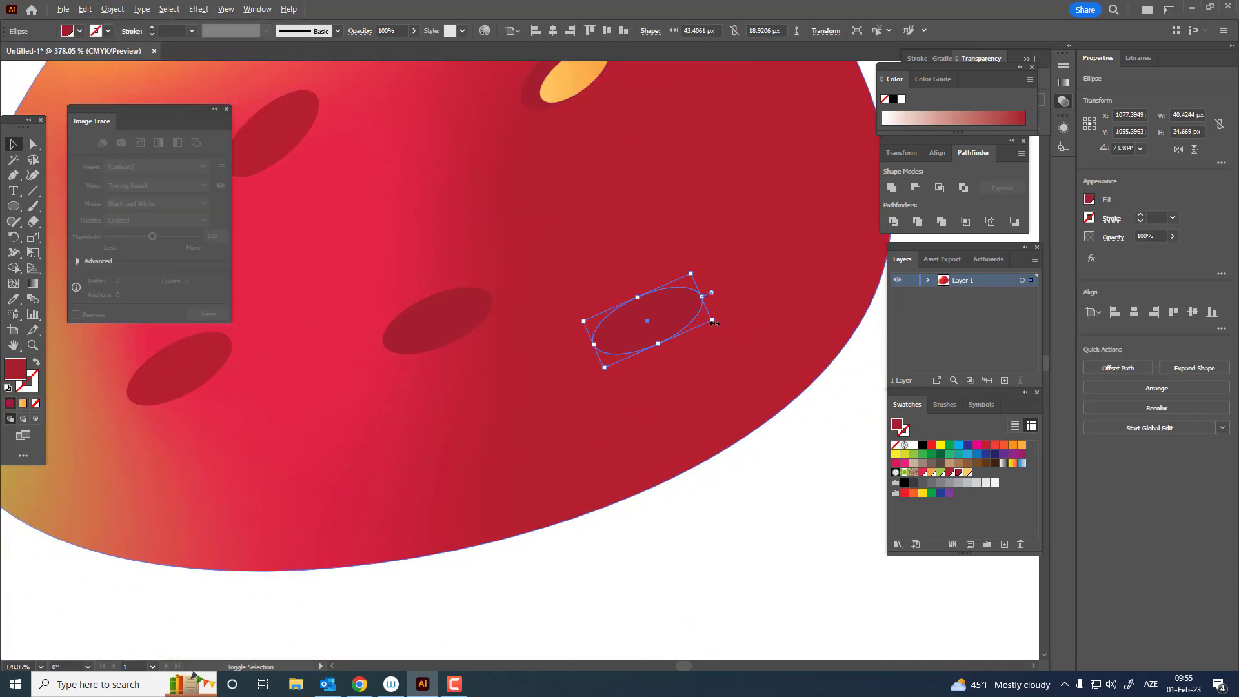
left_click_drag(713, 322, 660, 315)
key("i")
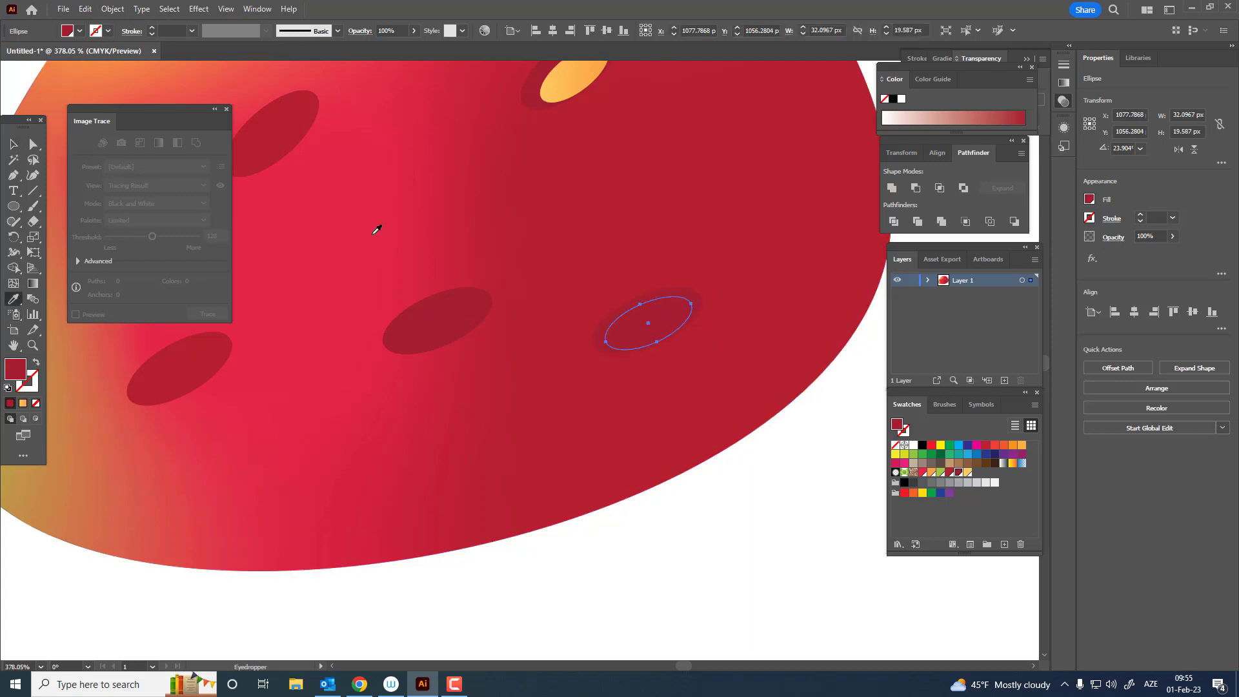
left_click(550, 91)
Paste a copy of the middle-left dark red ellipse, just below the topmost seed, in front of the original.
scroll(526, 213, "down", 5)
scroll(362, 342, "up", 3)
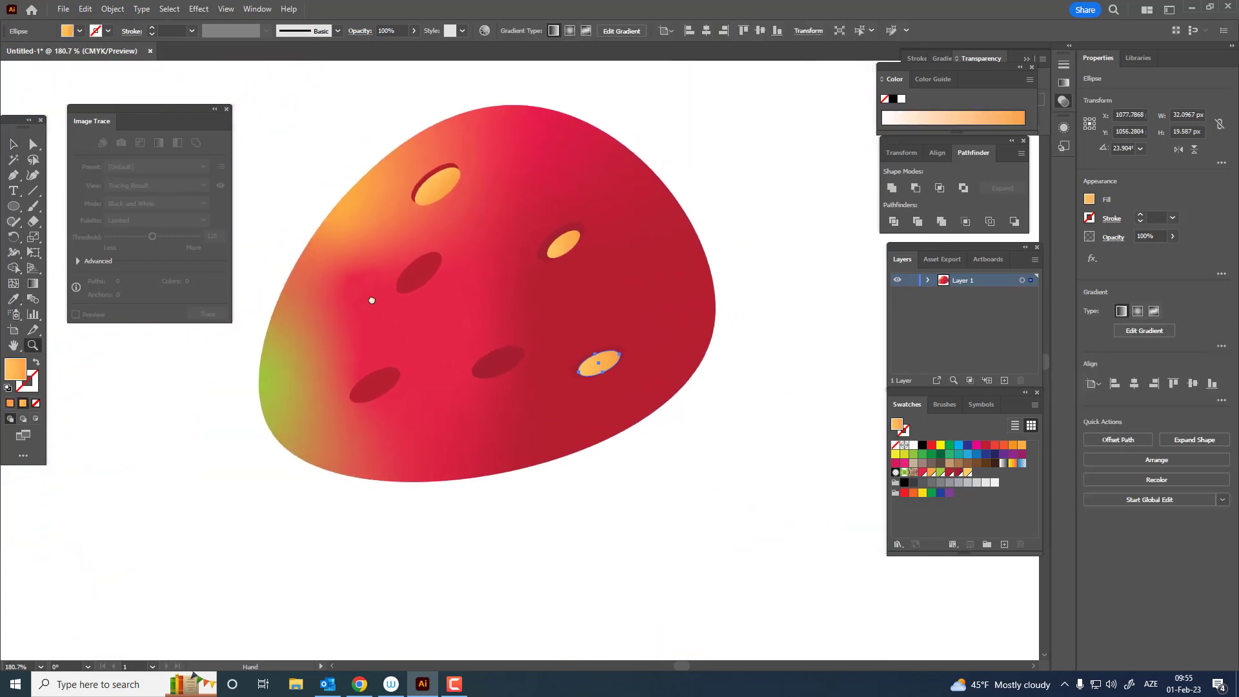
scroll(372, 300, "up", 2)
key("v")
left_click(450, 267)
left_click(426, 268)
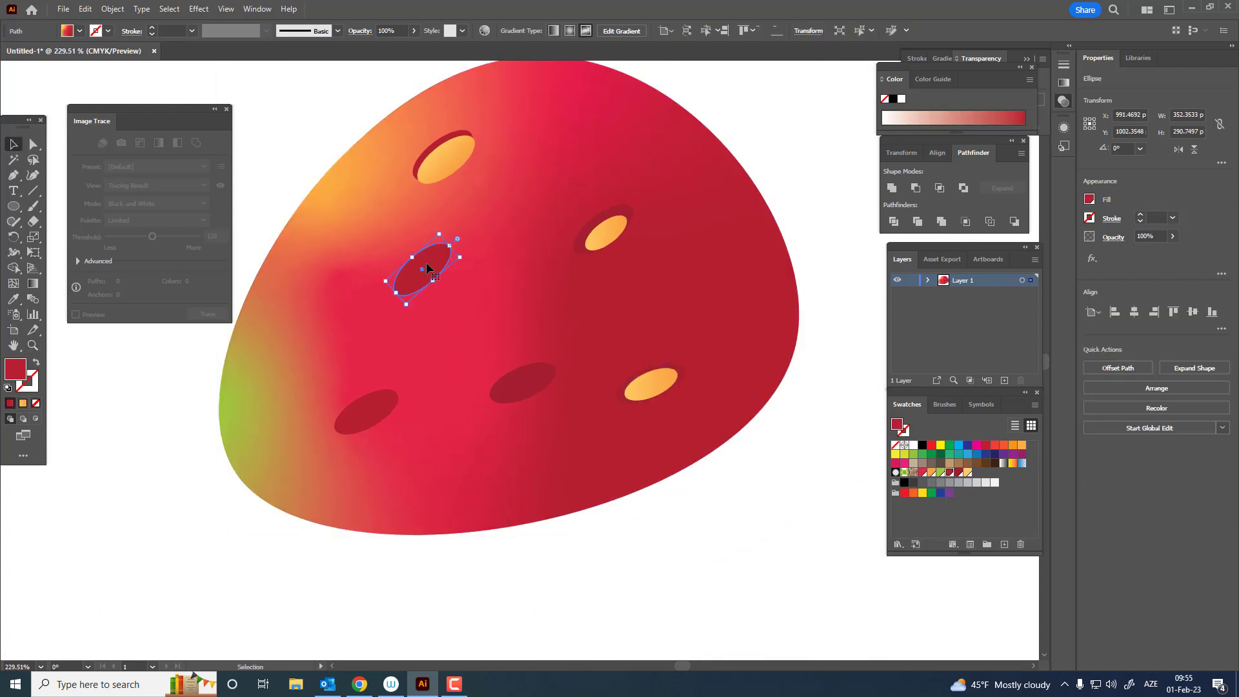
left_click(85, 9)
left_click(106, 71)
left_click(84, 9)
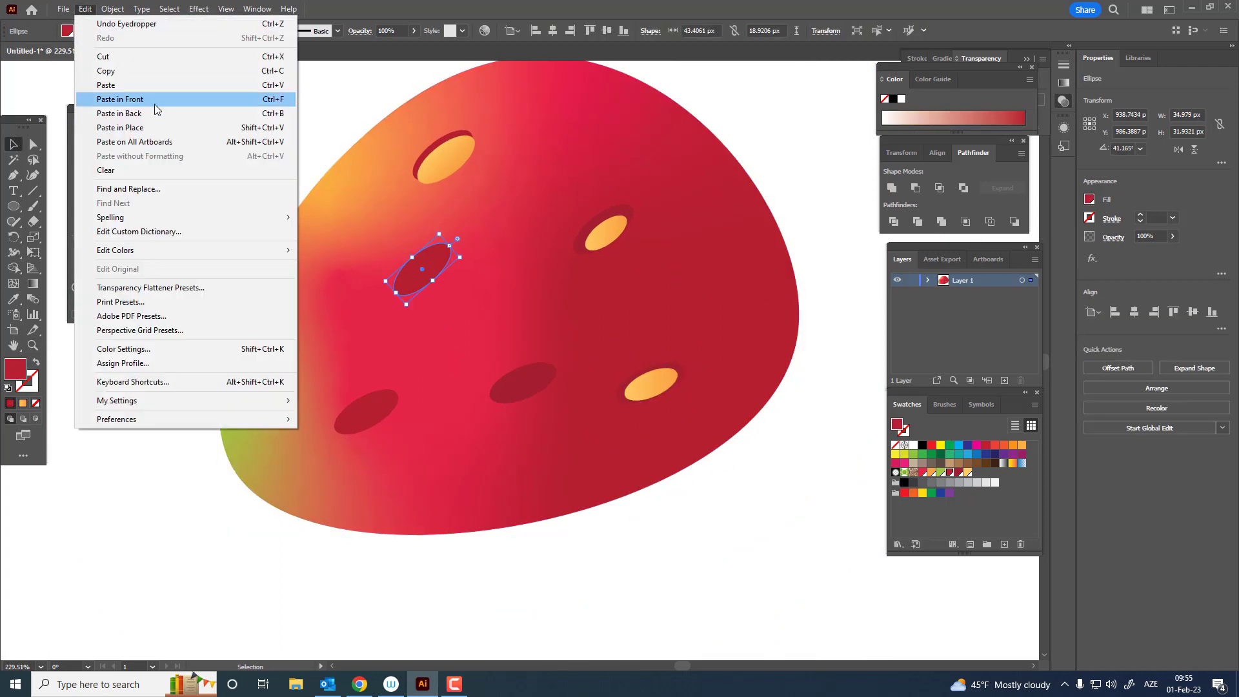
left_click(155, 103)
Resize the middle-left ellipse's copy to about 38 by 21 px and fill it with the topmost seed's orange gradient.
scroll(451, 255, "up", 3)
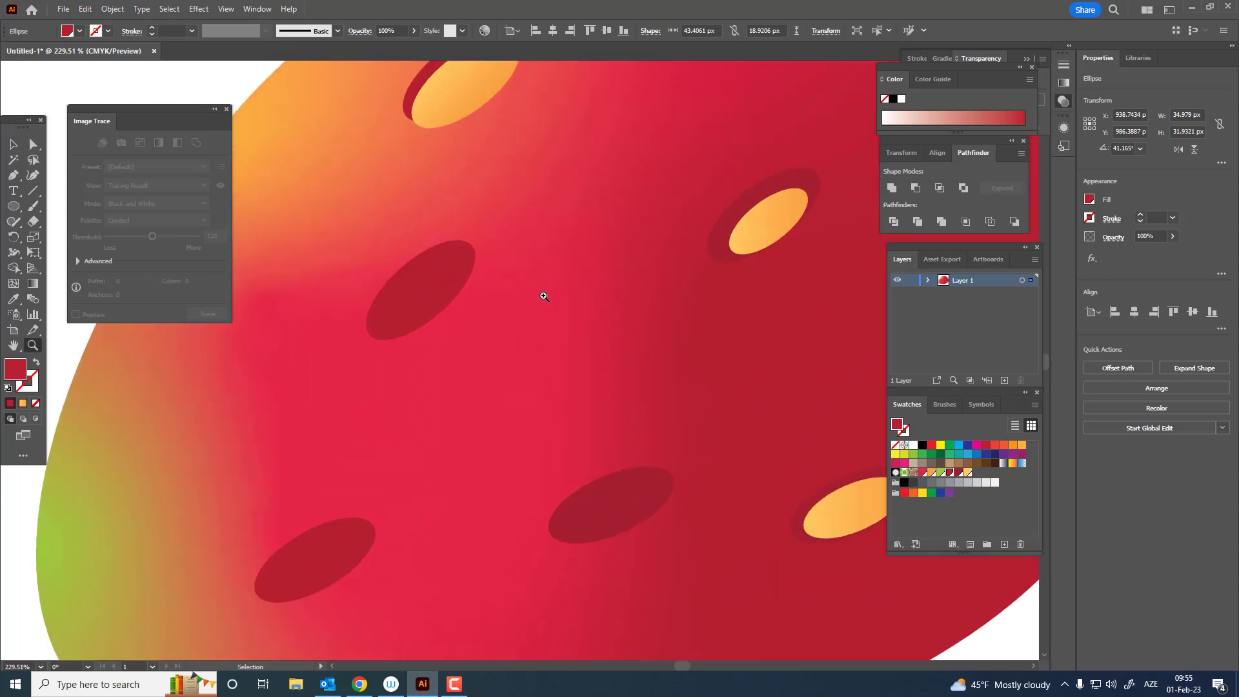
left_click_drag(494, 269, 483, 270)
left_click_drag(404, 271, 395, 260)
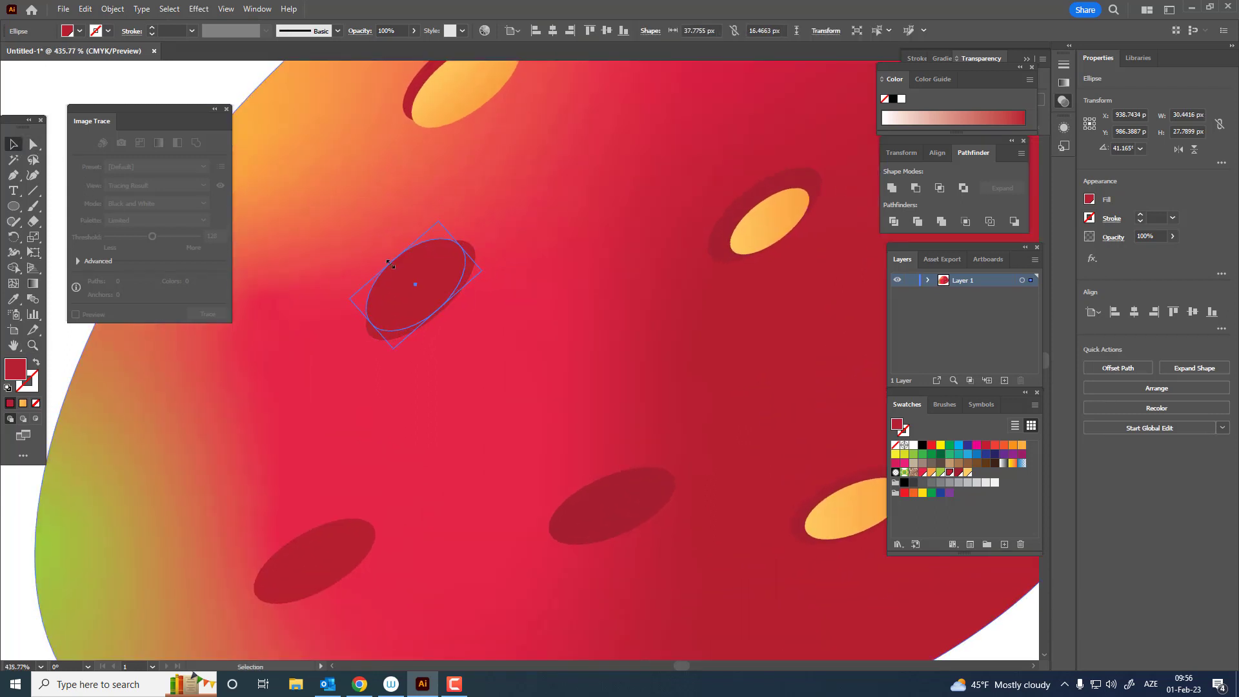
left_click(13, 299)
left_click(457, 79)
Paste a copy of the lower-middle dark red ellipse in front of the original.
scroll(420, 162, "down", 3)
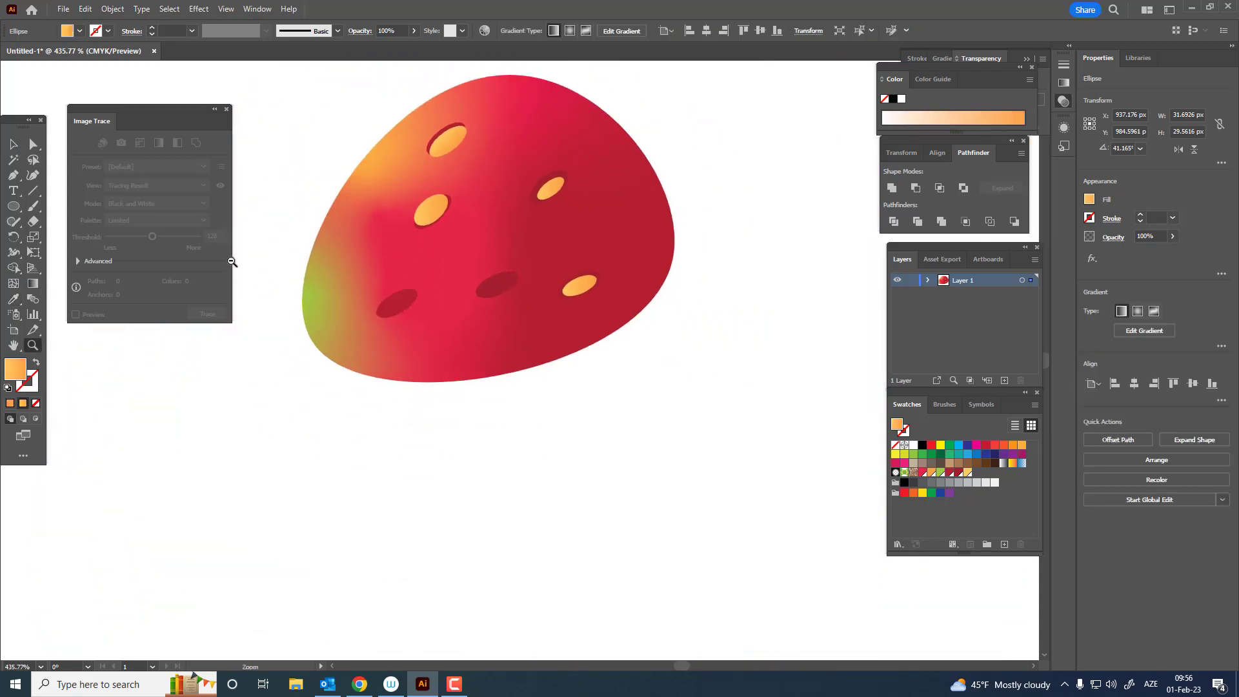
scroll(311, 294, "up", 2)
left_click(13, 144)
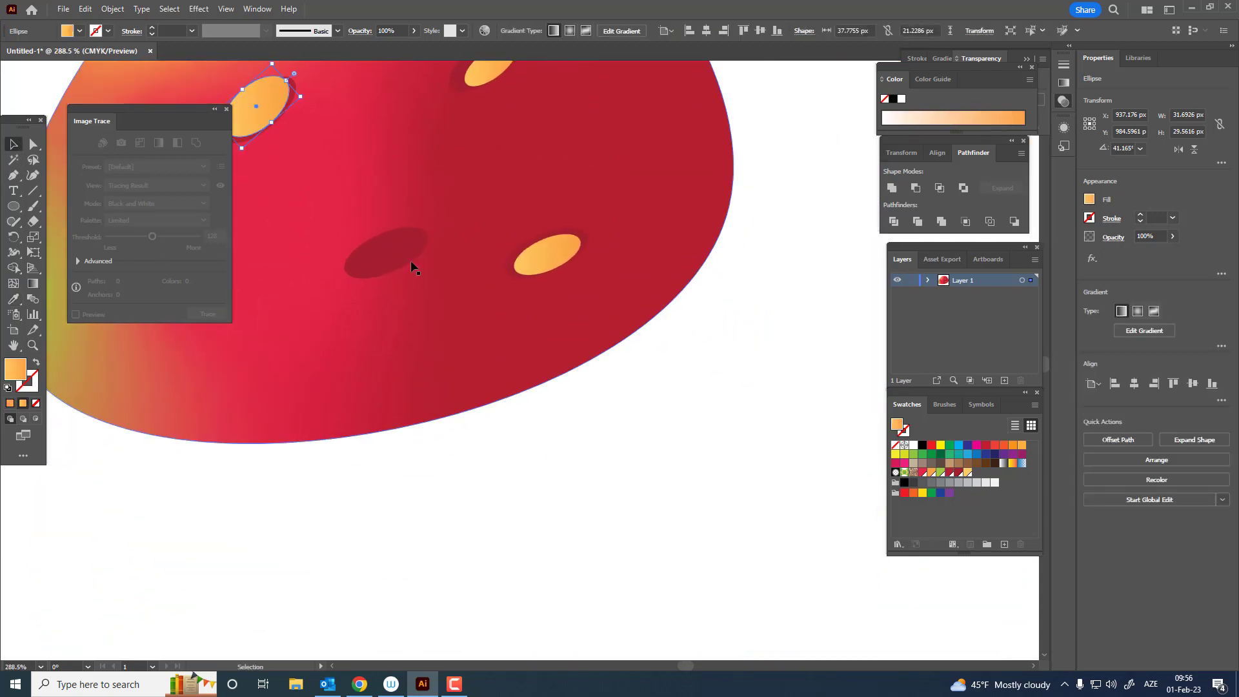
left_click(409, 265)
left_click(85, 9)
left_click(85, 9)
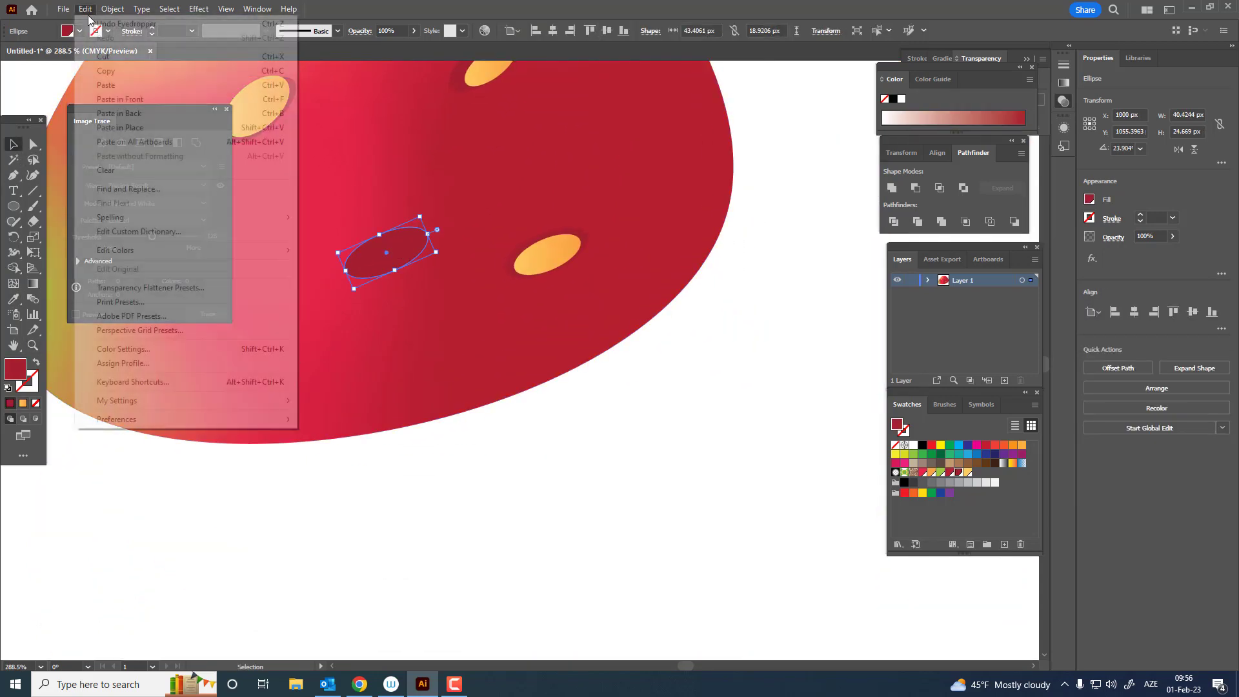
left_click(129, 99)
Resize the lower-middle copy to about 36 by 20 px and fill it with the lower-right seed's orange gradient.
left_click_drag(436, 252, 377, 228)
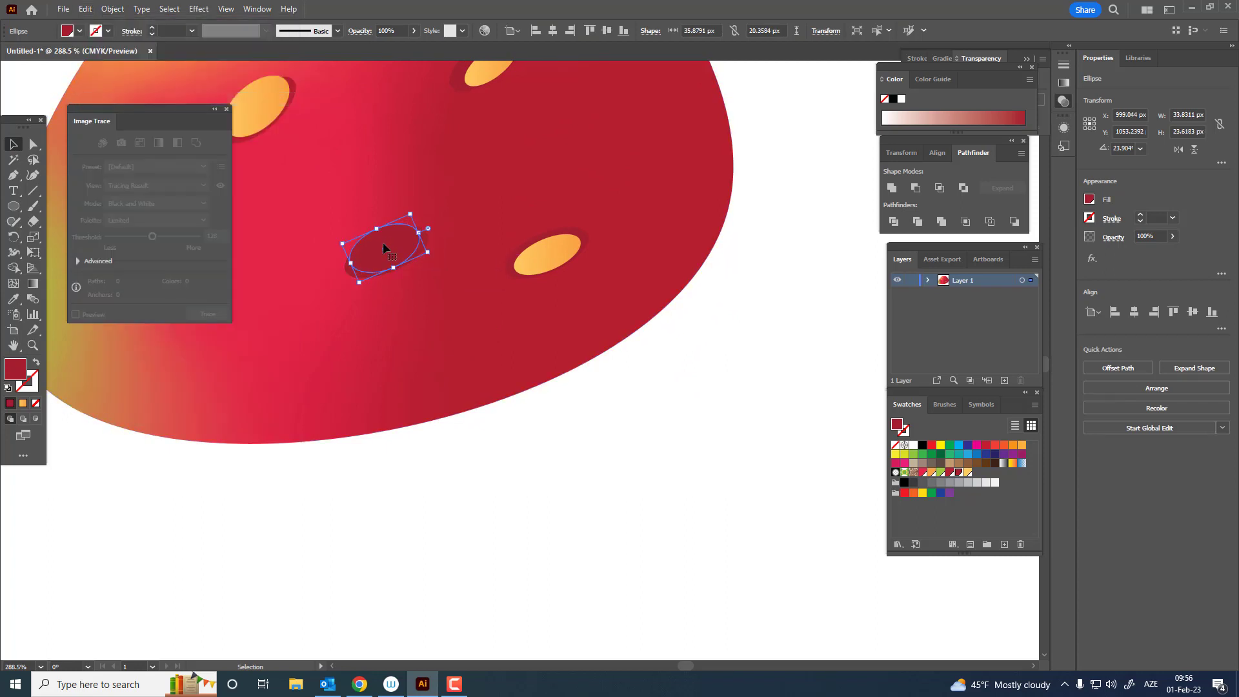
left_click(13, 299)
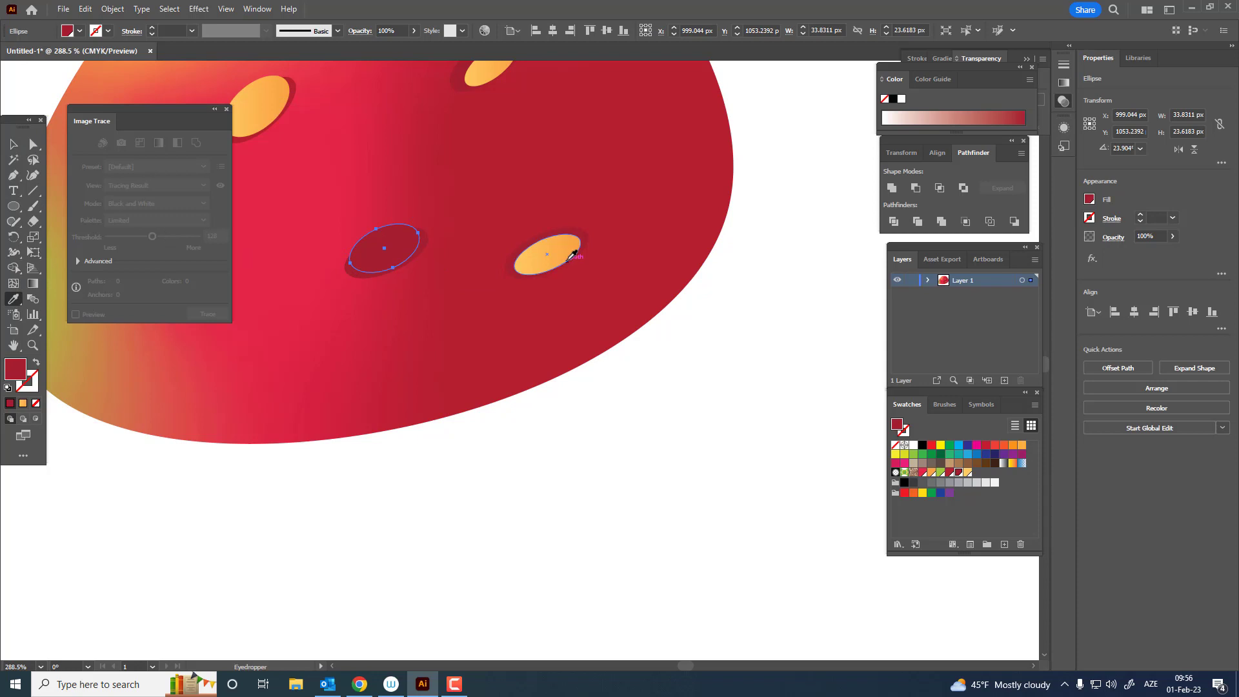
left_click(568, 260)
Paste a copy of the lower-left dark red ellipse in front of the original.
key("z")
left_click_drag(534, 257, 448, 426)
key("space")
left_click_drag(450, 441, 584, 474)
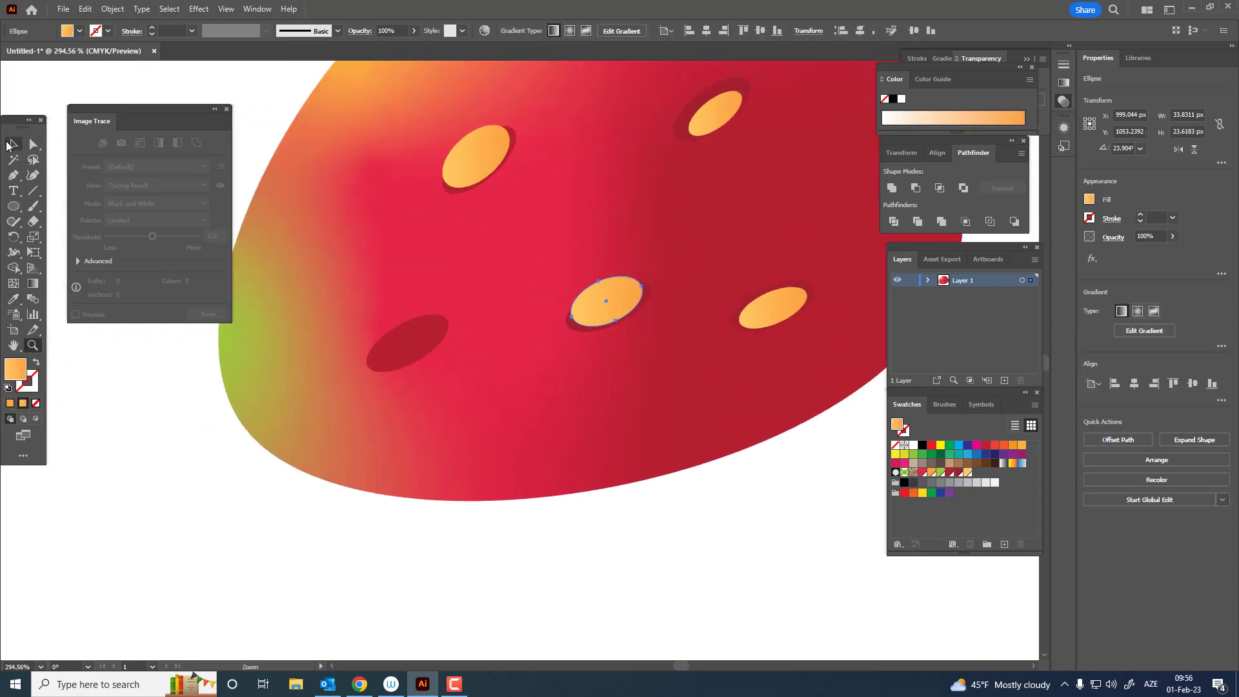
left_click(11, 145)
left_click(418, 357)
left_click(85, 9)
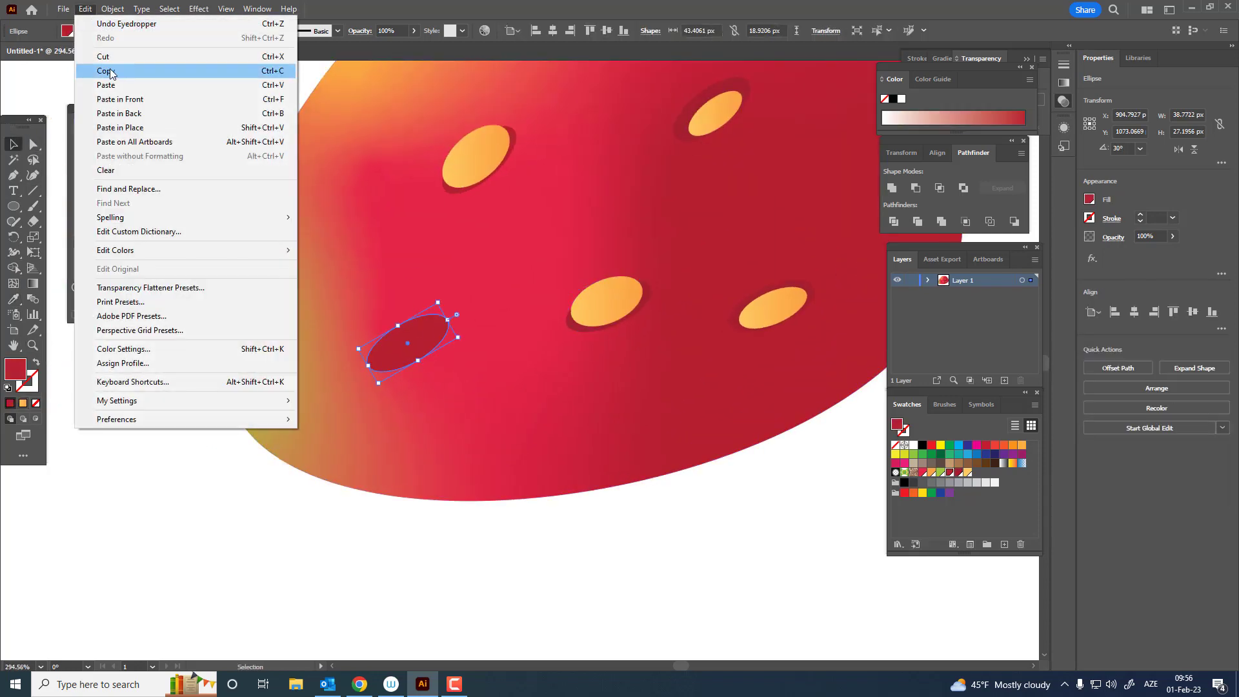
left_click(110, 71)
left_click(85, 9)
left_click(116, 98)
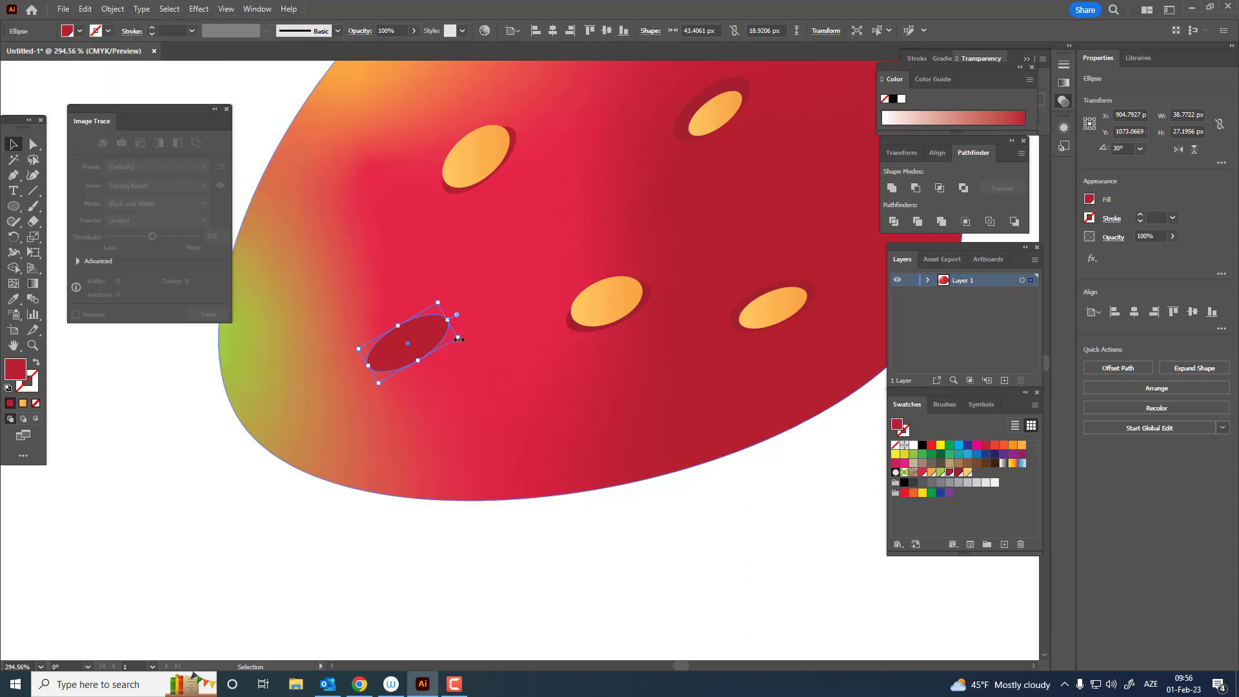
Resize the lower-left copy to about 33 by 21 px and fill it with the middle-left seed's orange gradient.
left_click_drag(459, 339, 391, 321)
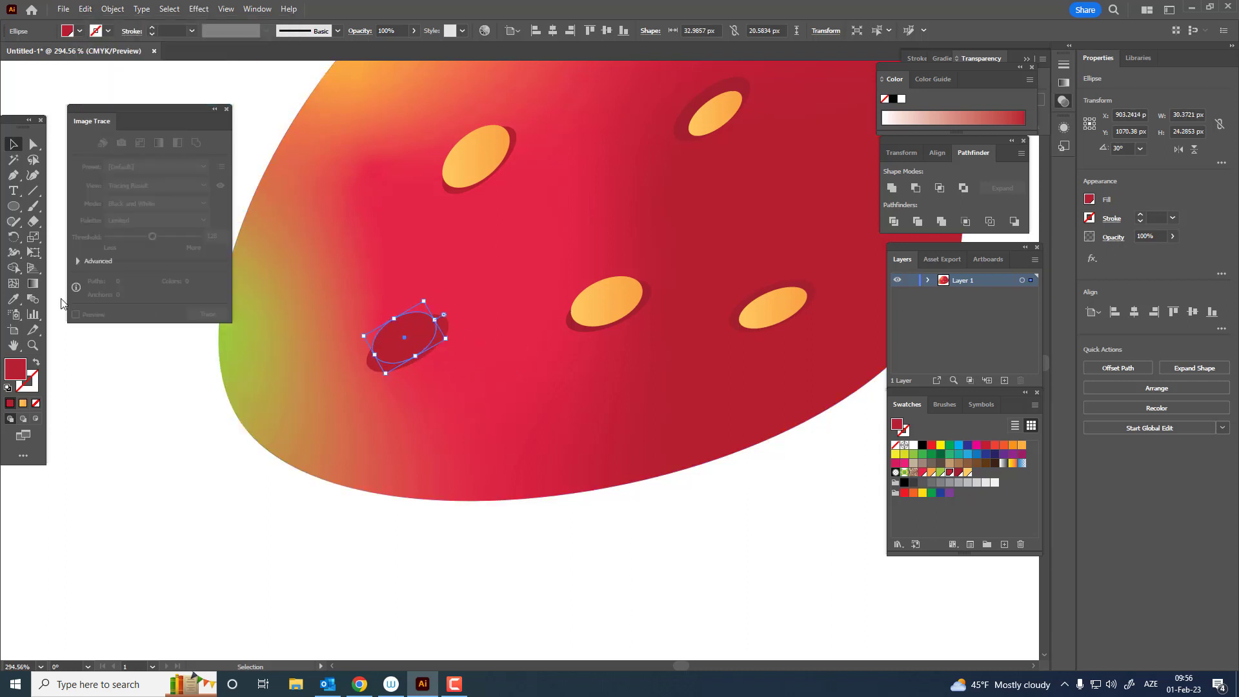
left_click(13, 300)
left_click(508, 150)
key("z")
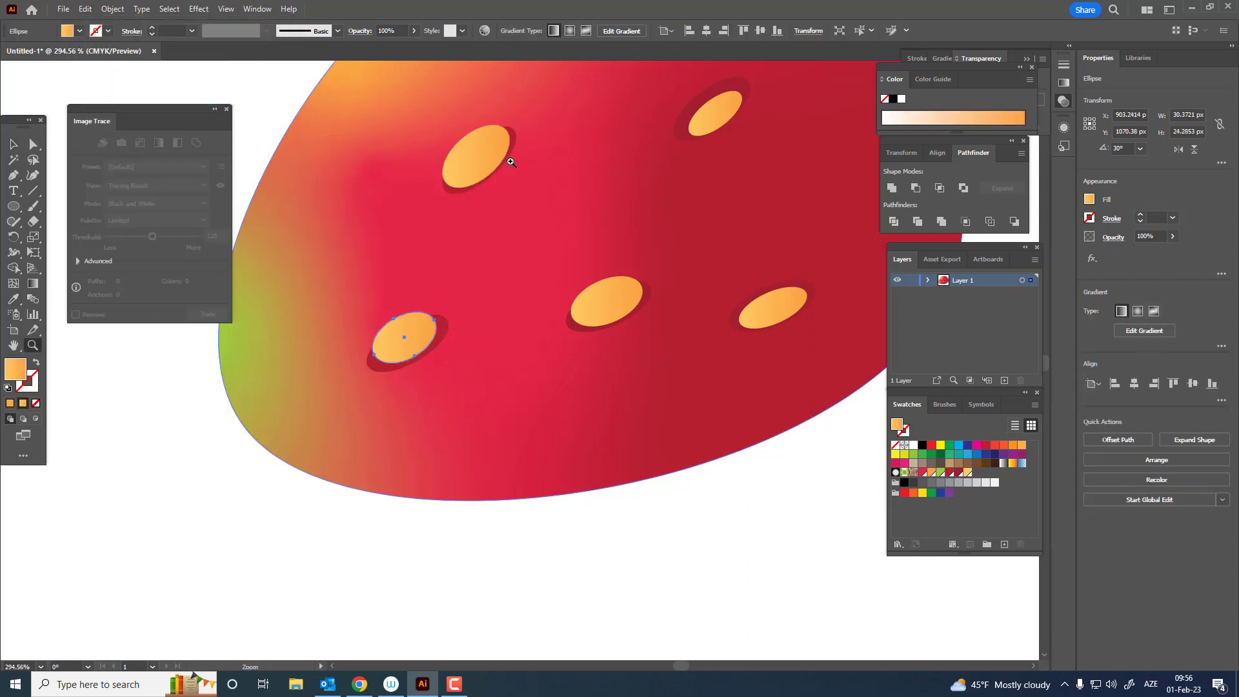
left_click_drag(431, 342, 216, 446)
left_click_drag(349, 360, 324, 433)
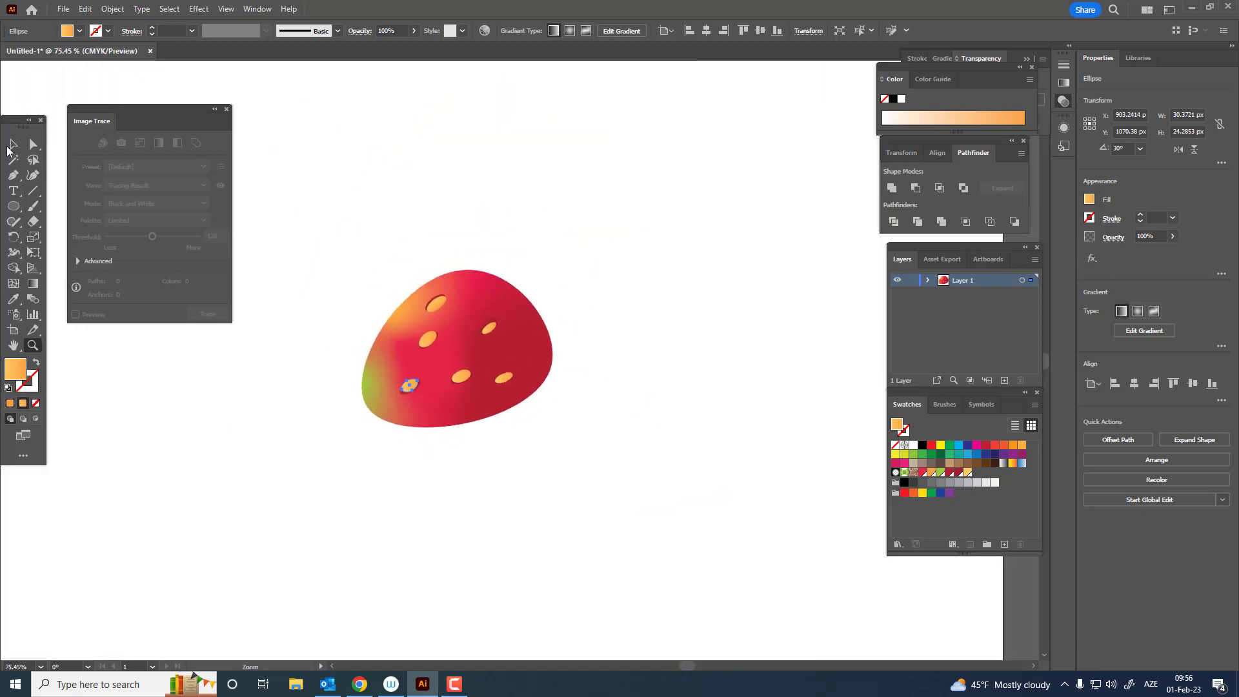
left_click(8, 148)
left_click(632, 436)
key("z")
mouse_move(489, 357)
left_mouse_down()
mouse_move(512, 376)
mouse_move(511, 351)
left_mouse_up()
left_click_drag(484, 399, 516, 424)
left_click_drag(478, 311, 518, 374)
Group the upper-right orange seed with the dark red ellipse behind it.
left_click(15, 147)
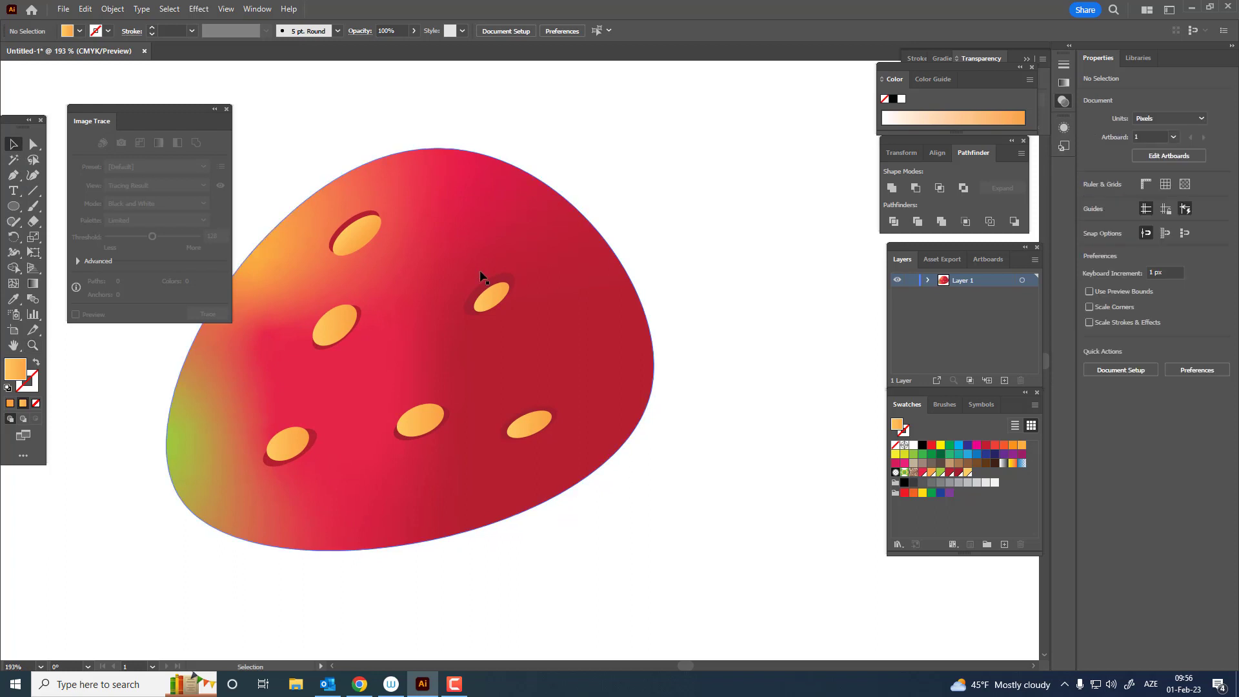
left_click(491, 294)
left_click(653, 338)
key("z")
left_click_drag(486, 265, 513, 274)
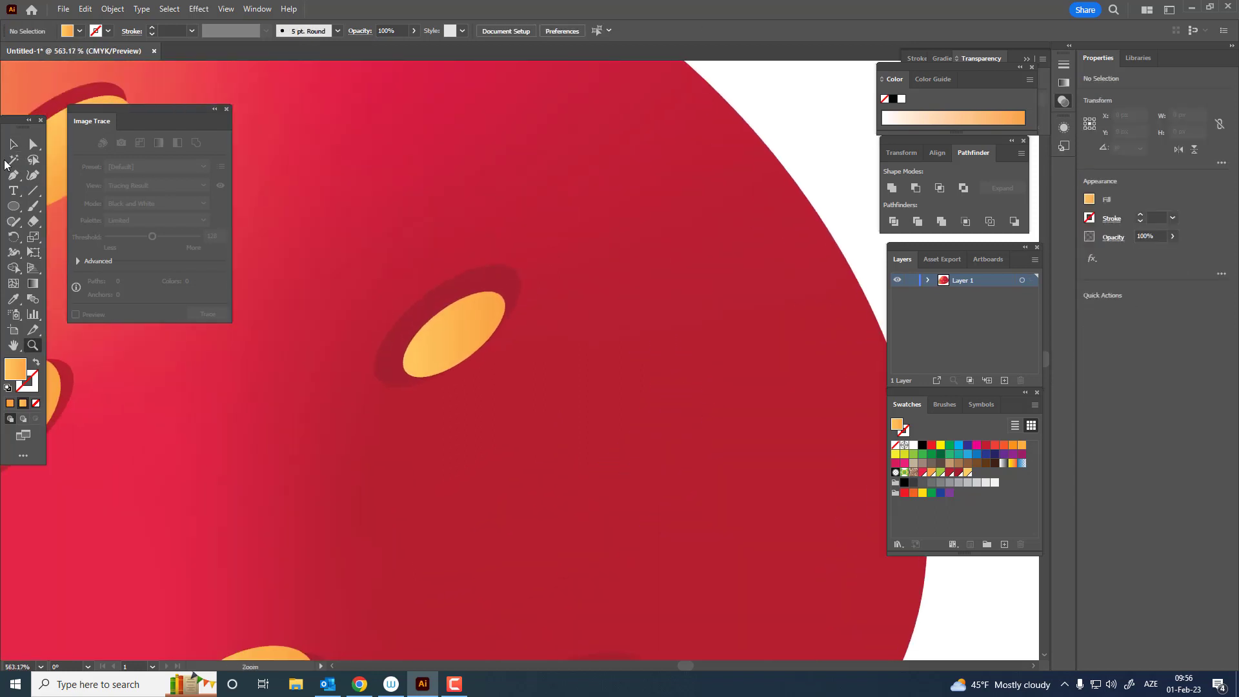
left_click(486, 316)
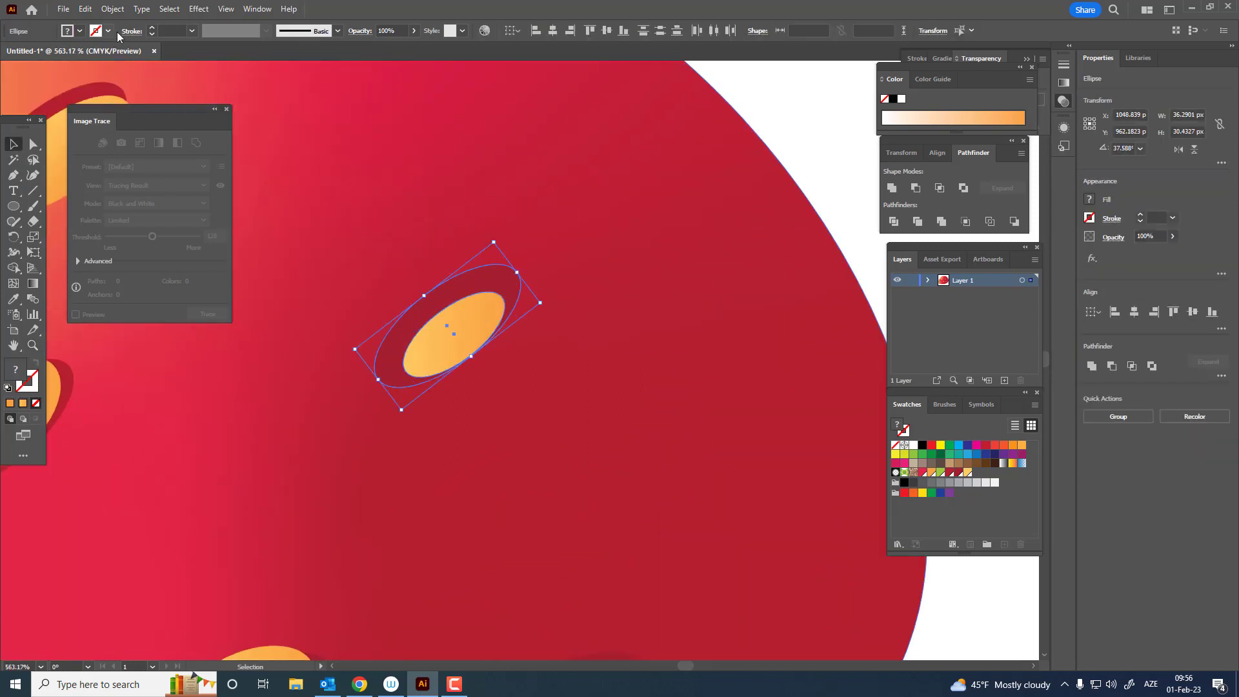
left_click(109, 10)
left_click(136, 91)
Paste a copy of the grouped upper-right seed in front of the original.
key("z")
left_click_drag(454, 216, 353, 231)
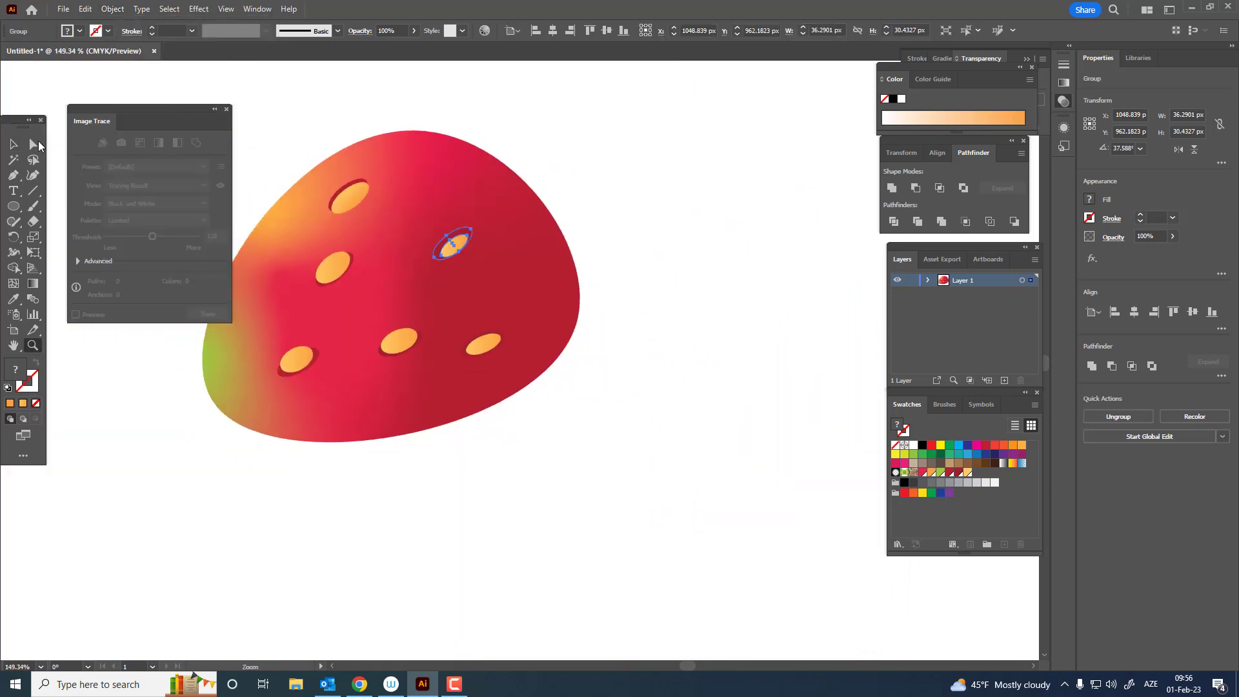
left_click(85, 9)
left_click(110, 71)
left_click(85, 9)
left_click(141, 102)
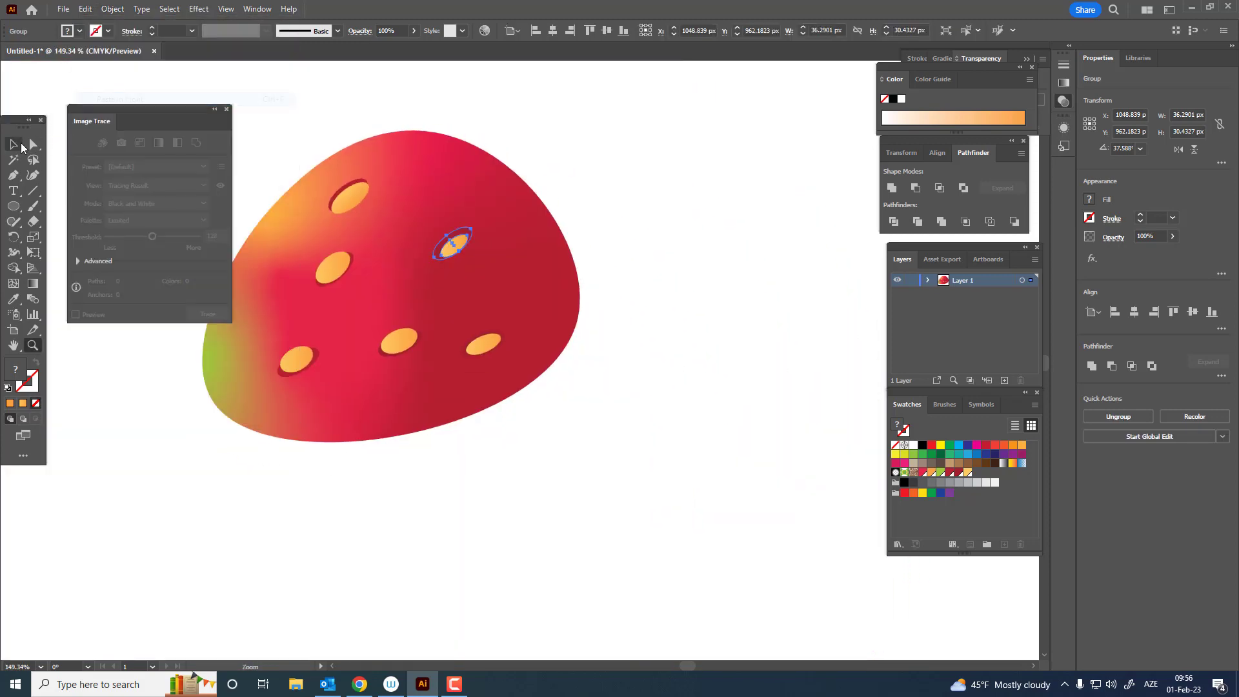
Place the copied seed group near the body's right edge, rotated to about 27° and resized to about 34 by 22 px.
left_click(698, 323)
left_click_drag(522, 265, 552, 272)
left_click_drag(548, 270, 546, 269)
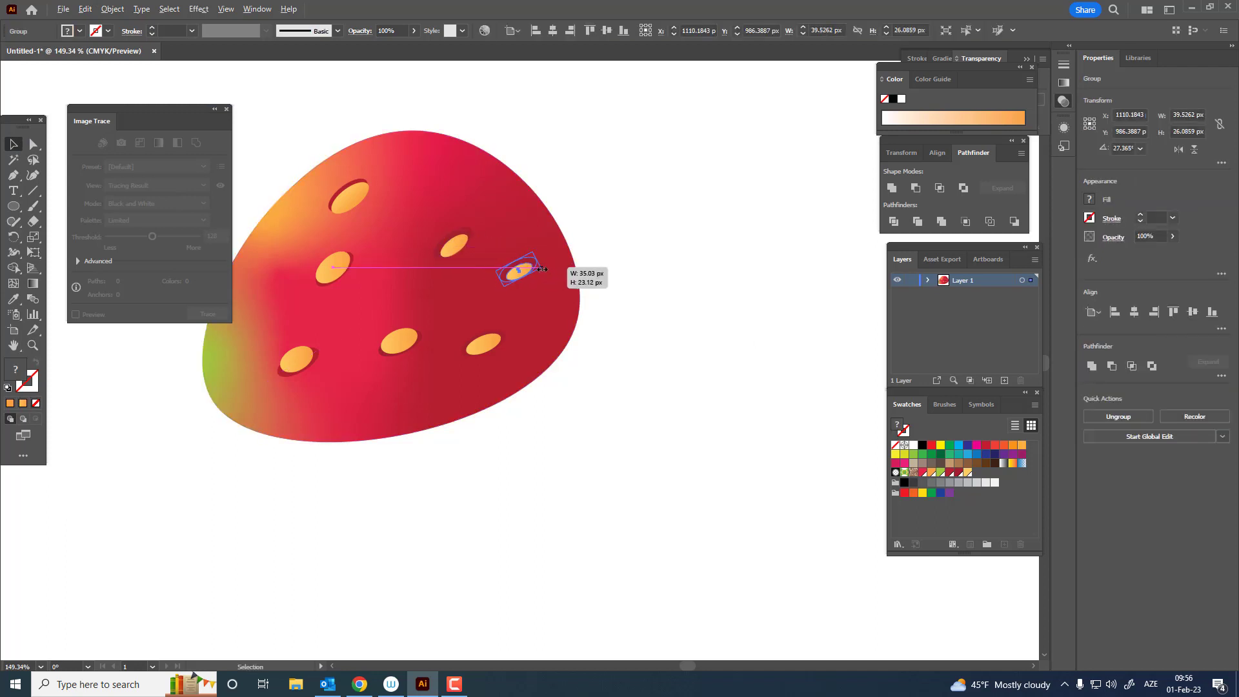
Paste a copy of the right-edge seed group in front and place it near the body's top, rotated to 30°.
left_click(85, 9)
left_click(85, 9)
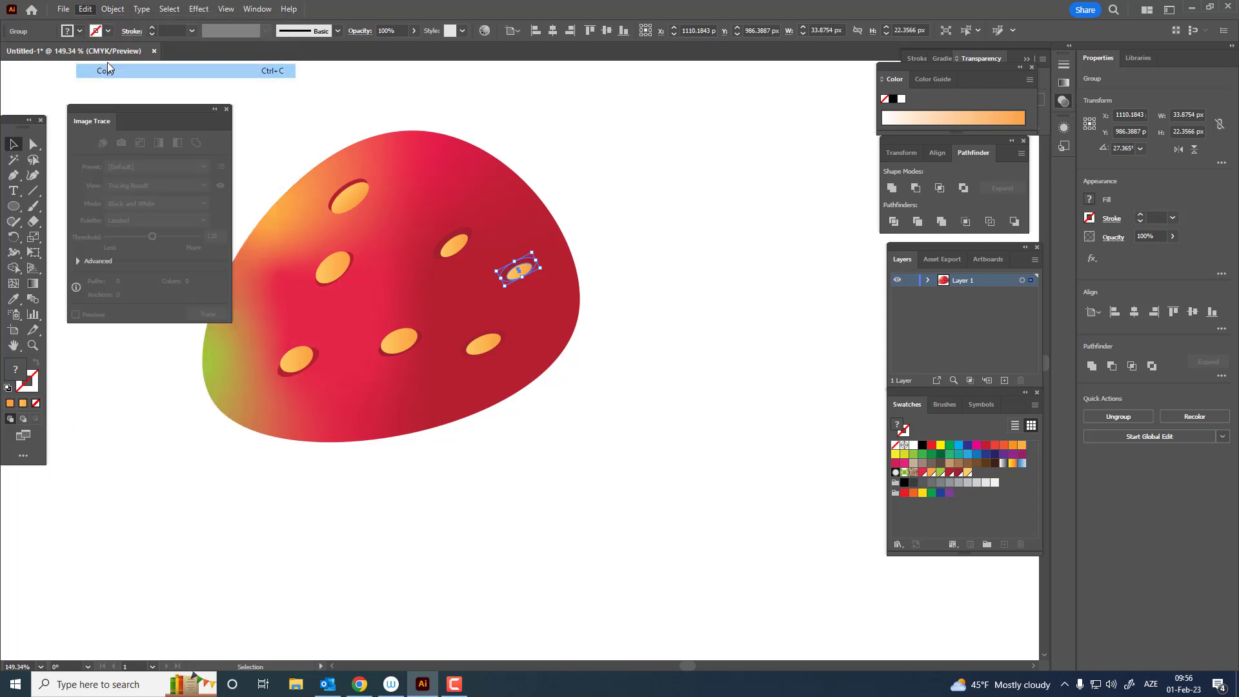
left_click(86, 9)
left_click(165, 99)
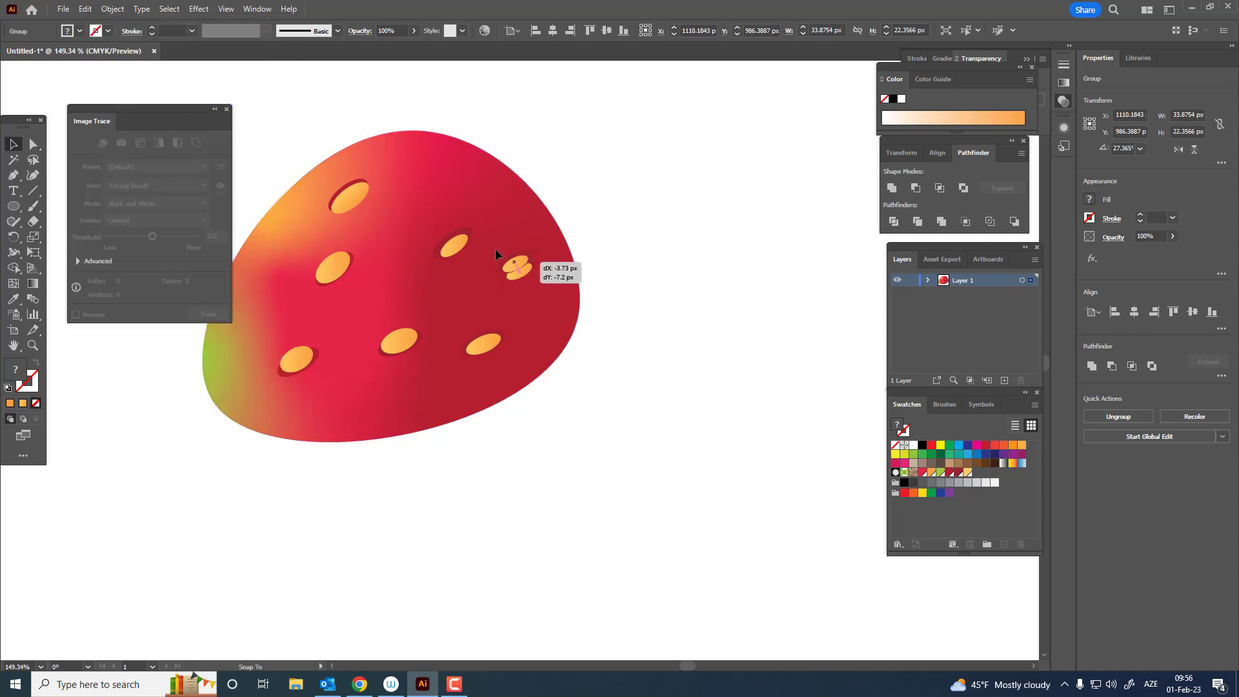
left_click_drag(494, 249, 455, 180)
Paste a copy of the top seed group in front and place it directly below the upper-right seed.
left_click(84, 9)
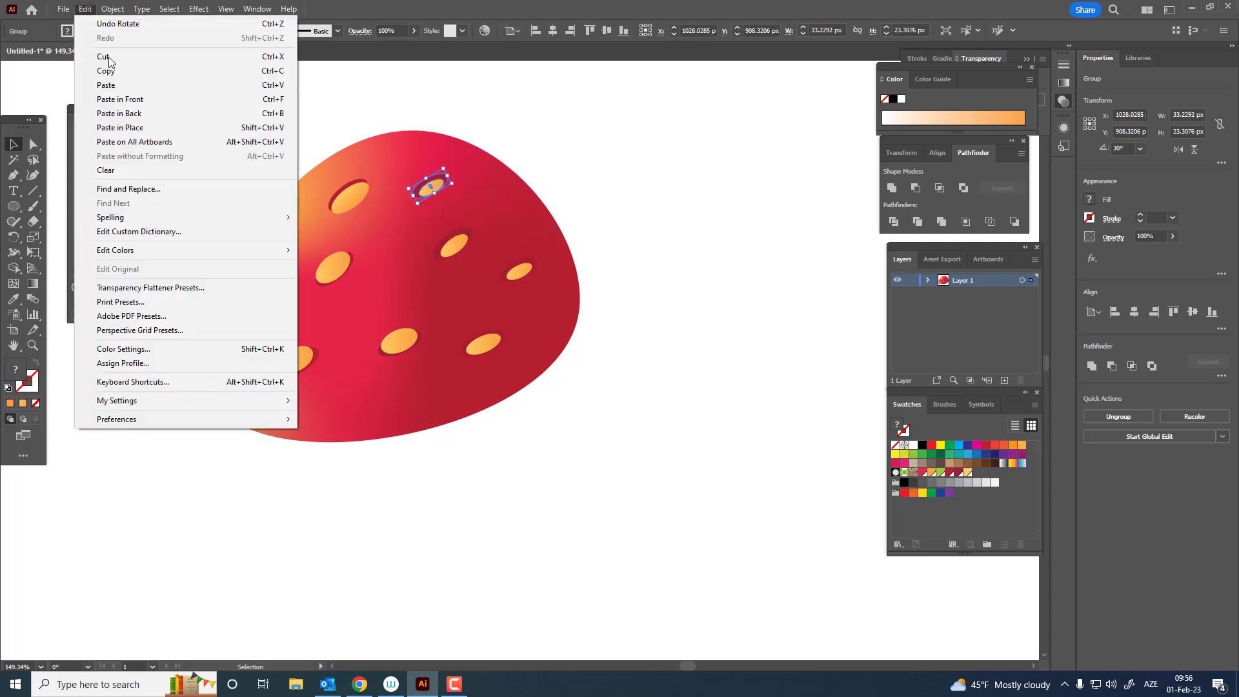
left_click(84, 9)
left_click(85, 9)
left_click(134, 103)
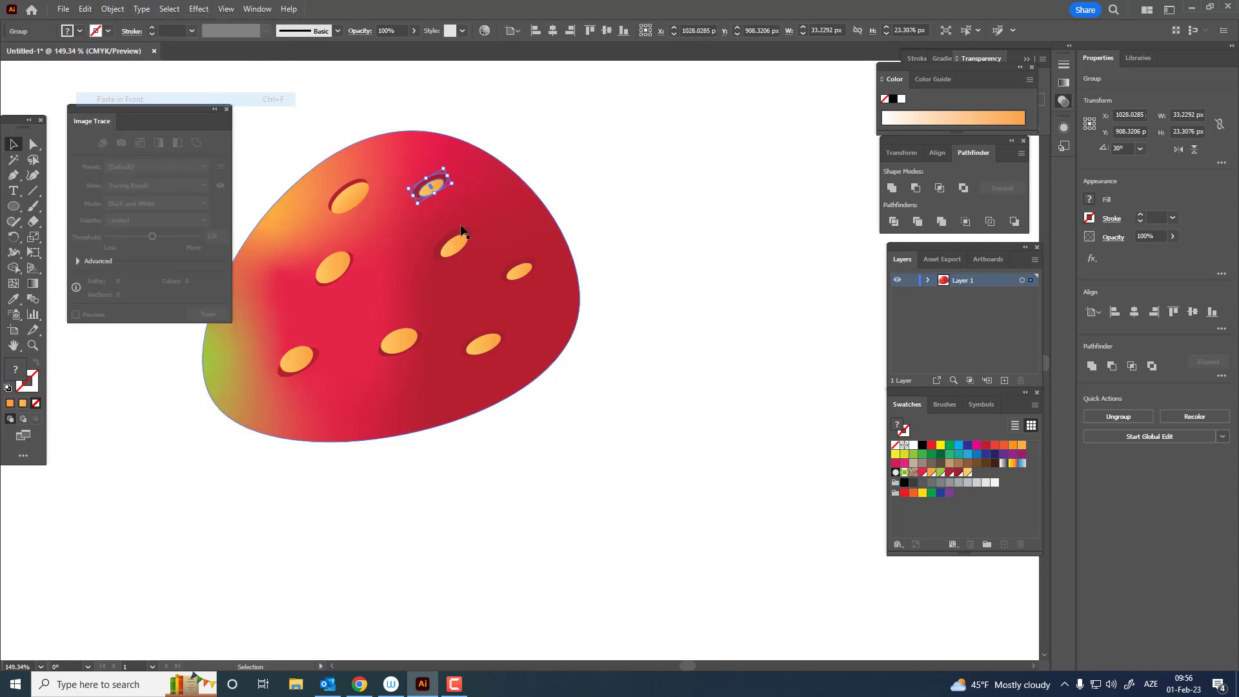
left_click_drag(437, 204, 453, 305)
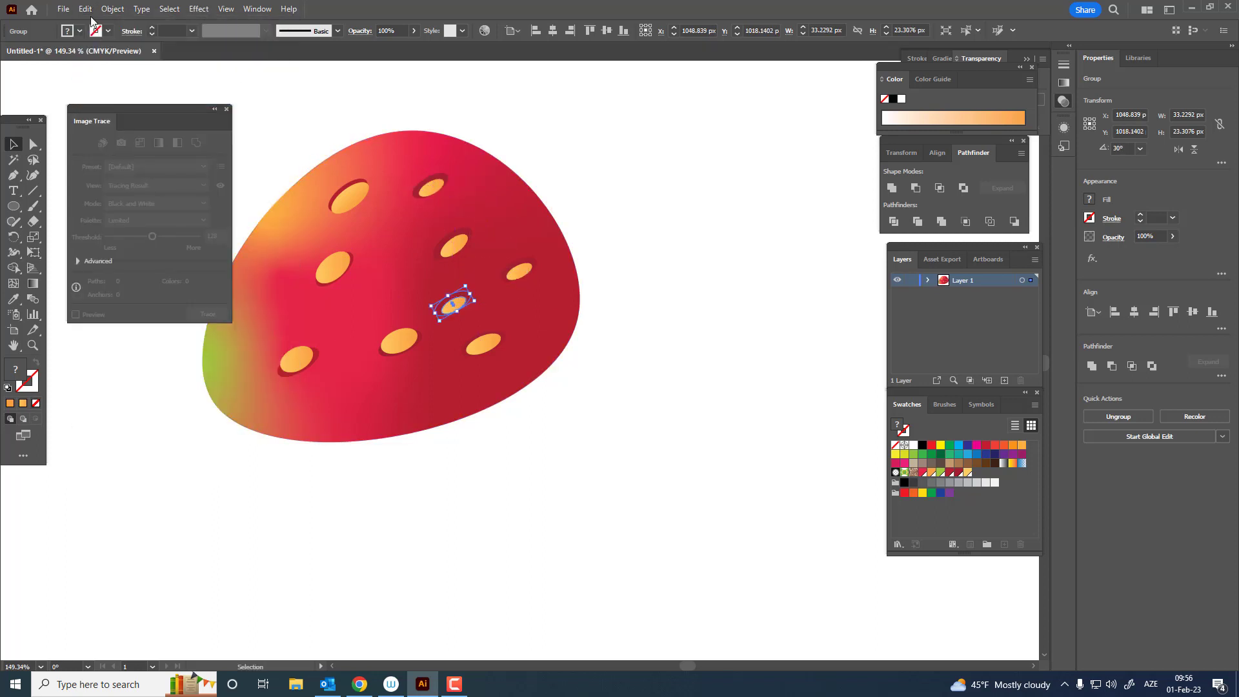
Paste a copy of that seed group in front and place it up between the topmost and upper-right seeds.
left_click(84, 9)
left_click(118, 71)
left_click(85, 9)
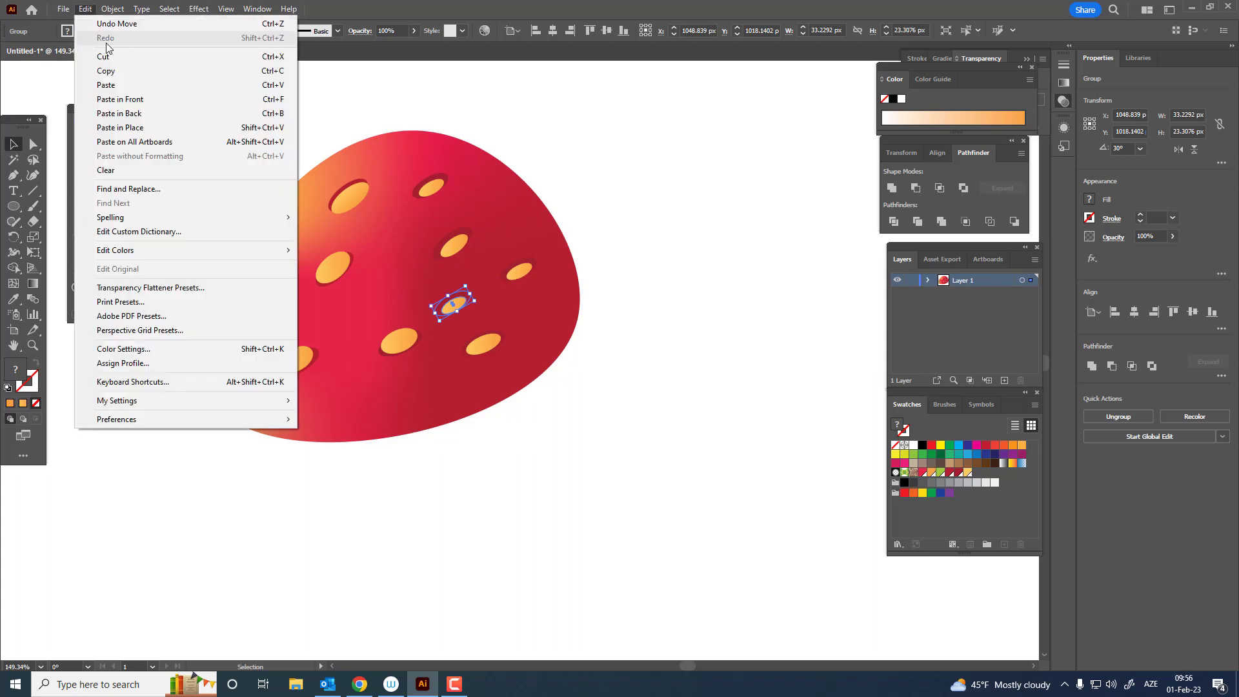
left_click(142, 99)
left_click_drag(445, 299, 386, 238)
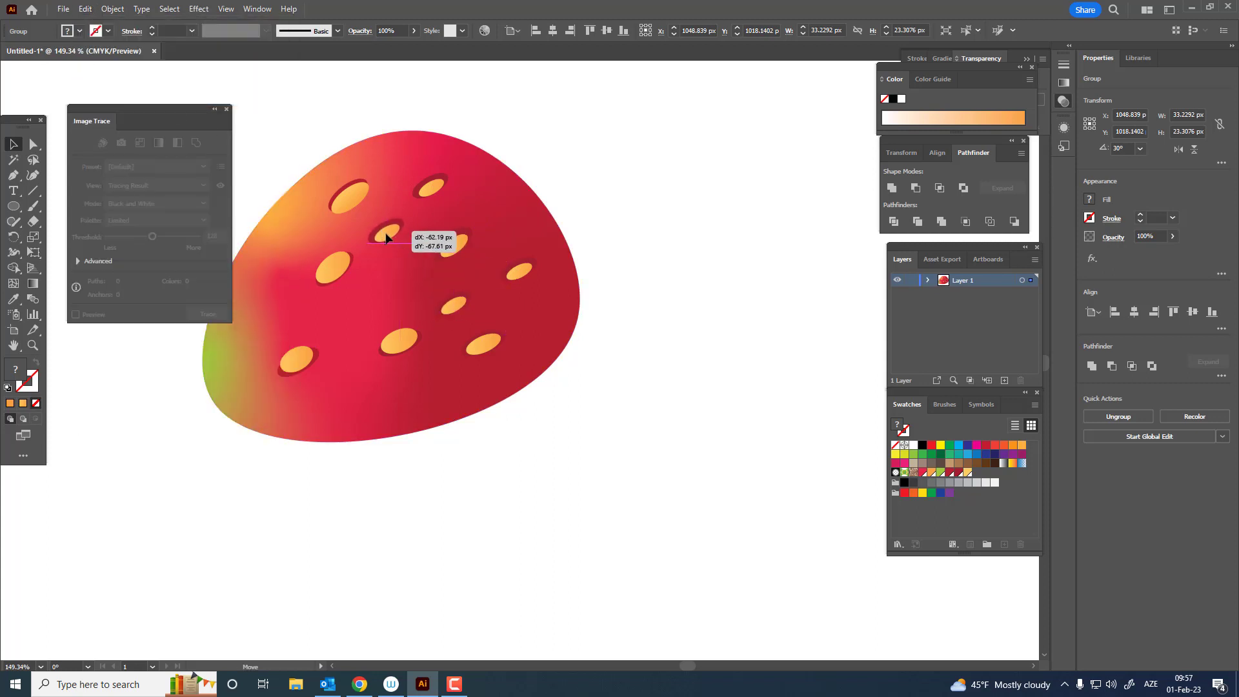
Copy the newest seed group and move it down to just above the lower-middle seed.
left_click(84, 9)
left_click(120, 71)
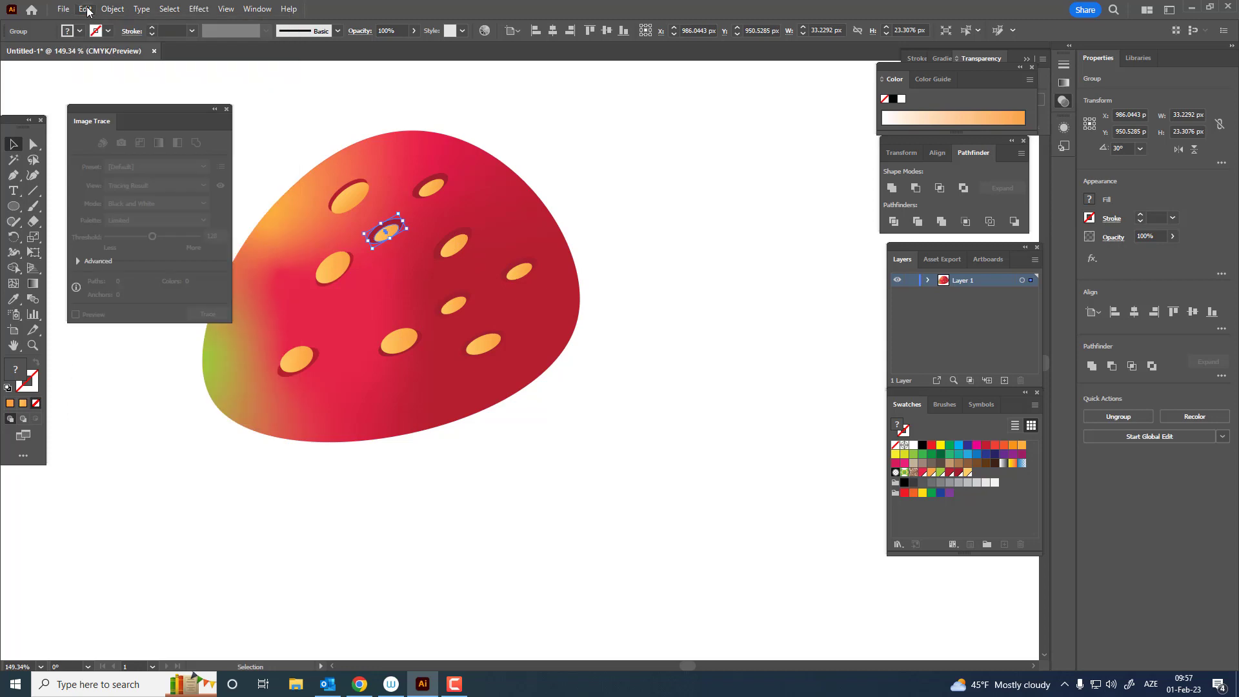
left_click(85, 9)
left_click(126, 76)
left_click_drag(385, 231, 370, 309)
Paste a seed group copy in front and place it between the middle-left and upper-right seeds, below the topmost seed.
left_click(84, 9)
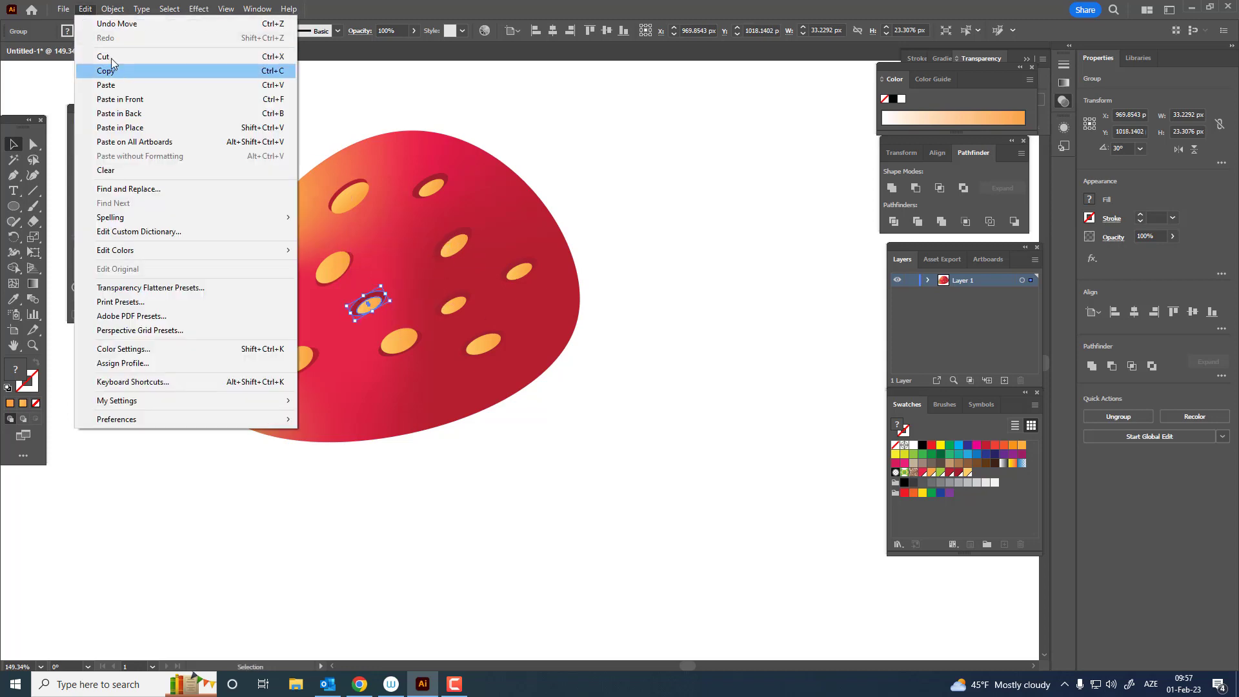
left_click(120, 99)
left_click_drag(378, 298, 390, 240)
Paste a copy of the newest seed group in front and place it near the body's left edge, above the green area.
left_click(84, 9)
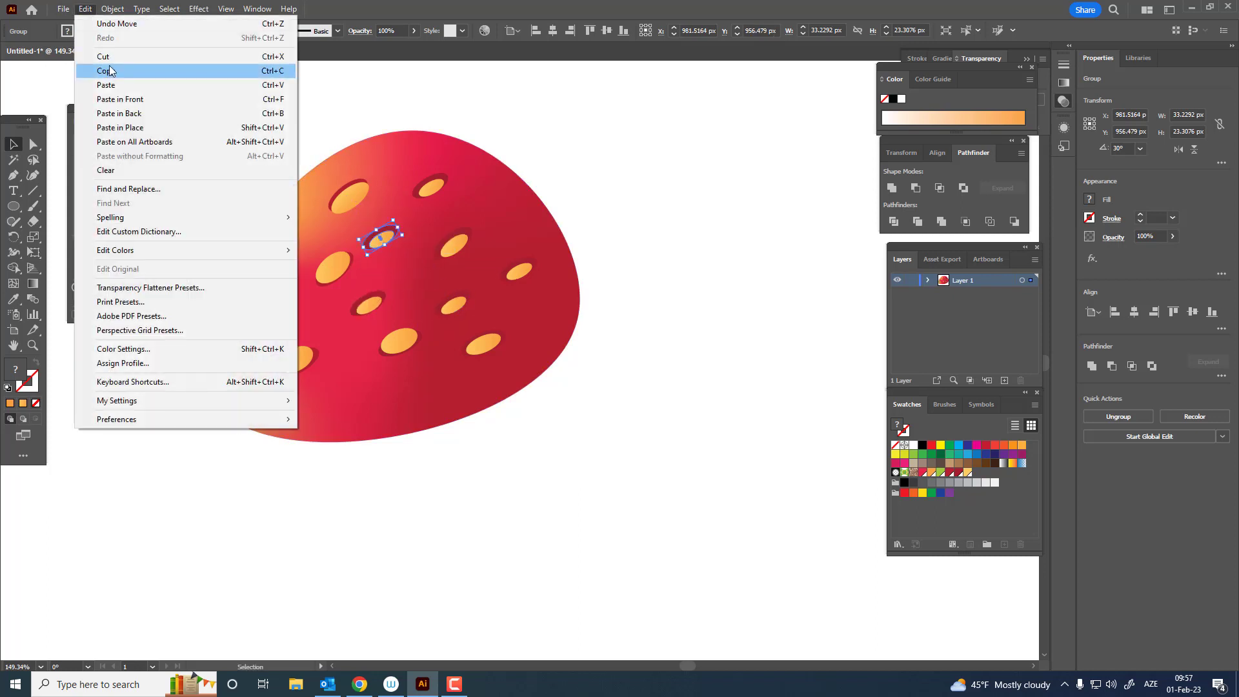
left_click(120, 71)
left_click(85, 9)
left_click(120, 99)
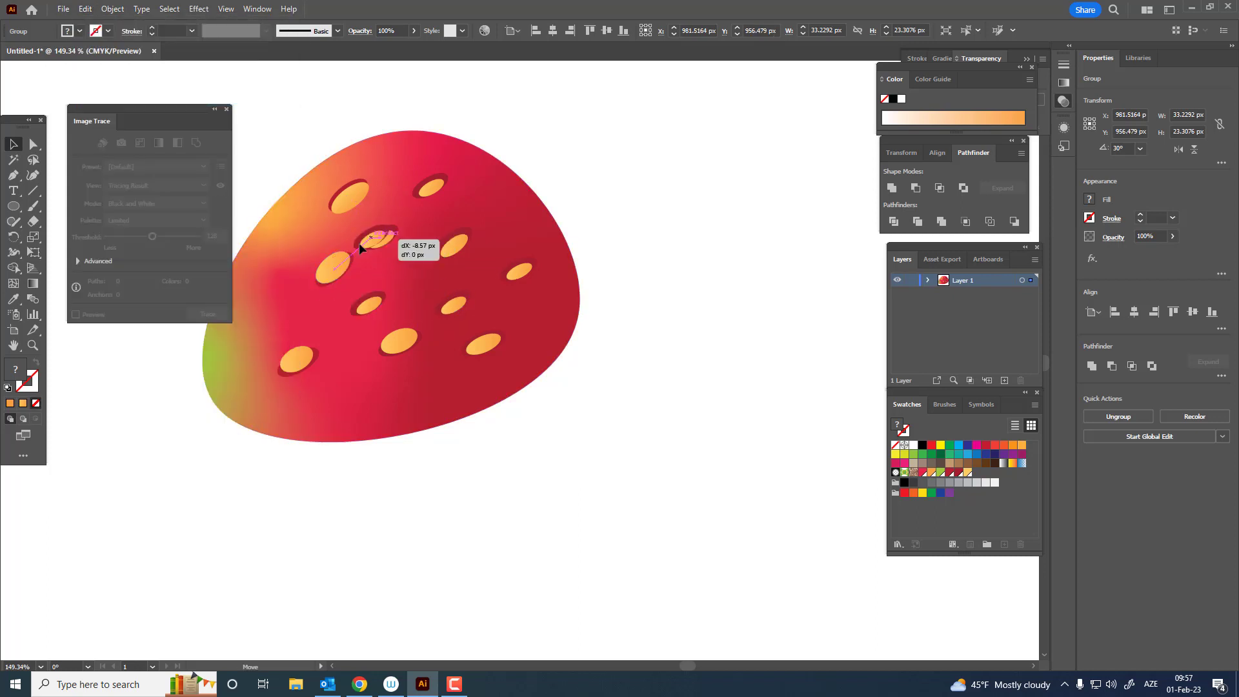
left_click_drag(359, 243, 273, 282)
Move the red gradient body shape slightly upward behind the seeds.
left_click(517, 374)
left_click_drag(534, 385, 652, 444)
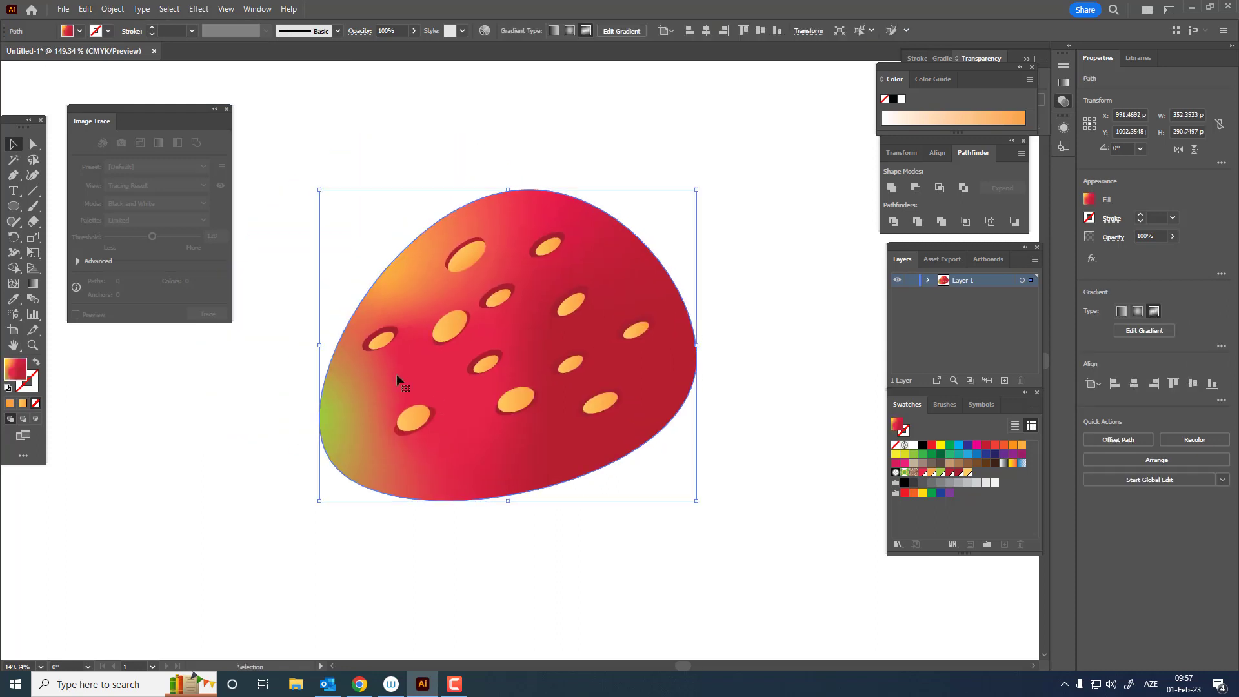
left_click(377, 340)
left_click_drag(406, 340, 405, 334)
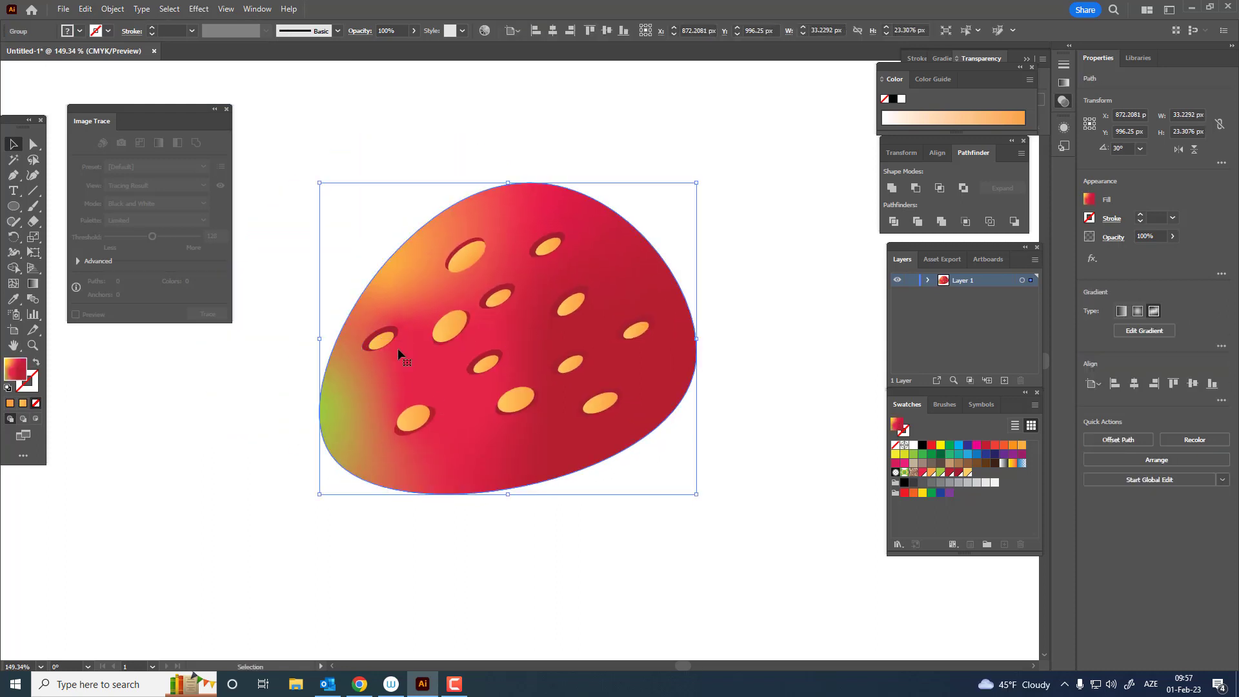
Undo the last move of the body shape and rotate the left-edge seed group to about 50°.
key("ctrl+z")
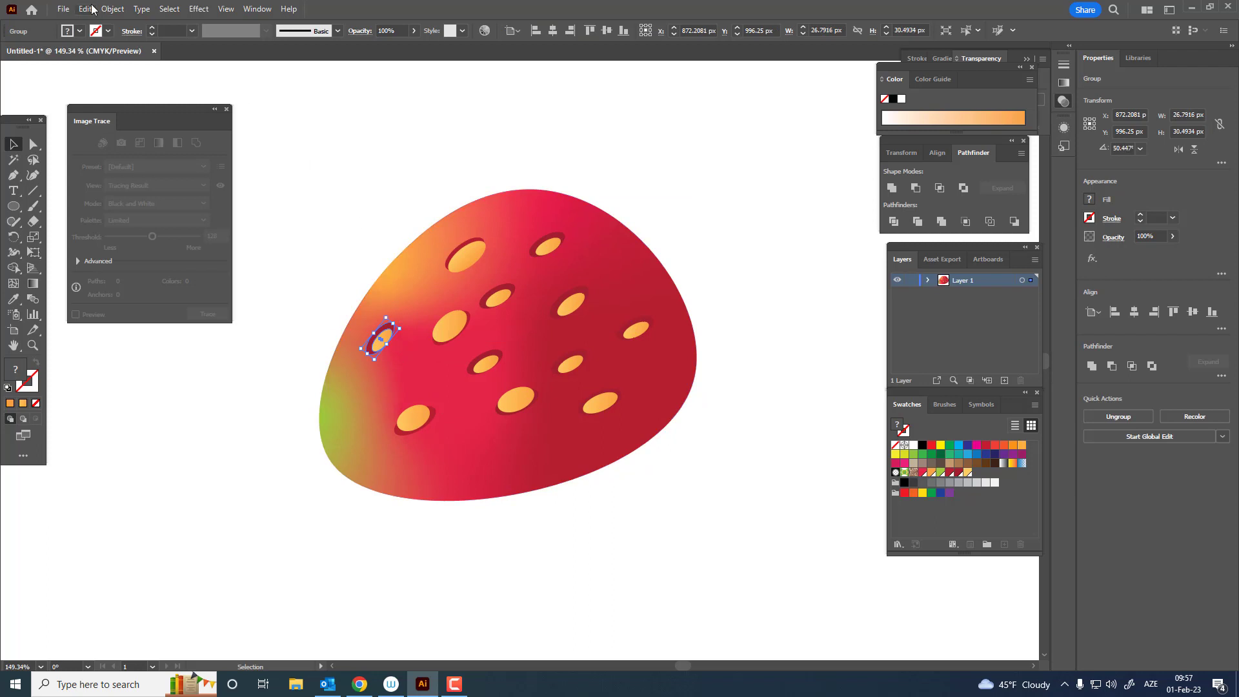
Copy the left-edge seed group, paste it in front and place it near the body's bottom edge, rotated to about 15°.
left_click(92, 9)
left_click(106, 70)
left_click(85, 9)
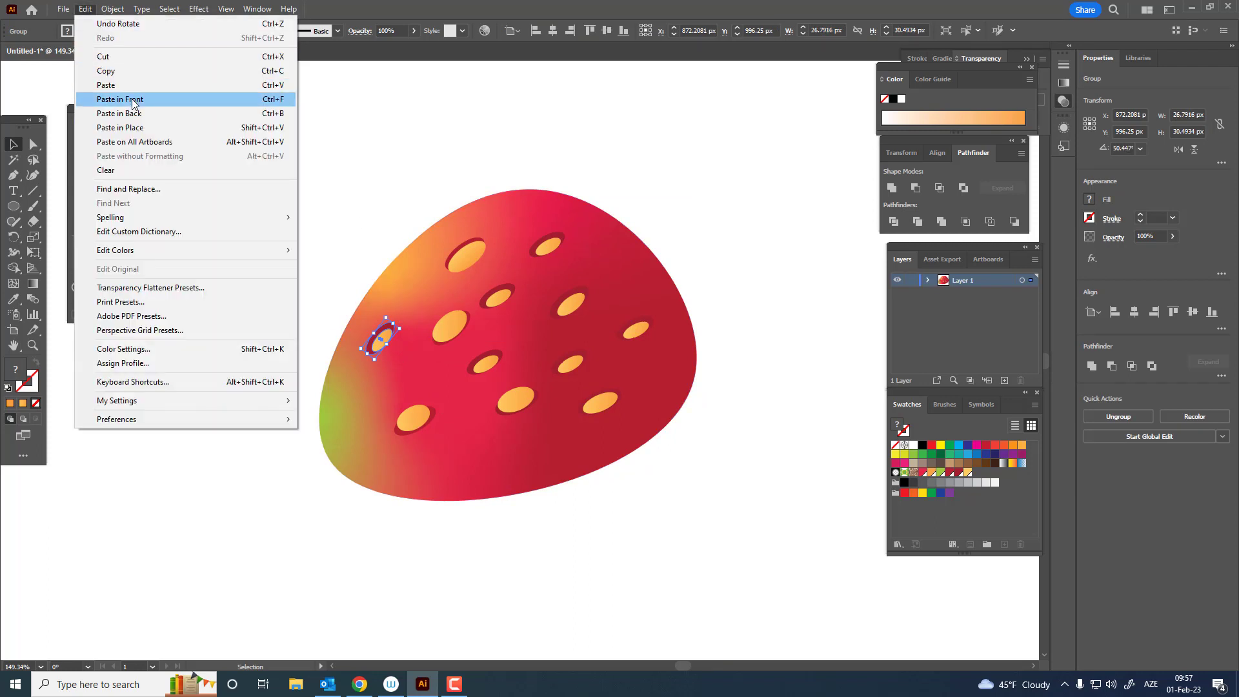
left_click(132, 100)
left_click_drag(386, 341, 528, 467)
left_click(606, 497)
left_click_drag(606, 497, 542, 520)
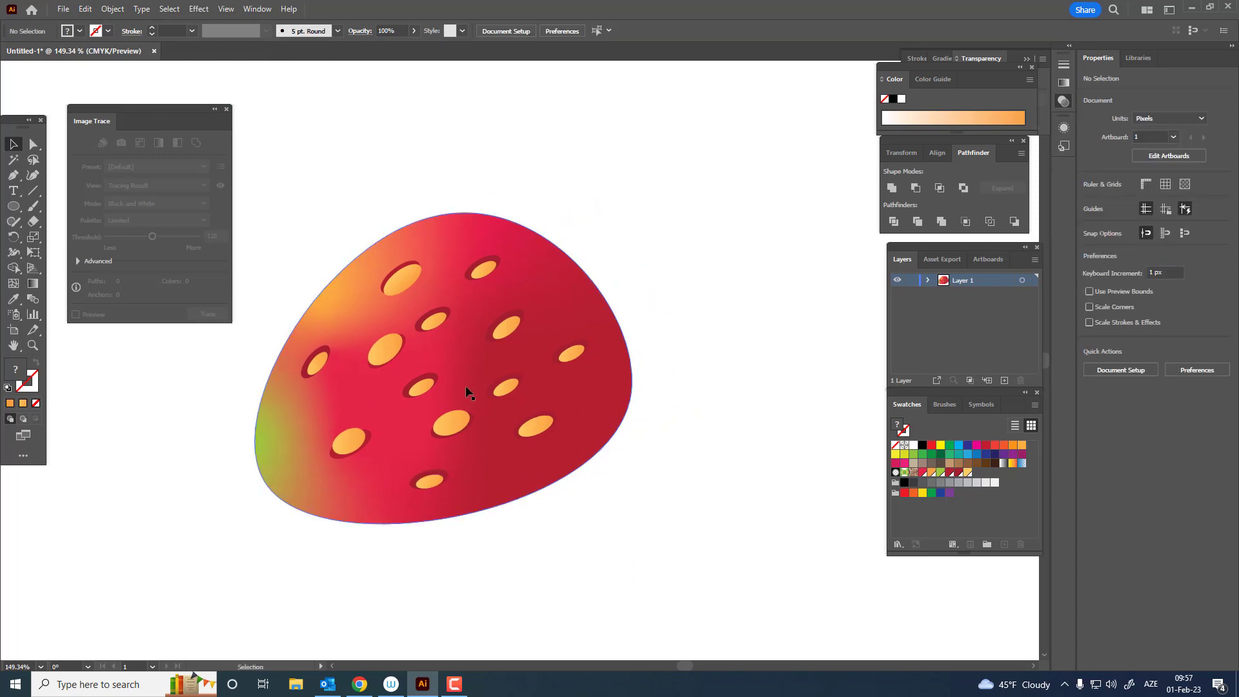
left_click(397, 354)
left_click(613, 506)
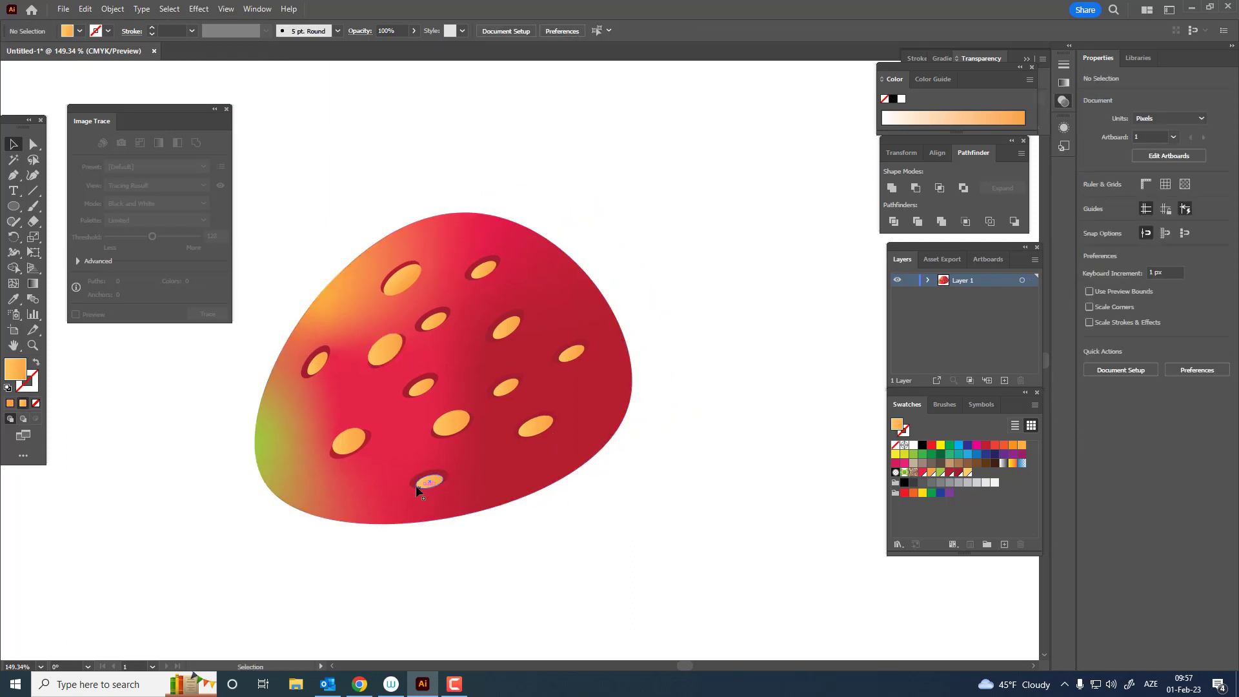
Paste a copy of the bottom seed group between the lower-left and lower-middle seeds and scale it down to about 25.5 px wide.
left_click(437, 486)
left_click(85, 9)
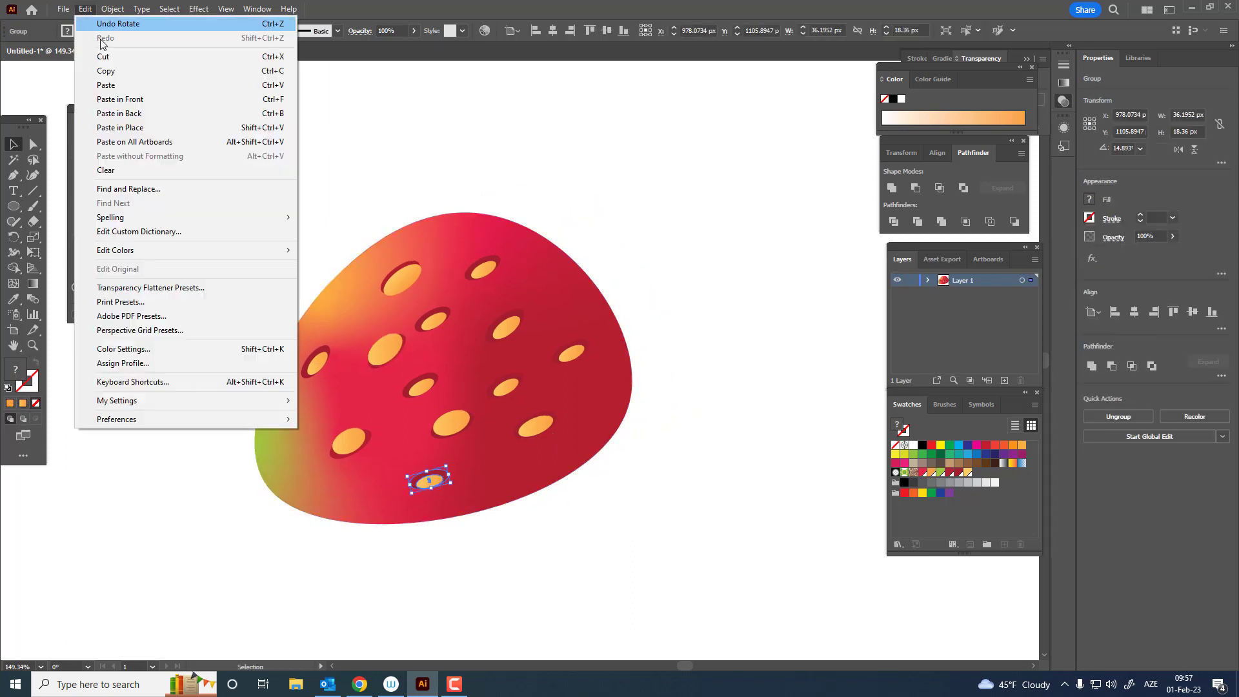
left_click(86, 9)
left_click(90, 12)
left_click(168, 99)
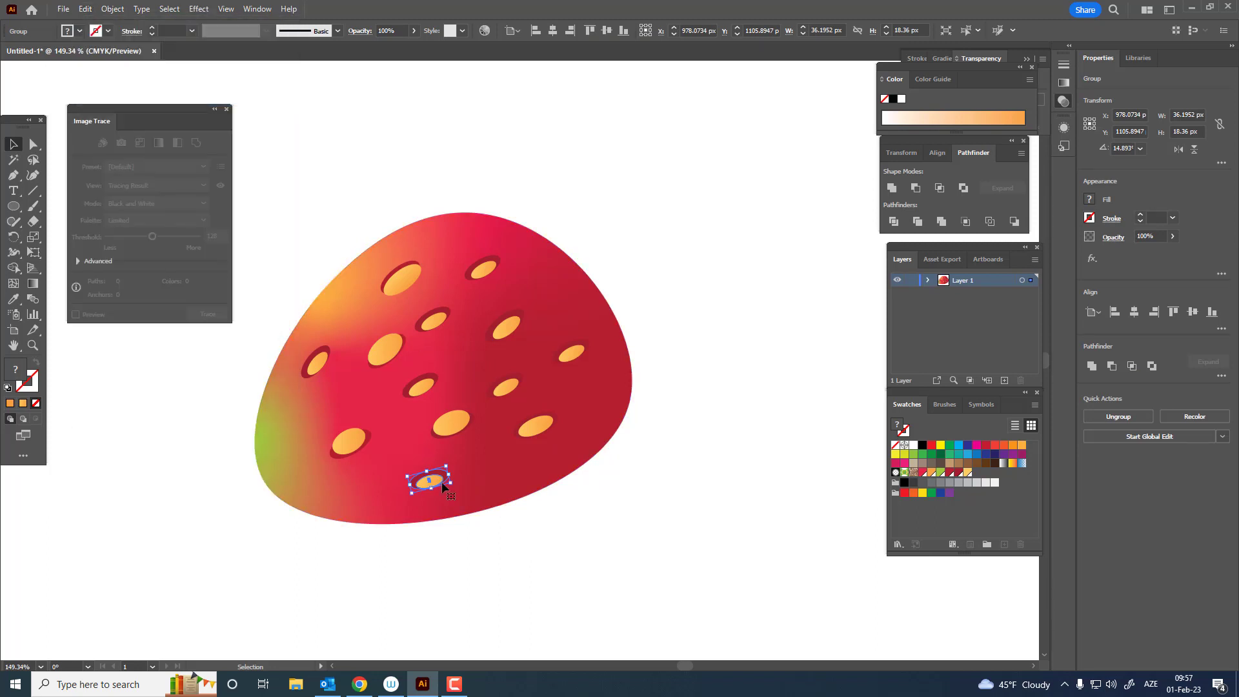
left_click_drag(429, 478, 405, 426)
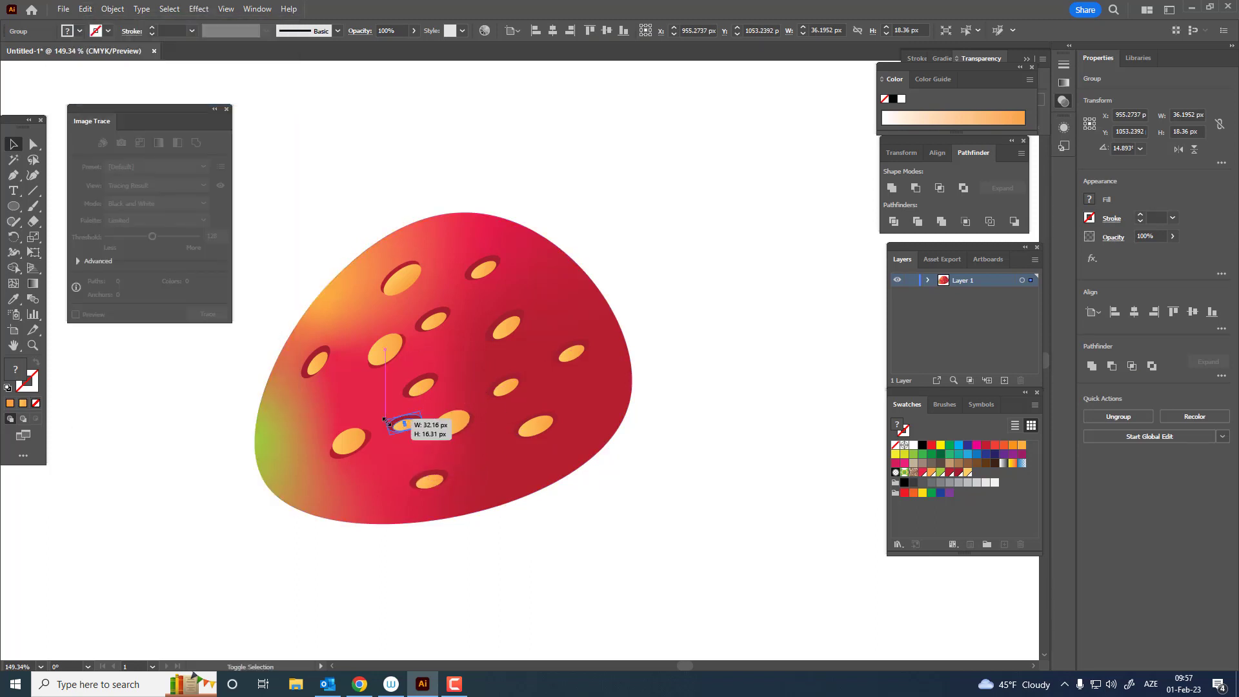
Copy the small seed group, paste it in front and place it just below and right of the lower-middle seed.
left_click(80, 9)
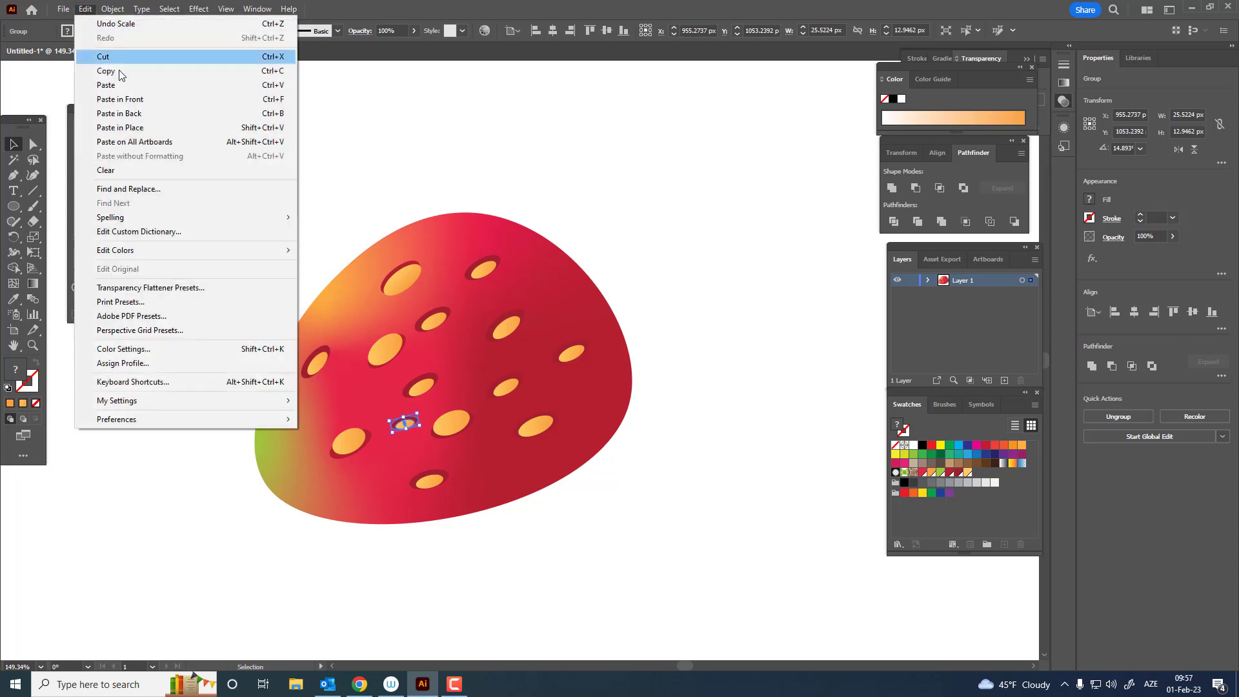
left_click(80, 9)
left_click(80, 9)
left_click(129, 98)
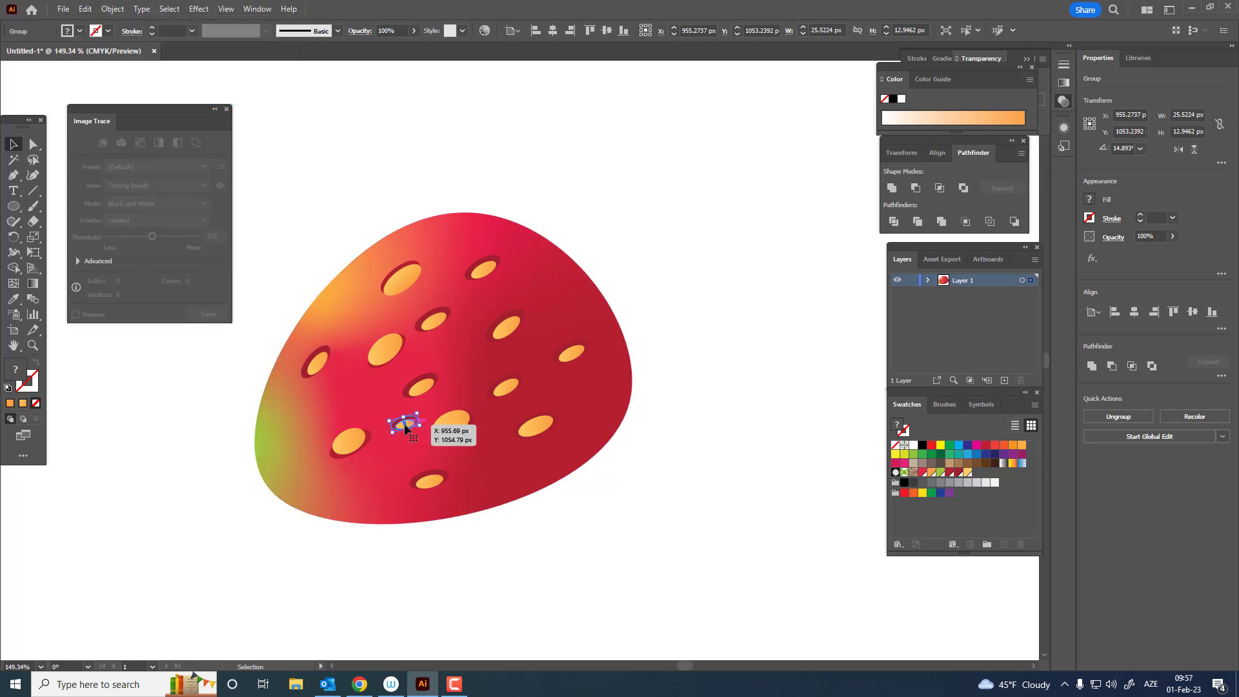
left_click_drag(404, 424, 489, 452)
Paste another small seed group in front and place it in the gap at the center of the body.
left_click(84, 9)
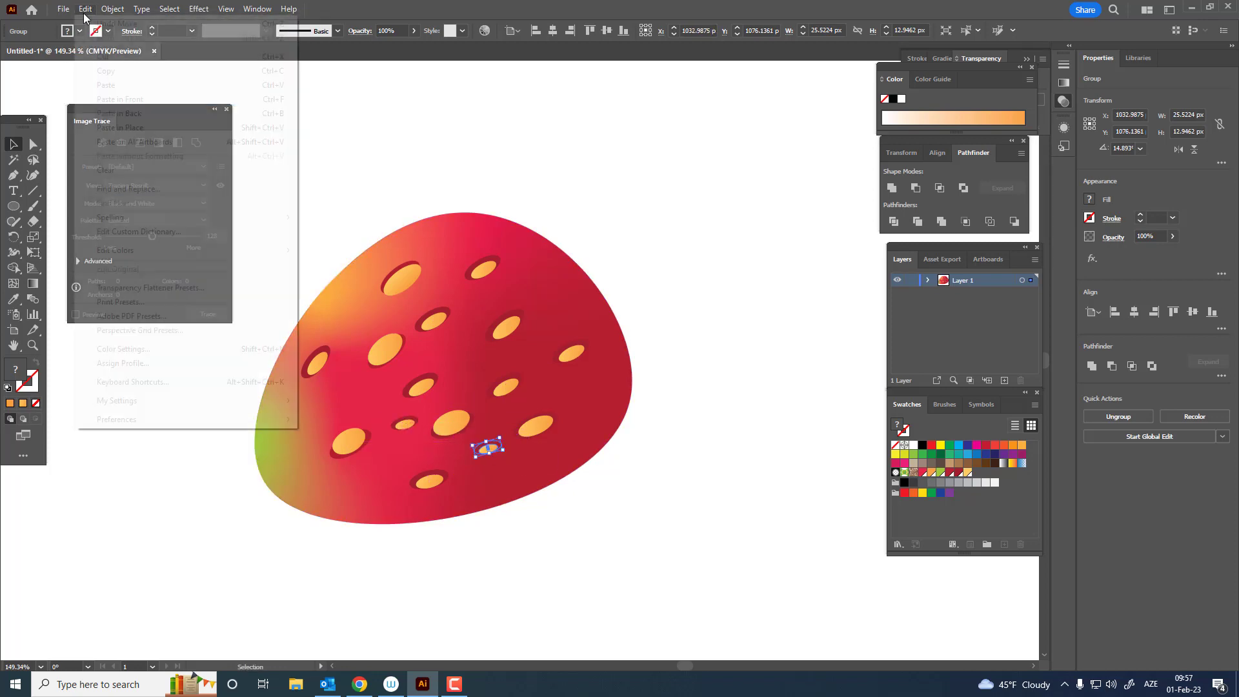
left_click(132, 98)
left_click(85, 9)
left_click(135, 98)
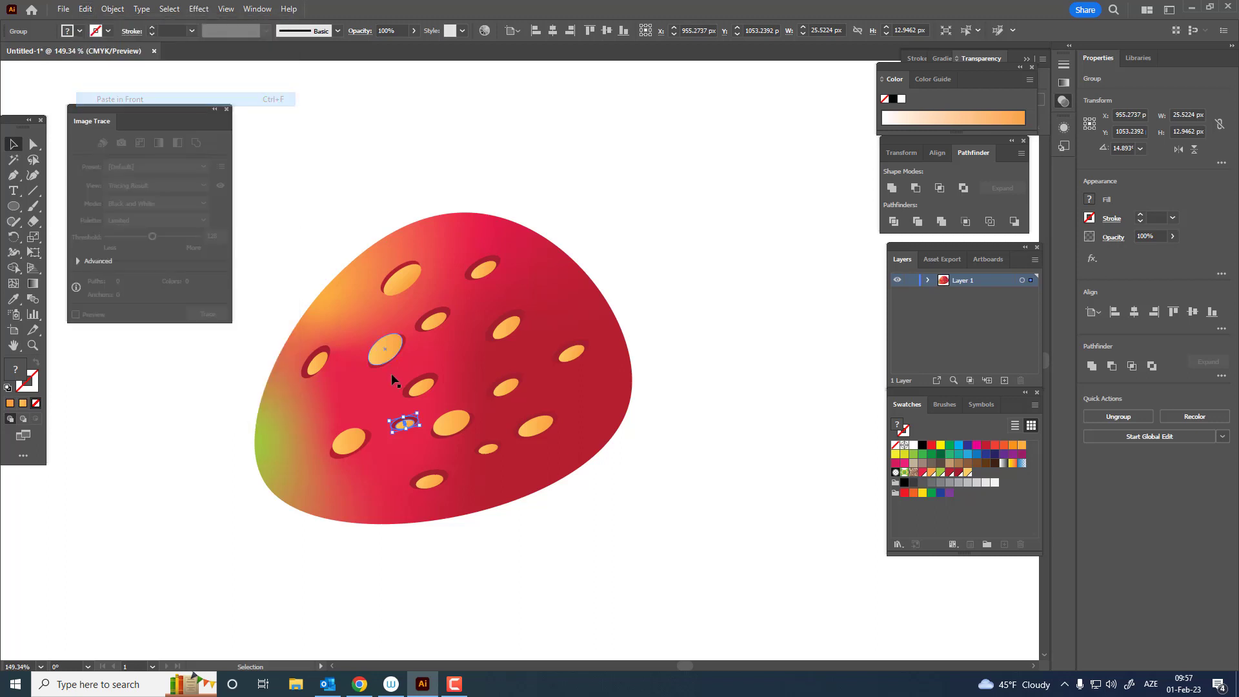
left_click_drag(420, 418, 489, 371)
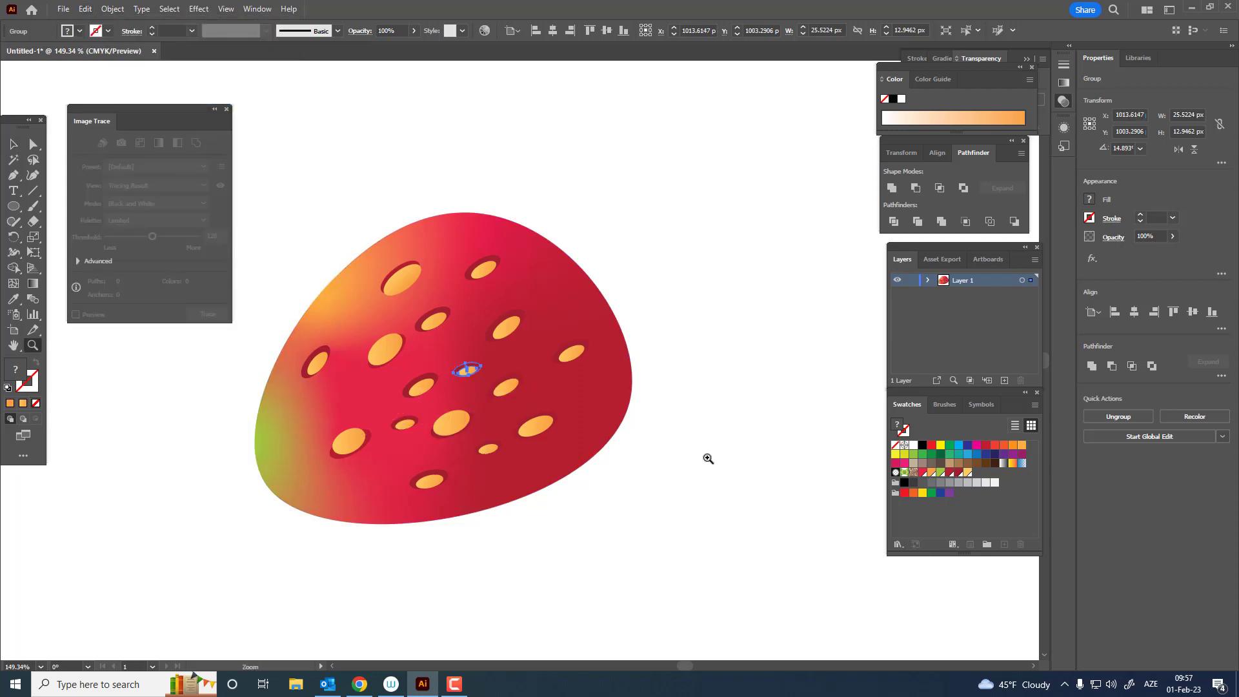
Paste a copy of the central small seed group between the left-edge and upper-left seeds, rotated to about 47°.
left_click_drag(706, 456, 520, 455)
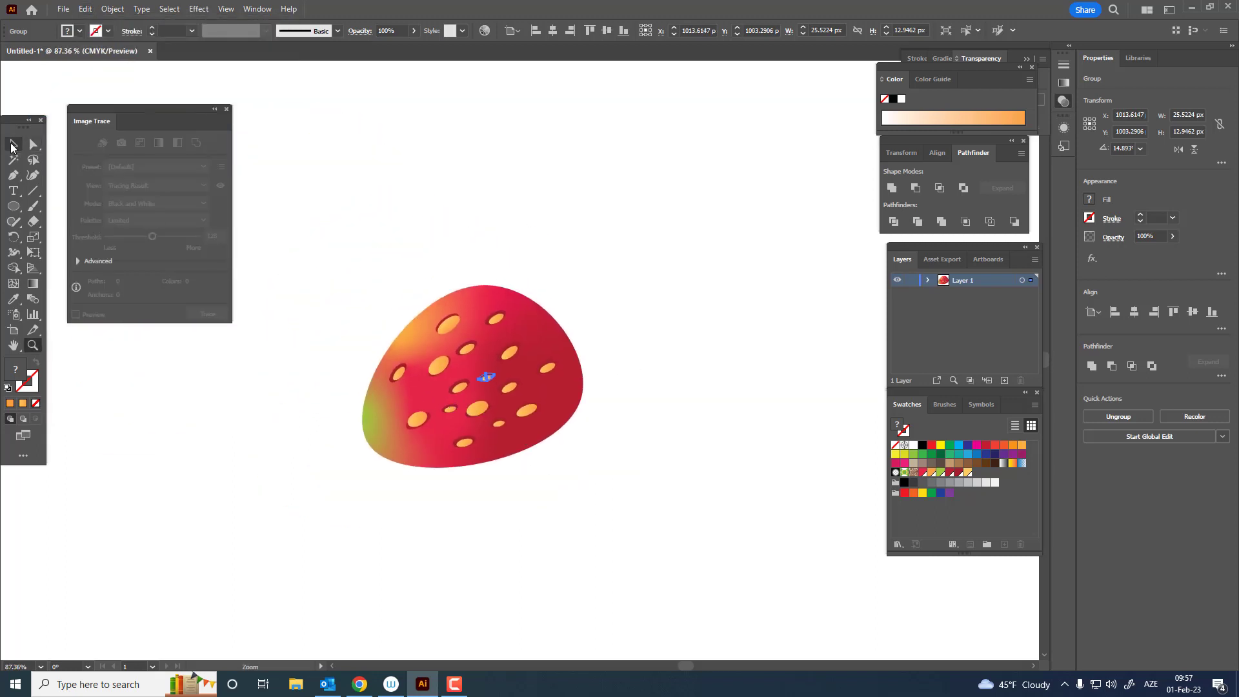
left_click(423, 229)
key("z")
left_click_drag(425, 249, 495, 286)
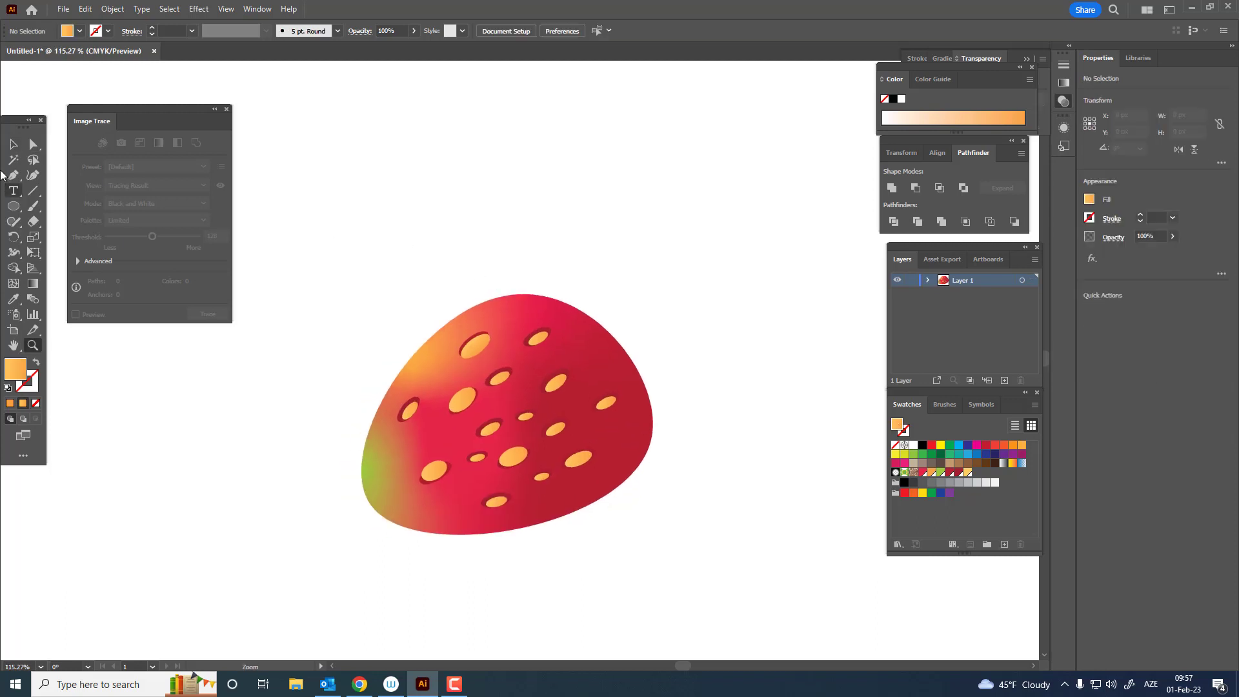
left_click(13, 147)
left_click(526, 417)
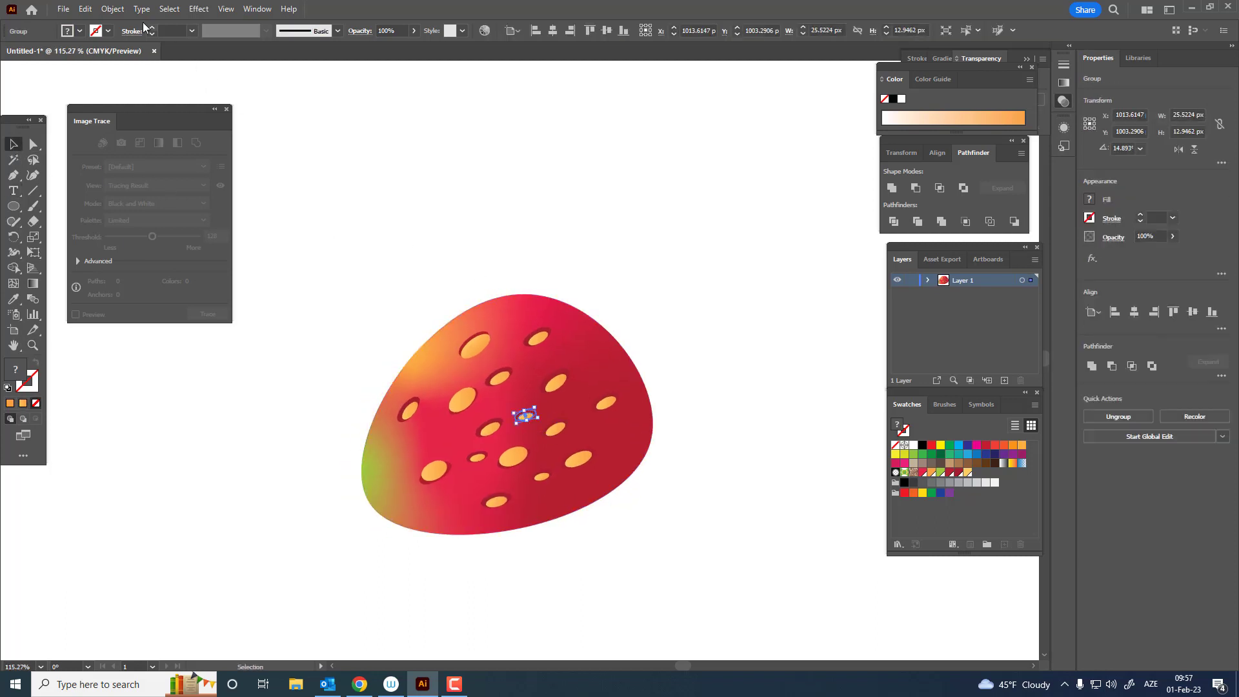
left_click(95, 10)
left_click(85, 9)
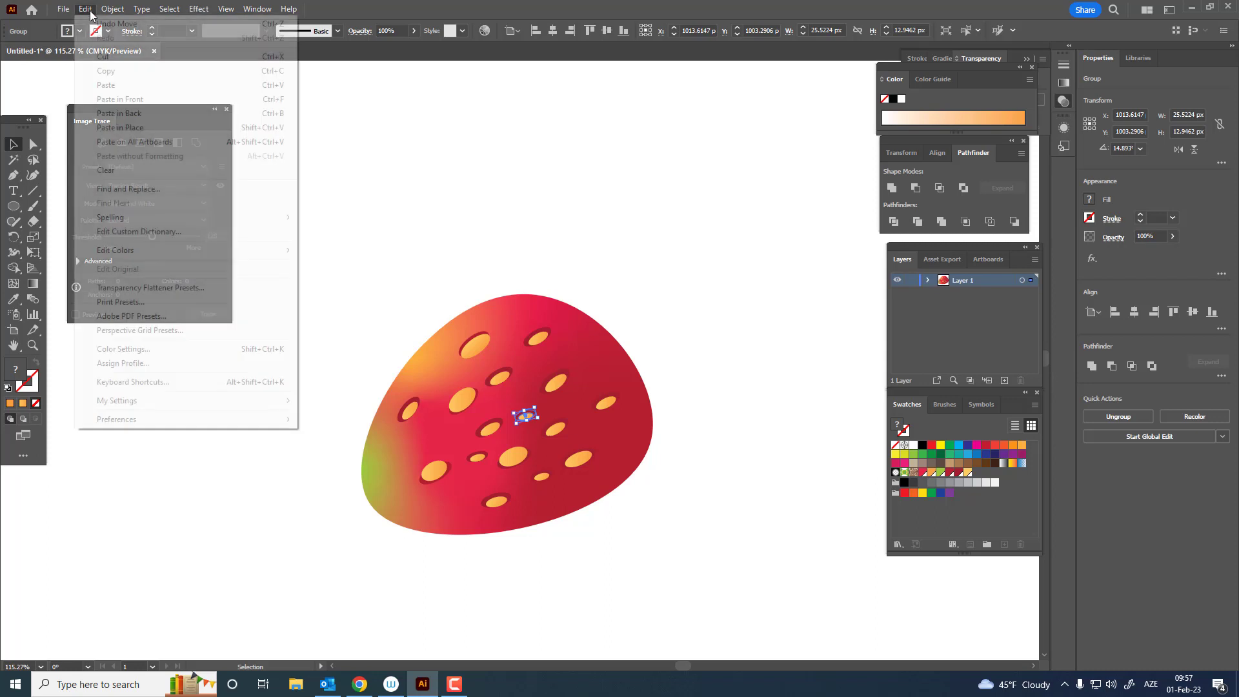
left_click(154, 100)
left_click_drag(528, 417, 448, 382)
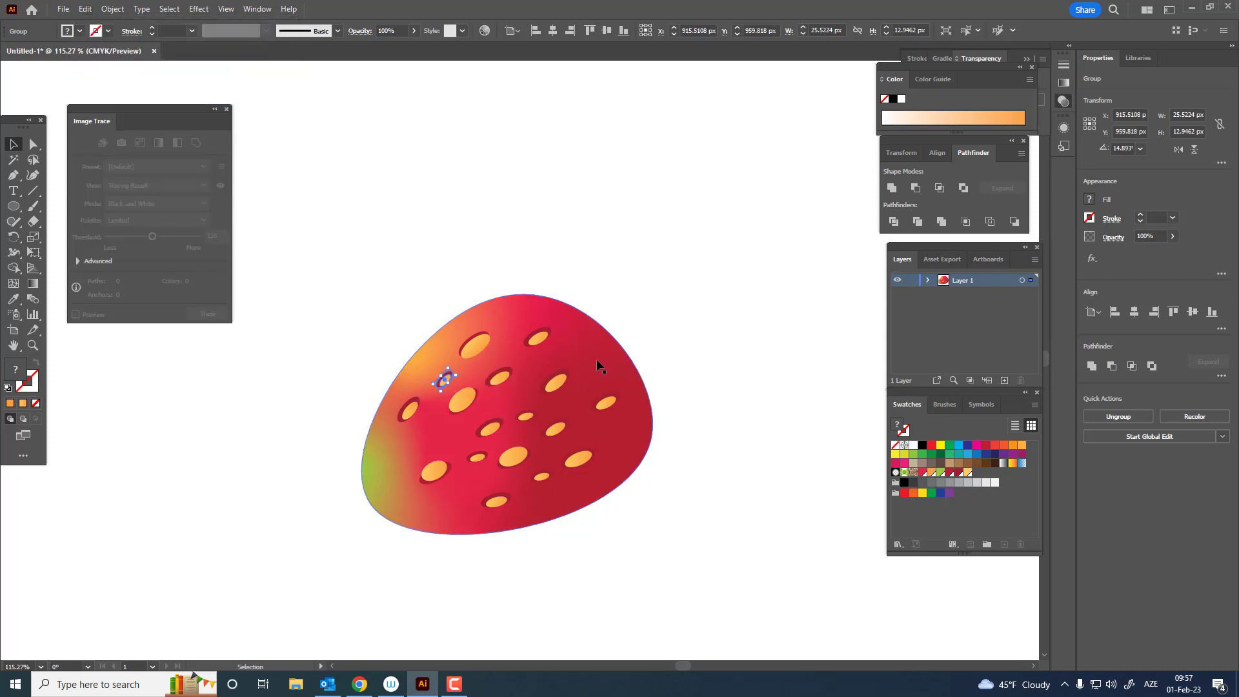
left_click(790, 395)
Copy the tilted small seed group, paste it in front and move it down between the left-edge and lower-left seeds.
left_click_drag(737, 366, 713, 304)
key("z")
left_click_drag(588, 363, 635, 355)
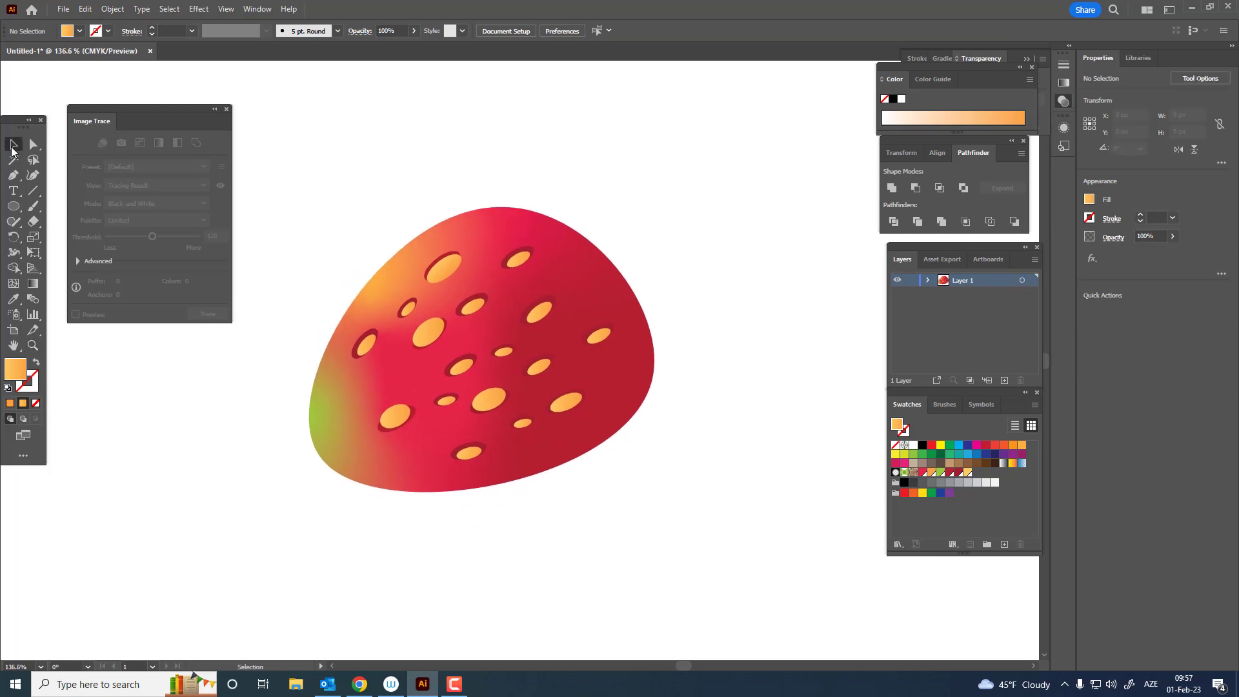
left_click(407, 309)
left_click(85, 9)
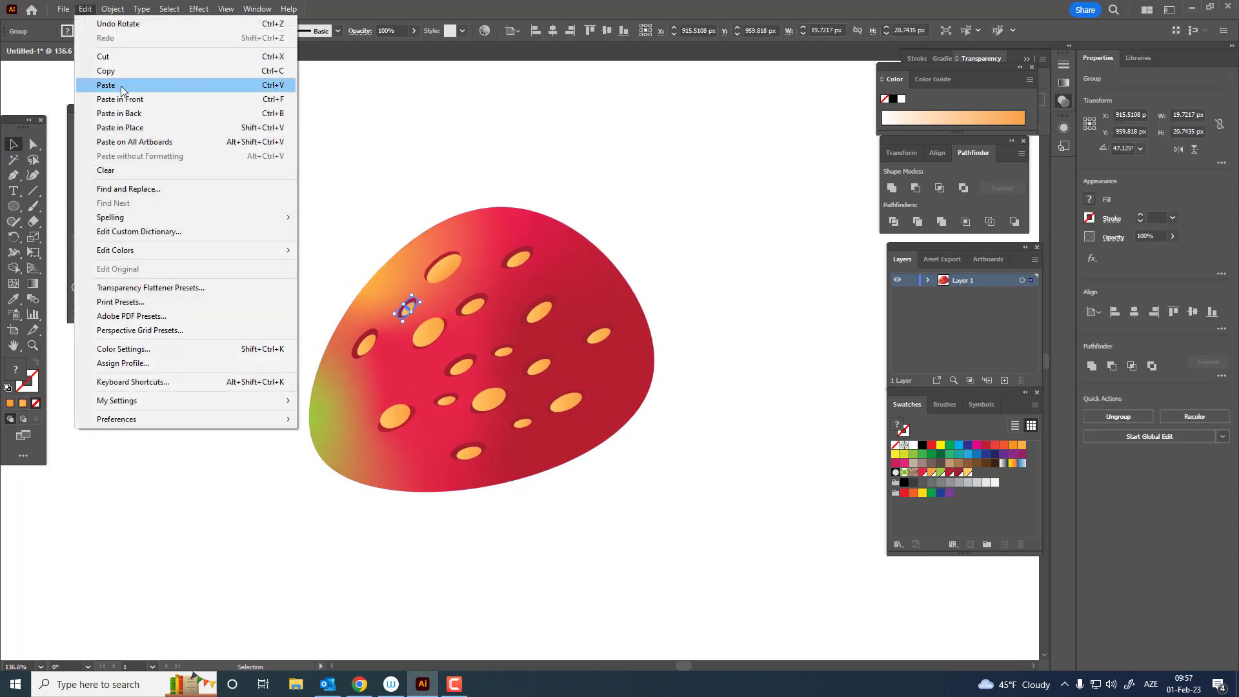
left_click(116, 73)
left_click(84, 9)
left_click(131, 100)
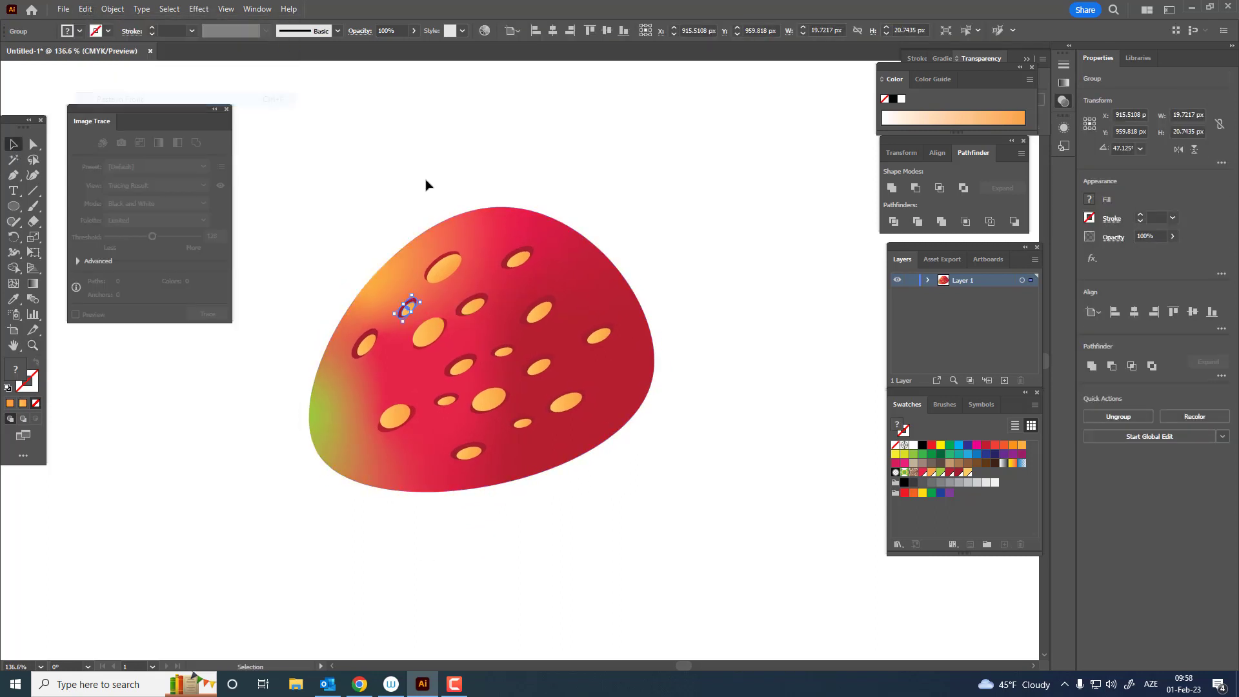
left_click(426, 185)
left_click_drag(398, 361, 393, 367)
Paste a copy of the newest small seed group beside the upper-right seed near the top, rotated to about 27°.
key("z")
left_click_drag(589, 314, 507, 318)
left_click_drag(529, 287, 436, 284)
left_click_drag(492, 317, 616, 414)
left_click_drag(501, 339, 658, 413)
left_click_drag(531, 410, 517, 417)
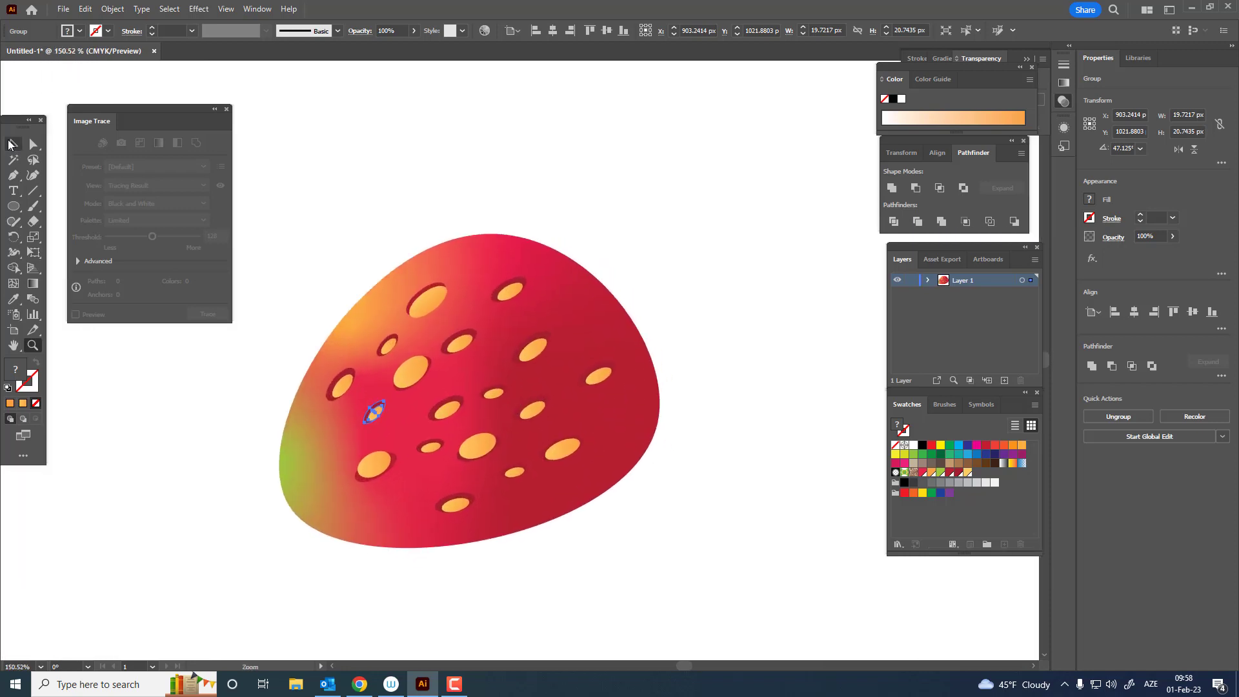
left_click(84, 9)
left_click(78, 9)
left_click(77, 9)
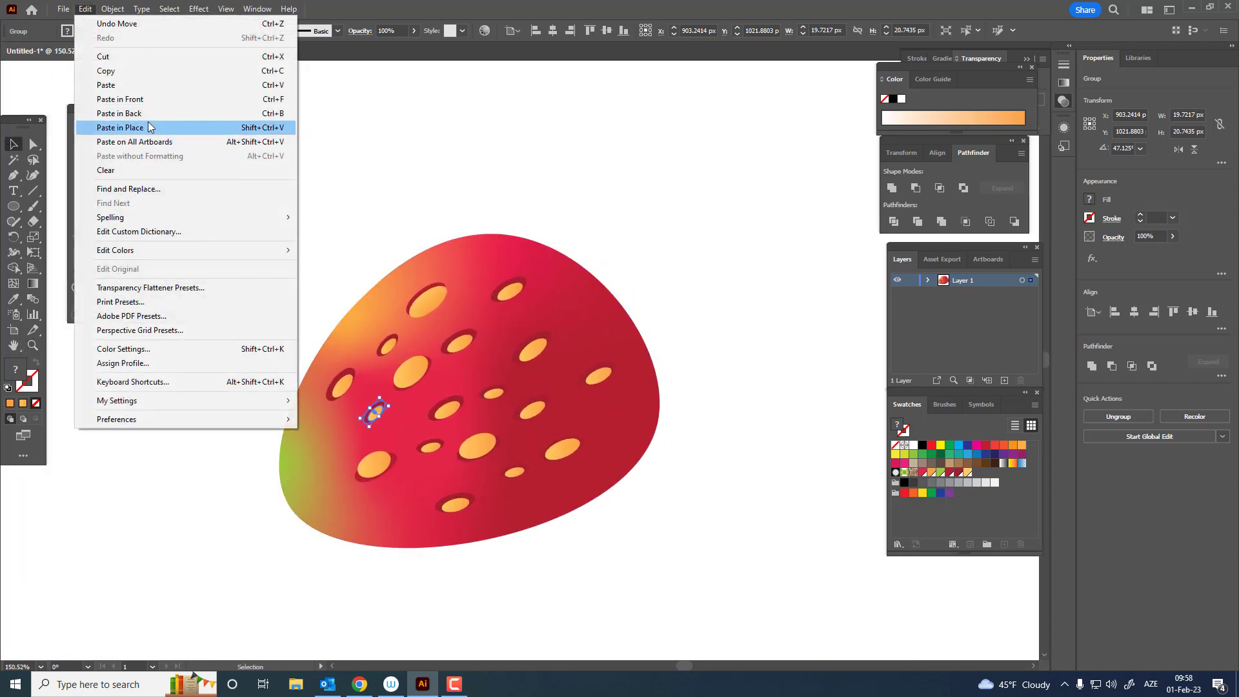
left_click(152, 109)
left_click_drag(375, 413, 569, 308)
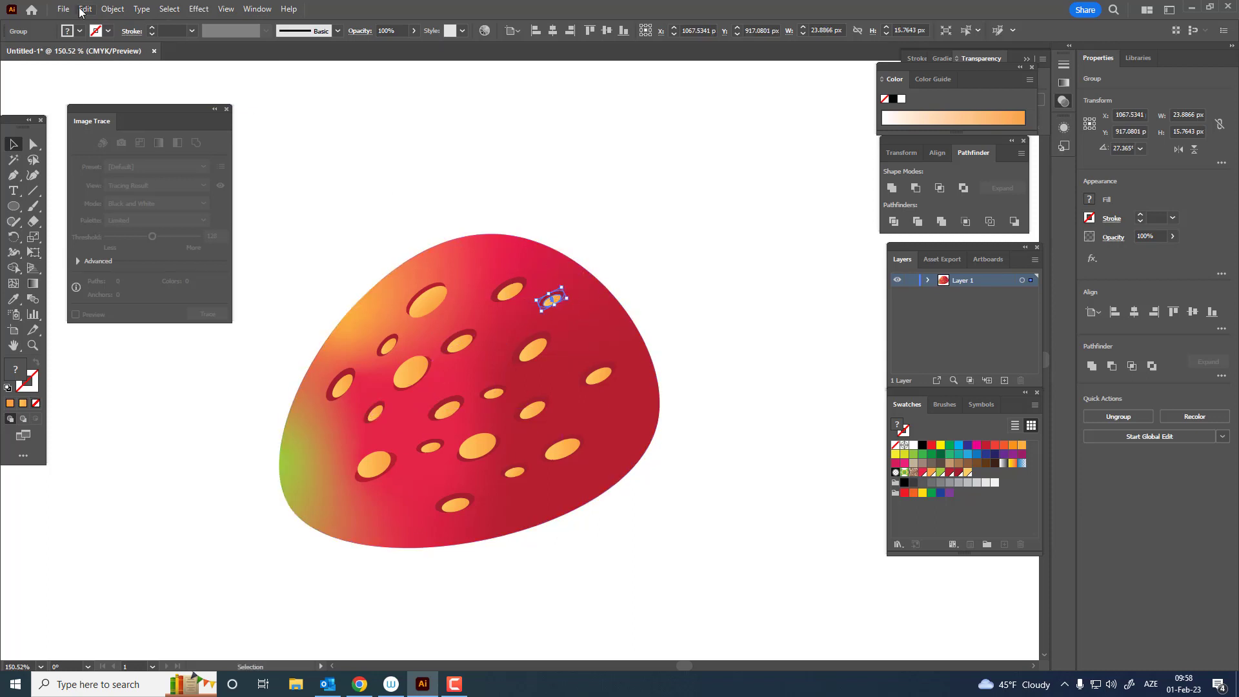
Copy the upper-right small seed group, paste it in front and place it just above the rightmost seed.
left_click(83, 11)
left_click(111, 70)
left_click(85, 10)
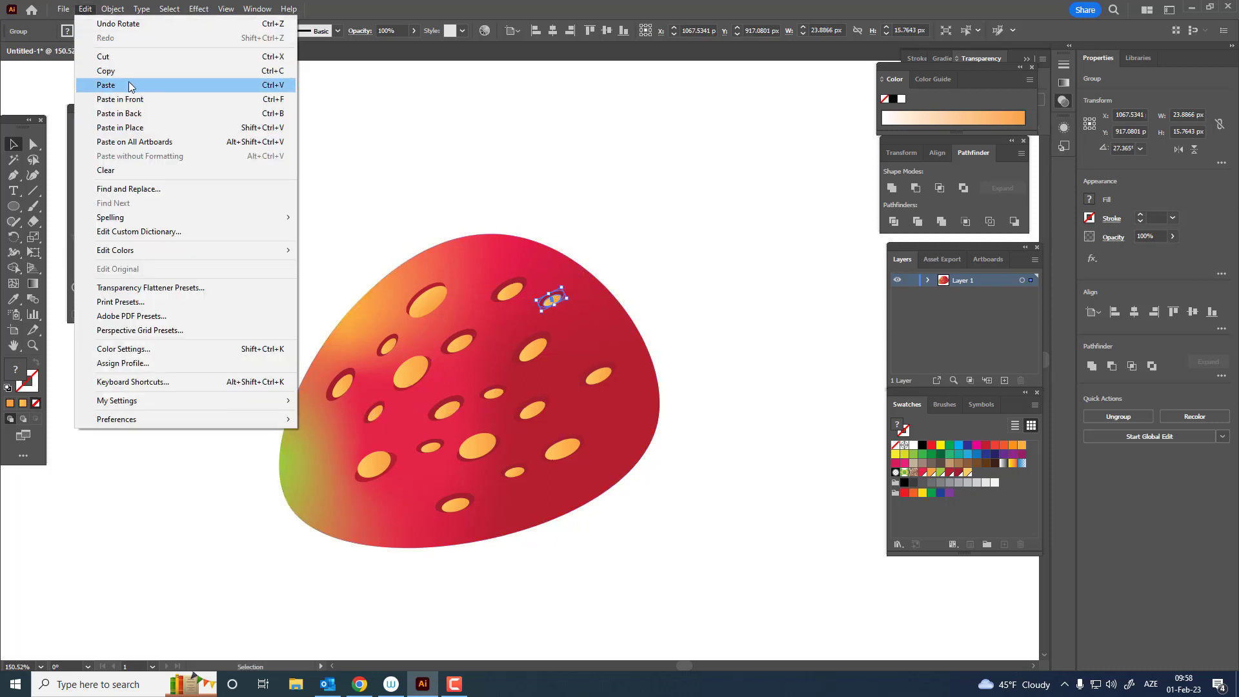
left_click(120, 99)
left_click(708, 357)
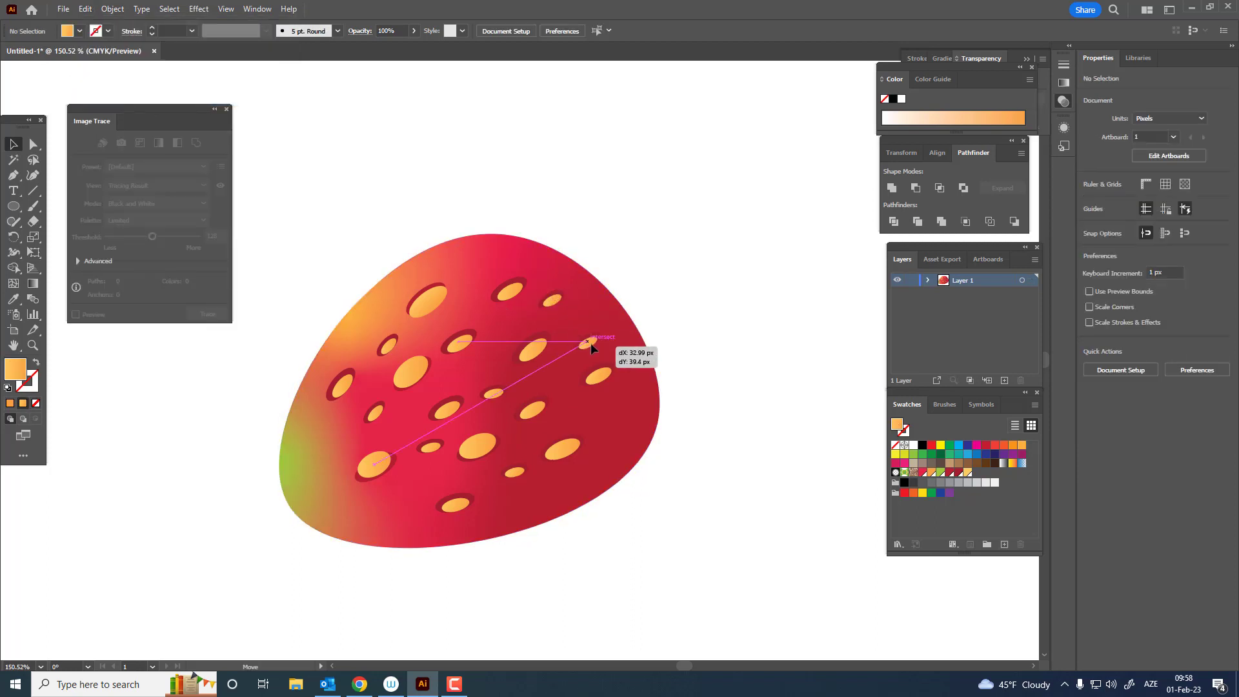
left_click_drag(631, 373, 448, 398)
left_click(769, 467)
Start a leaf crown outline with the Pen tool at the body's upper edge and draw the first short pointed leaf.
key("z")
left_click_drag(644, 384, 541, 331)
left_click_drag(601, 334, 567, 335)
left_click_drag(609, 382, 594, 421)
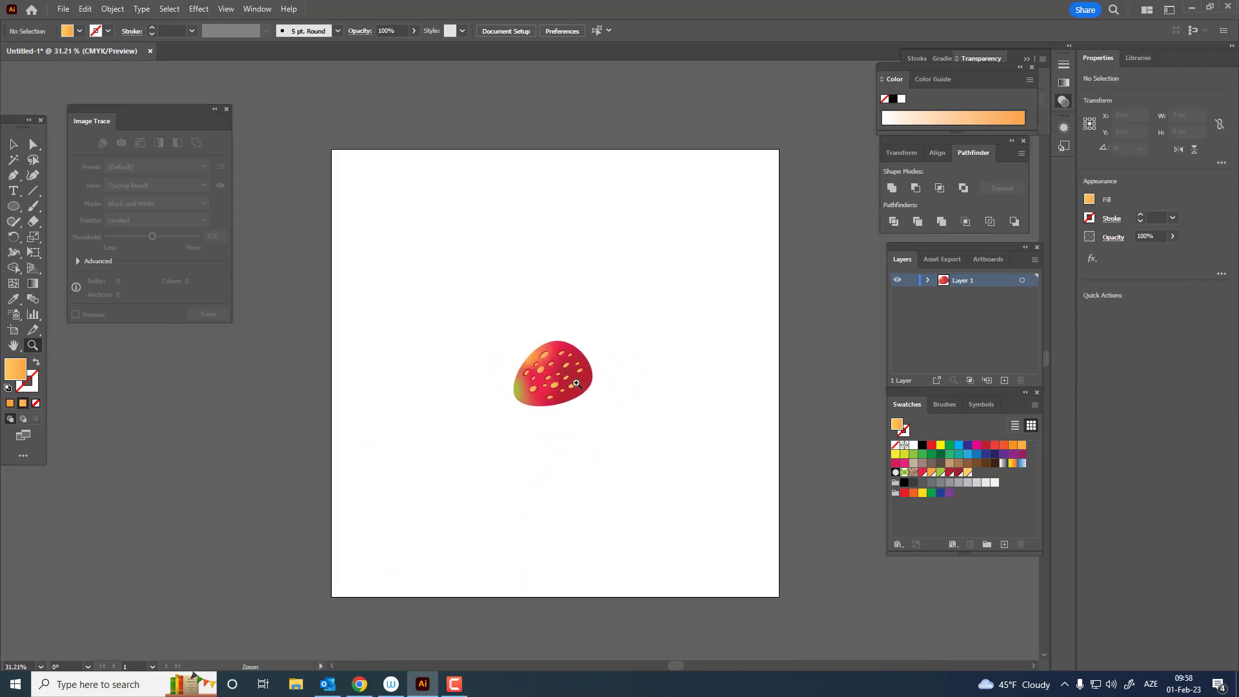
left_click_drag(571, 377, 635, 394)
left_click_drag(613, 412, 659, 389)
left_click_drag(595, 306, 625, 398)
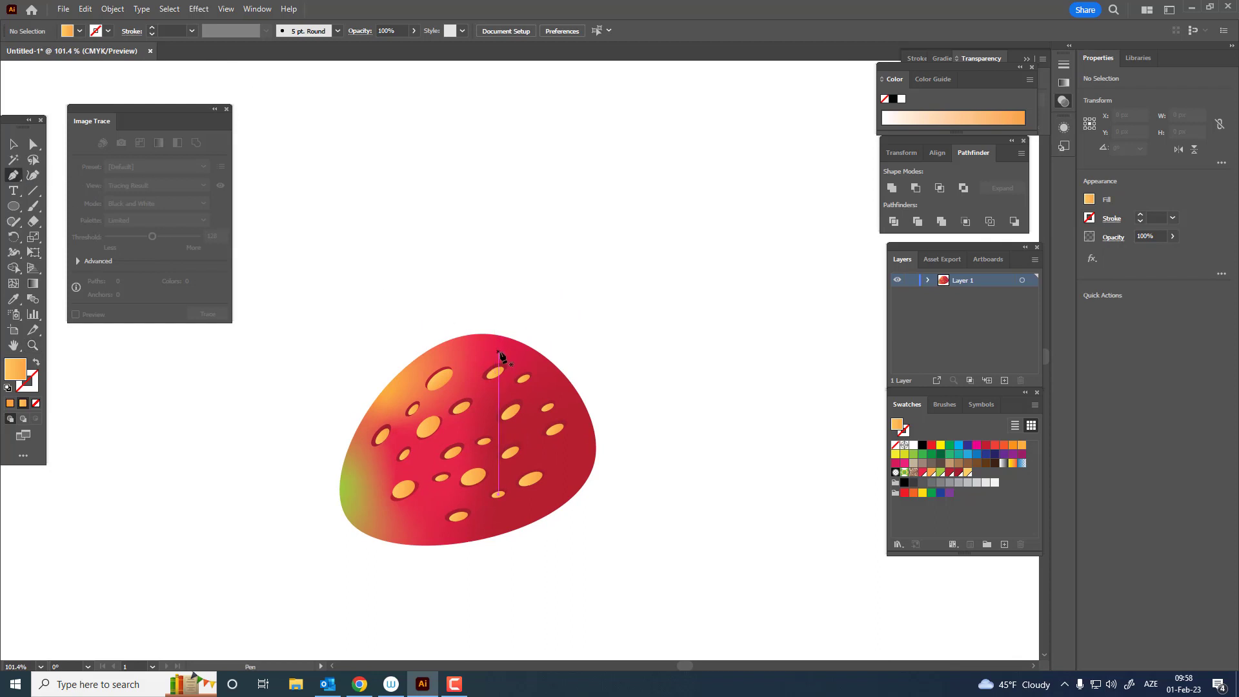
left_click_drag(505, 221, 519, 219)
left_click(498, 278)
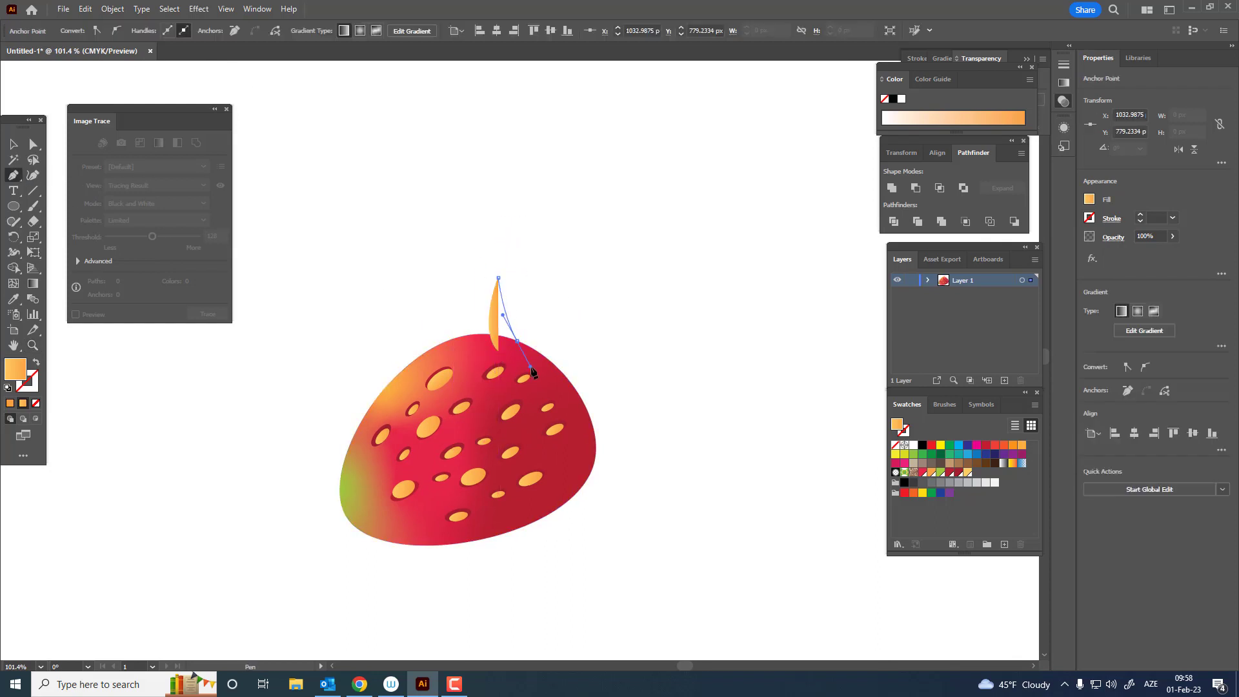
left_click_drag(532, 372, 531, 368)
Continue the crown outline with a tall curved second leaf and the pointed tip of a third leaf extending right.
left_click_drag(575, 252, 613, 249)
left_click_drag(560, 373, 580, 415)
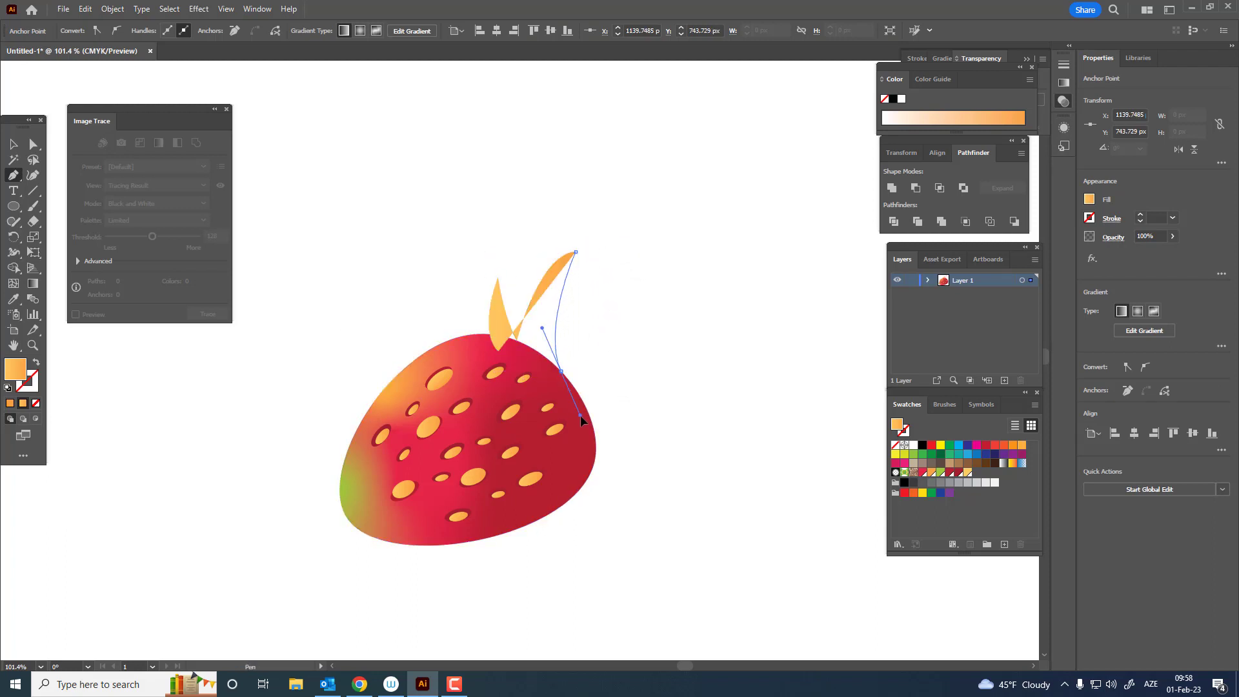
left_click_drag(655, 334, 675, 297)
left_click(656, 334)
Finish the third leaf, add a fourth pointed leaf at the lower right and close the crown path with a curved base.
left_click_drag(566, 409, 484, 413)
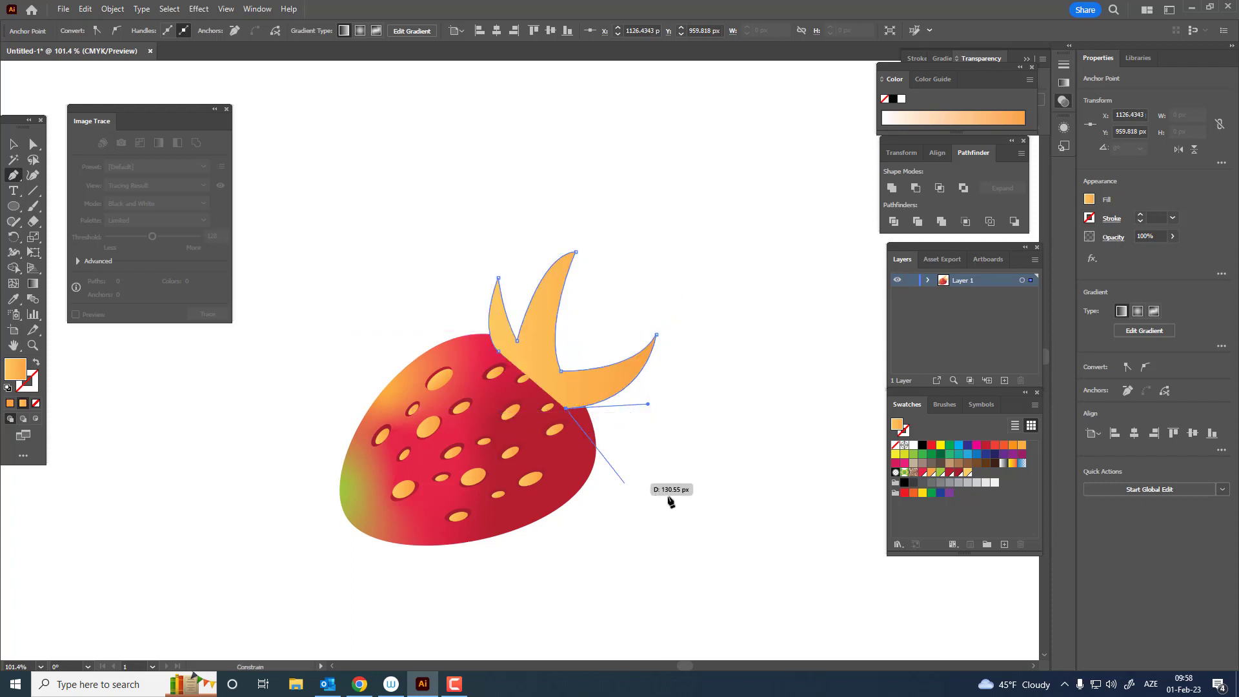
mouse_move(662, 453)
left_mouse_down()
mouse_move(686, 478)
mouse_move(660, 441)
mouse_move(693, 430)
left_mouse_up()
key("ctrl+z")
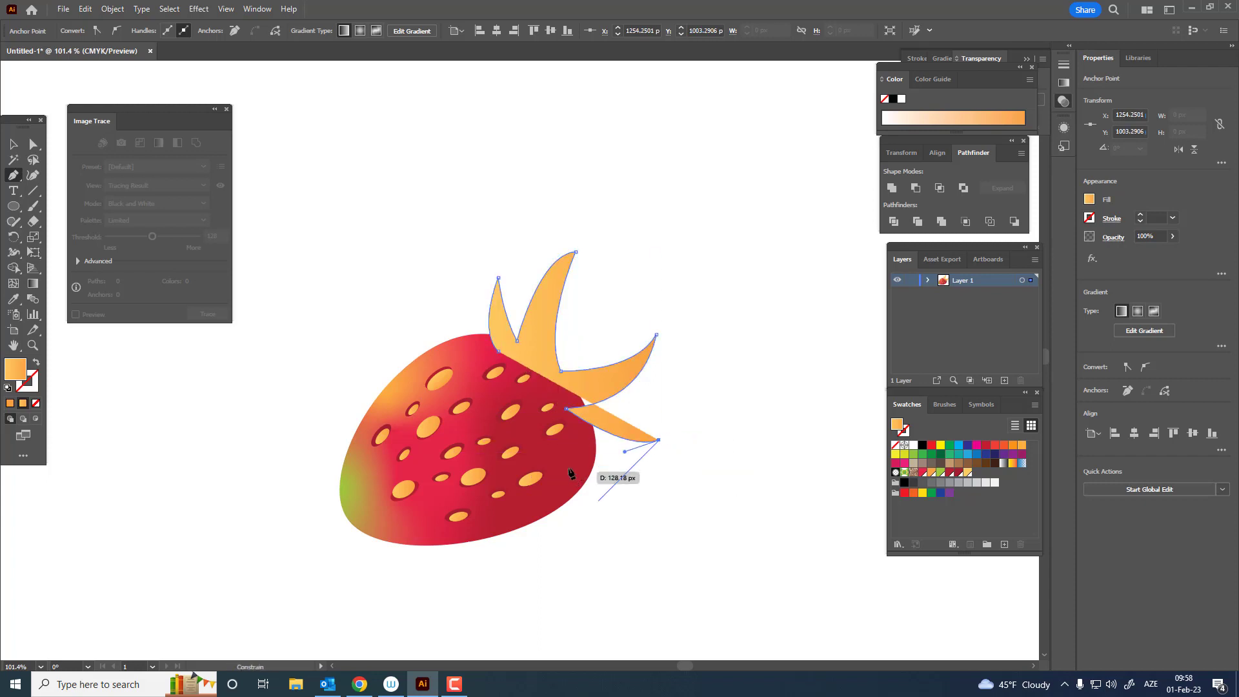
left_click_drag(565, 457, 536, 441)
left_click_drag(490, 365, 510, 361)
left_click(13, 145)
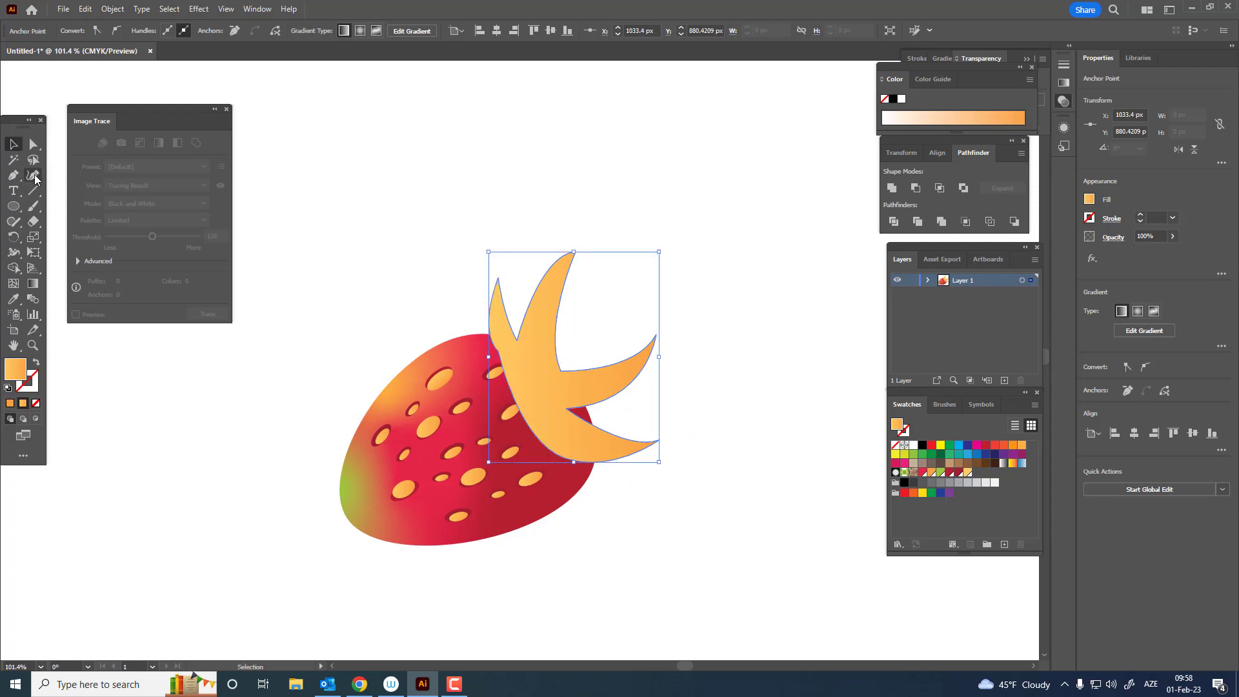
Smooth the crown's inner left edge by reshaping its starting anchor point with the Curvature tool.
left_click(34, 177)
left_click_drag(497, 352, 463, 356)
key("z")
left_click(14, 146)
left_click(717, 385)
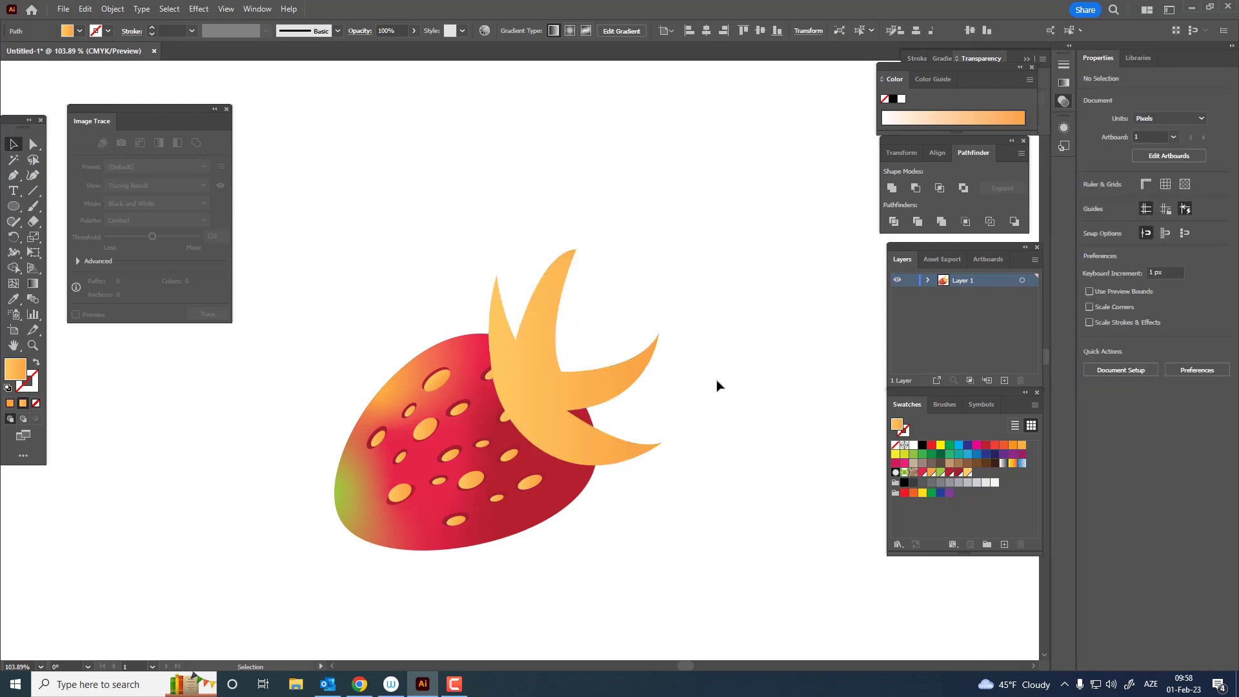
Send the leaf crown behind the strawberry body and move it slightly right and up.
left_click(556, 379)
left_click(112, 9)
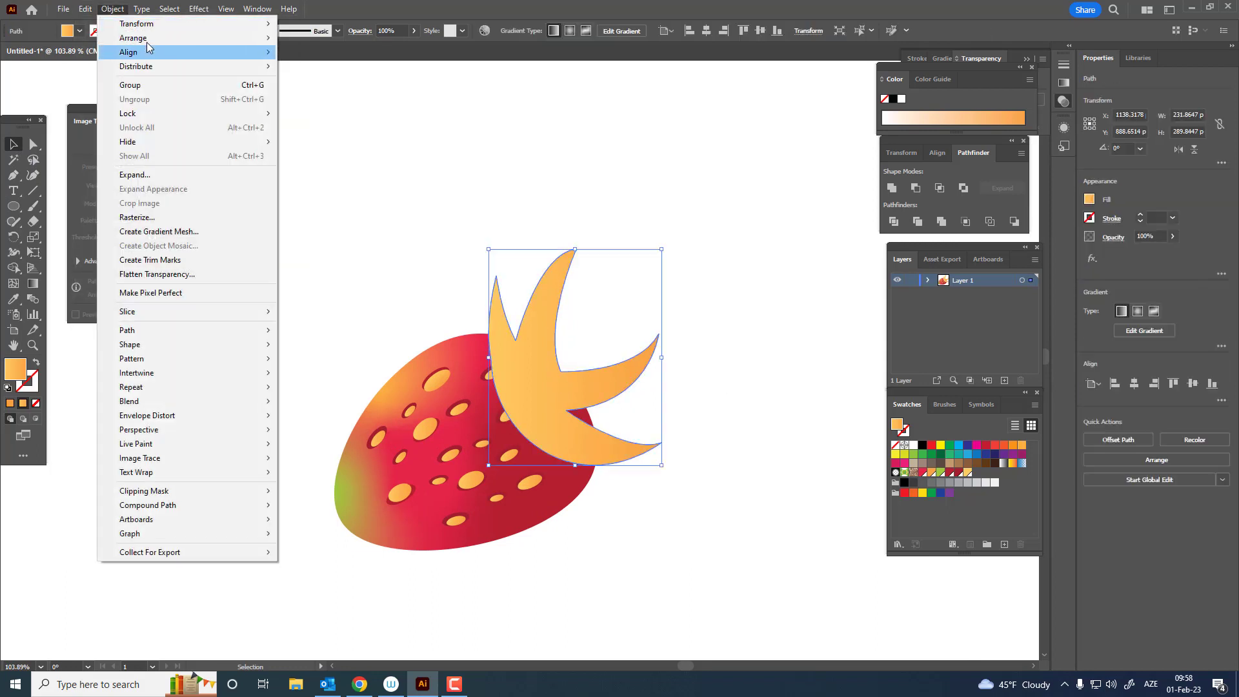
mouse_move(149, 38)
left_click(319, 80)
mouse_move(653, 380)
left_mouse_down()
mouse_move(641, 368)
mouse_move(666, 377)
left_mouse_up()
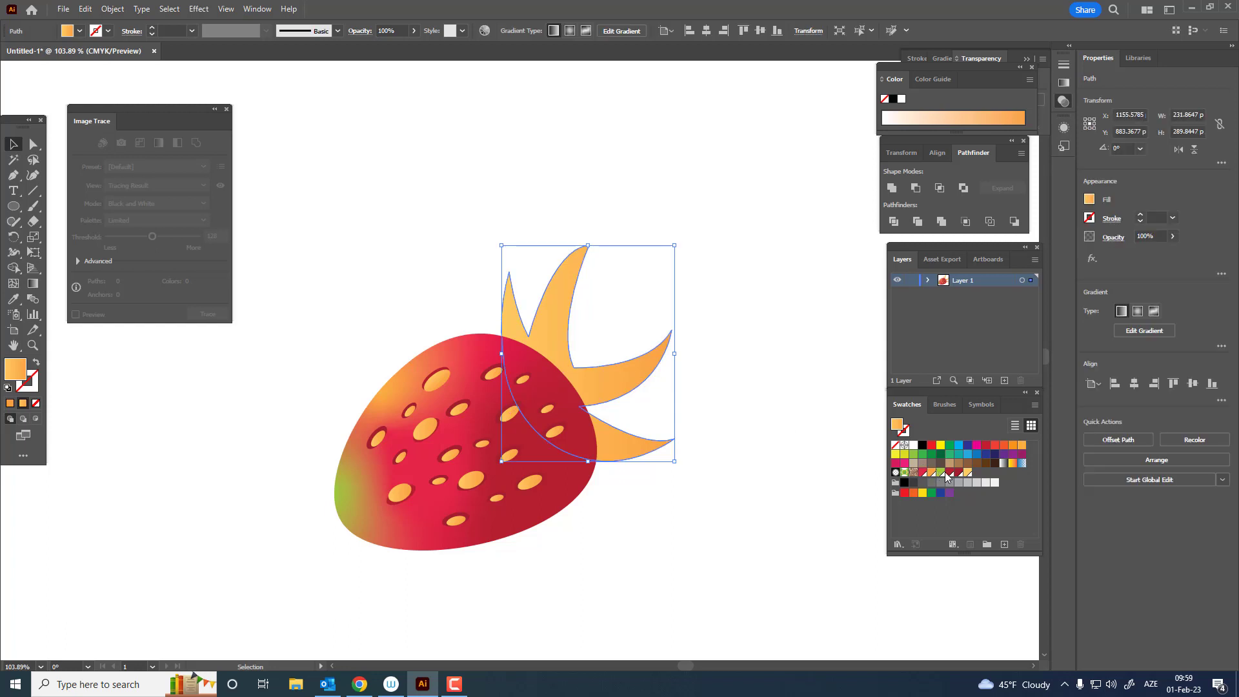
Fill the leaf crown with the light green swatch.
left_click(940, 473)
left_click(792, 461)
left_click_drag(650, 392, 628, 420)
key("z")
left_click_drag(625, 418, 661, 423)
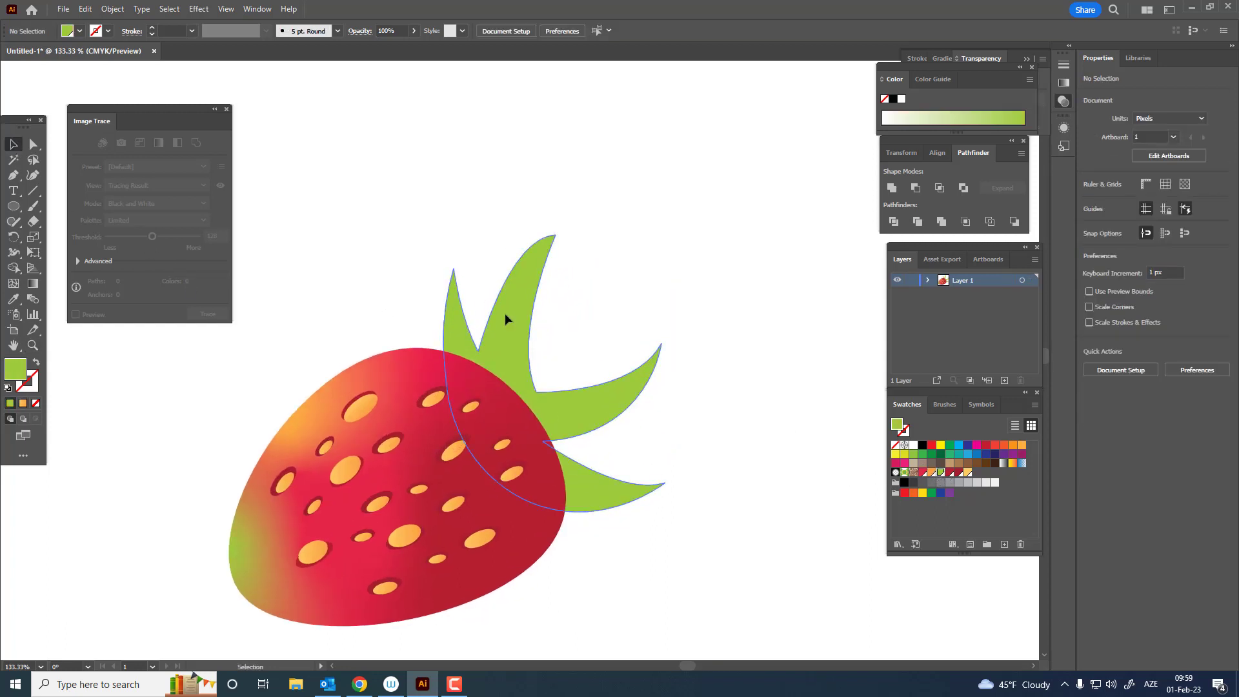
Round the crown's four leaf tips with a corner radius of about 11 px, rounding the tall leaf's tip further.
left_click(506, 316)
key("a")
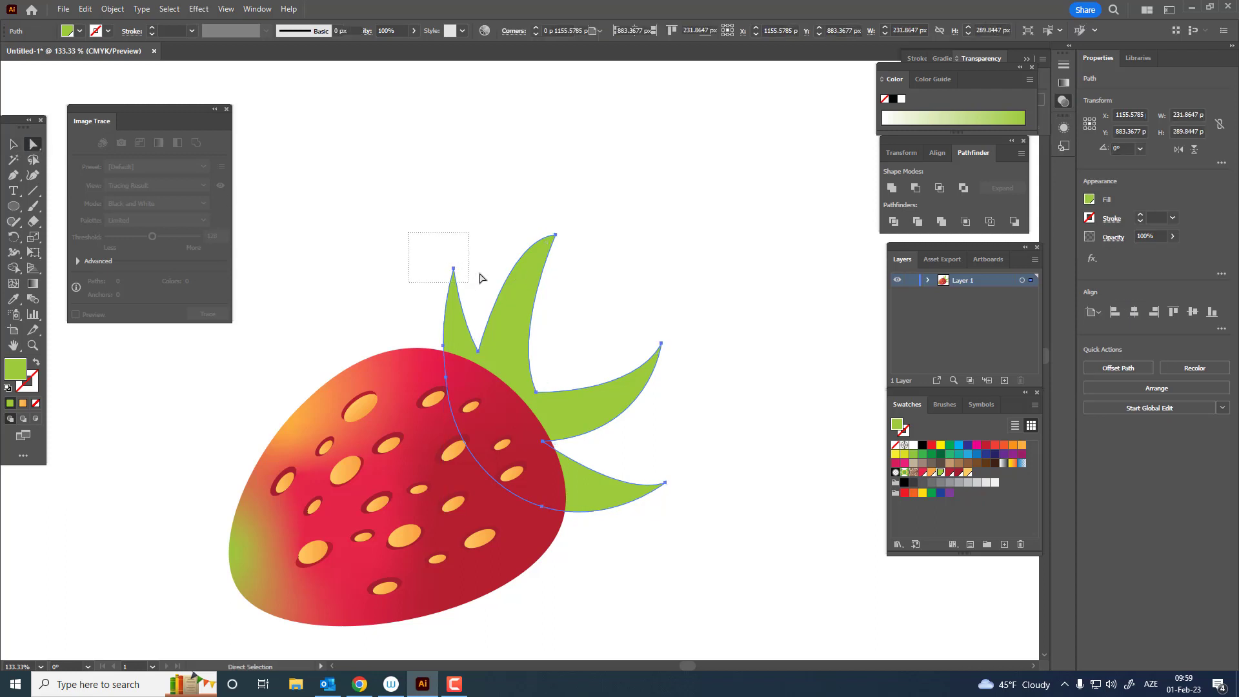
left_click_drag(480, 273, 480, 275)
left_click_drag(504, 202, 598, 278)
left_click_drag(633, 321, 687, 374)
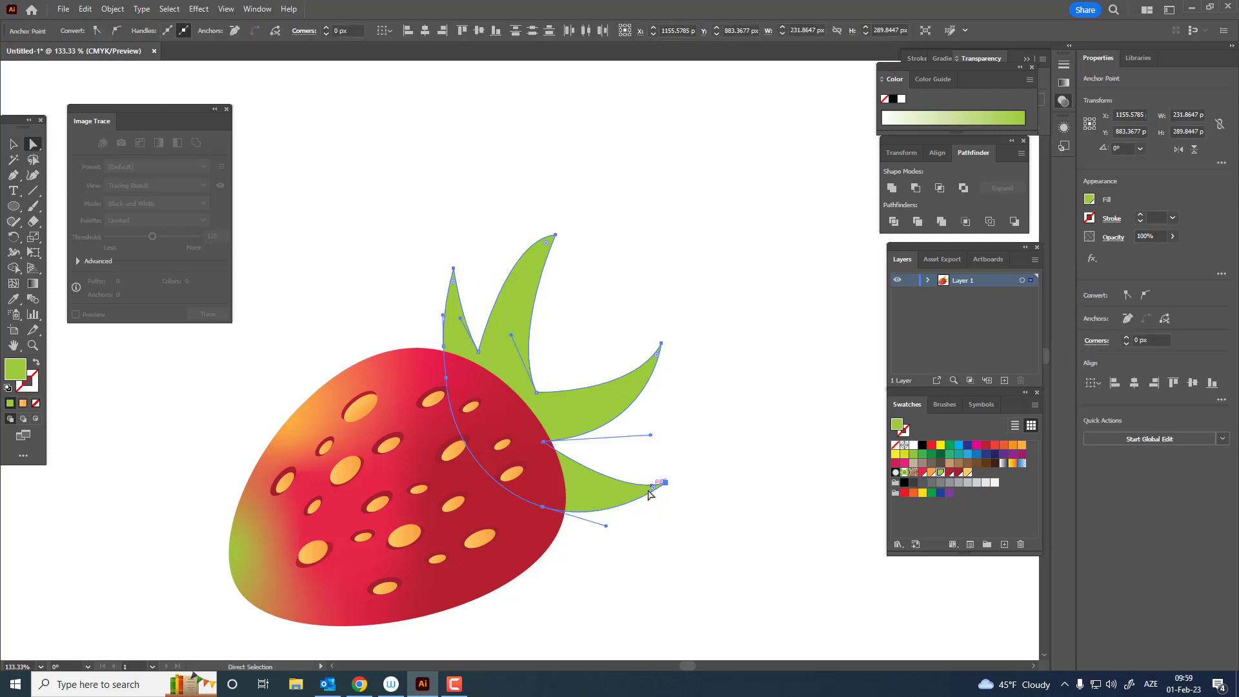
left_click_drag(651, 491, 625, 522)
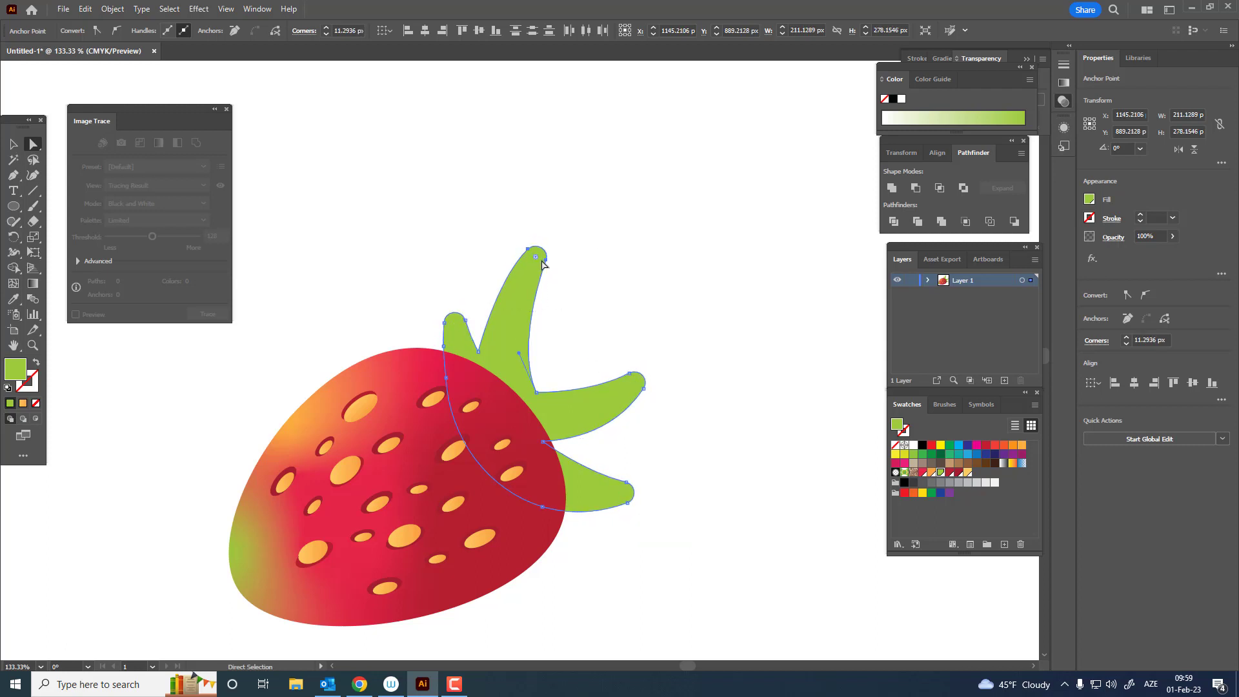
left_click_drag(536, 257, 549, 301)
left_click(657, 403)
Round the inner notches between the crown's leaves.
key("space")
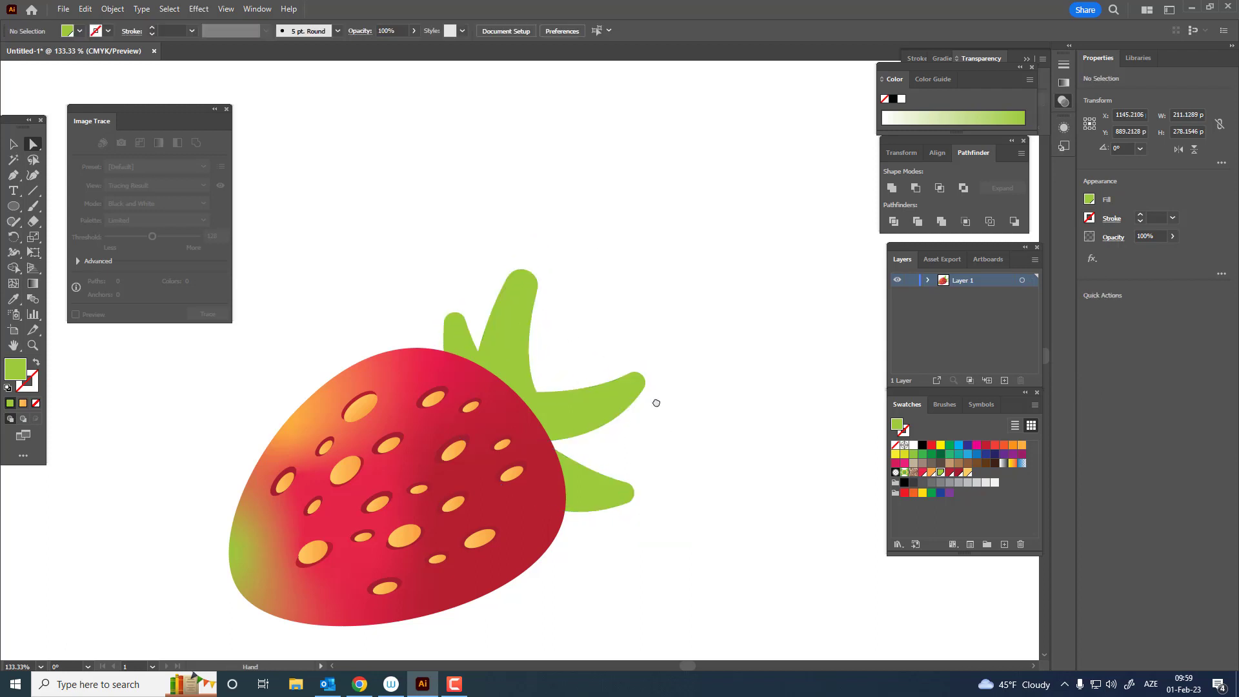
left_click_drag(657, 403, 619, 351)
left_click(494, 350)
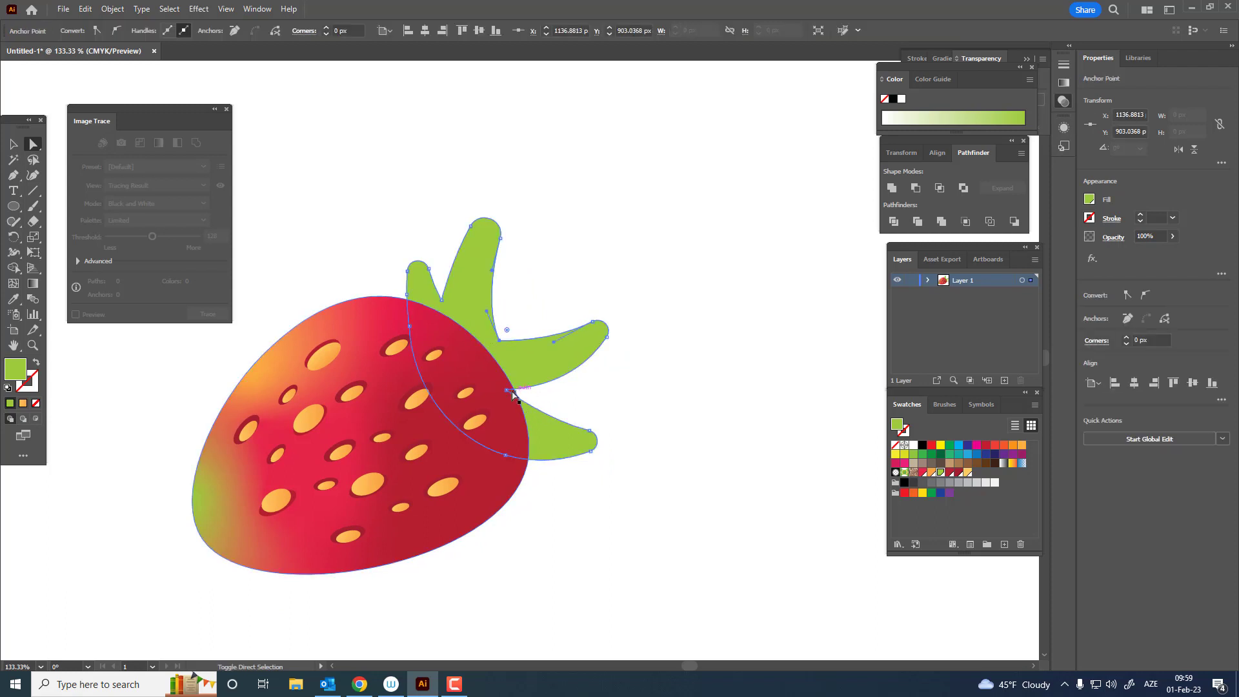
left_click_drag(440, 287, 448, 273)
left_click(631, 402)
key("space")
left_click_drag(631, 403, 715, 420)
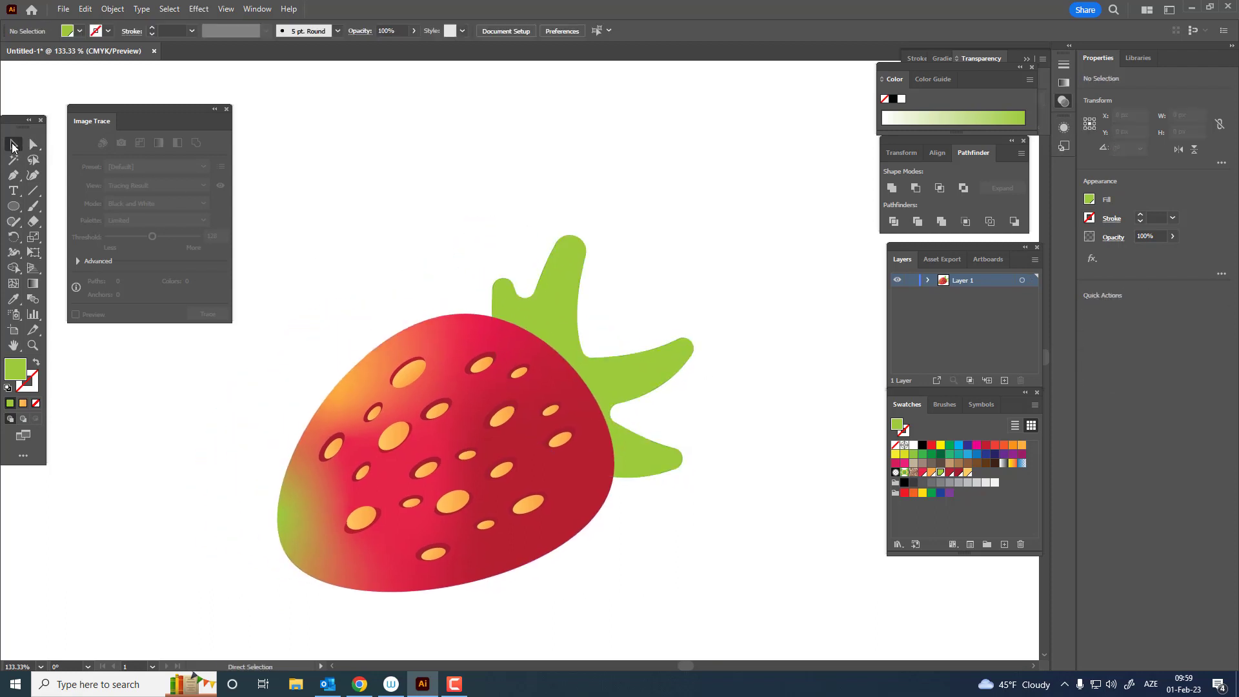
Rotate the leaf crown about 5° counterclockwise.
left_click(12, 146)
left_click(606, 354)
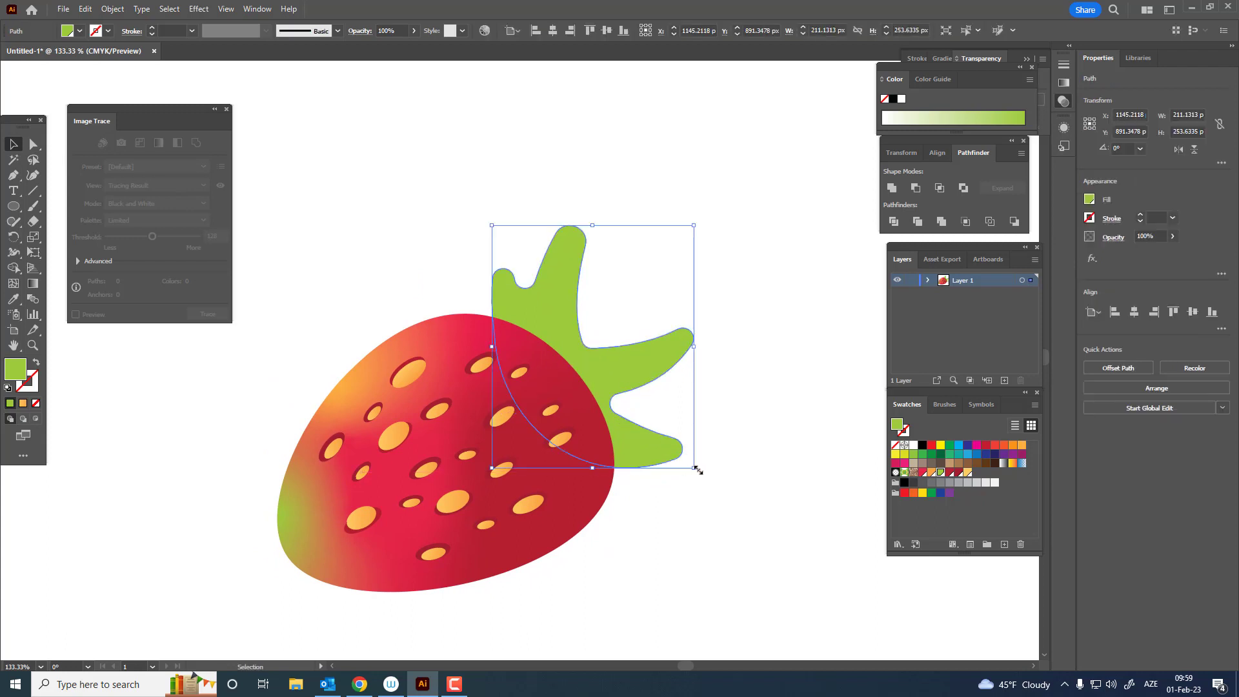
left_click_drag(697, 471, 755, 478)
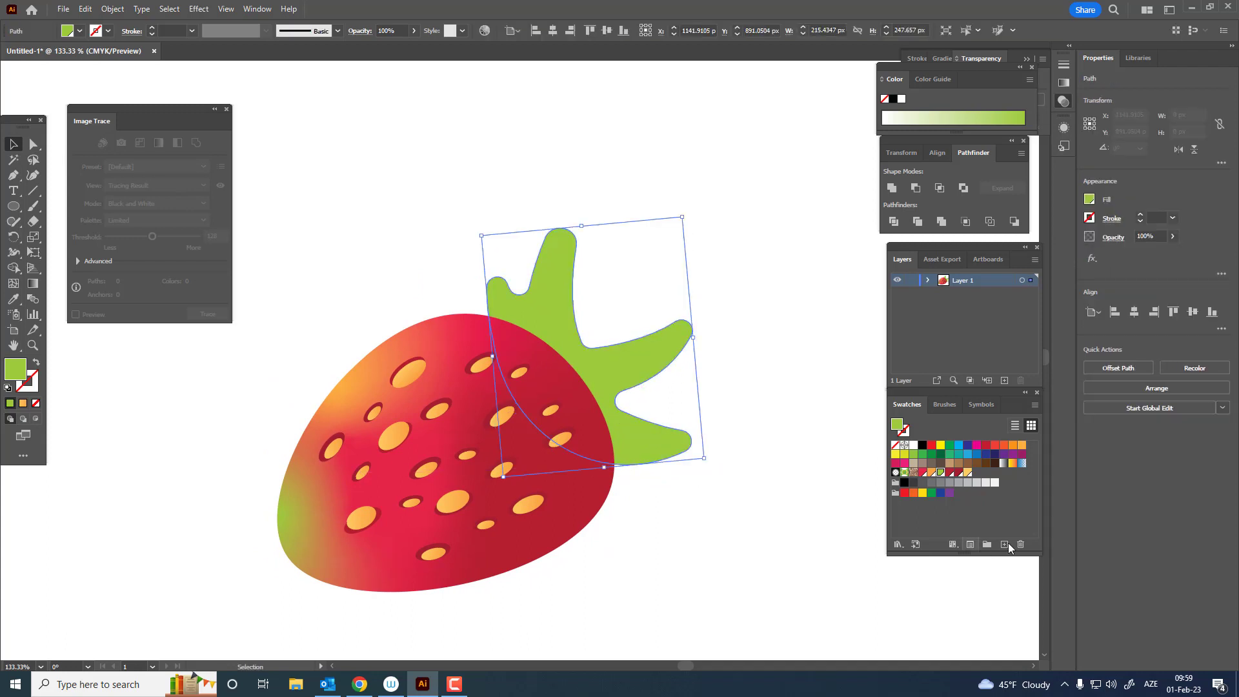
Recolor the crown to a medium green and save it as the global swatch C=77 M=15 Y=100 K=2.
double_click(16, 369)
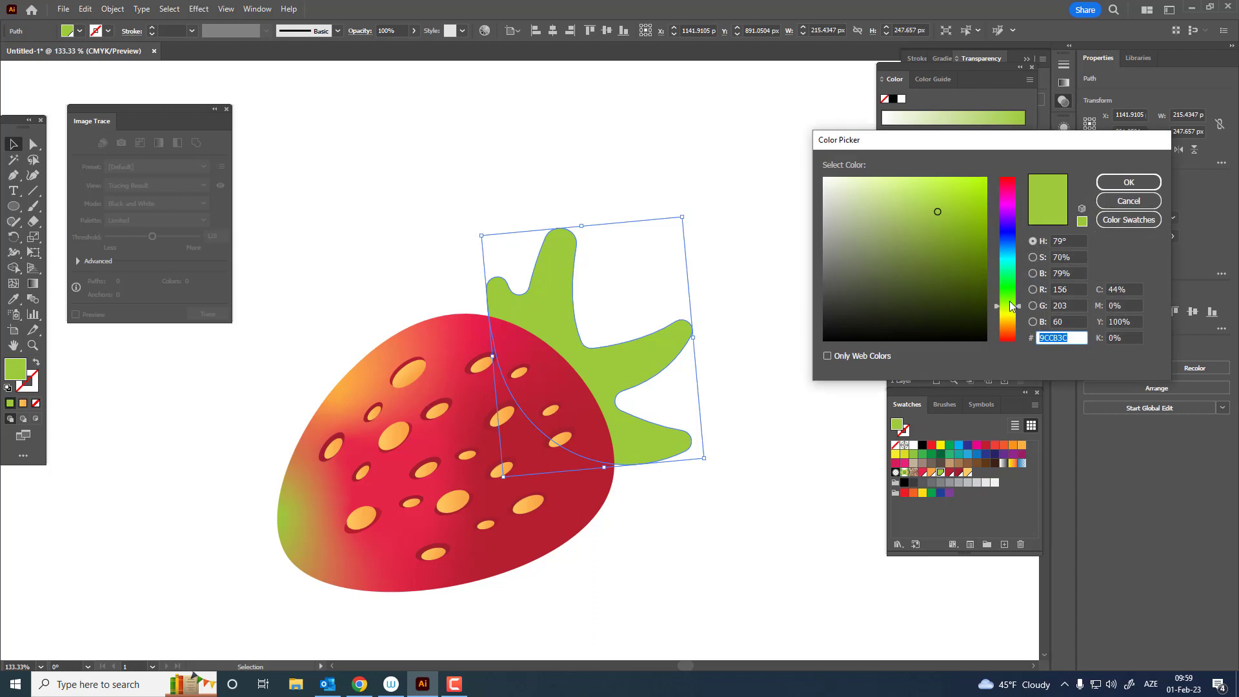
left_click_drag(1009, 302, 1006, 289)
left_click(927, 239)
left_click(1103, 184)
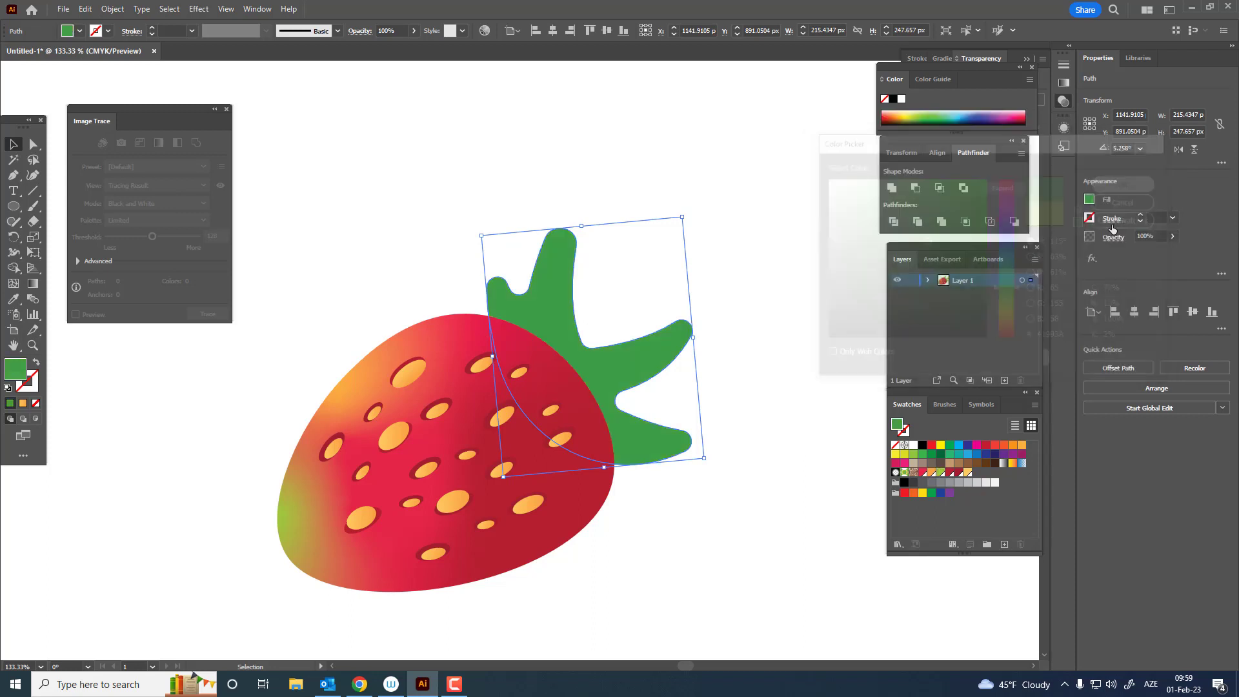
left_click(1005, 544)
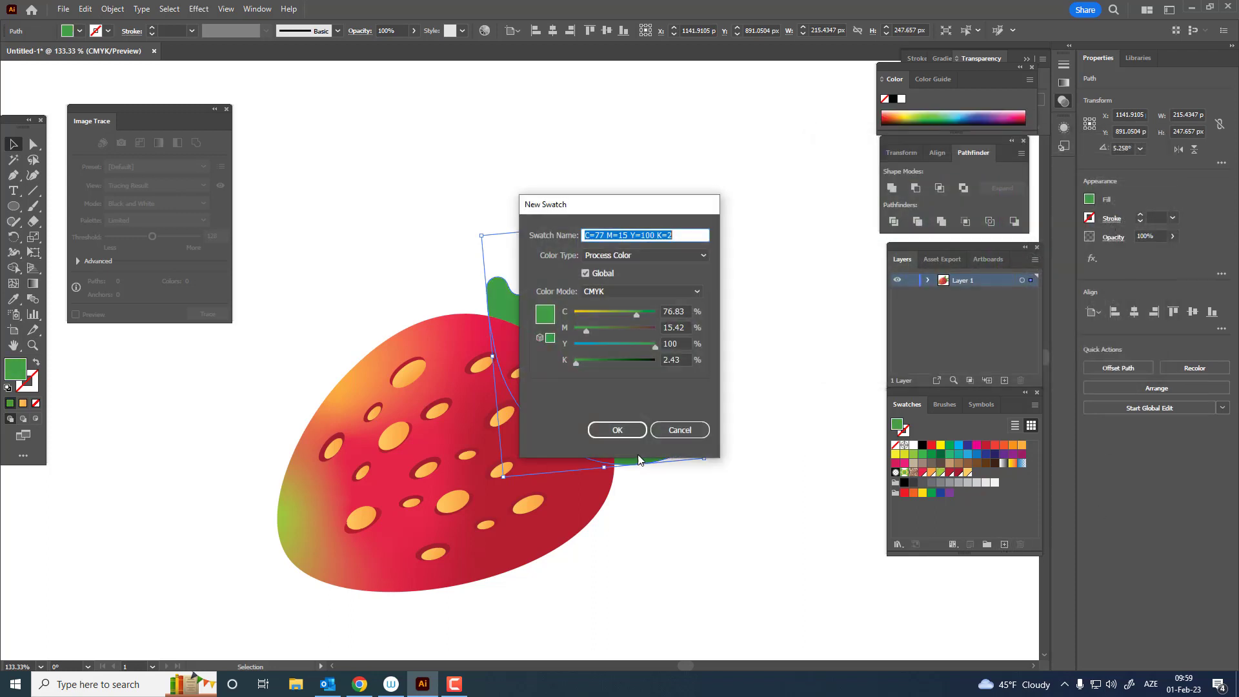
left_click(616, 429)
Apply a diagonal linear gradient to the crown, from light green at the upper left to the new medium green at the lower right.
left_click(33, 284)
left_click(491, 291)
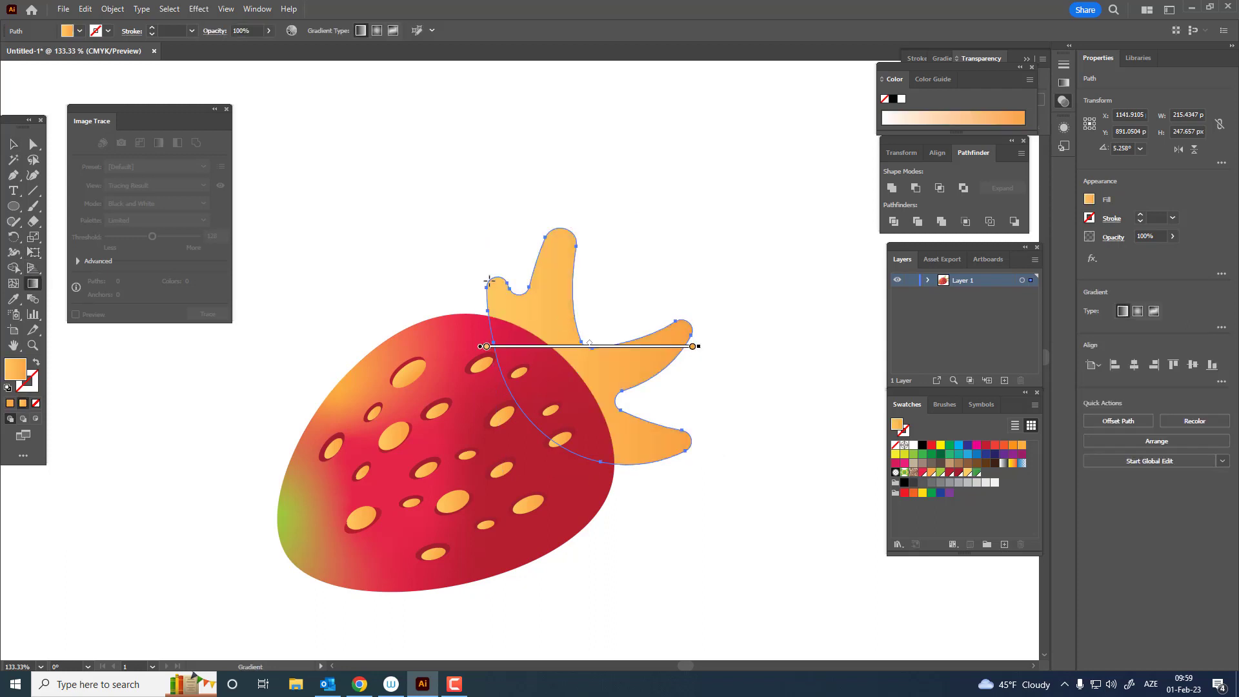
left_click_drag(486, 288, 659, 442)
double_click(672, 428)
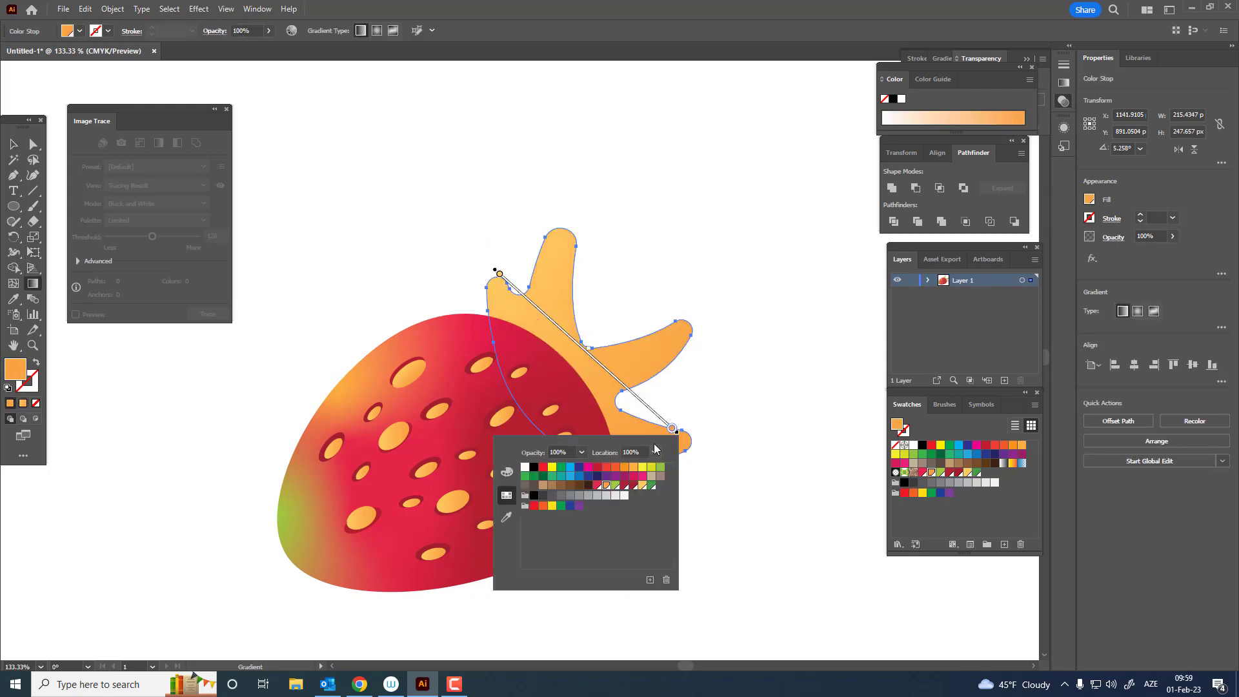
left_click(651, 486)
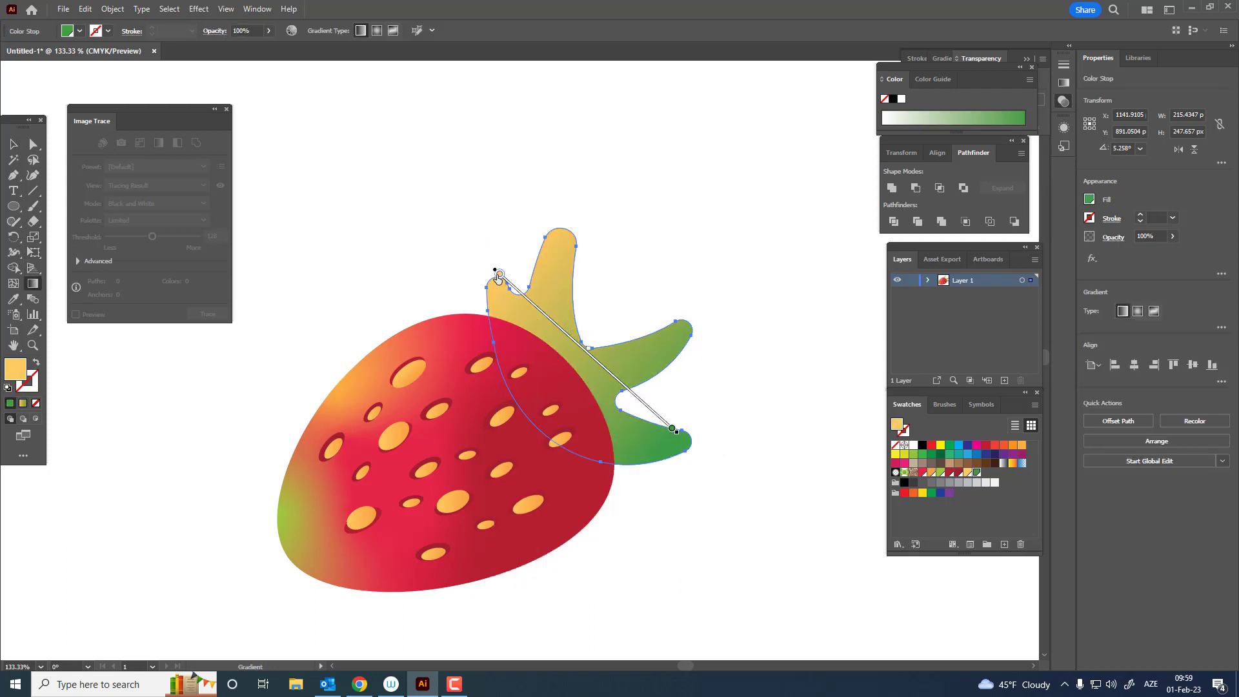
double_click(499, 275)
left_click(443, 332)
Round the notch between the crown's tall leaf and the leaf extending right more softly.
key("z")
left_click_drag(613, 318, 575, 381)
left_click(32, 144)
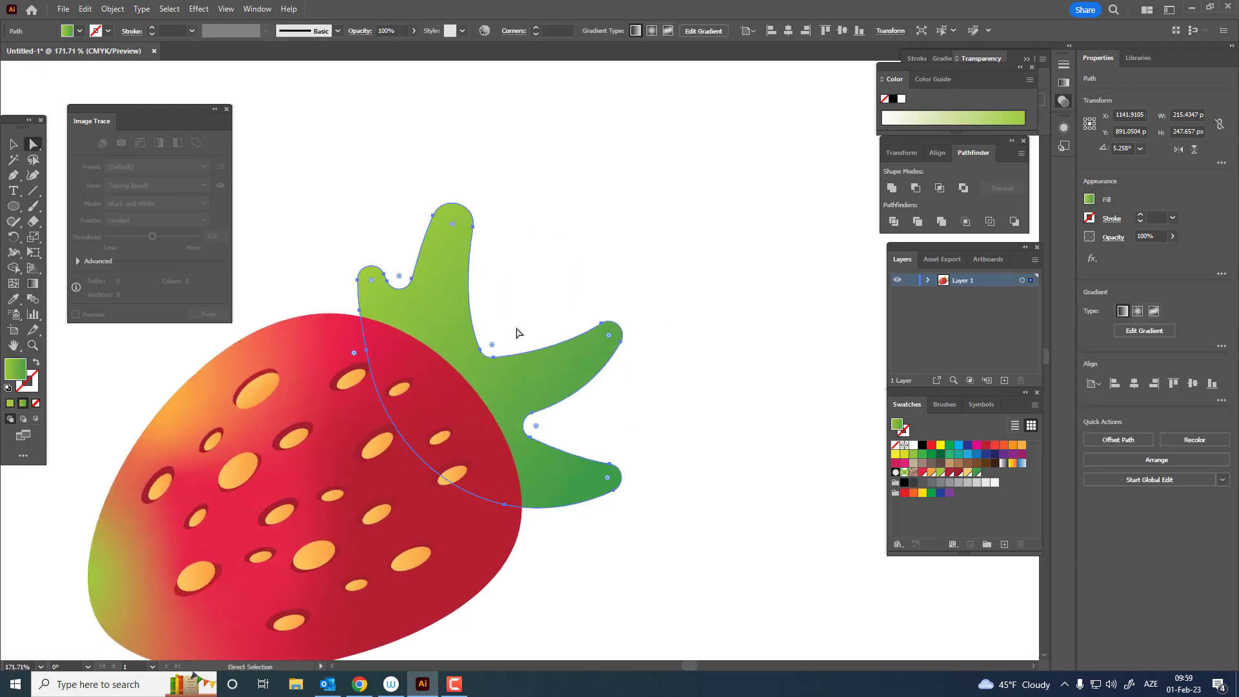
left_click_drag(474, 362, 525, 338)
left_click(568, 431)
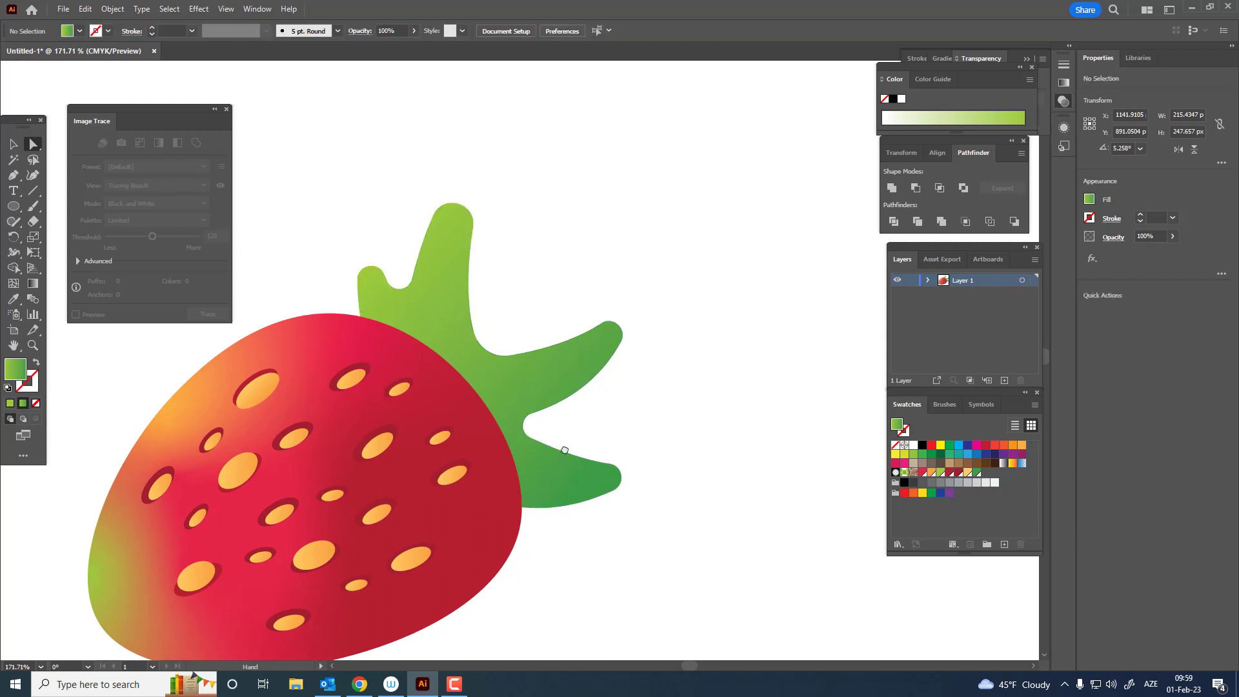
Draw a thin curved stem with the Pen tool, rising from the strawberry's edge between the tall leaf and the right leaf.
left_click_drag(564, 450, 560, 480)
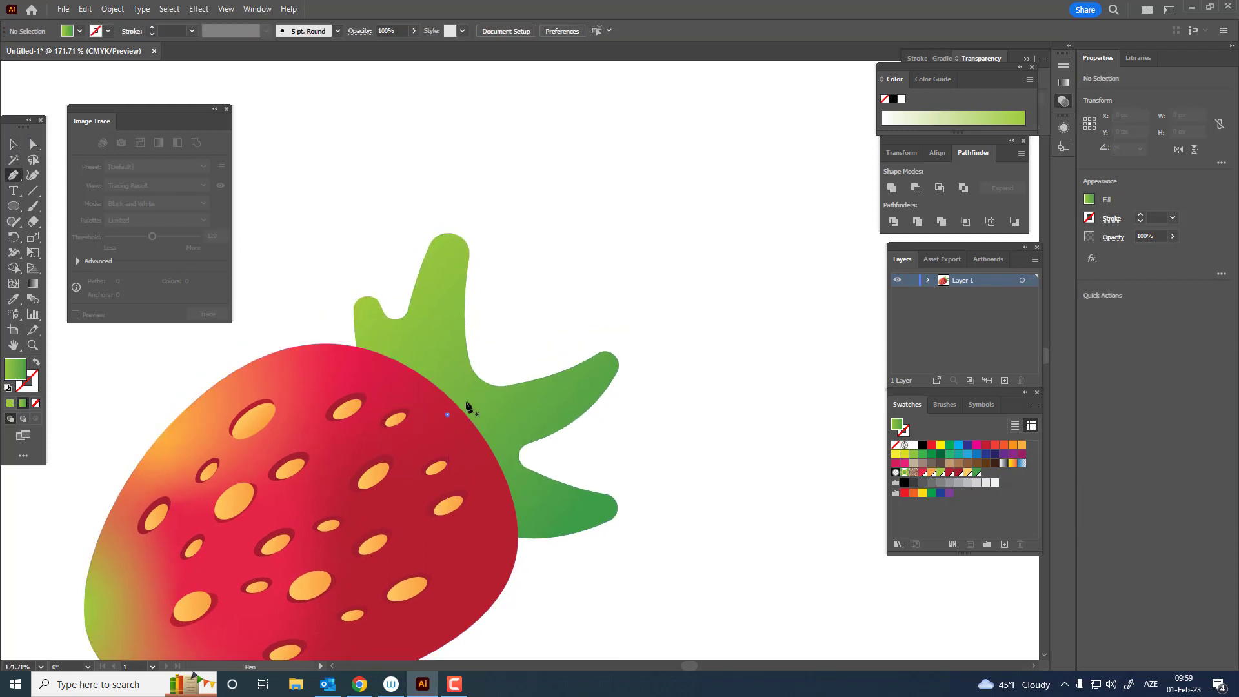
left_click_drag(541, 294, 543, 250)
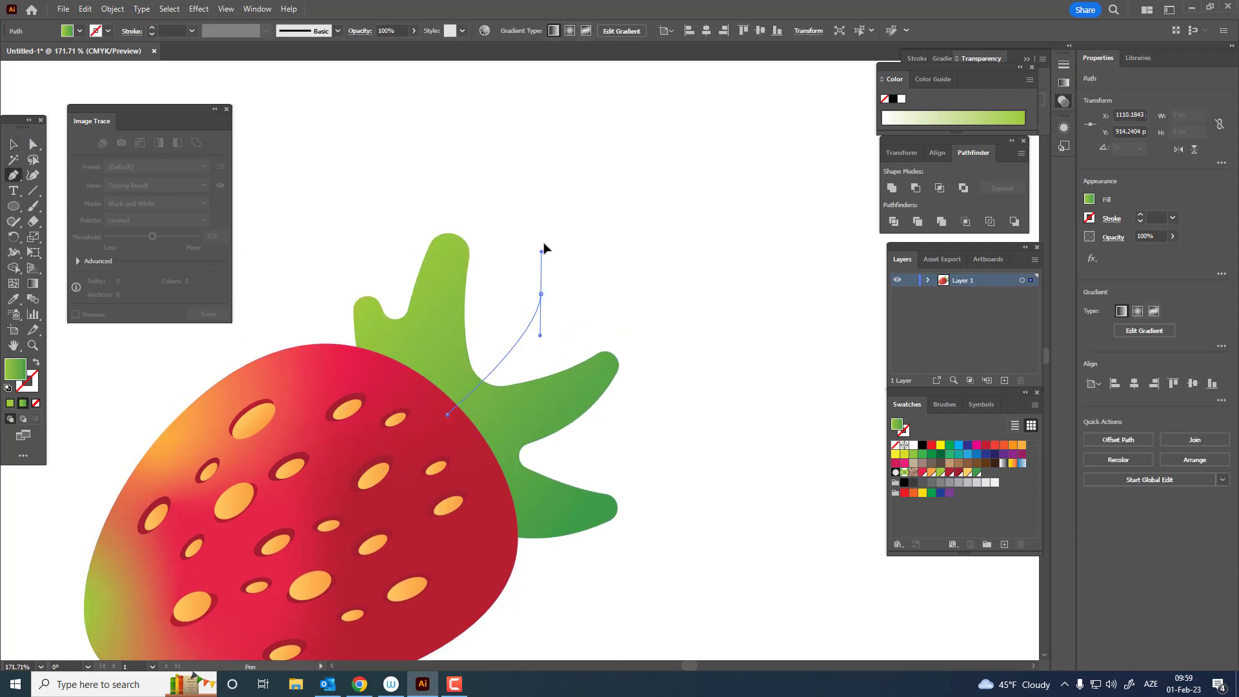
left_click(541, 294)
left_click(557, 306)
mouse_move(447, 414)
left_mouse_down()
mouse_move(452, 441)
mouse_move(454, 426)
left_mouse_up()
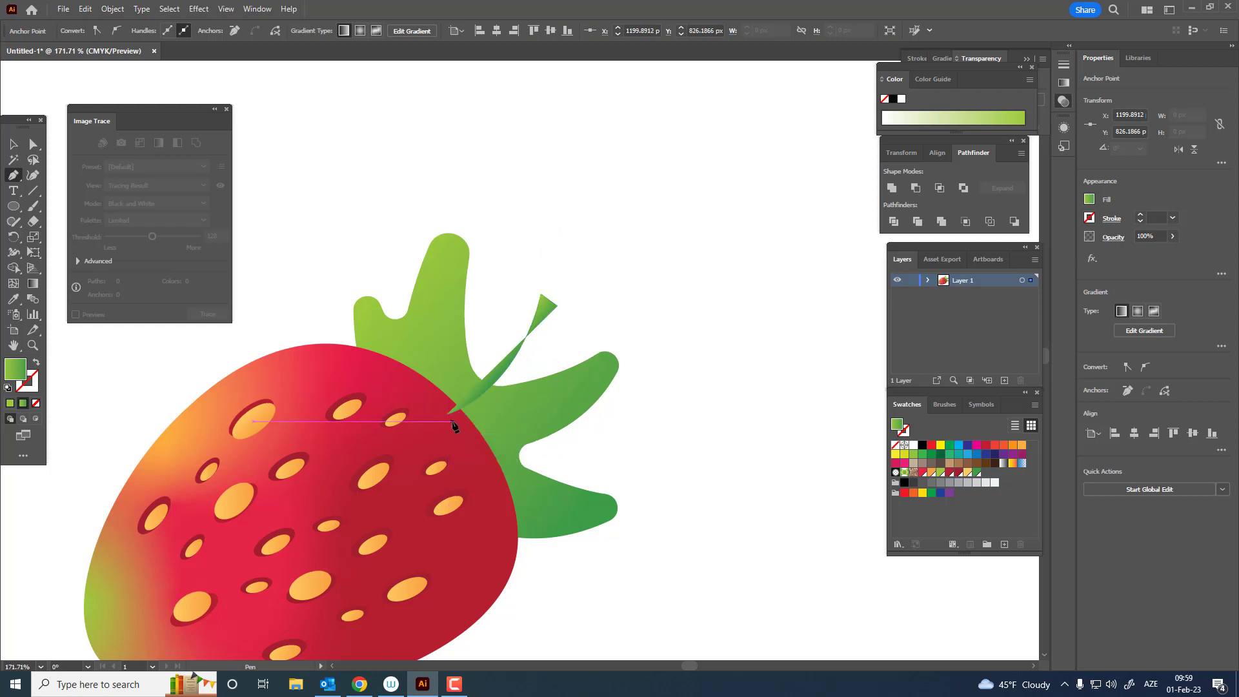
left_click_drag(381, 472, 450, 433)
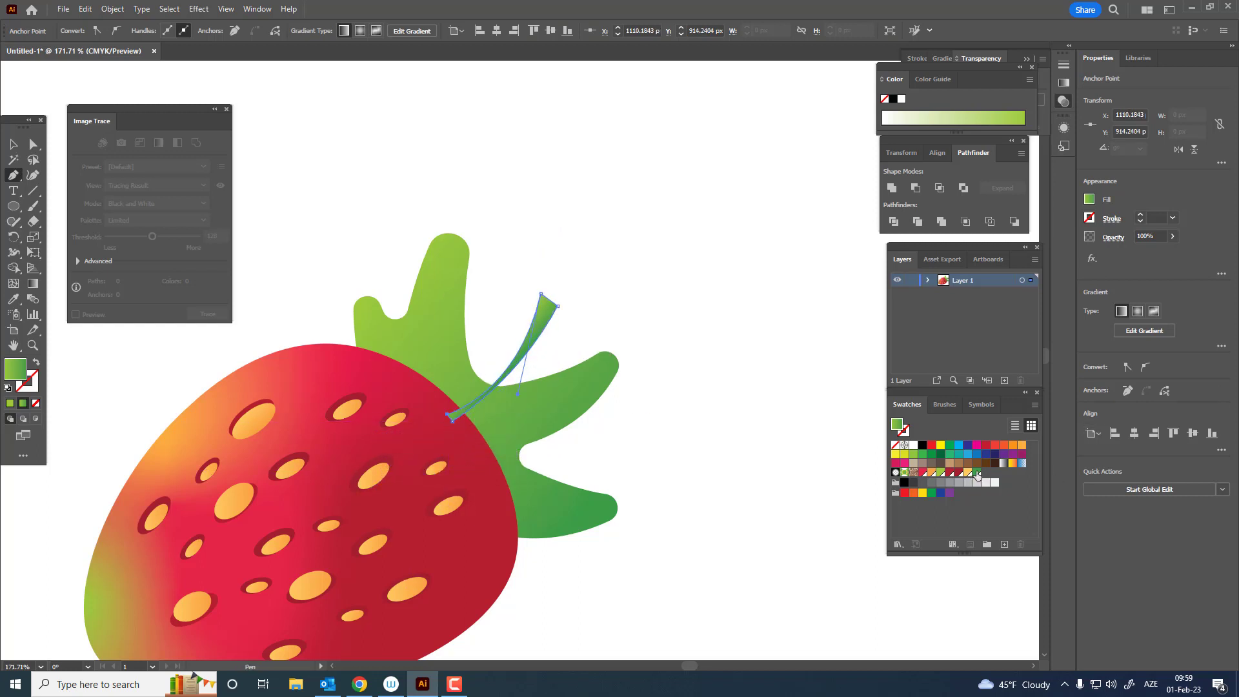
Fill the stem with the solid medium green swatch and send it to the back.
left_click(975, 473)
left_click(11, 145)
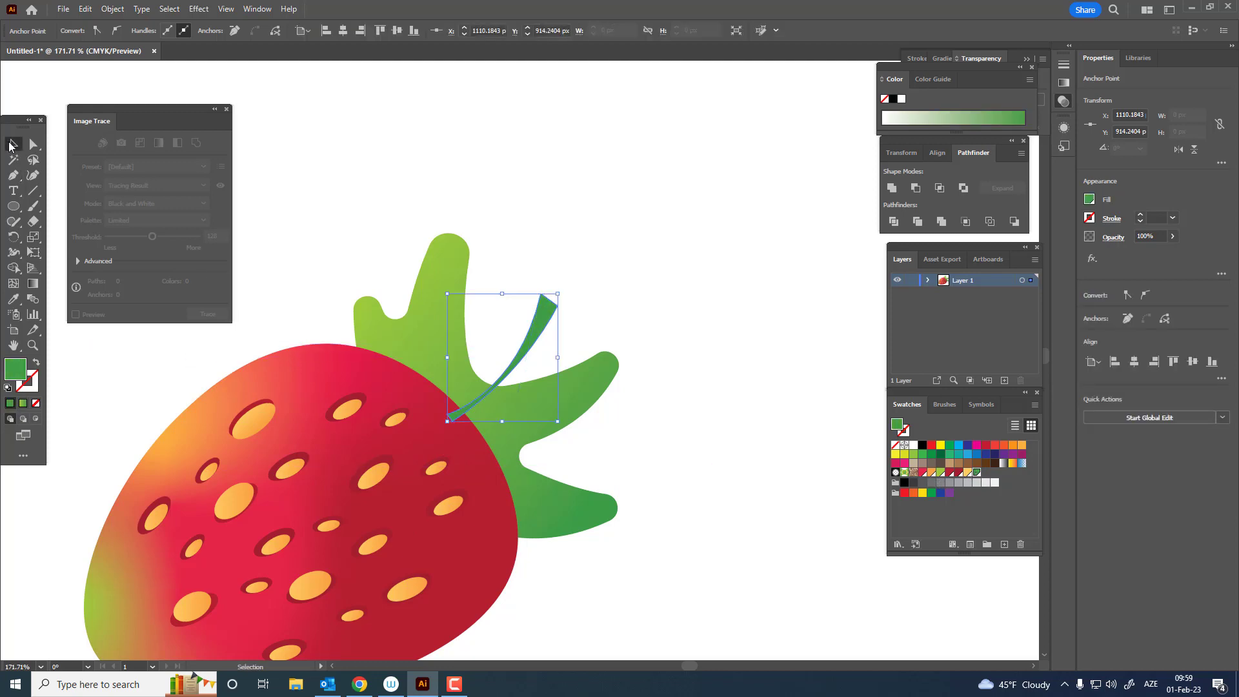
left_click(111, 10)
left_click(676, 264)
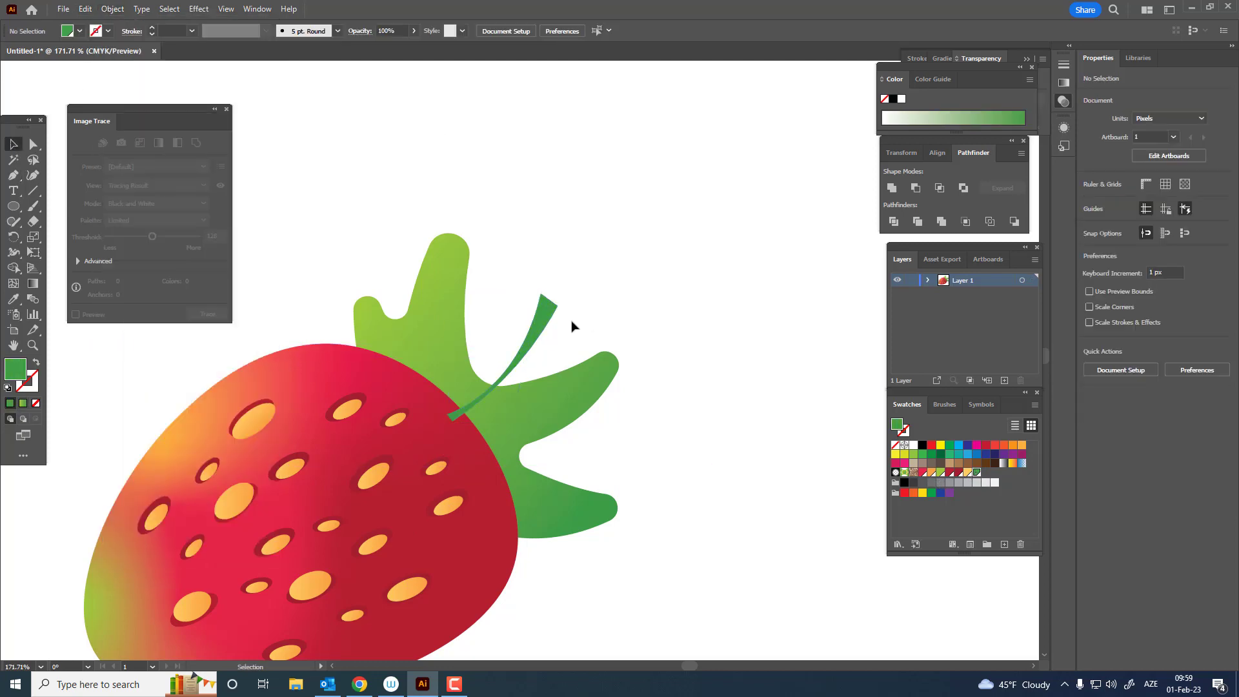
left_click(538, 306)
left_click(113, 9)
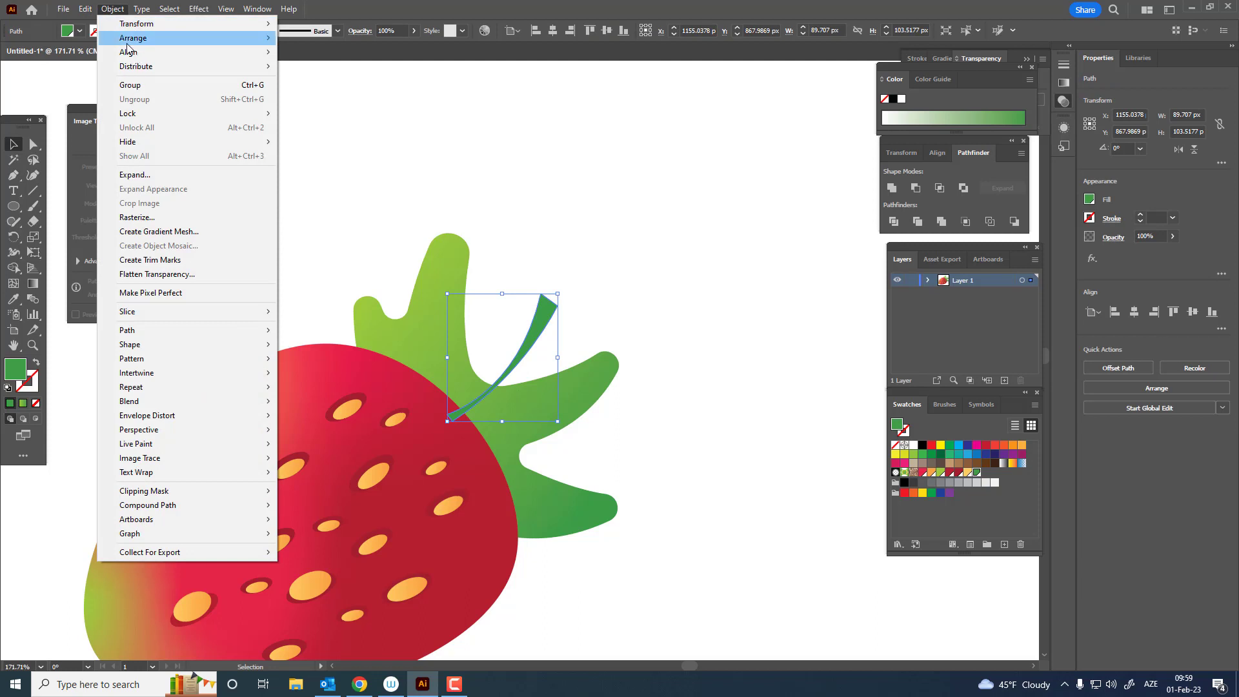
mouse_move(168, 38)
left_click(349, 81)
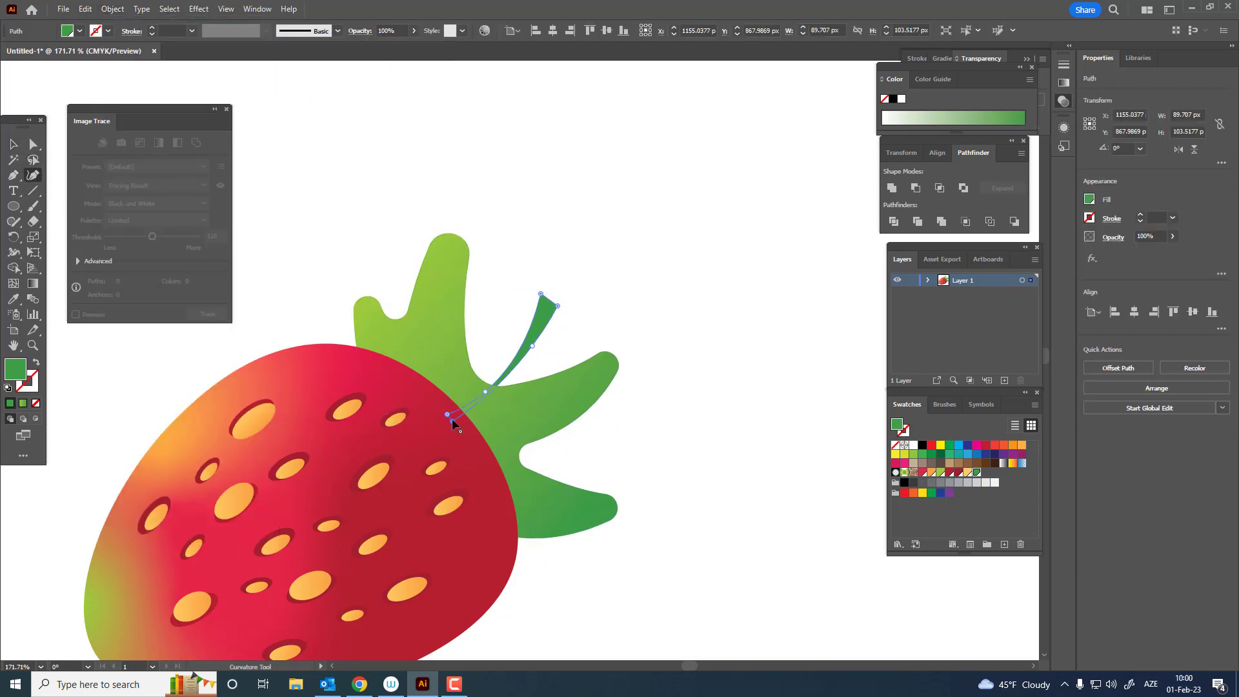
Widen the stem's base, round its upper end with a radius of about 8 px and move the stem slightly right.
left_click_drag(439, 412, 434, 410)
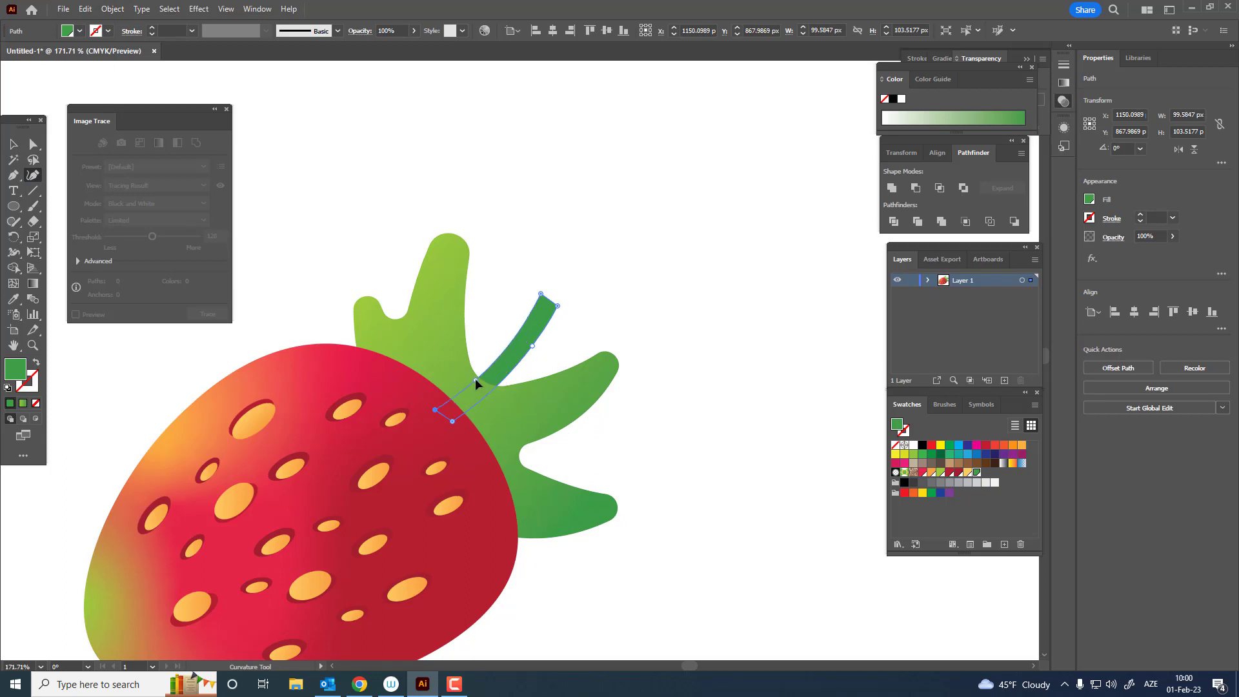
key("a")
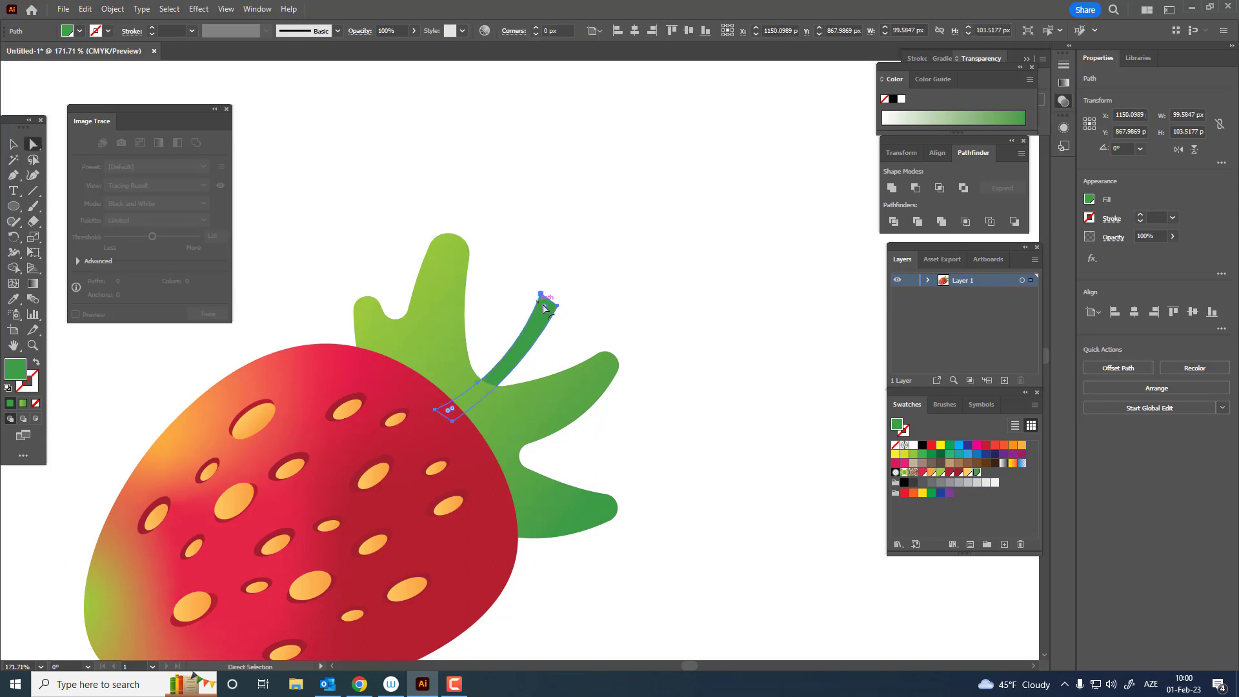
left_click_drag(510, 275, 509, 398)
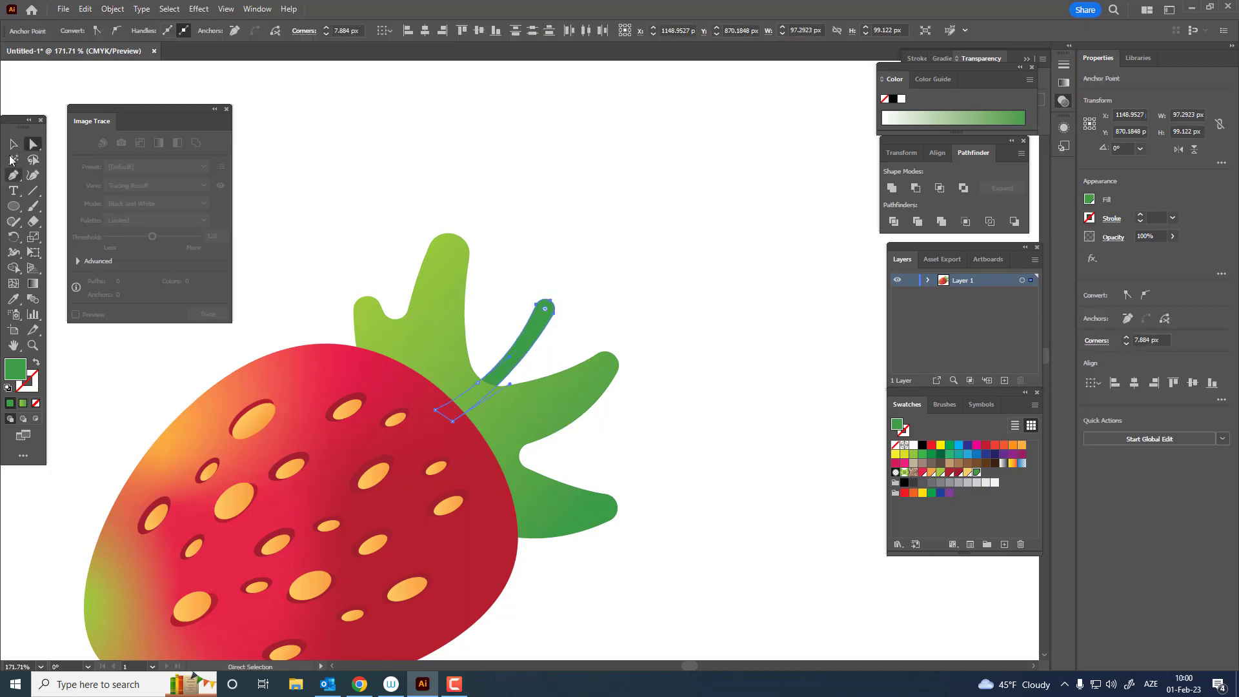
left_click(13, 145)
left_click(591, 260)
left_click_drag(539, 331, 548, 333)
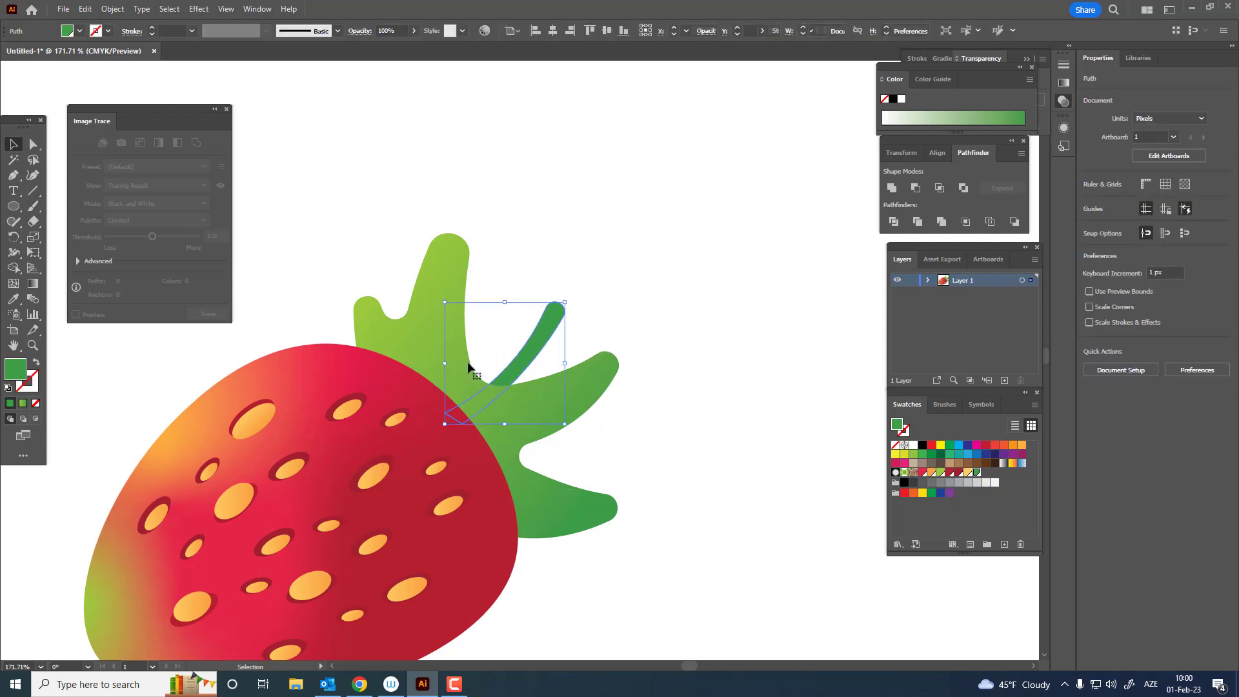
Recolor the stem to a darker bluish green.
double_click(14, 370)
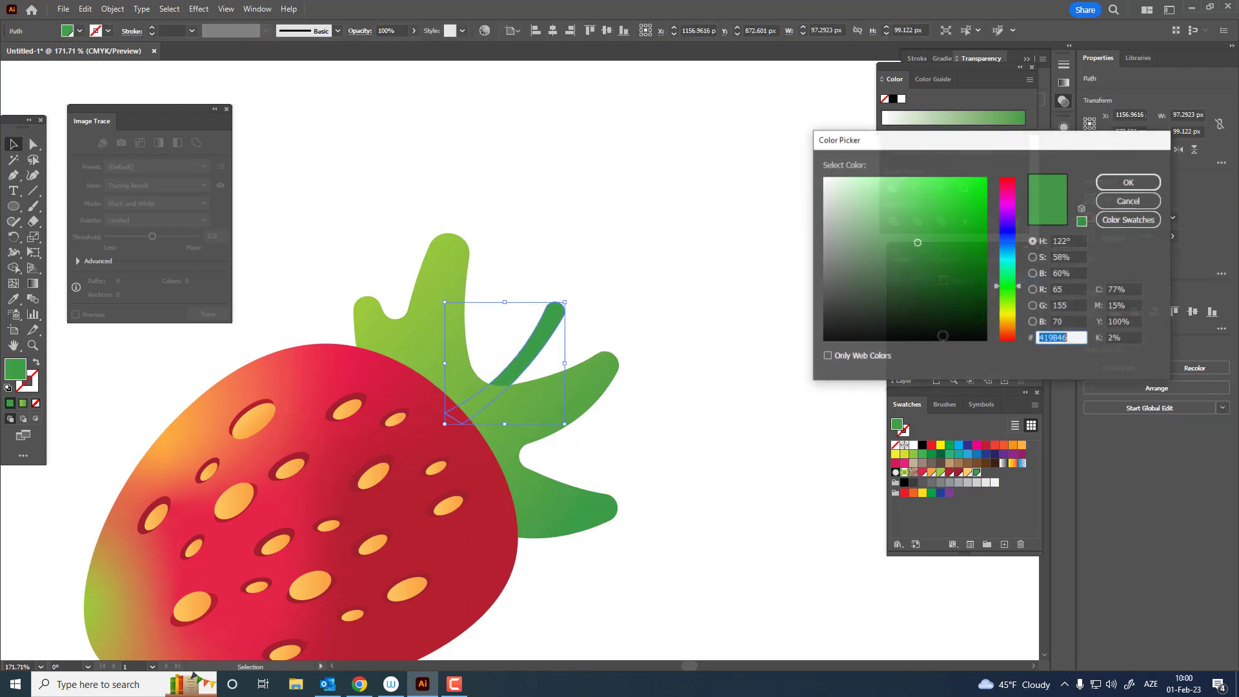
left_click(1135, 186)
left_click(723, 271)
Draw a closed, jagged dark green shadow shape over the crown's base with the Pen tool, following the leaves from upper left to lower right.
key("z")
left_click_drag(700, 271, 736, 342)
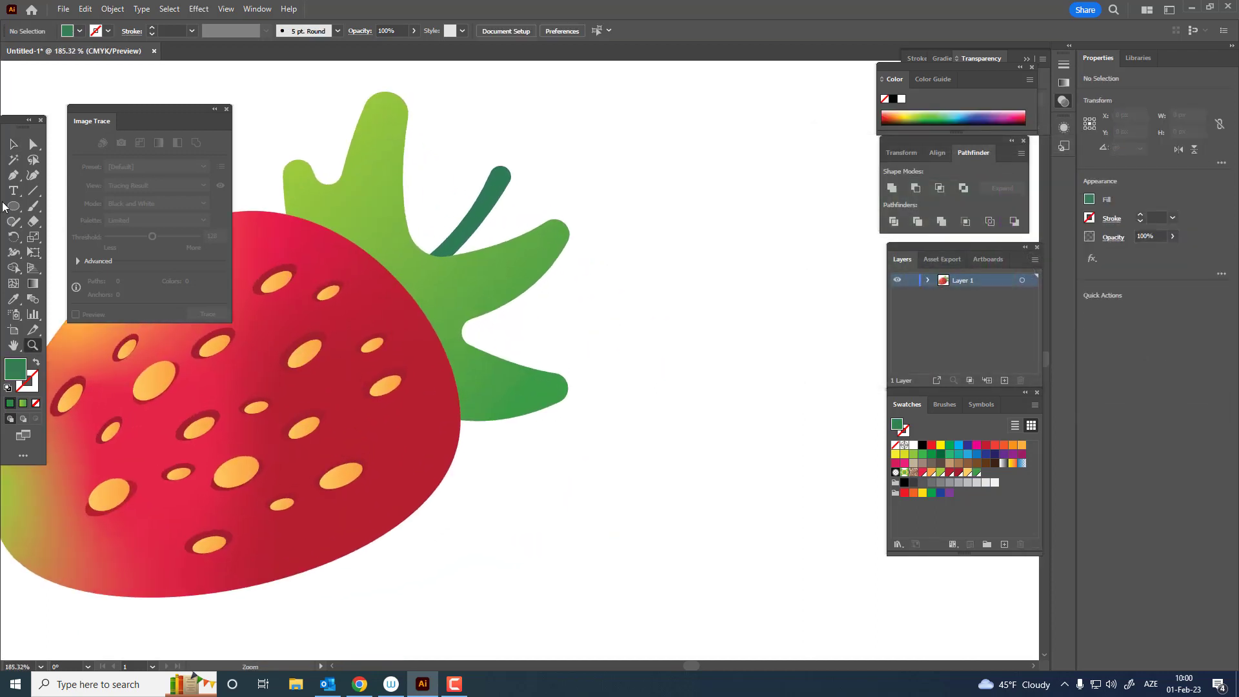
left_click_drag(311, 199, 403, 271)
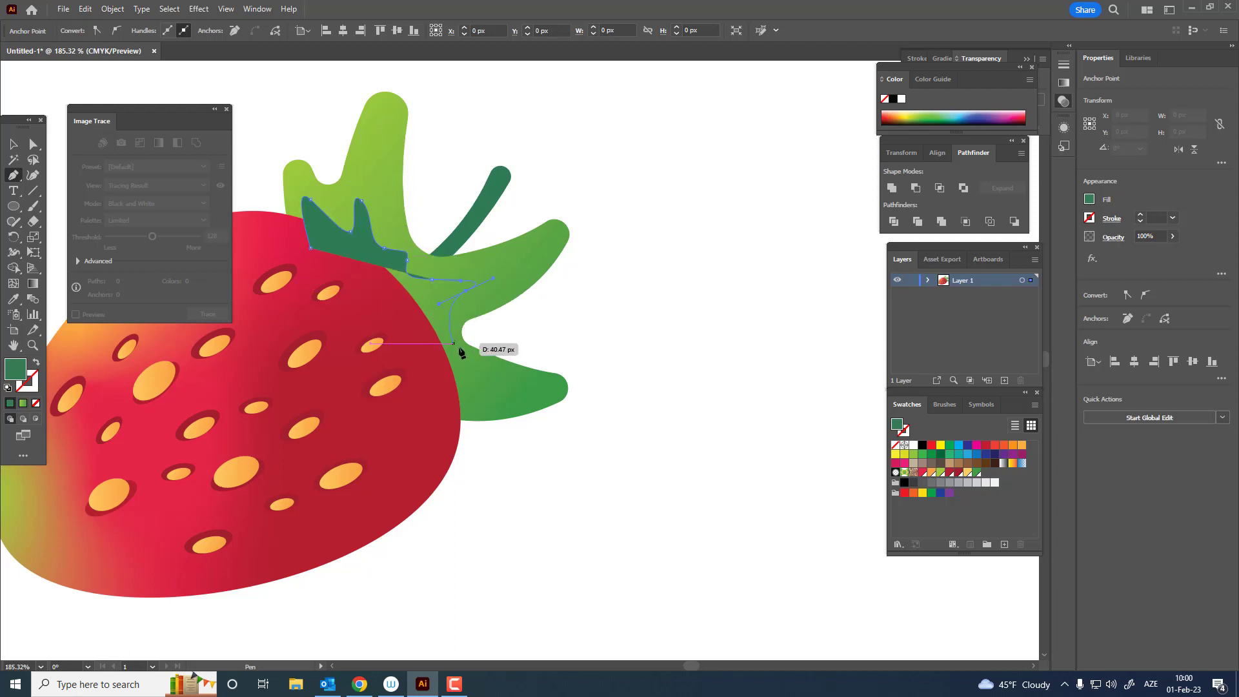
left_click_drag(504, 377, 412, 416)
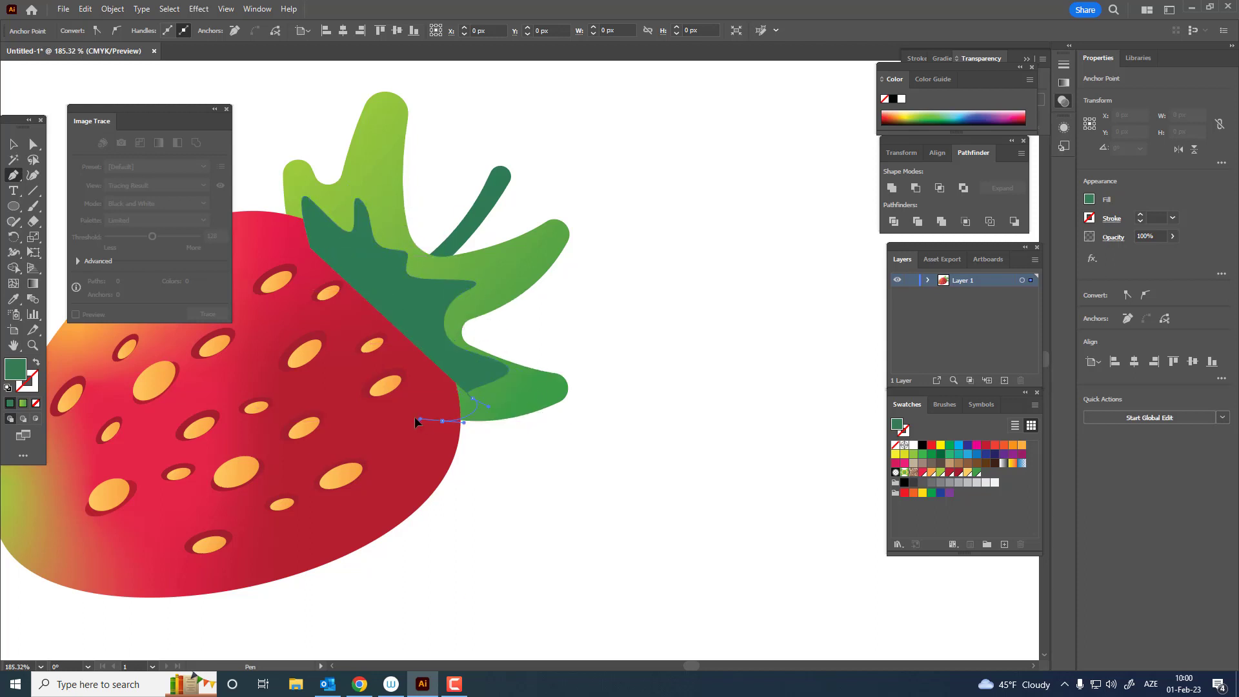
left_click_drag(310, 247, 316, 259)
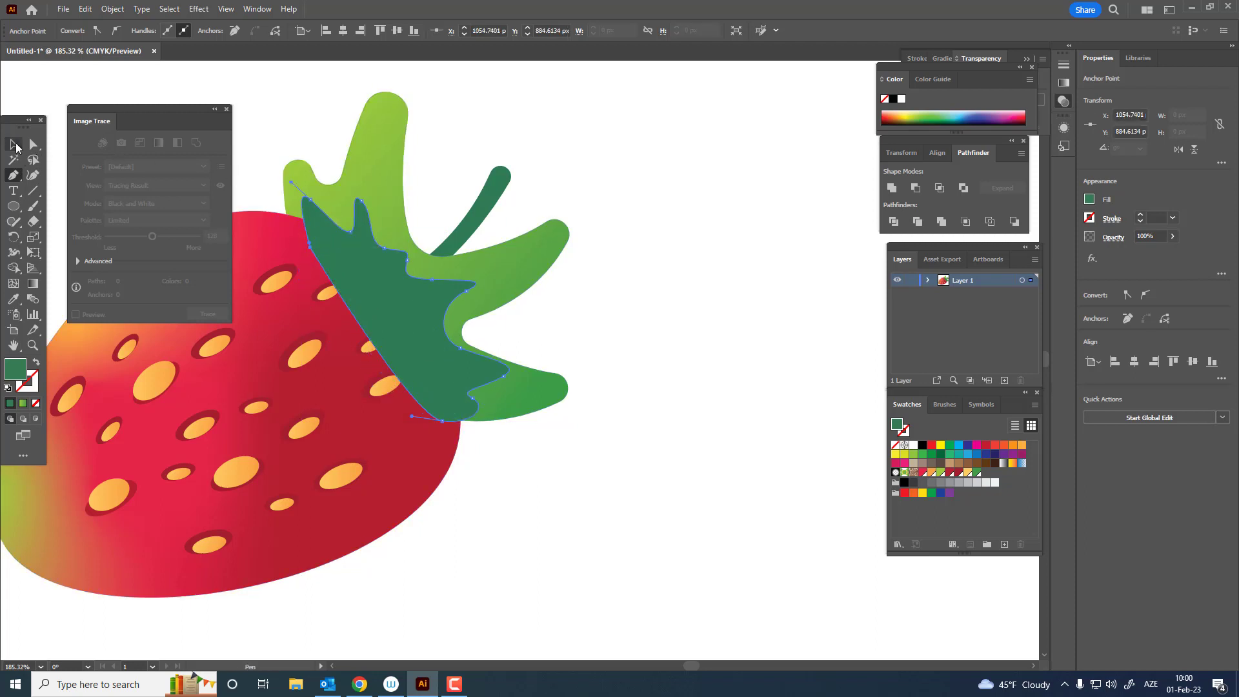
Send the leaf crown and its dark green shadow shape to the back, behind the strawberry body.
left_click(13, 144)
left_click(513, 253, "shift")
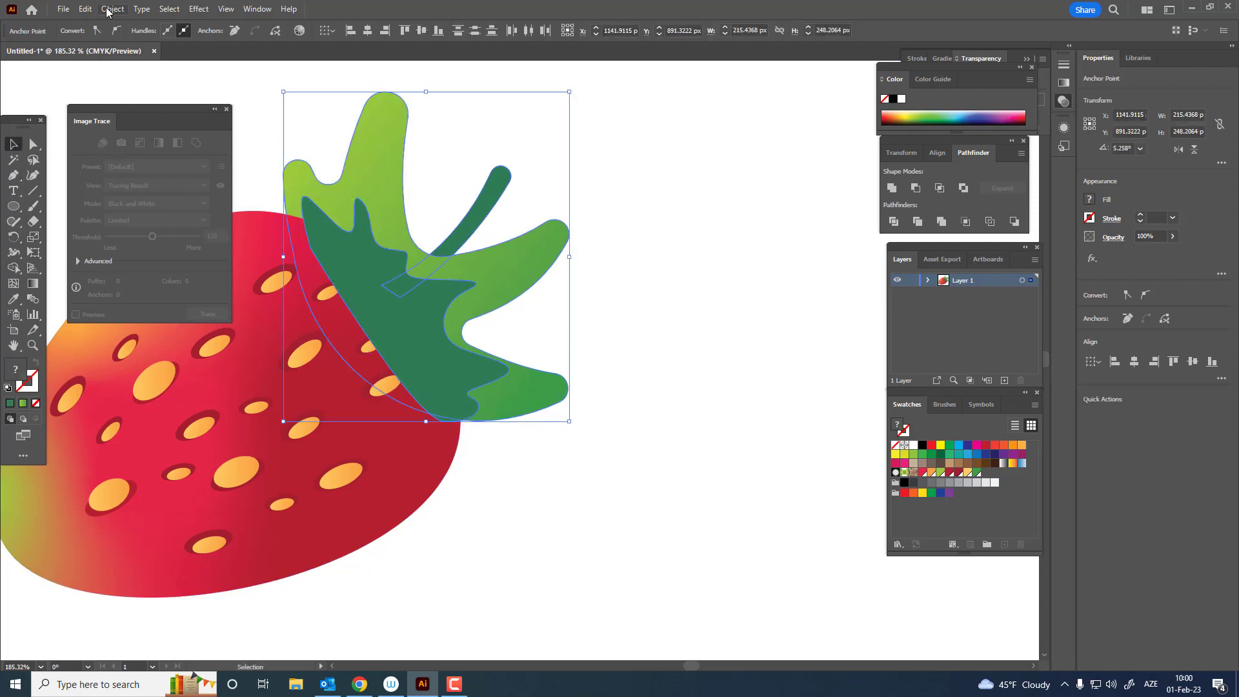
left_click(108, 12)
left_click(329, 82)
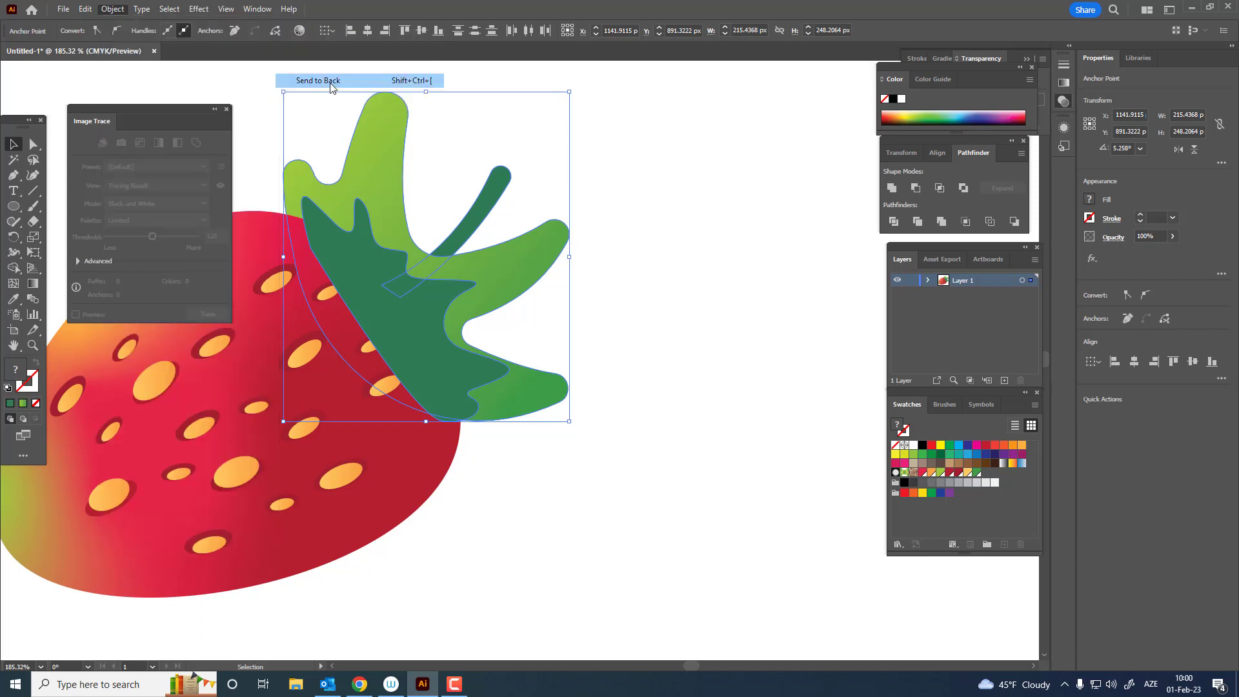
left_click(586, 376)
left_click(475, 362)
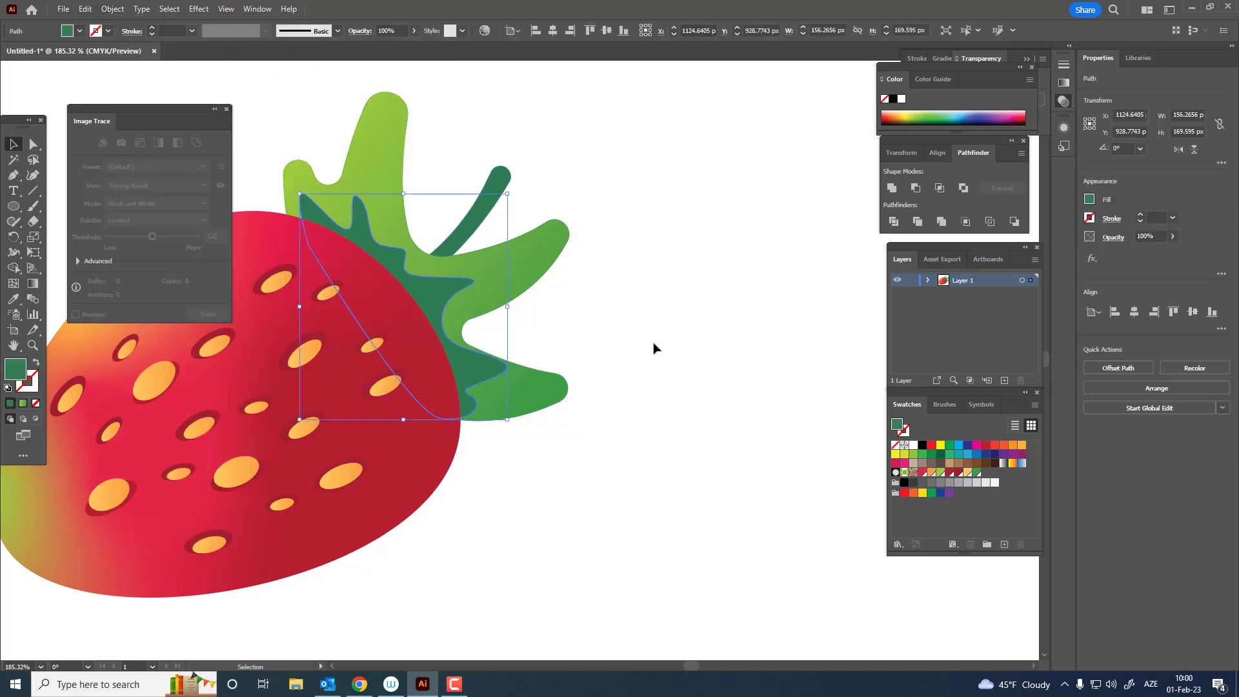
left_click(653, 349)
Draw a closed crescent along the lower right inner edge of the strawberry with the Pen tool, about 180 px wide and 219 px tall.
key("z")
left_click_drag(653, 348, 517, 323)
left_click_drag(518, 378, 654, 351)
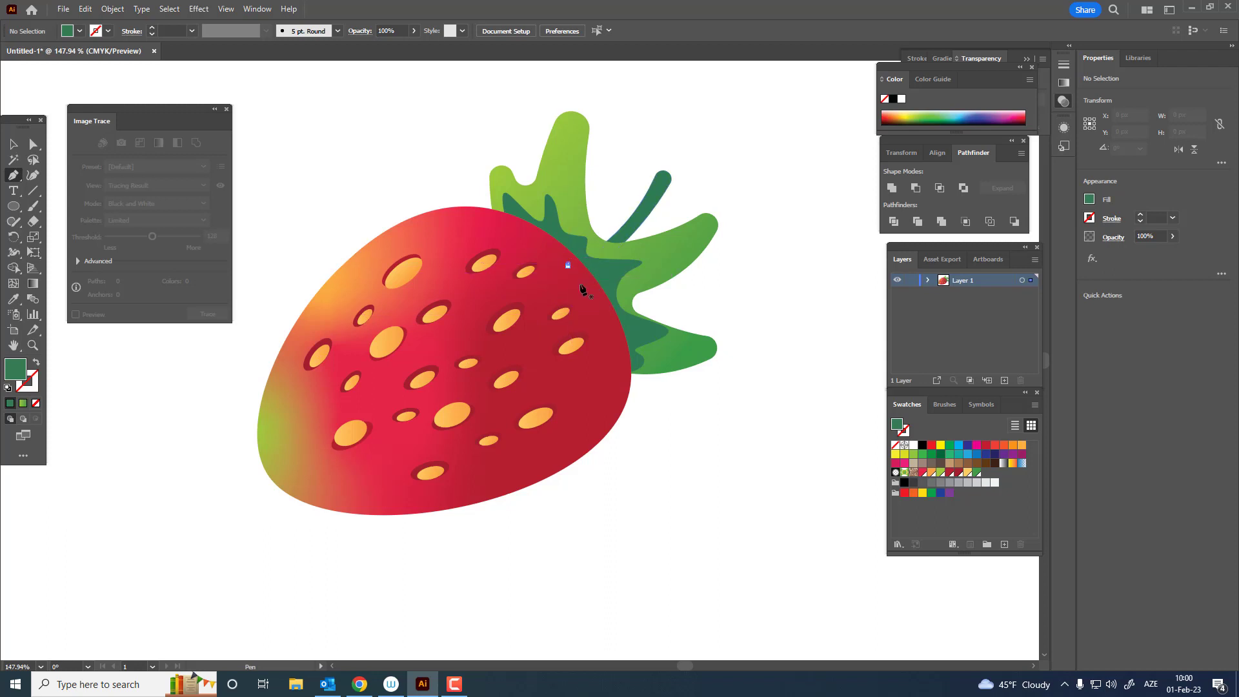
left_click(567, 263)
left_click_drag(434, 495, 106, 553)
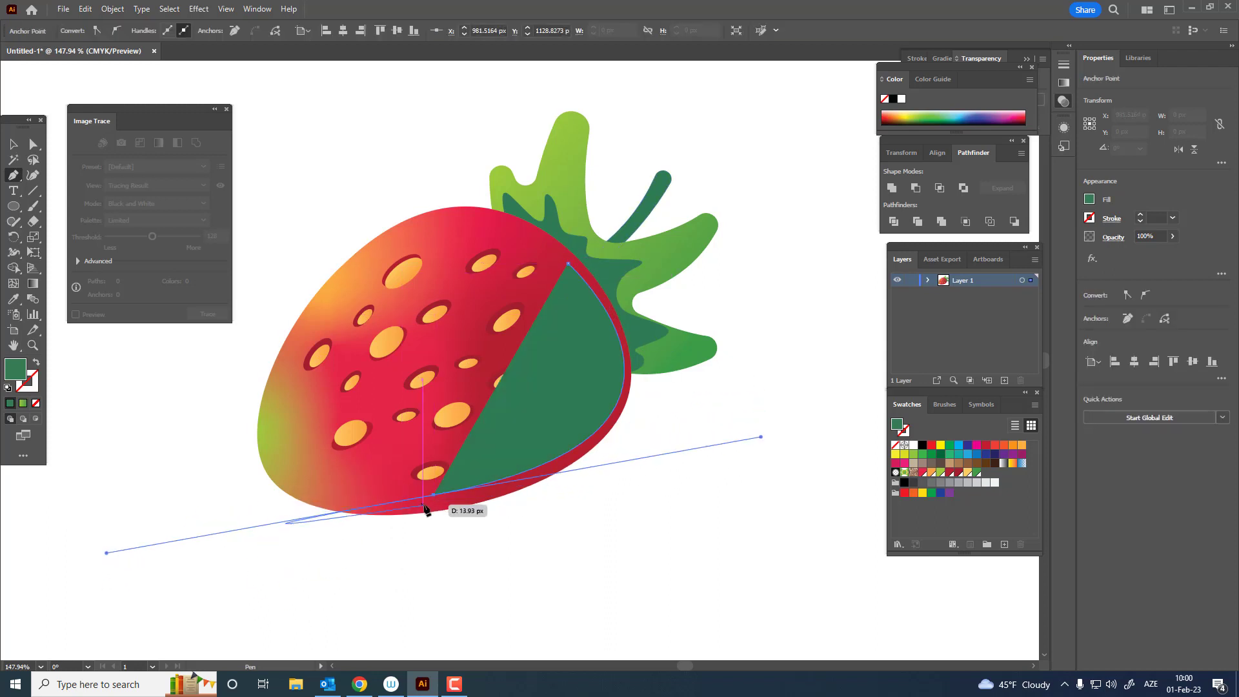
left_click_drag(568, 264, 478, 113)
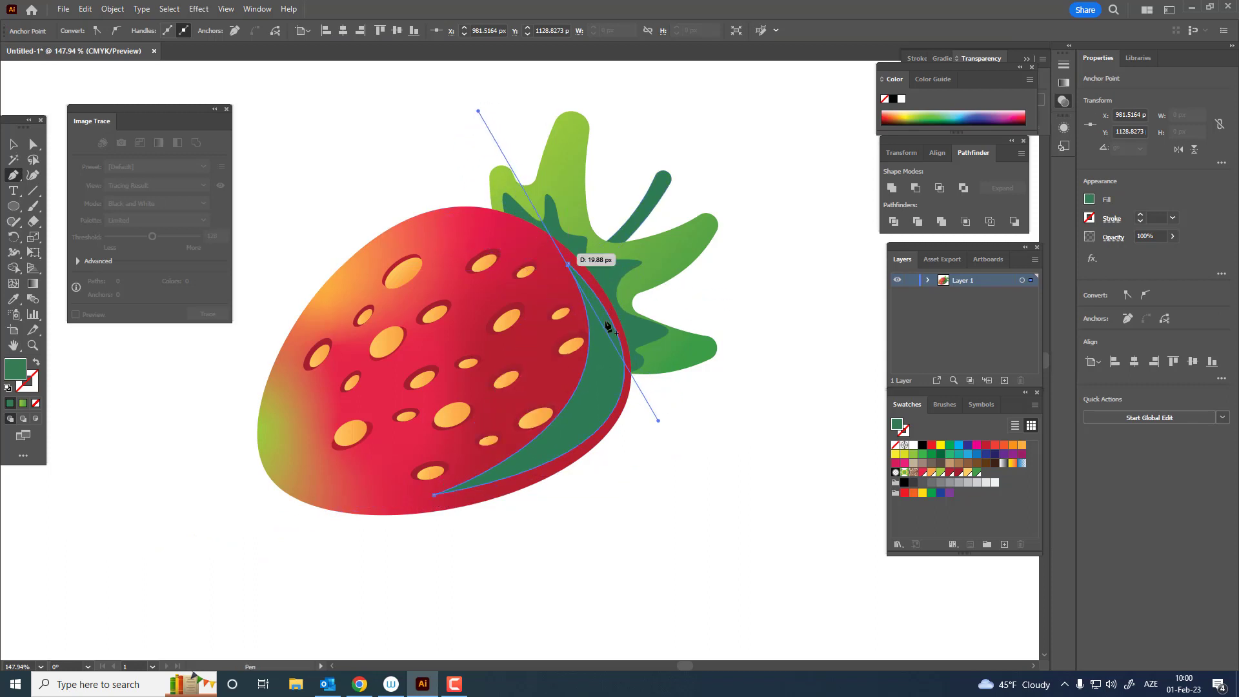
Reduce the crescent's opacity to 42% and change its fill to black (000000).
key("z")
left_click_drag(582, 364, 541, 395)
key("v")
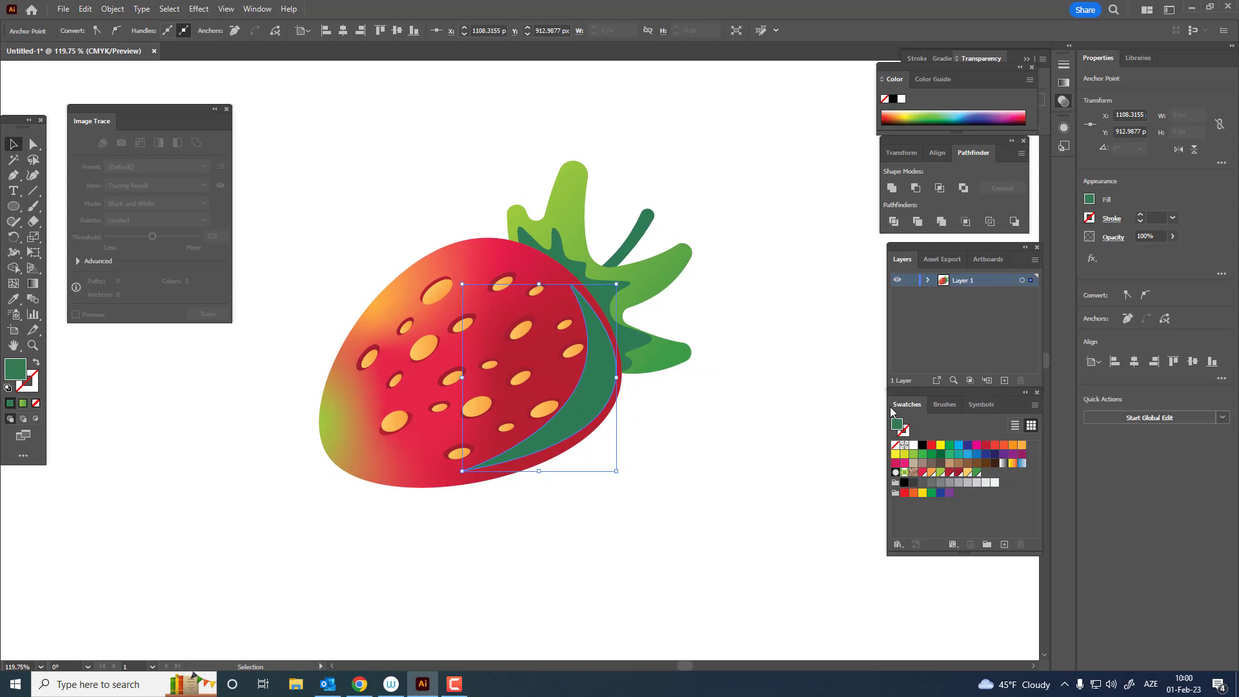
left_click(610, 386)
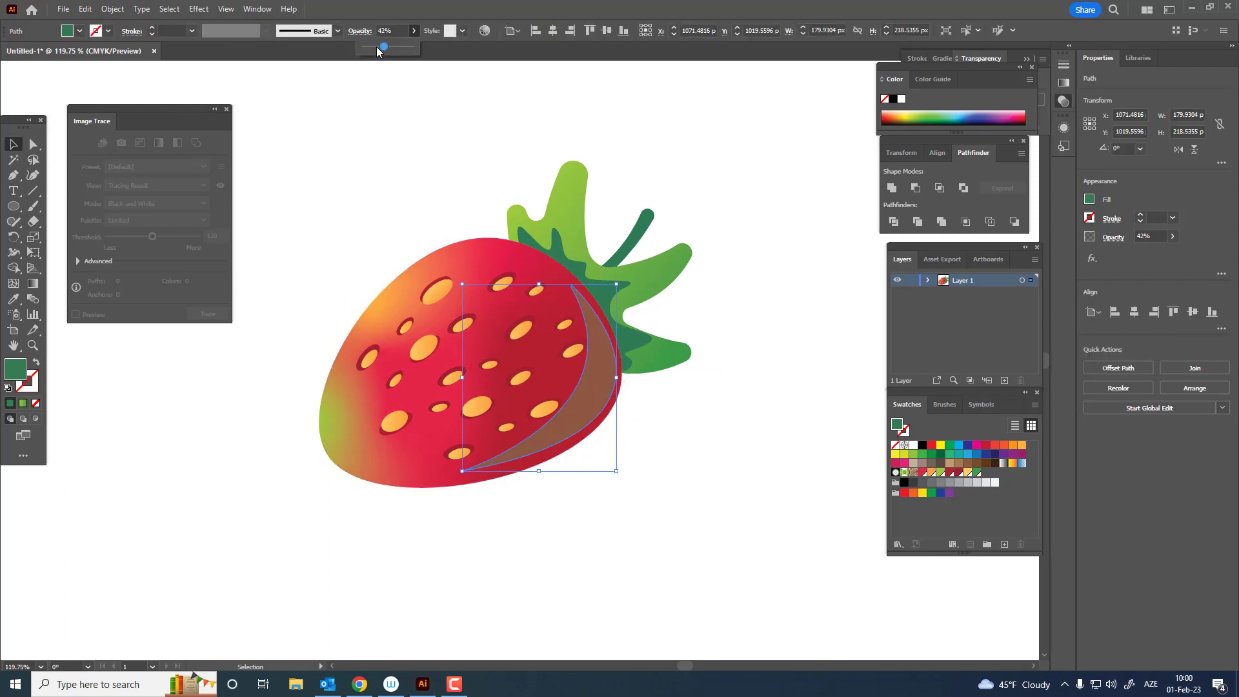
left_click(754, 353)
key("space")
left_click_drag(679, 401, 703, 445)
left_click(594, 427)
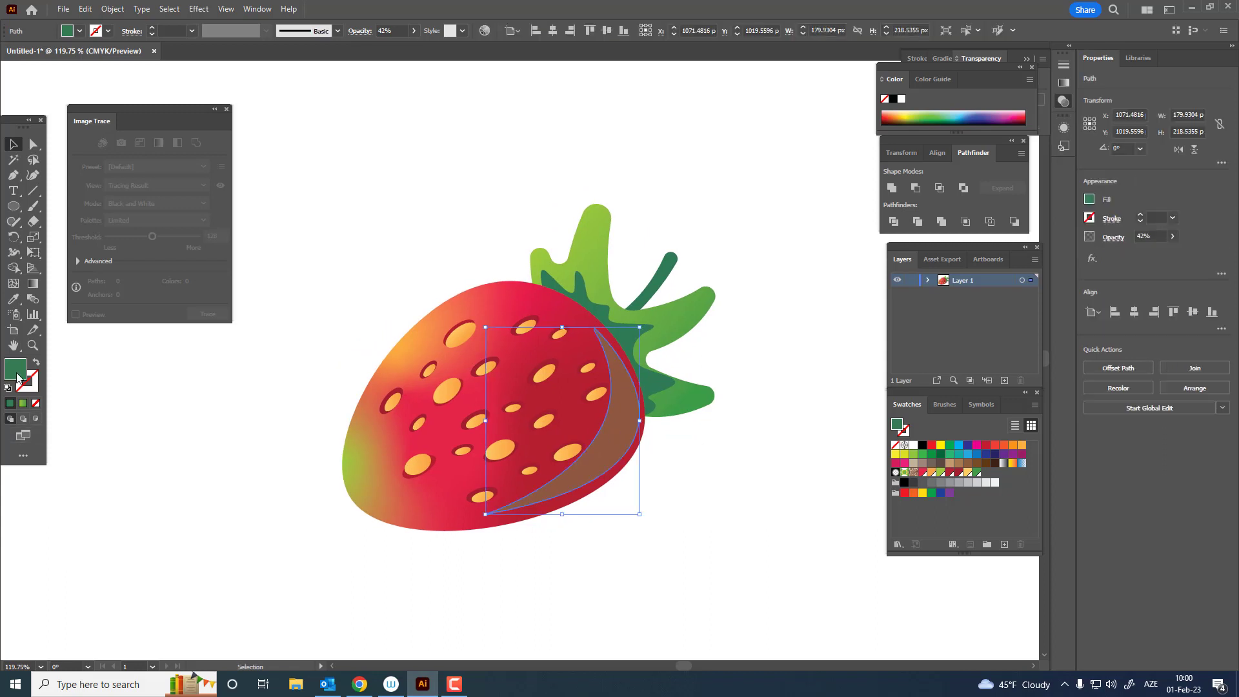
double_click(897, 425)
left_click(825, 340)
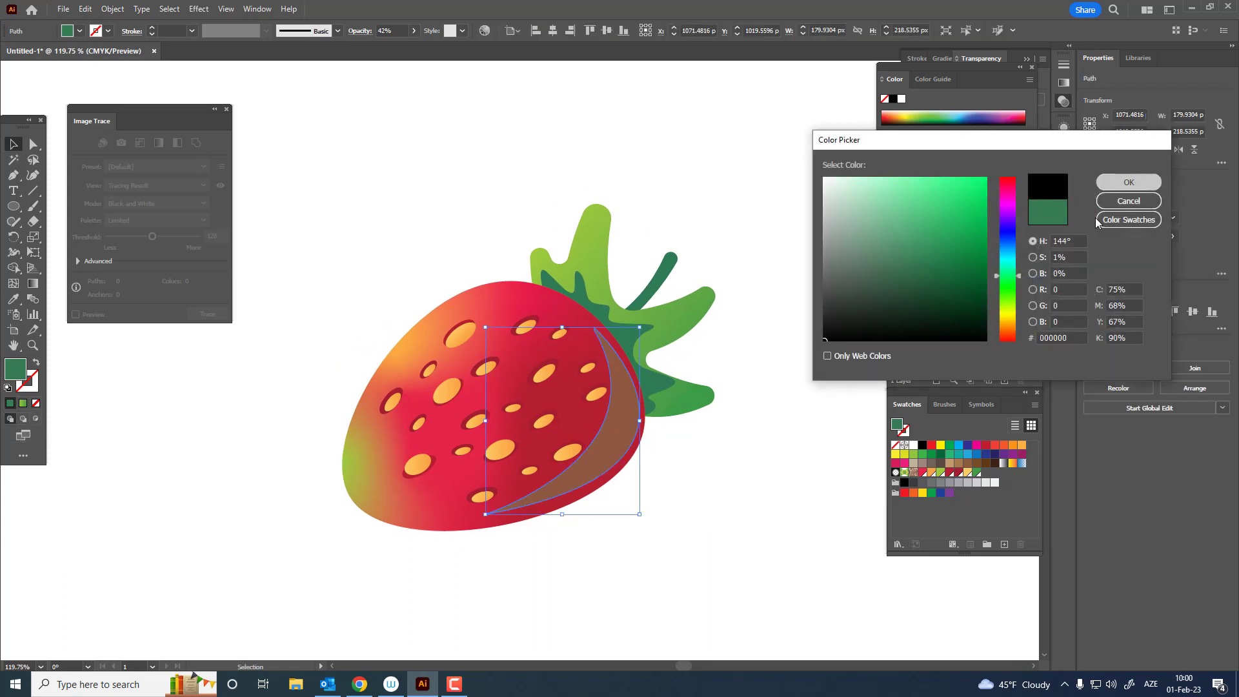
left_click(1129, 182)
scroll(710, 464, "down", 2)
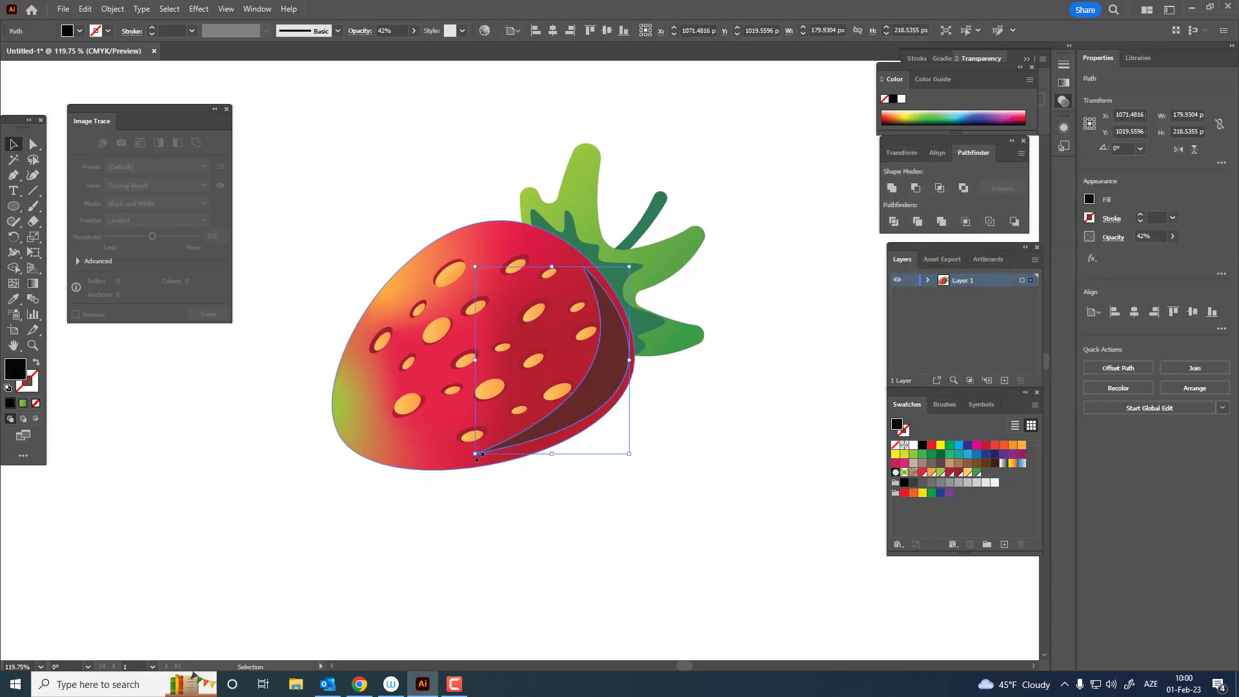
Stretch the black crescent toward the lower left to about 233 by 230 px and set its opacity to 10%.
left_click_drag(477, 456, 430, 465)
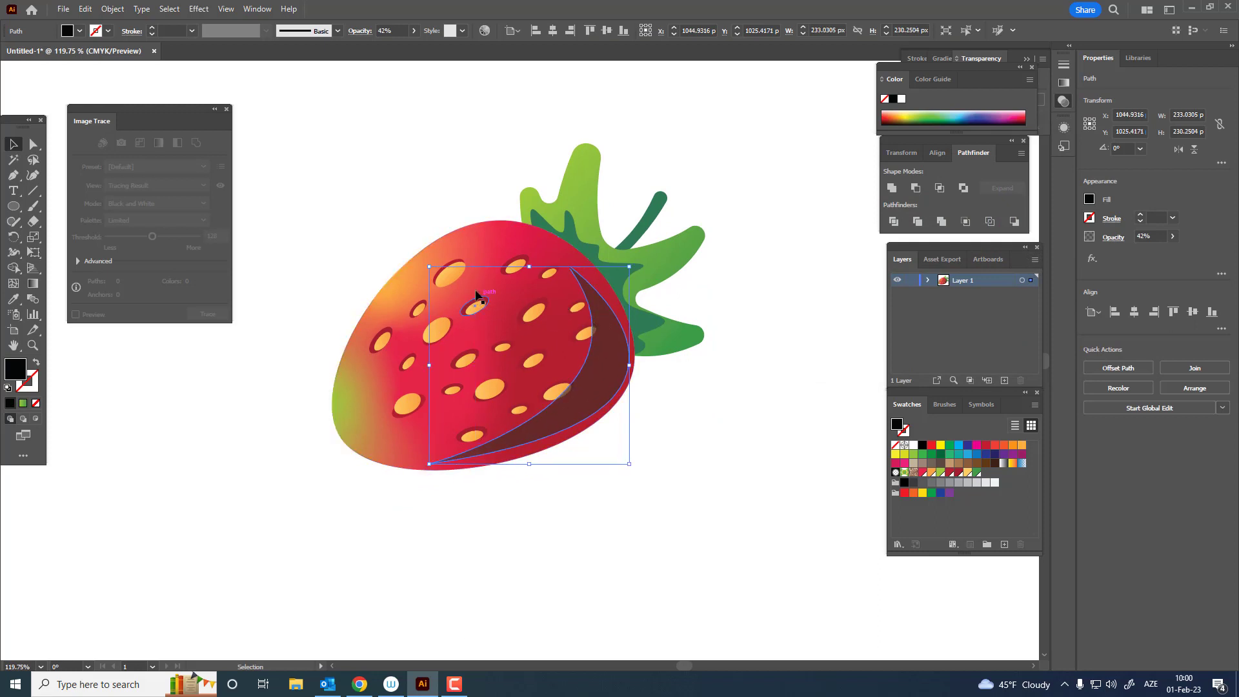
left_click(411, 31)
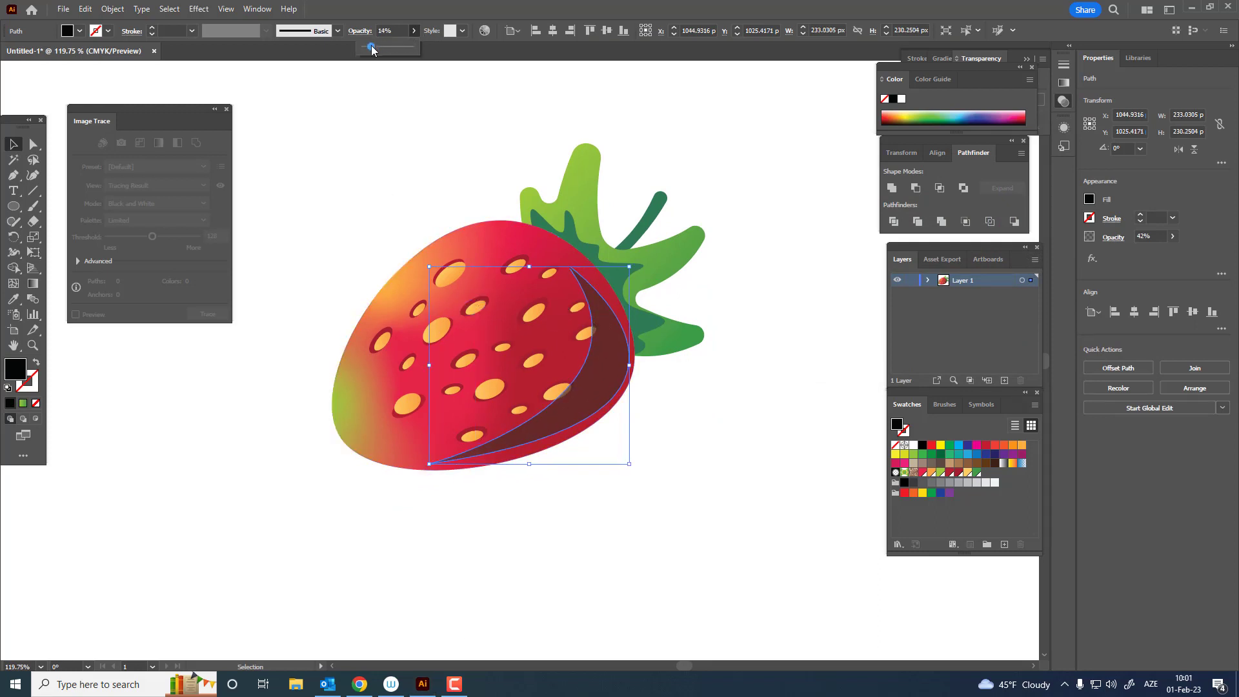
left_click_drag(372, 47, 370, 47)
left_click(718, 349)
Draw a closed, bent highlight shape along the strawberry's upper left edge with the Pen tool, about 219 px wide and 157 px tall.
key("space")
left_click_drag(741, 425, 740, 463)
key("ctrl+space")
left_click_drag(548, 447, 607, 451)
key("space")
left_click_drag(539, 417, 573, 438)
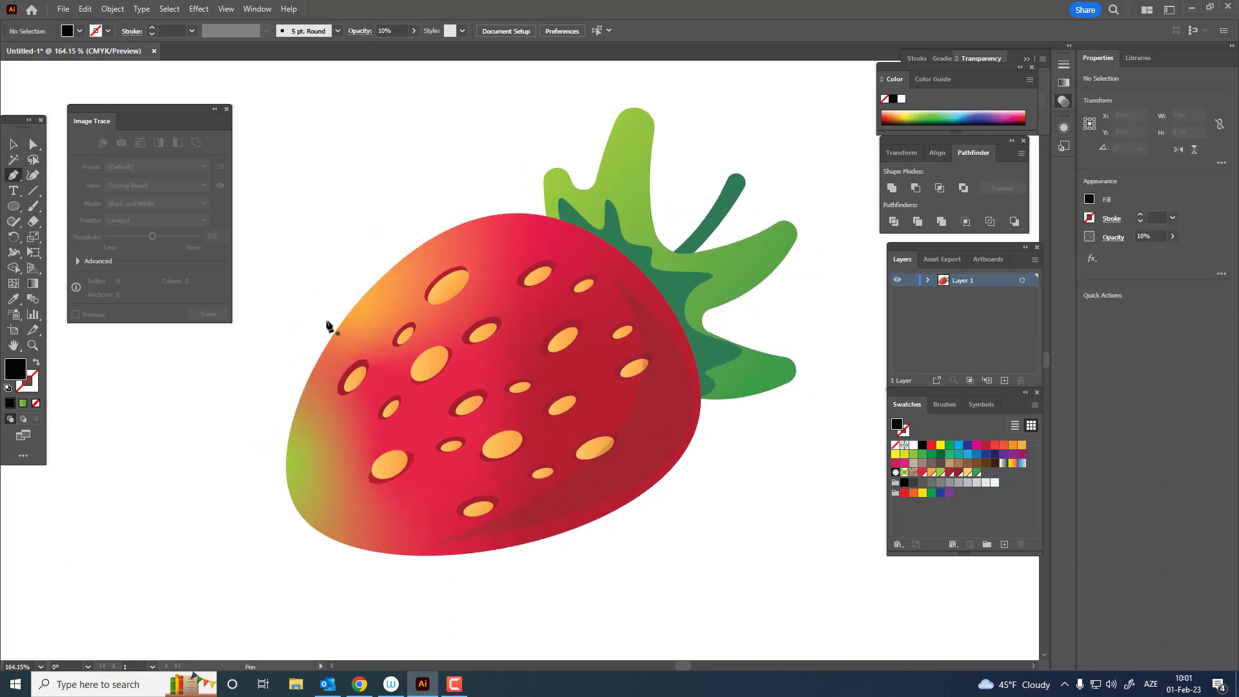
left_click_drag(317, 438, 332, 489)
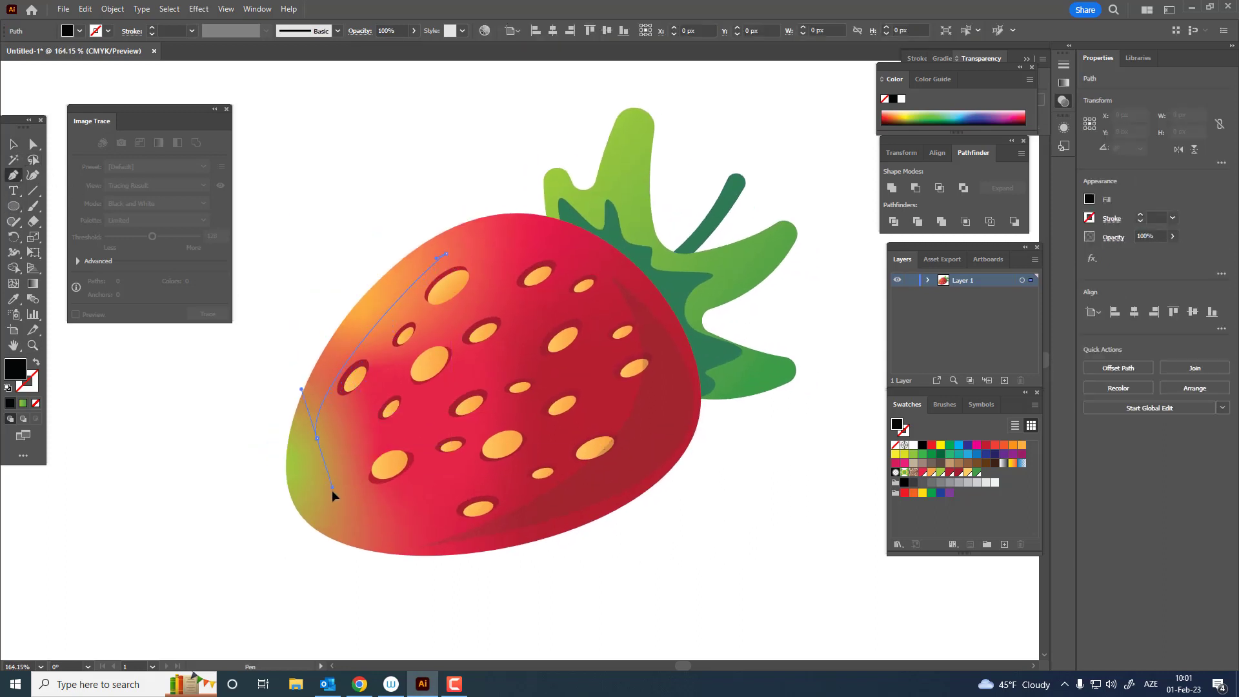
left_click(318, 439)
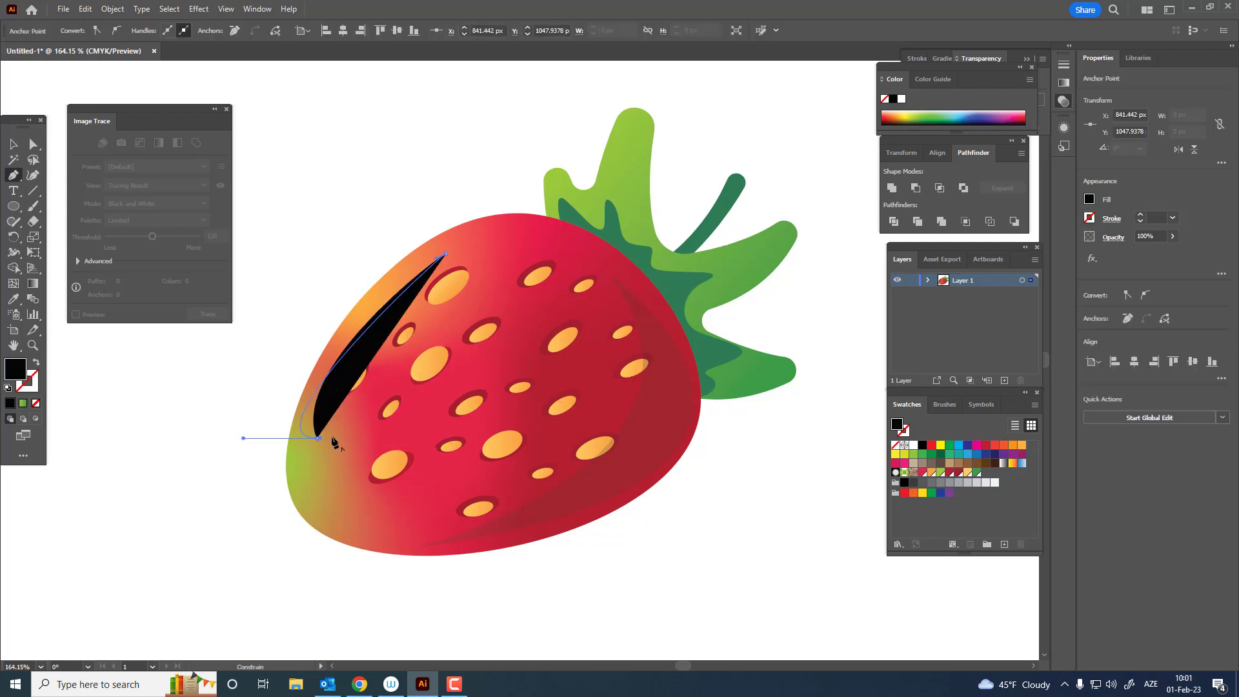
left_click_drag(440, 310, 488, 296)
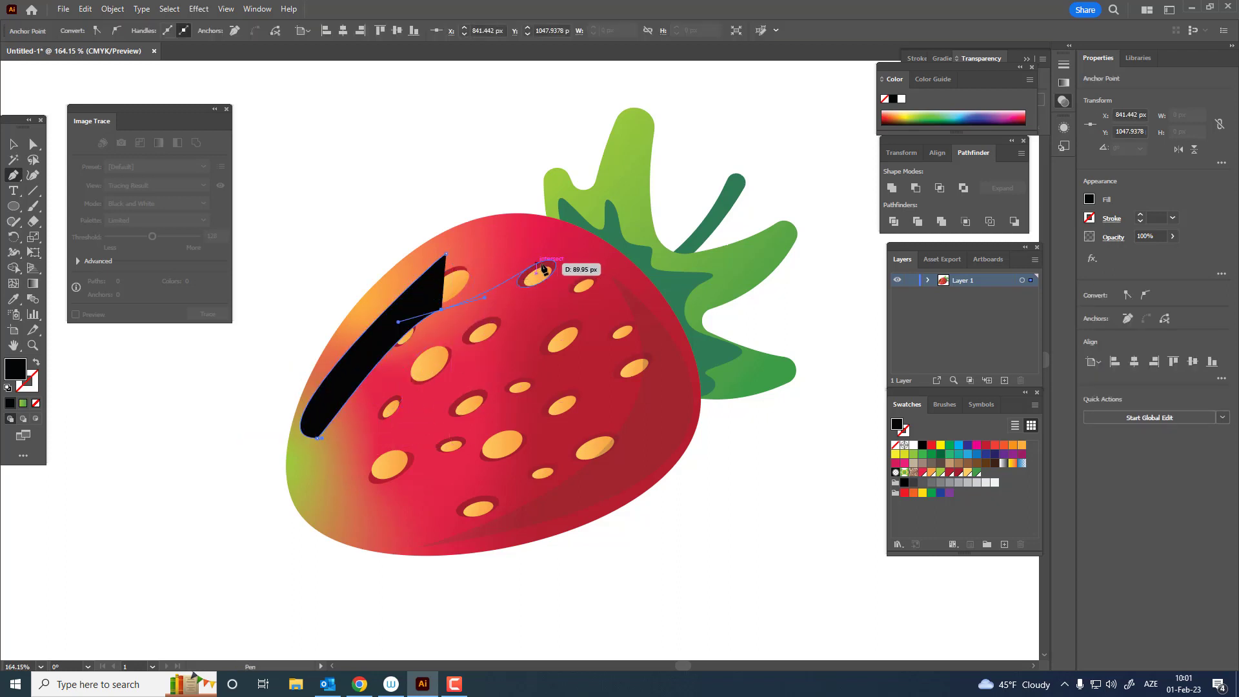
left_click(558, 308)
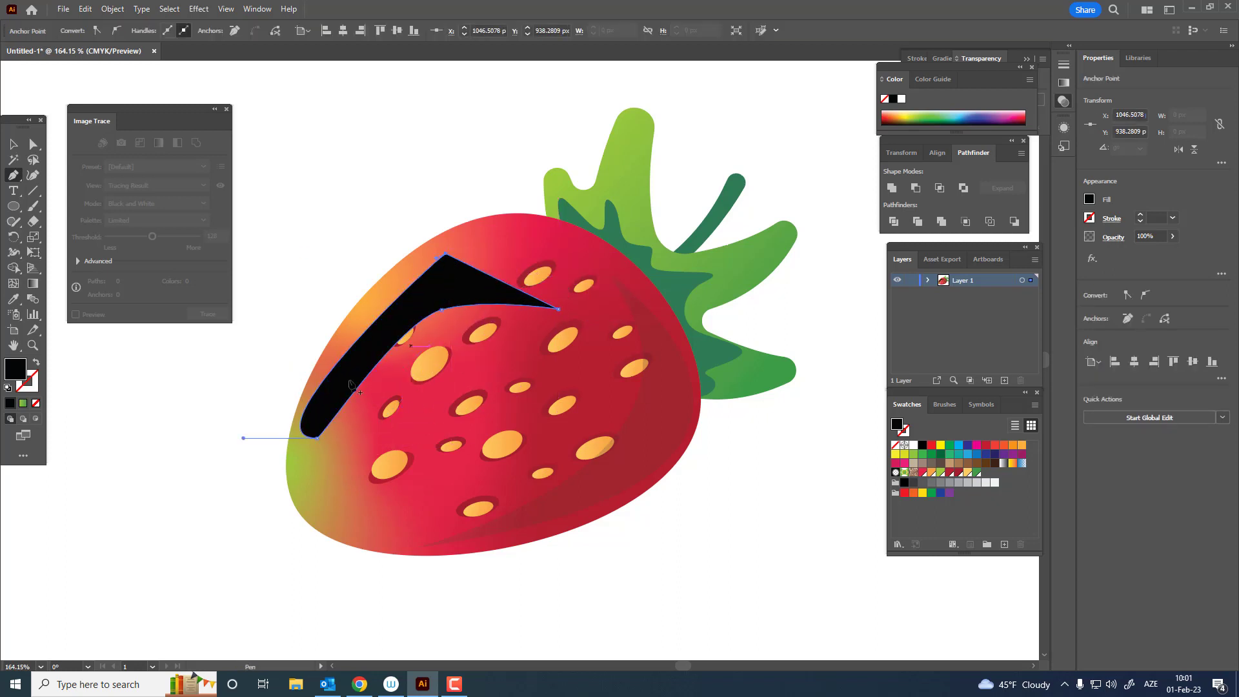
Fill the highlight with a diagonal gradient from opaque white at its lower left to white at 0% opacity at its upper right.
key("g")
left_click(364, 352)
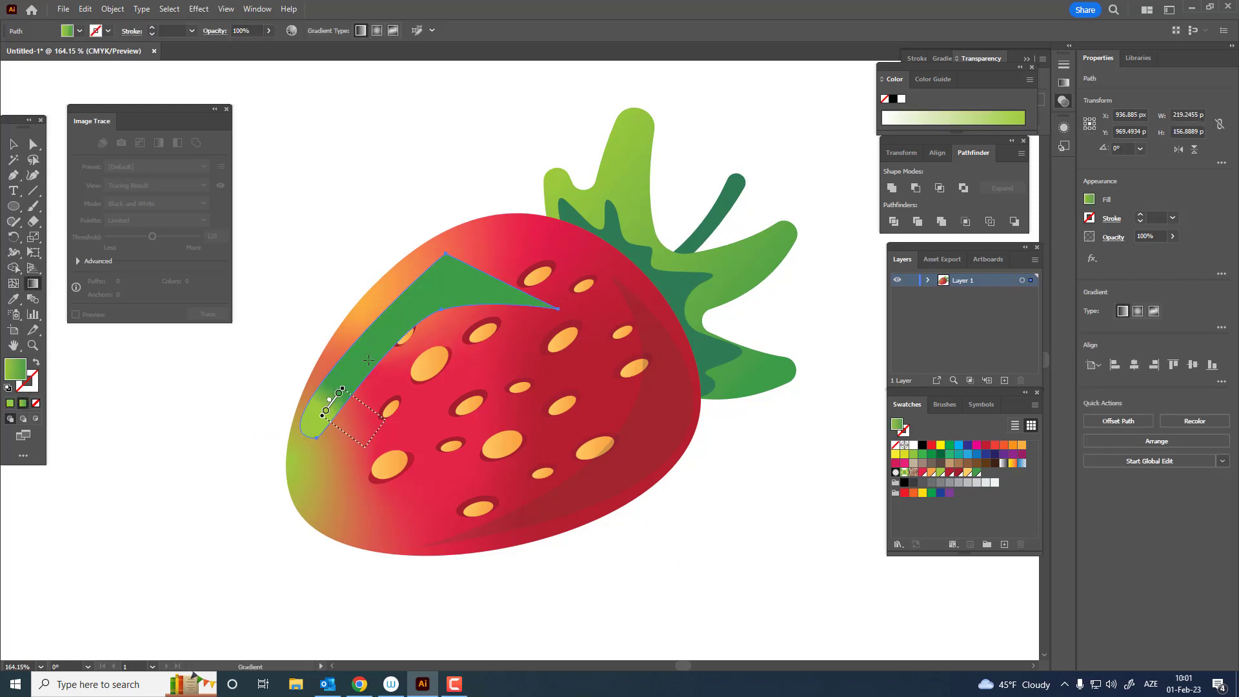
left_click_drag(348, 433, 469, 312)
double_click(349, 434)
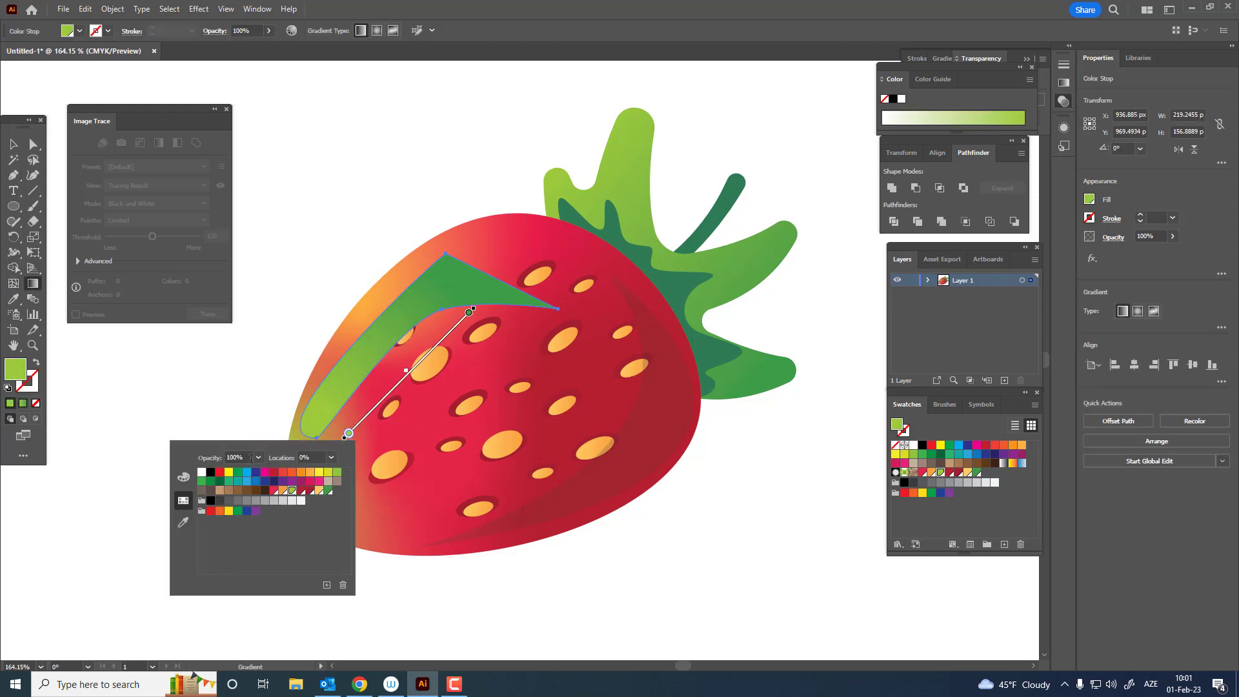
left_click(202, 472)
double_click(470, 312)
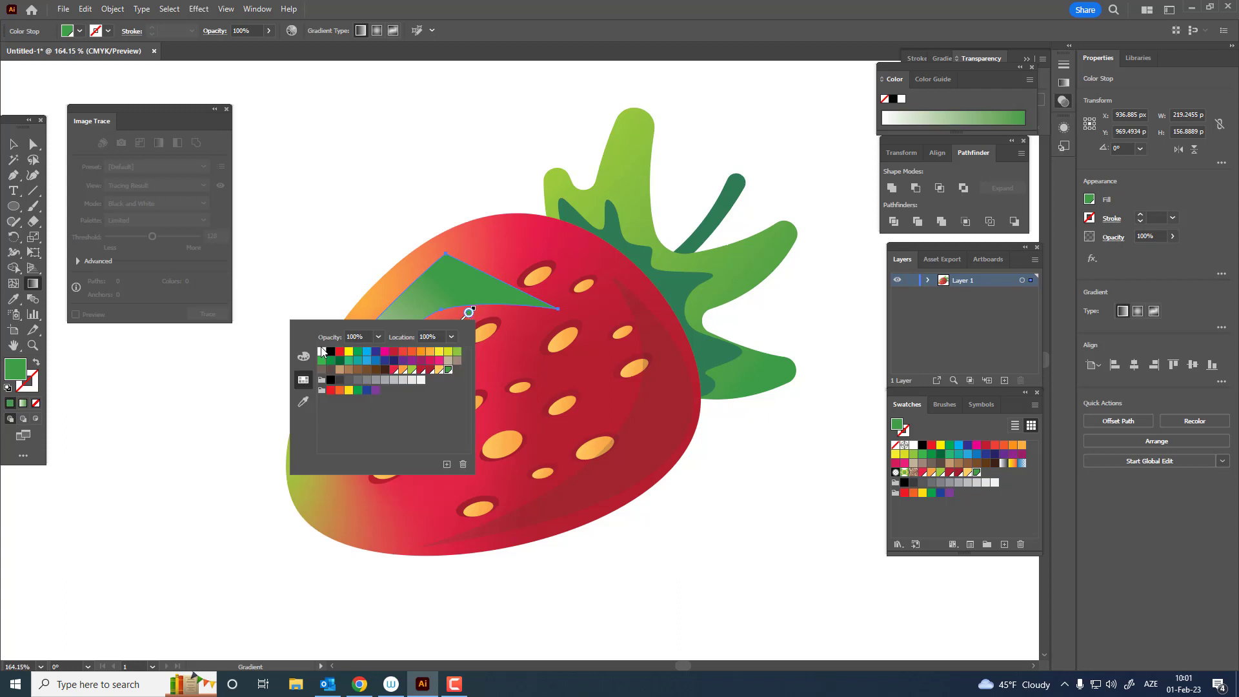
left_click(322, 351)
left_click(378, 336)
left_click(388, 353)
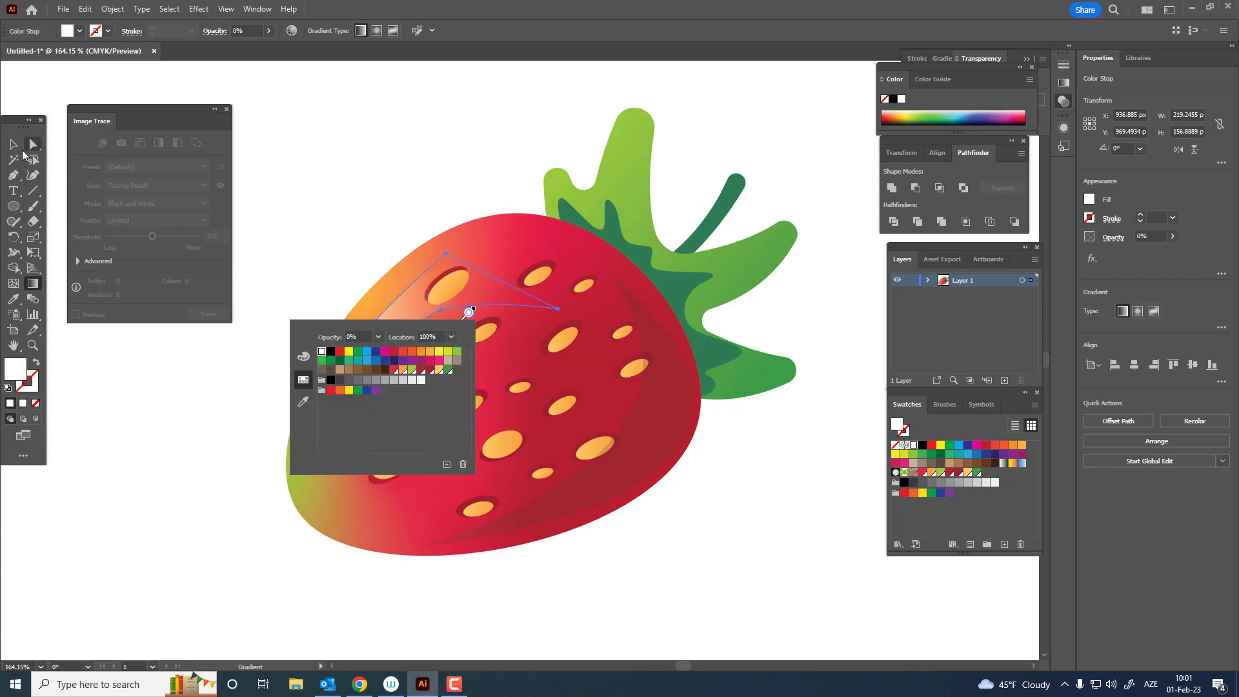
left_click(583, 321)
Reshape the upper left highlight with the Curvature tool, adding and moving points to round its ends and follow the body's curve.
left_click(33, 178)
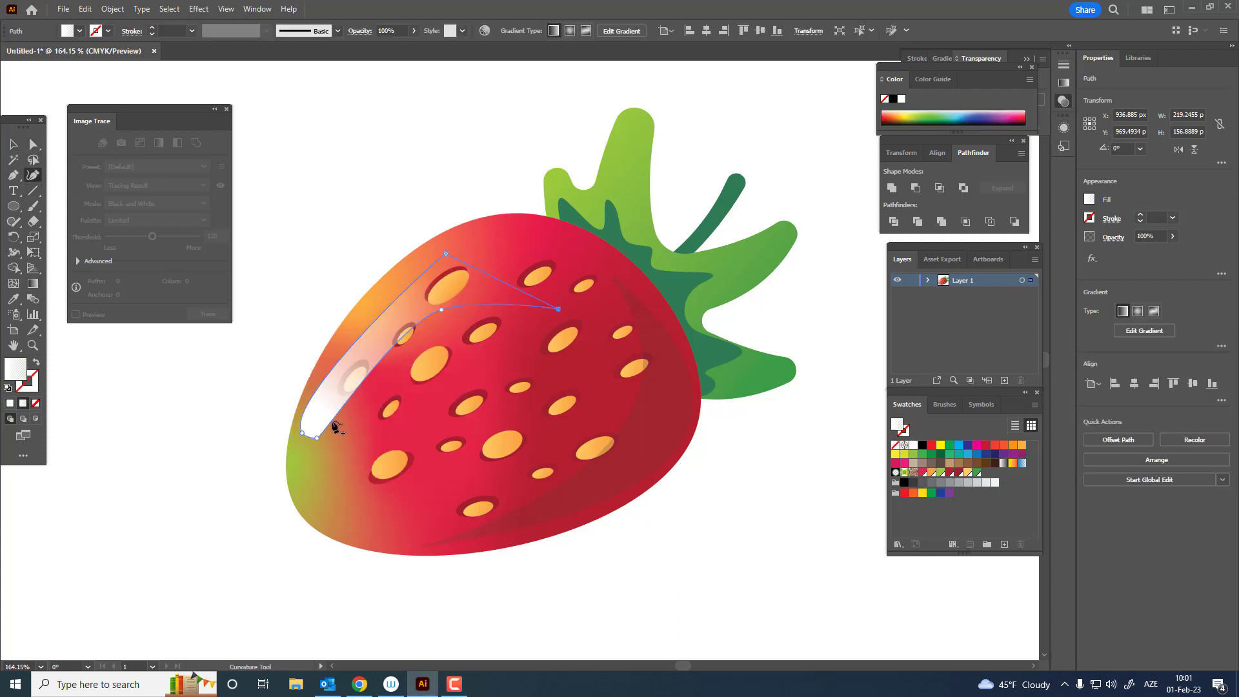
mouse_move(332, 427)
left_mouse_down()
mouse_move(331, 441)
mouse_move(333, 430)
left_mouse_up()
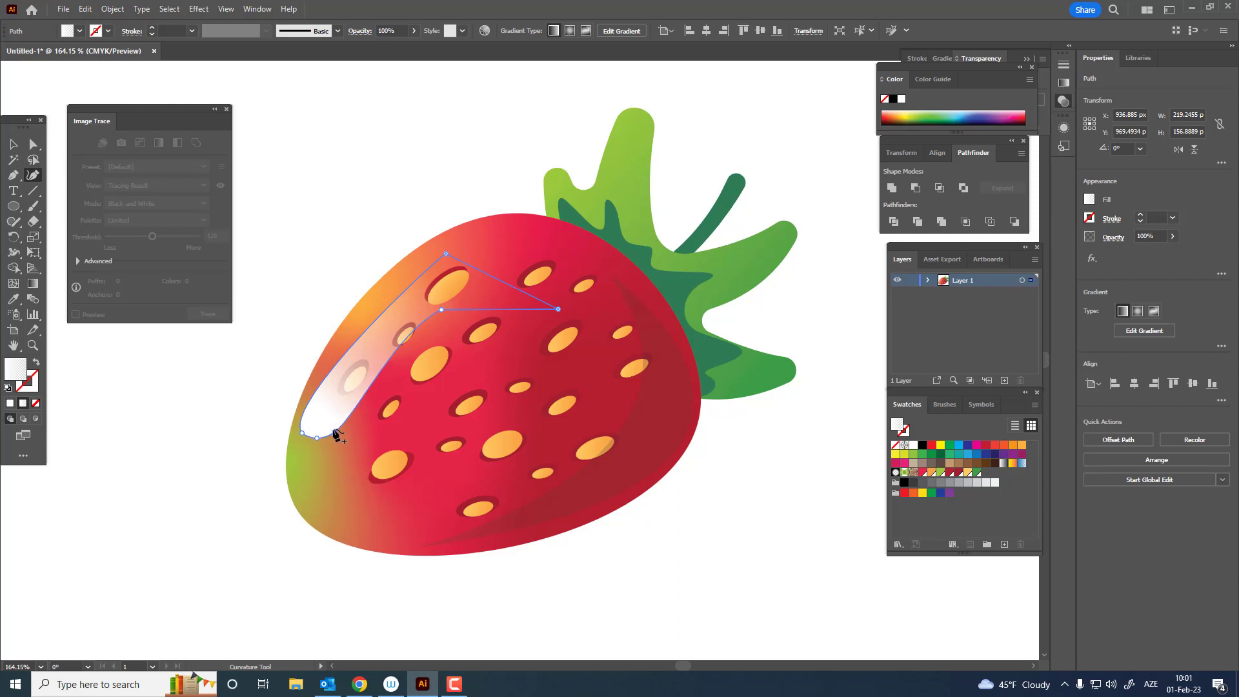
left_click_drag(473, 309, 409, 330)
left_click_drag(445, 254, 500, 231)
mouse_move(439, 286)
left_mouse_down()
mouse_move(408, 282)
mouse_move(420, 270)
left_mouse_up()
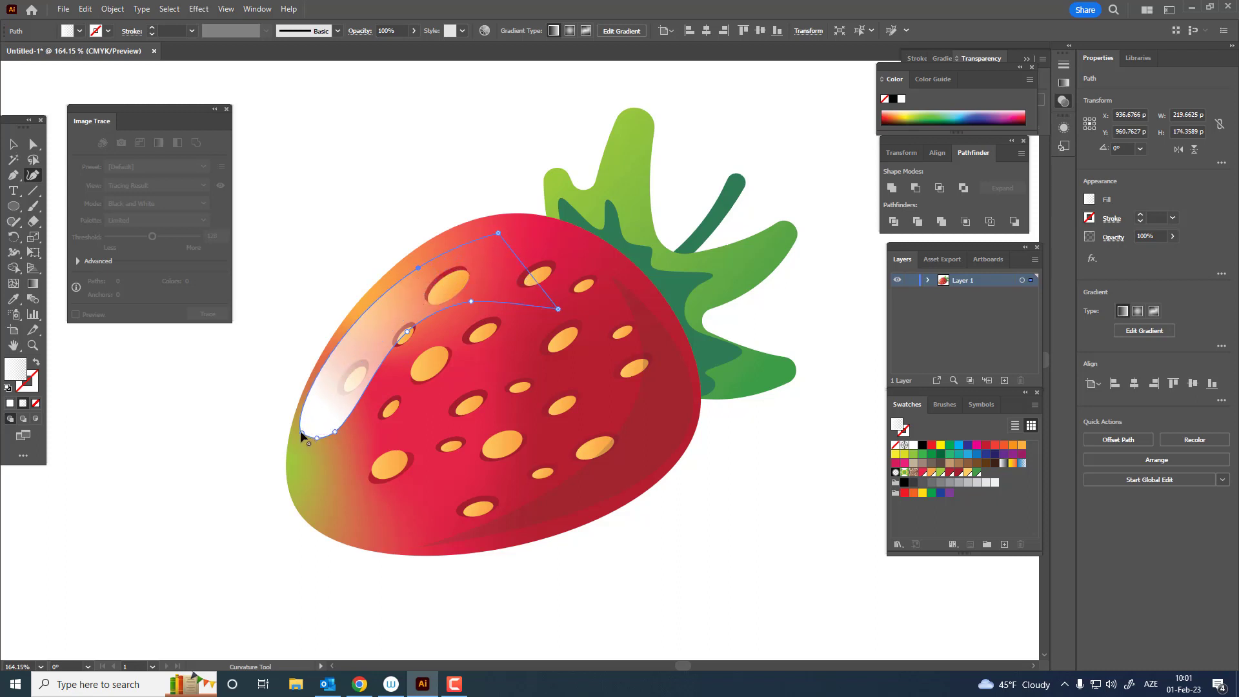
left_click_drag(303, 433, 307, 424)
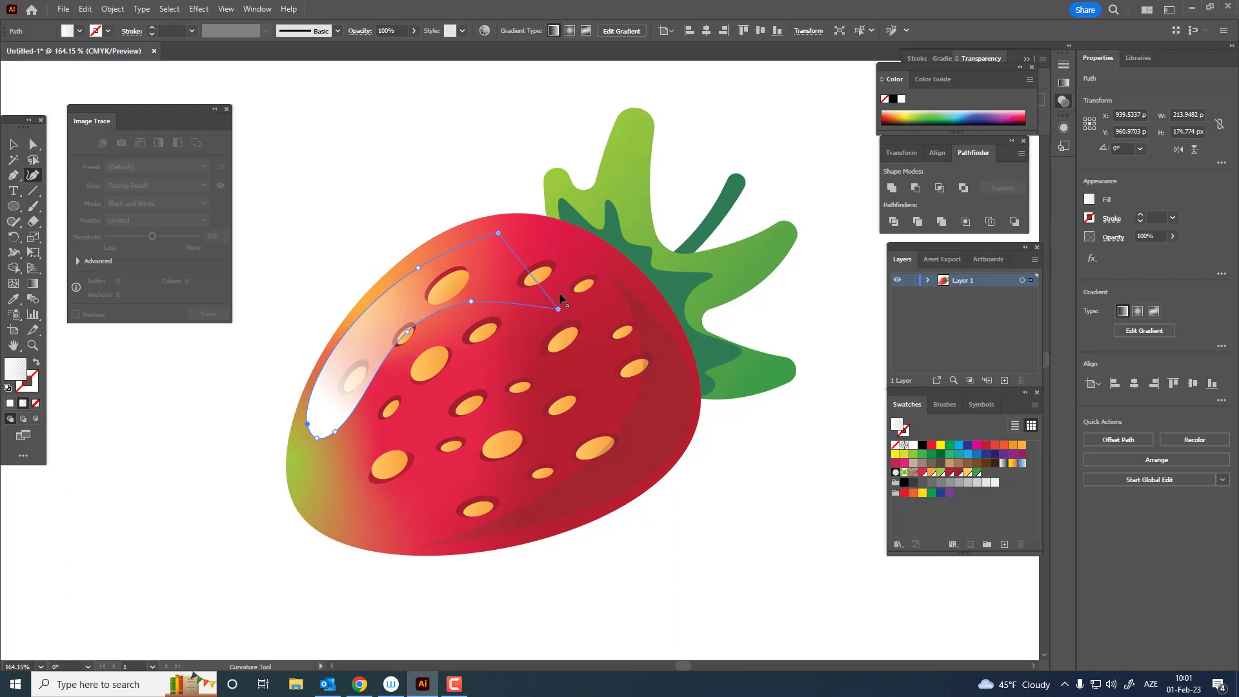
left_click_drag(539, 284, 552, 268)
left_click_drag(531, 253, 542, 240)
Lower the opacity of the upper left highlight for a softer shine.
key("z")
left_click_drag(517, 316, 510, 439)
left_click(13, 143)
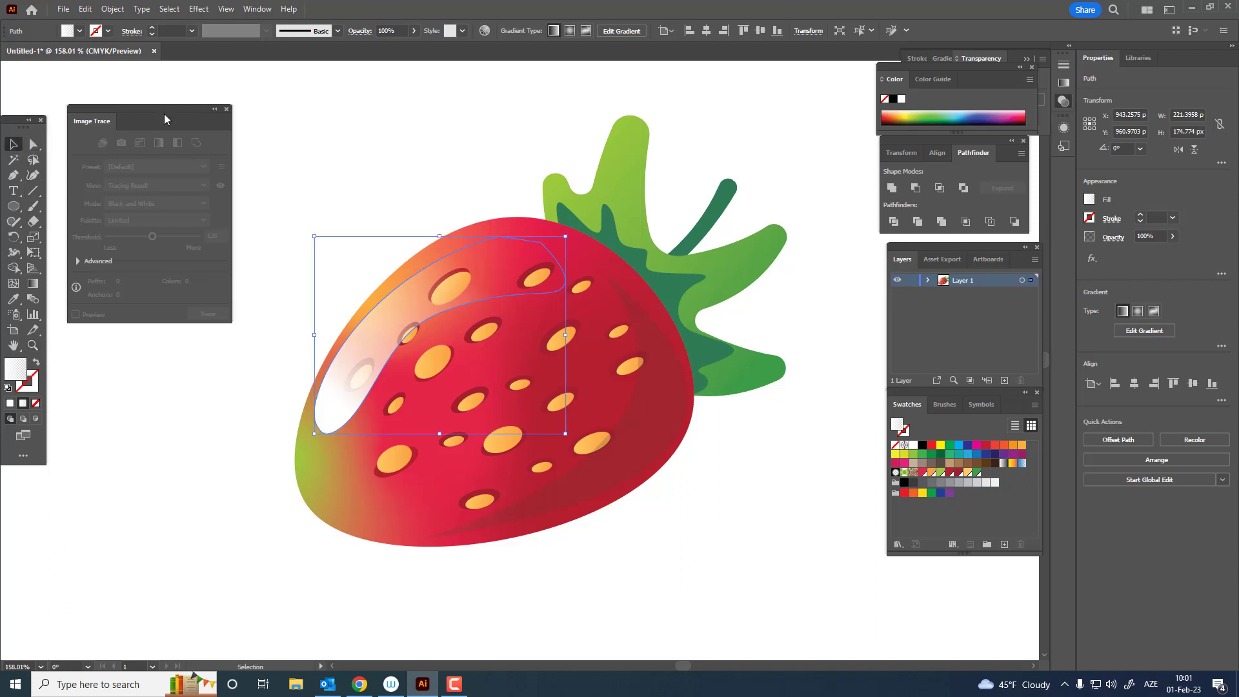
left_click(414, 31)
left_click_drag(412, 47, 389, 53)
left_click(386, 139)
Draw a second closed highlight inside the strawberry's lower right edge with the Pen tool, about 128 px wide and 114 px tall.
key("z")
left_click_drag(441, 224, 404, 525)
left_click(16, 177)
left_click(702, 322)
left_click(702, 322)
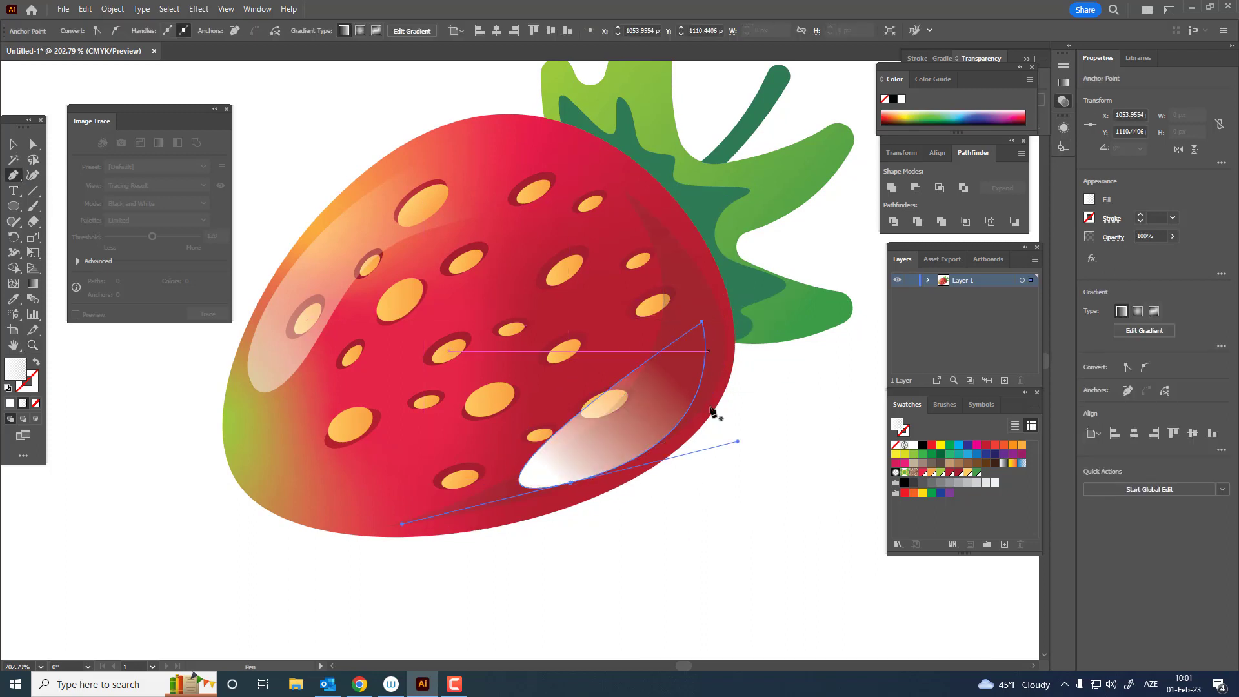
Redirect the lower right highlight's gradient so it is white at the body's outer edge and fades out toward the upper left.
key("z")
left_click_drag(714, 409, 639, 481)
left_click(32, 284)
left_click_drag(547, 369, 587, 385)
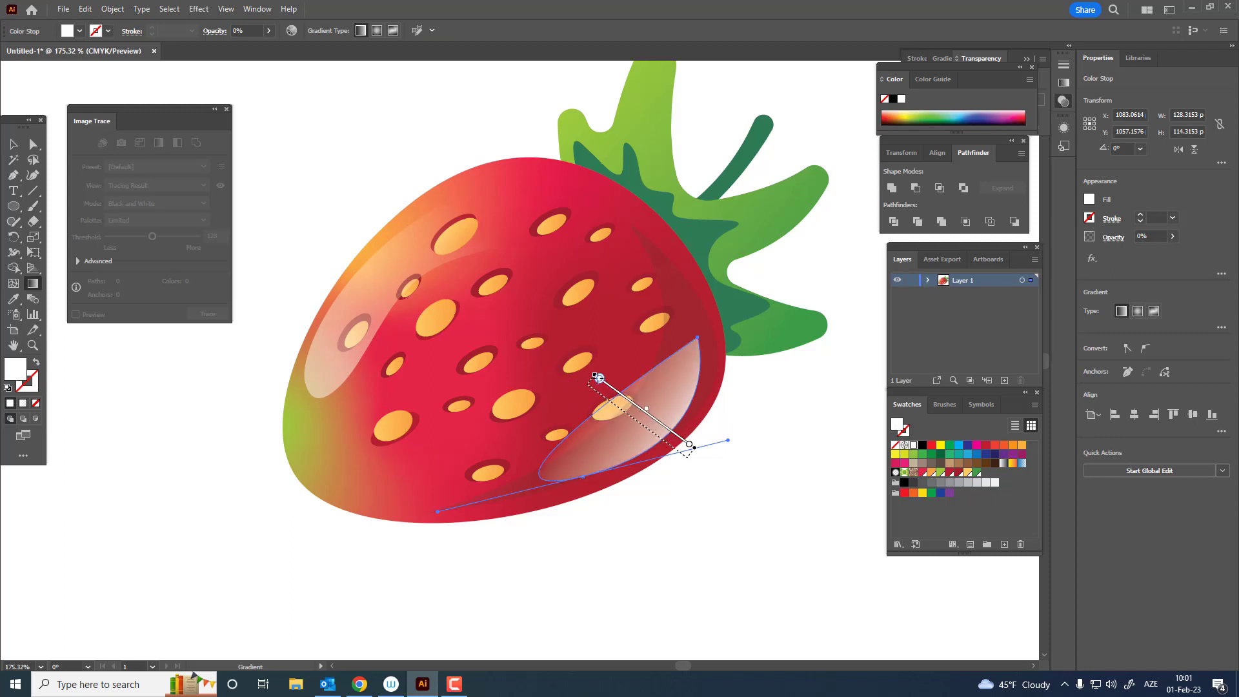
left_click(15, 145)
left_click(794, 645)
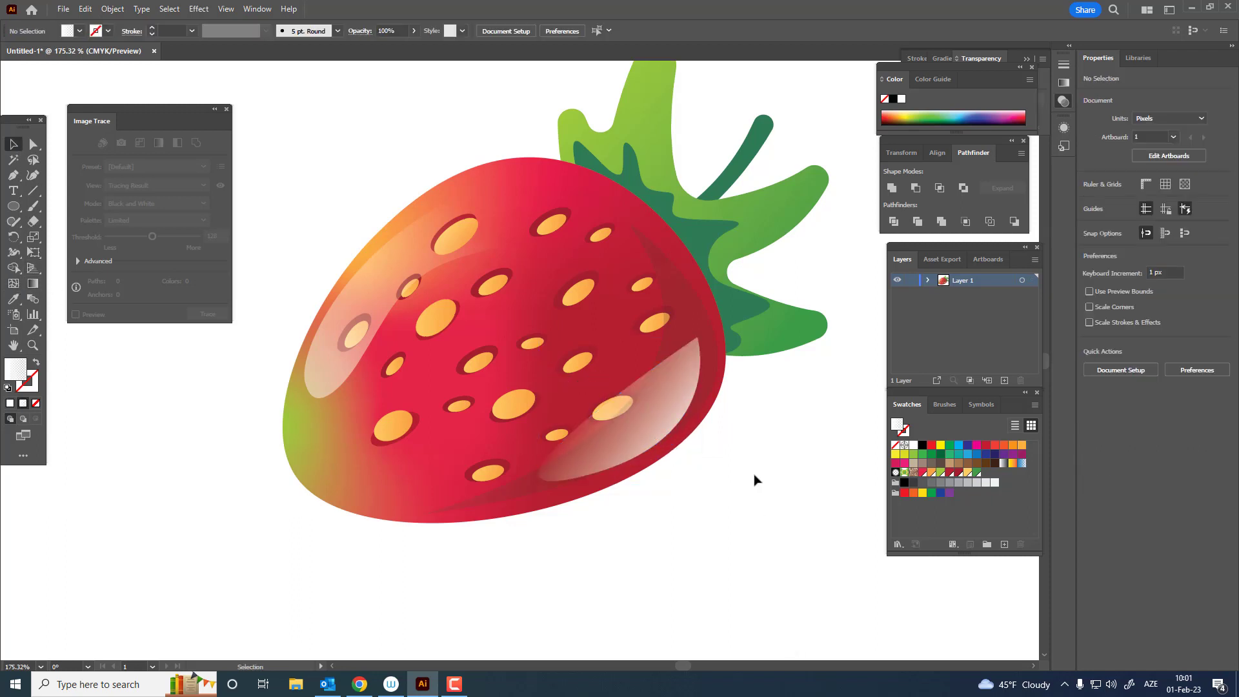
Reshape the lower right highlight with the Curvature tool into a slimmer crescent about 128 px wide and 156 px tall.
key("z")
left_click_drag(702, 478, 639, 460)
left_click(14, 145)
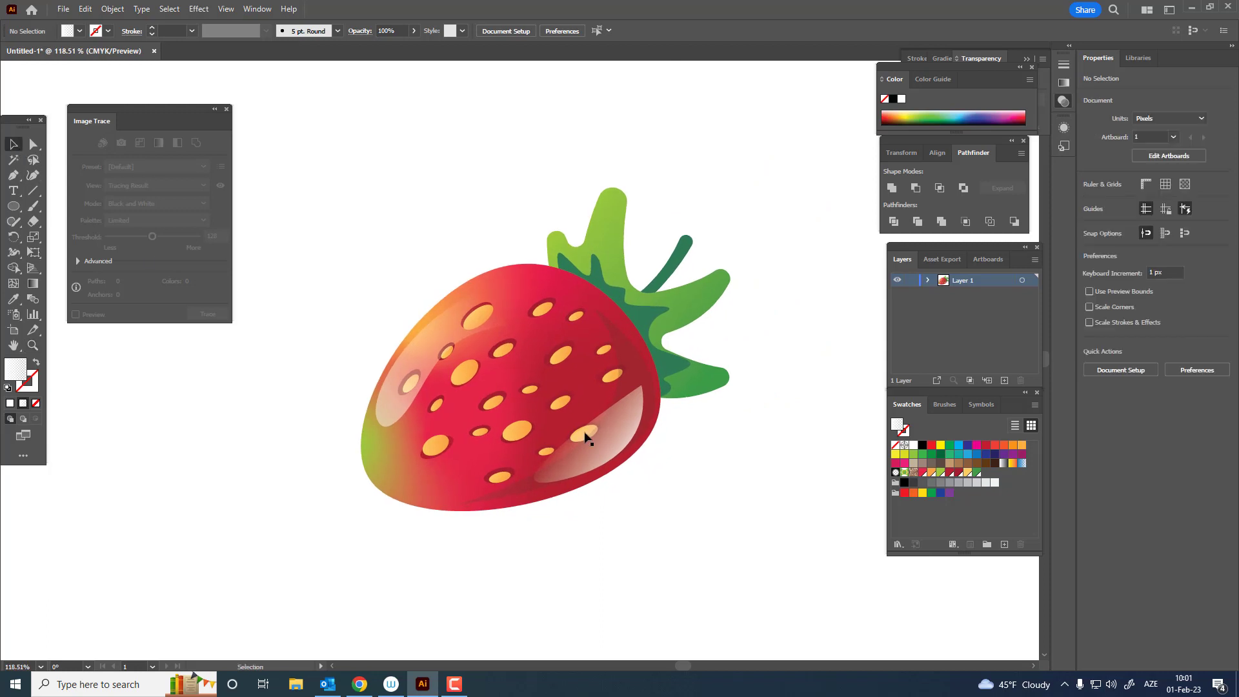
left_click(607, 436)
left_click(34, 175)
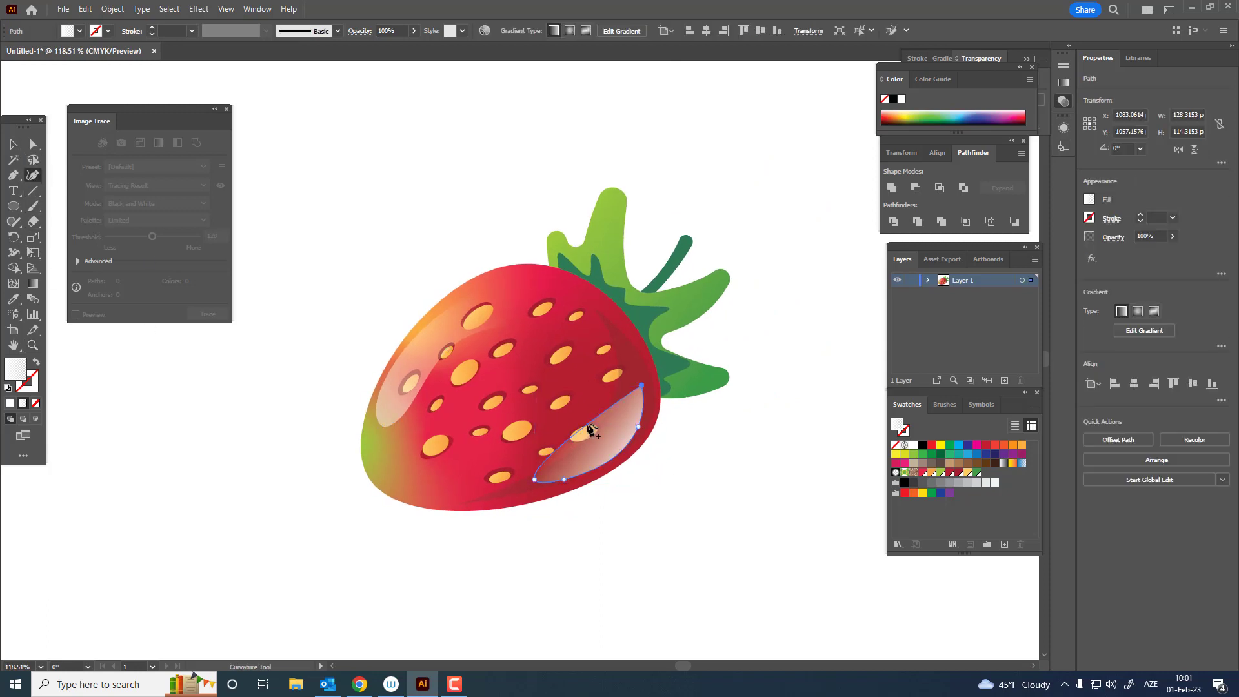
left_click_drag(643, 390, 631, 350)
key("z")
left_click_drag(651, 432, 546, 475)
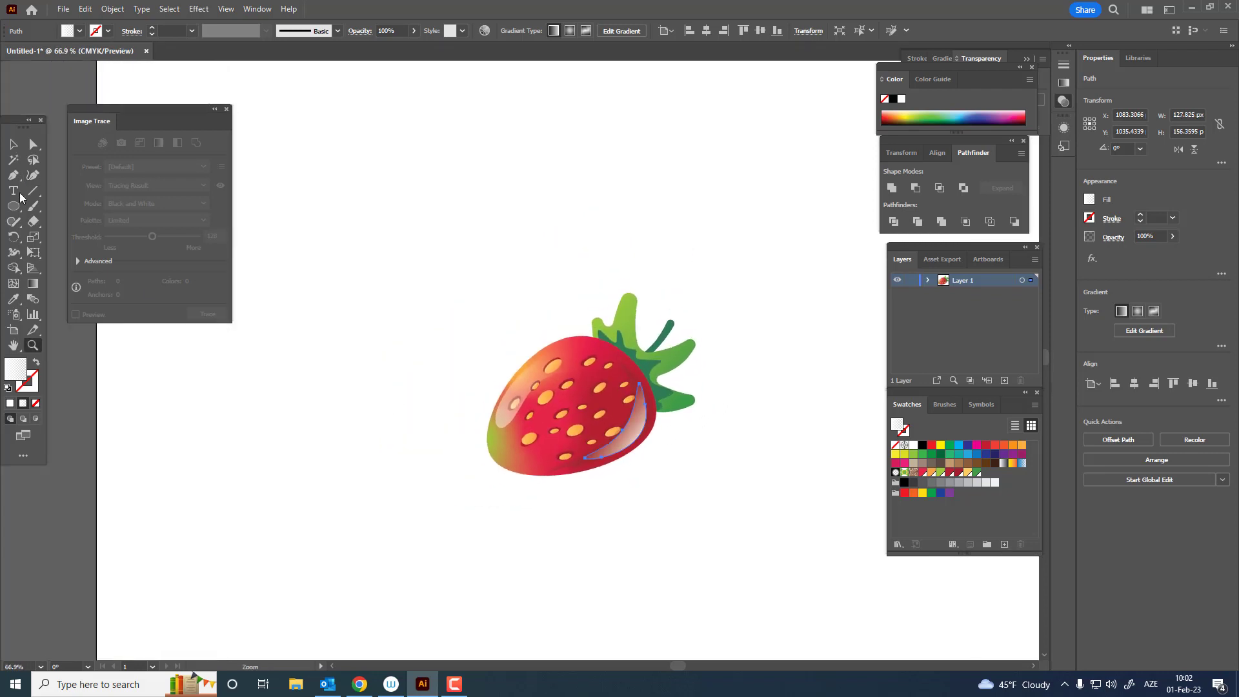
left_click(13, 148)
left_click(443, 405)
Draw an ellipse about 417 px wide and 154 px tall across the strawberry's lower body and fill it with black.
key("z")
left_click_drag(443, 405, 478, 510)
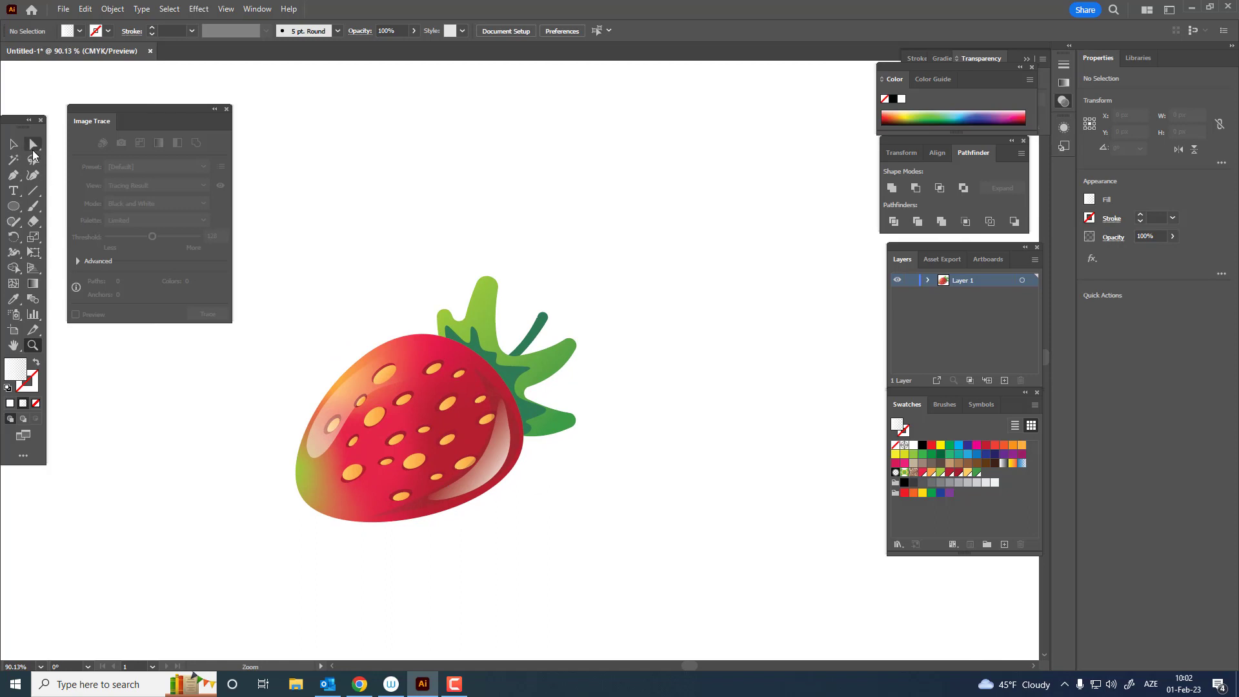
left_click(13, 144)
left_click(12, 206)
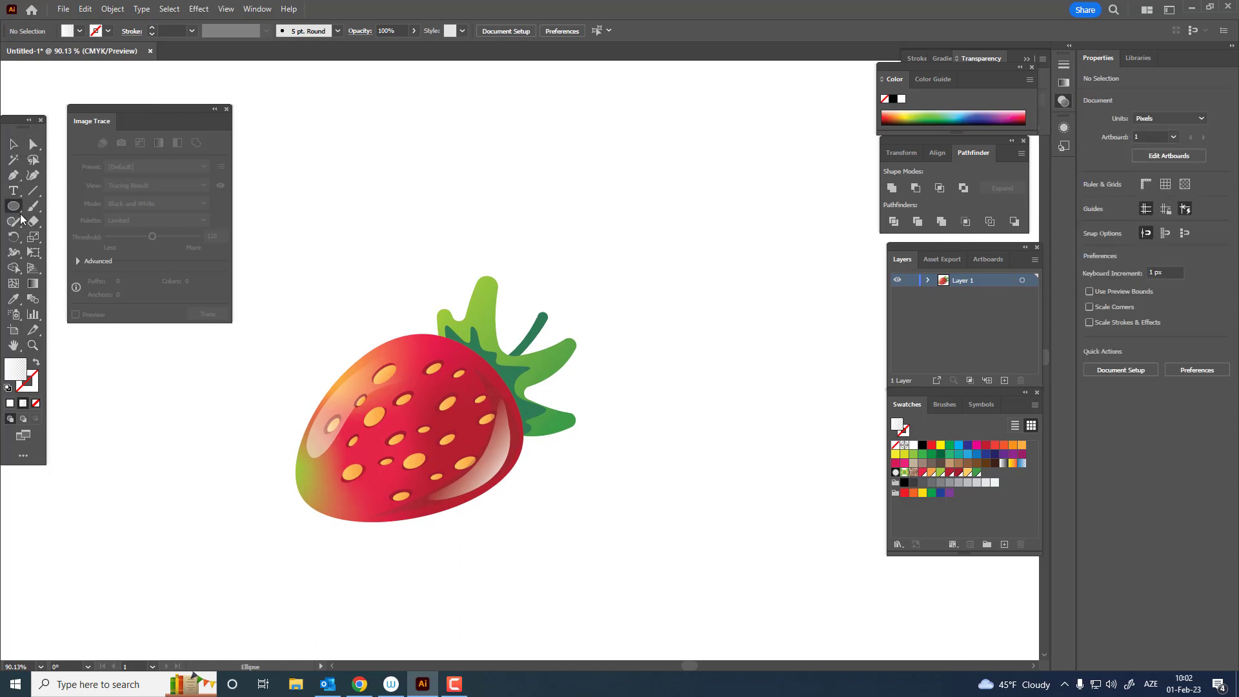
left_click_drag(306, 411, 577, 511)
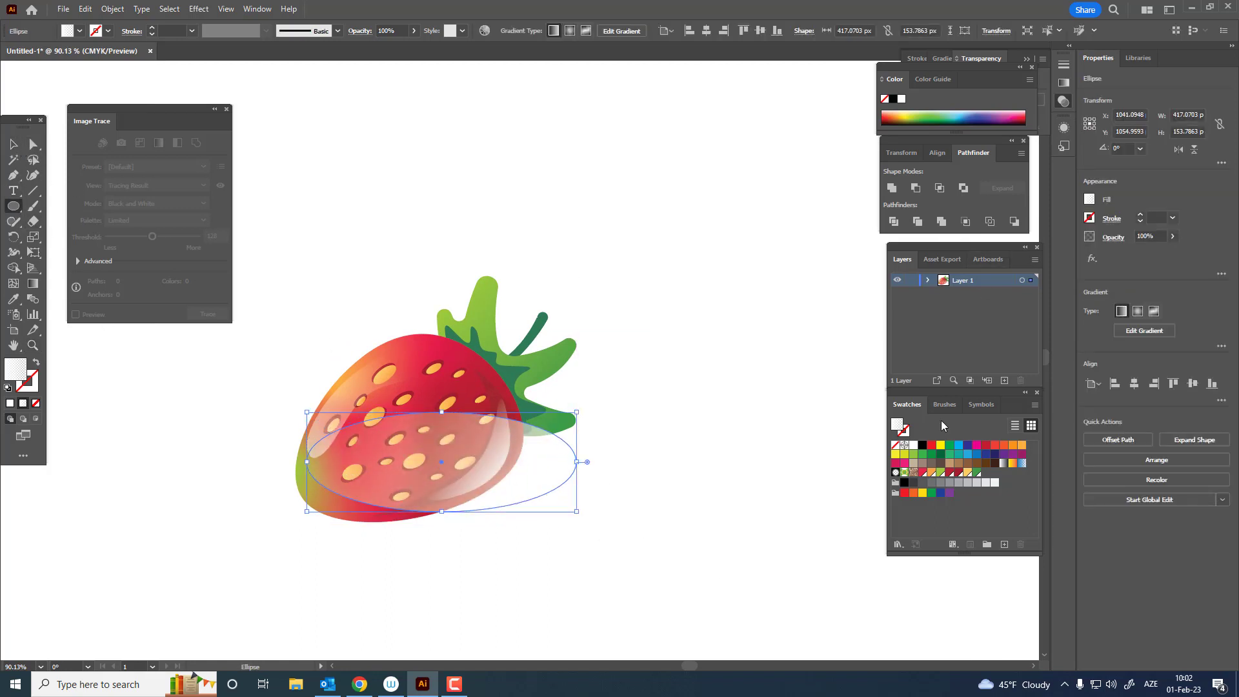
left_click(923, 445)
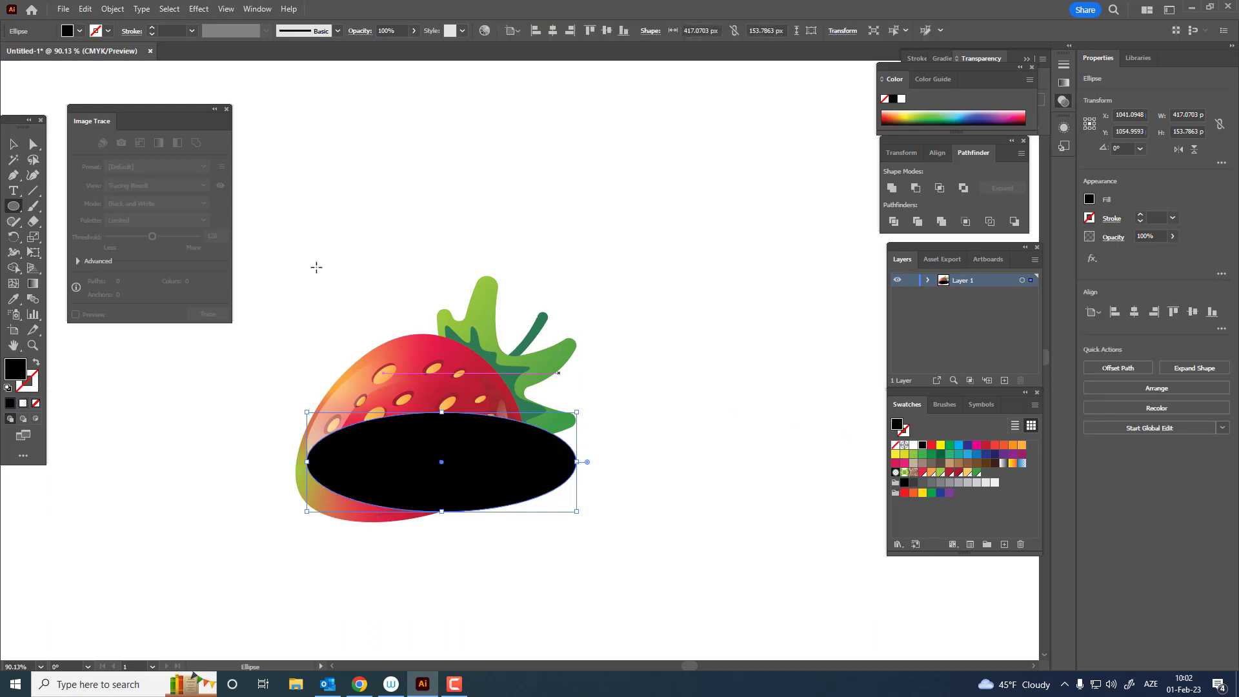
Send the black ellipse to the back so it sits behind the strawberry.
left_click(13, 144)
left_click(105, 8)
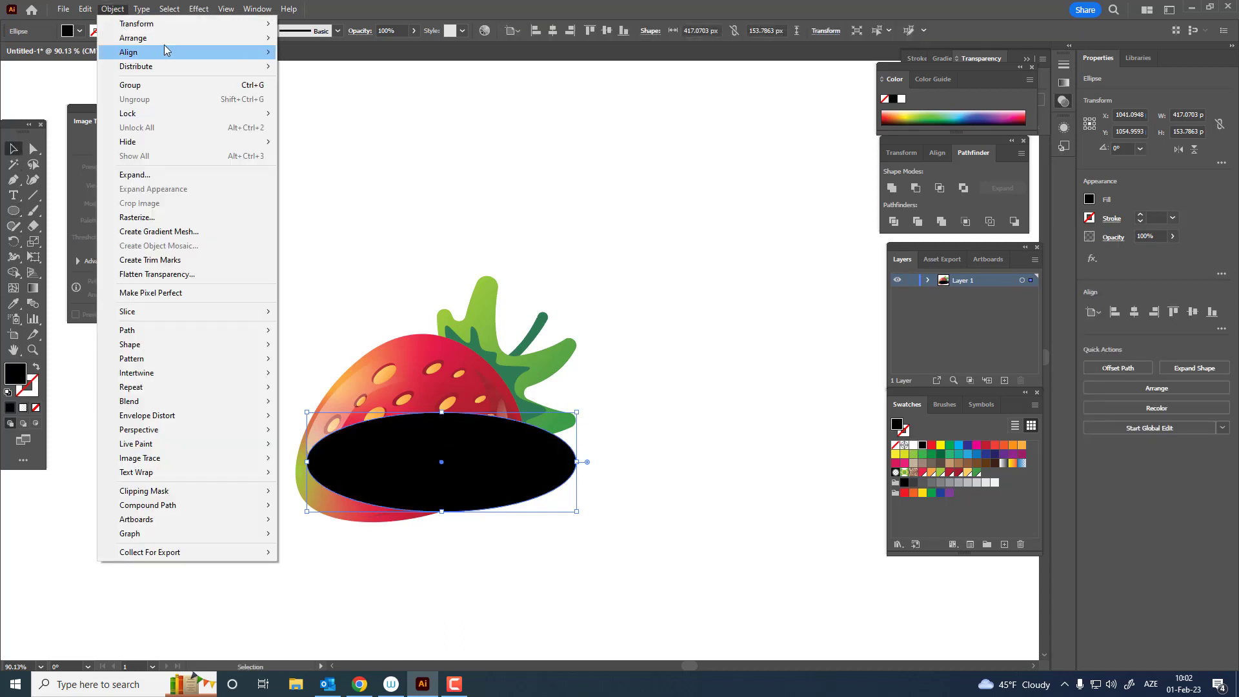
mouse_move(155, 36)
left_click(319, 80)
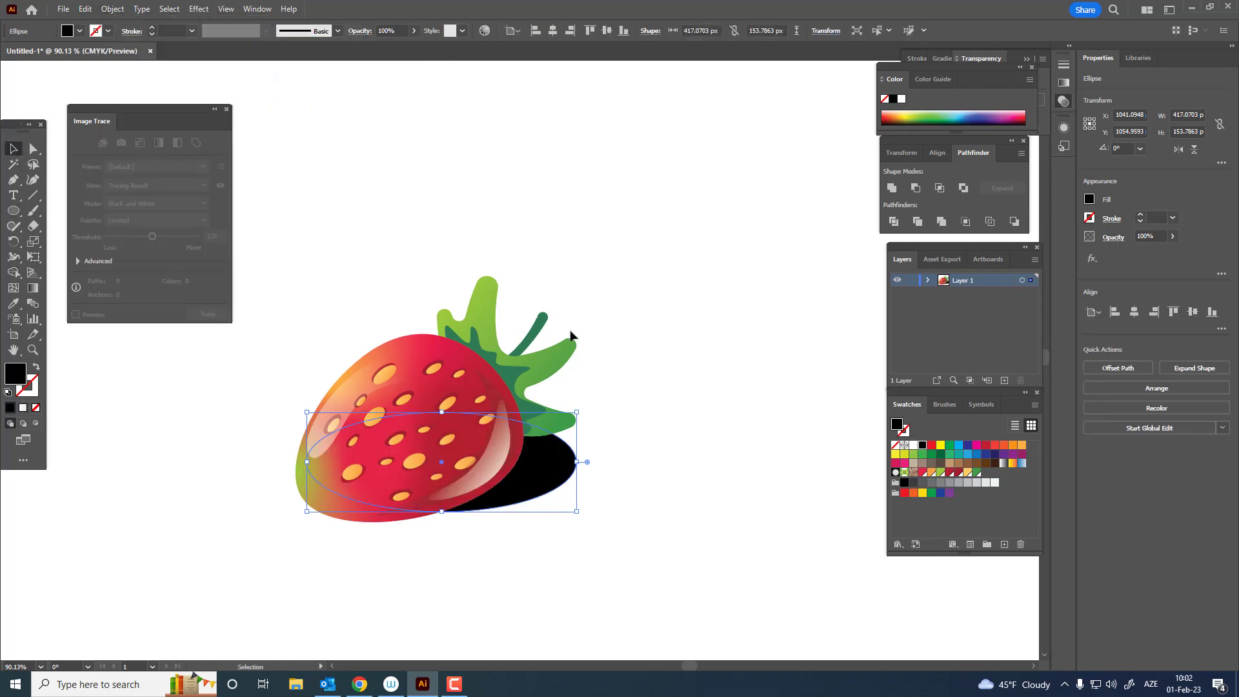
Rotate the black ellipse about 9.5° and shift it down to the lower right as a ground shadow under the berry.
left_click(588, 387)
left_click_drag(571, 471, 618, 503)
scroll(660, 552, "down", 1)
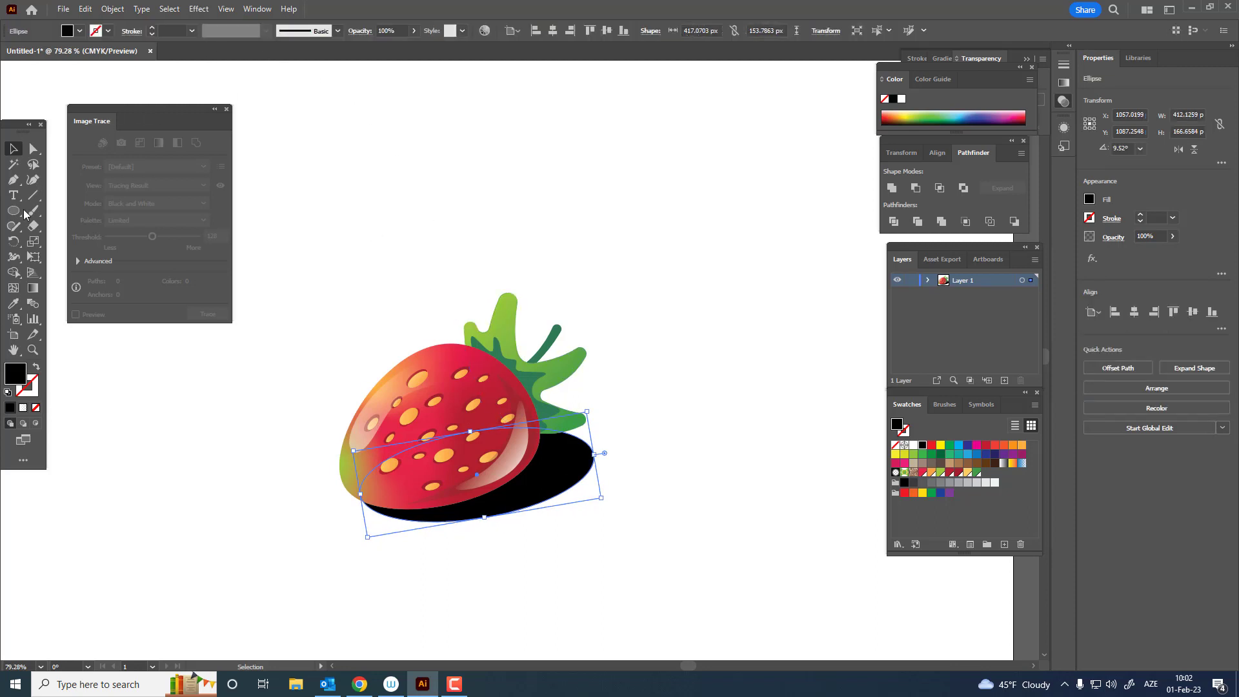
Apply a linear gradient to the shadow ellipse and run it diagonally from its upper edge to its lower left edge.
left_click(33, 288)
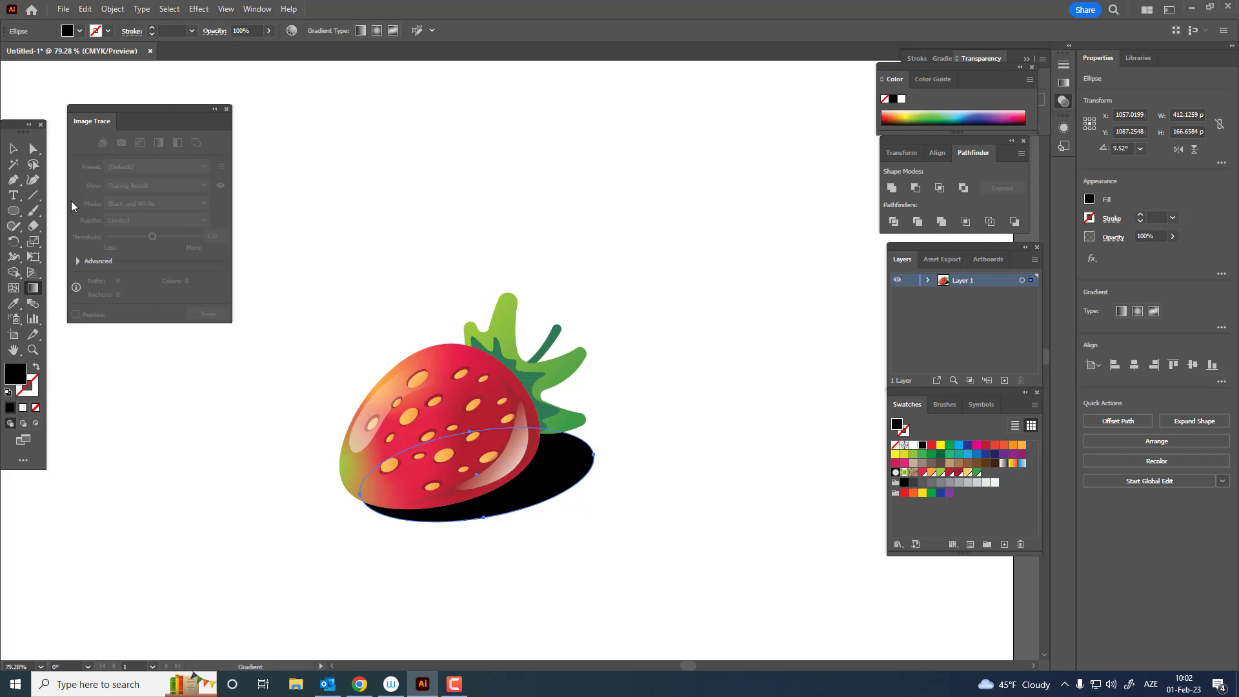
left_click(13, 148)
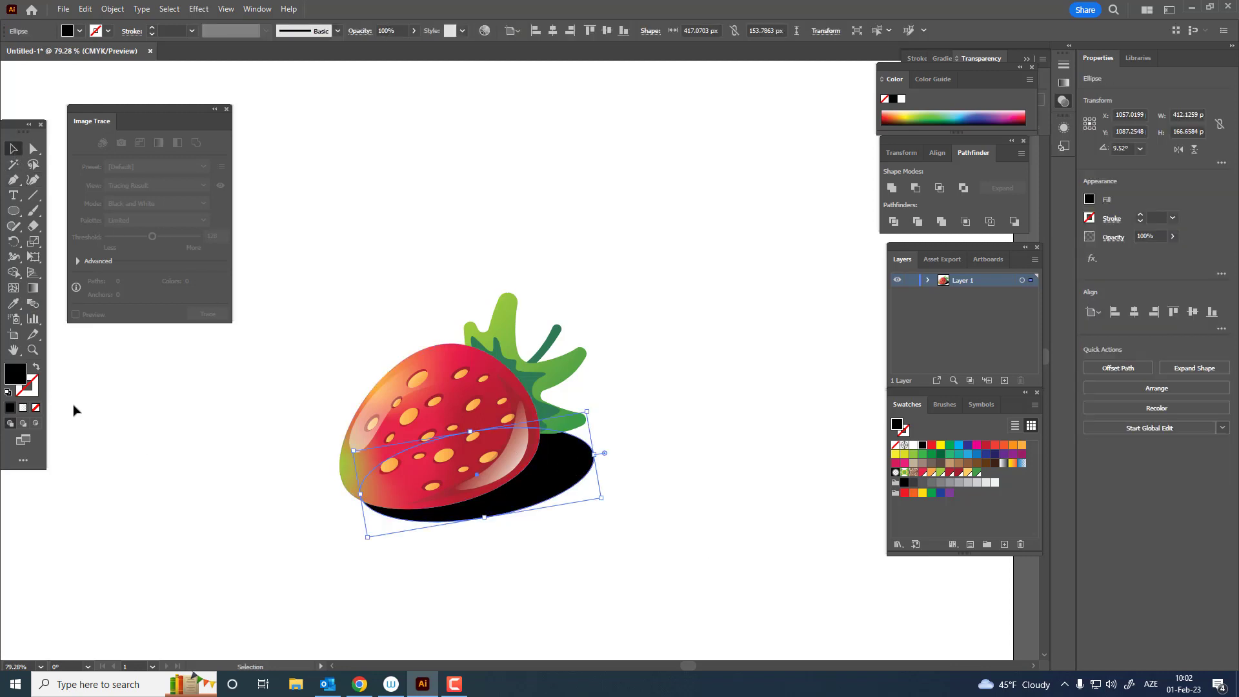
left_click(33, 288)
left_click(535, 426)
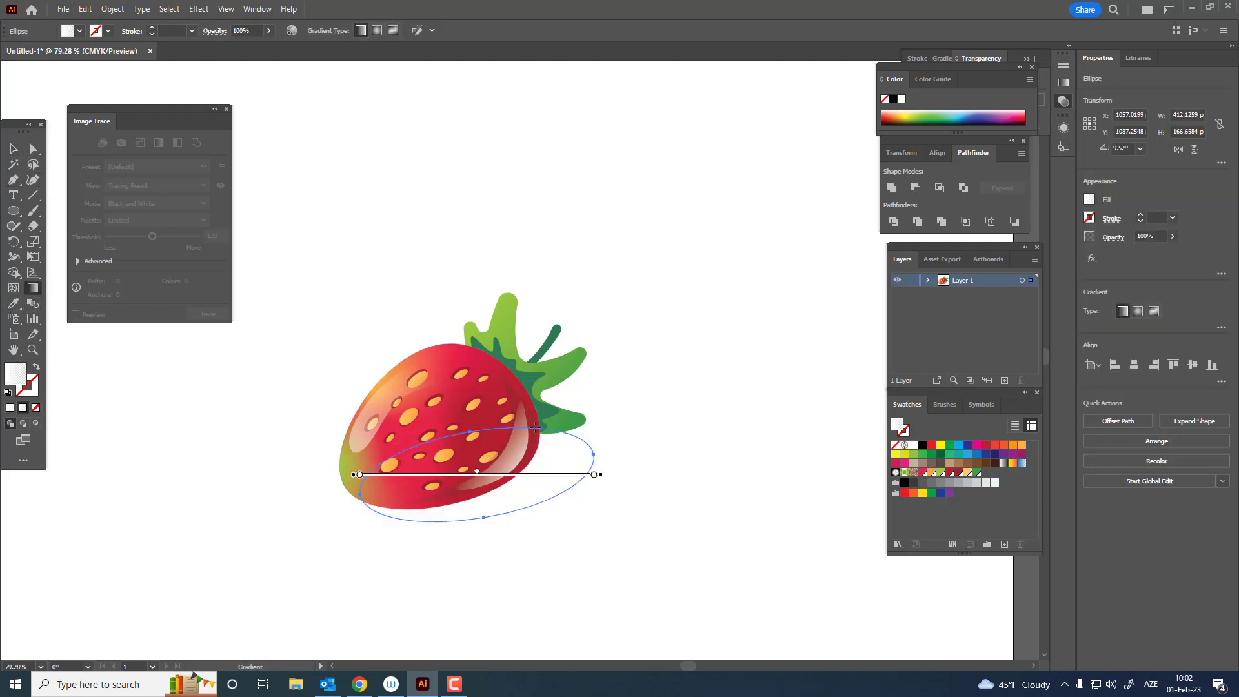
mouse_move(515, 424)
left_mouse_down()
mouse_move(485, 484)
mouse_move(444, 518)
left_mouse_up()
Set both color stops of the shadow ellipse's gradient to black.
double_click(514, 428)
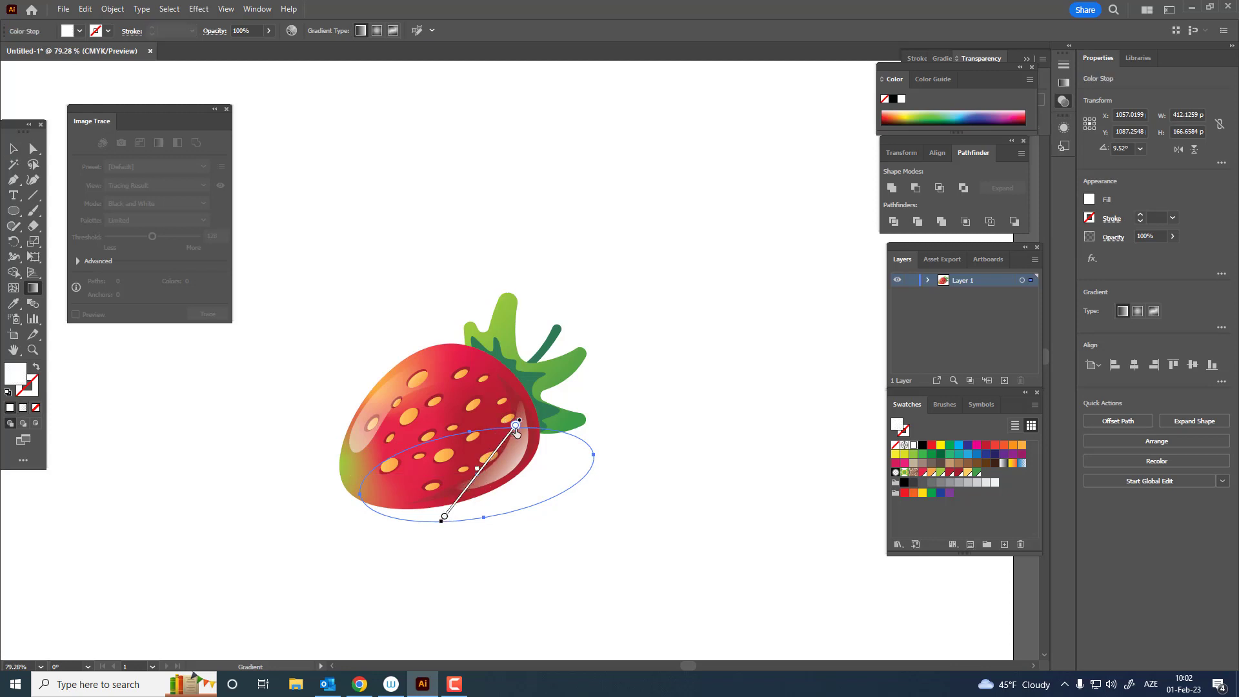
left_click(379, 469)
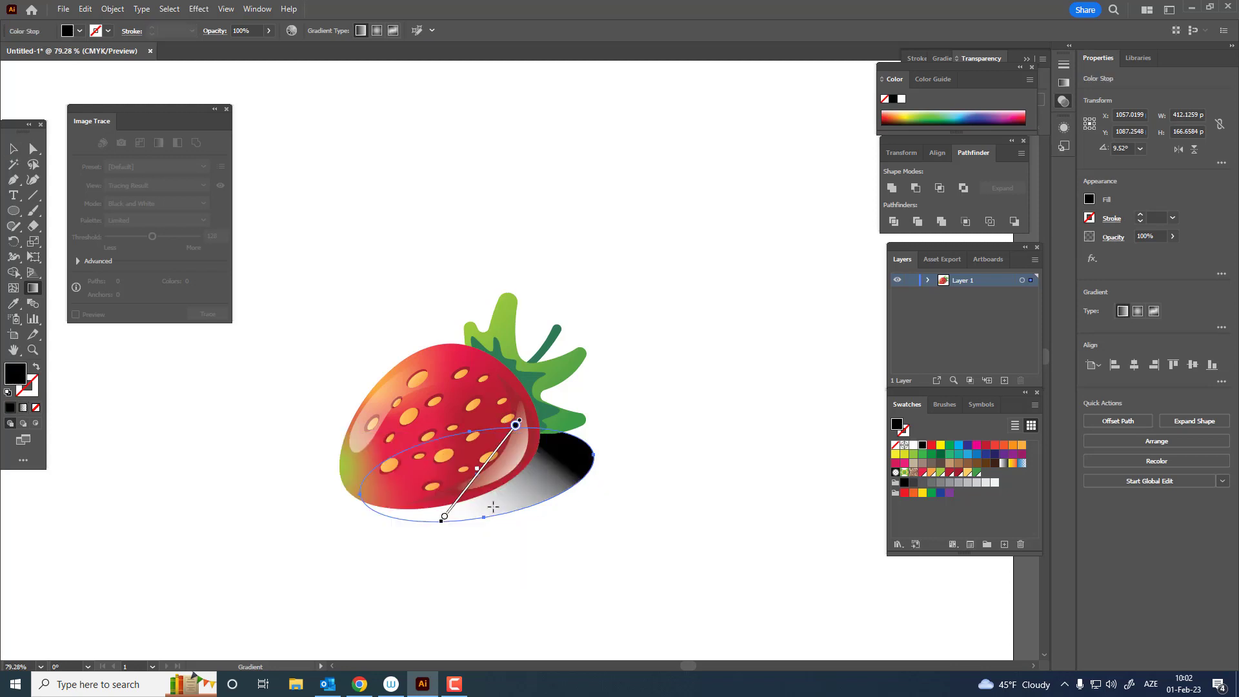
double_click(443, 517)
left_click(306, 387)
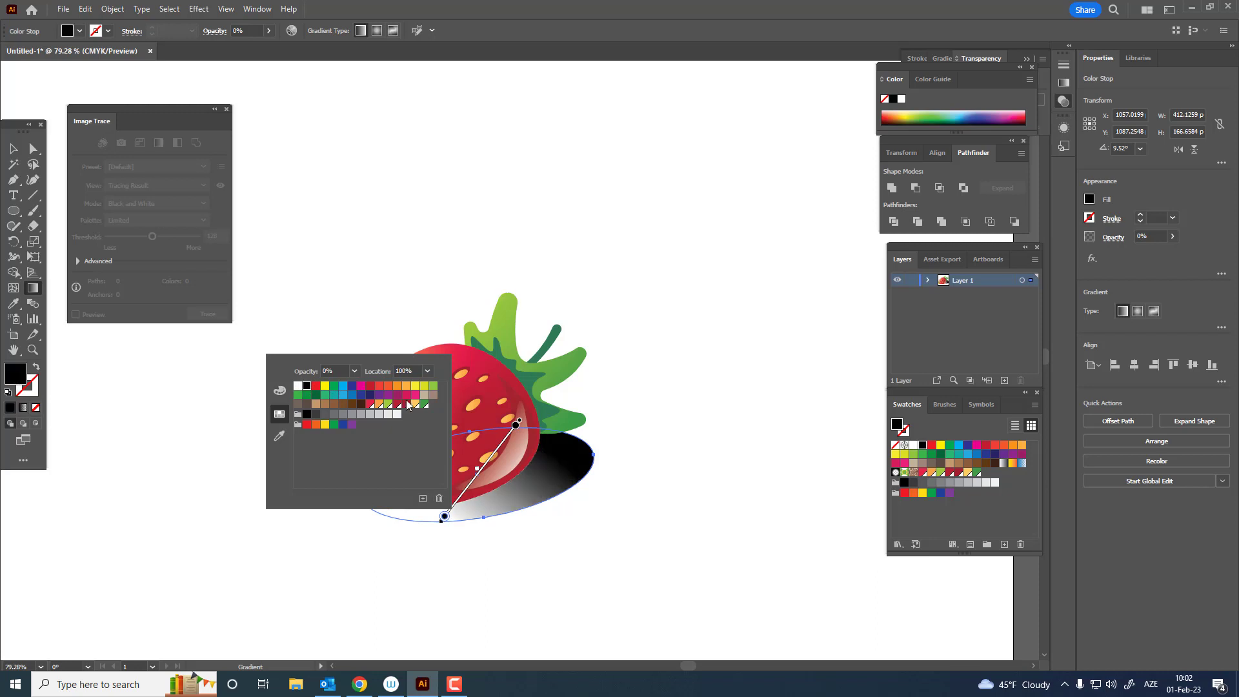
left_click(538, 517)
Redirect the shadow's gradient from below the leaf crown to beyond the ellipse's lower left edge, with the fade at the lower left.
key("z")
left_click_drag(540, 456, 445, 471)
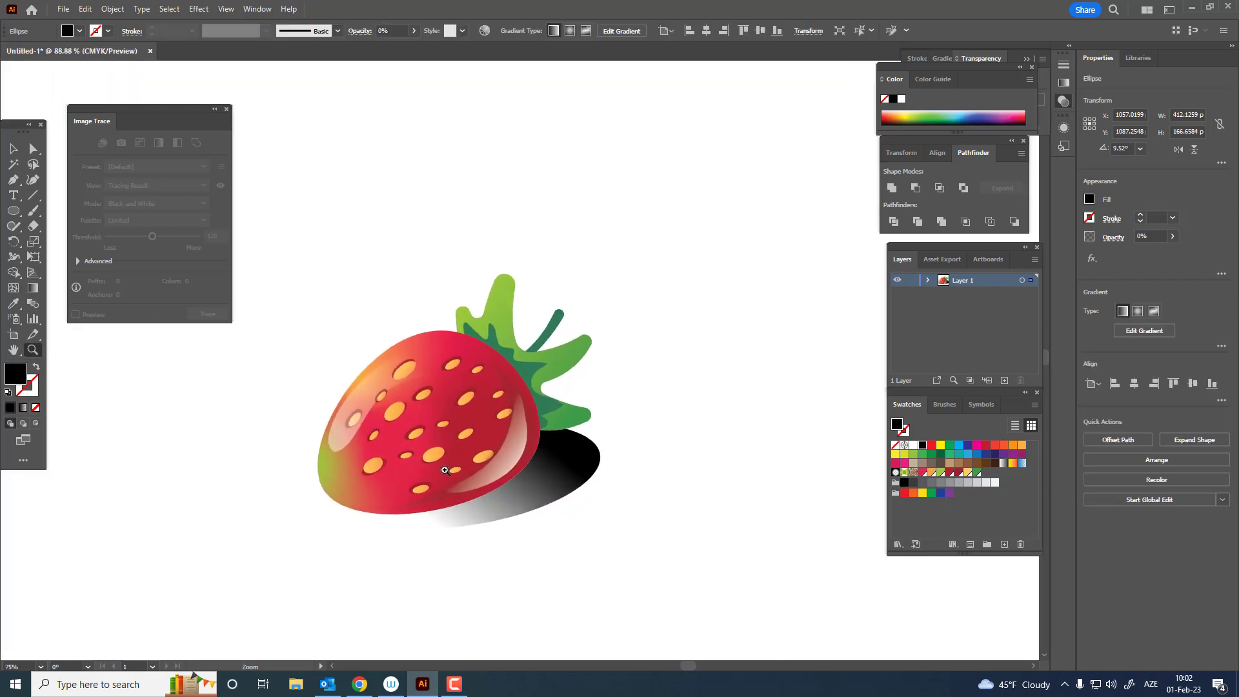
left_click(32, 288)
mouse_move(364, 518)
left_mouse_down()
mouse_move(304, 526)
mouse_move(319, 545)
left_mouse_up()
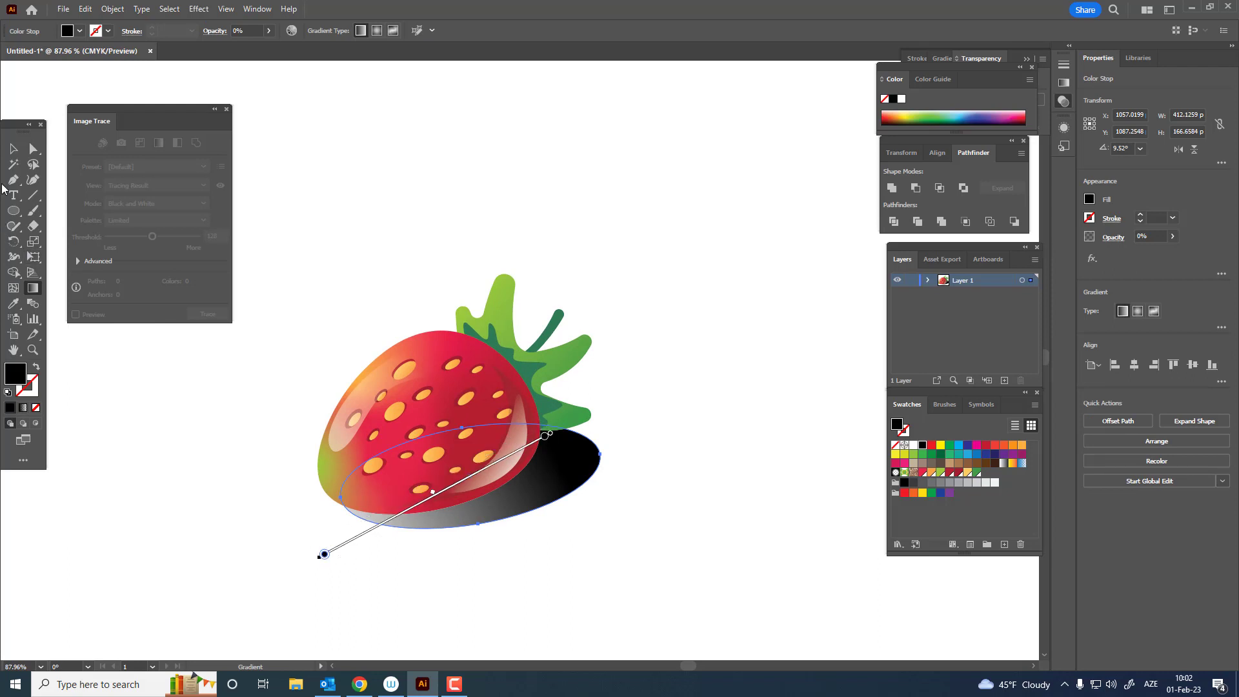
Lower the opacity of the ground shadow ellipse to 52% and deselect it.
key("v")
left_click(683, 473)
left_click(563, 476)
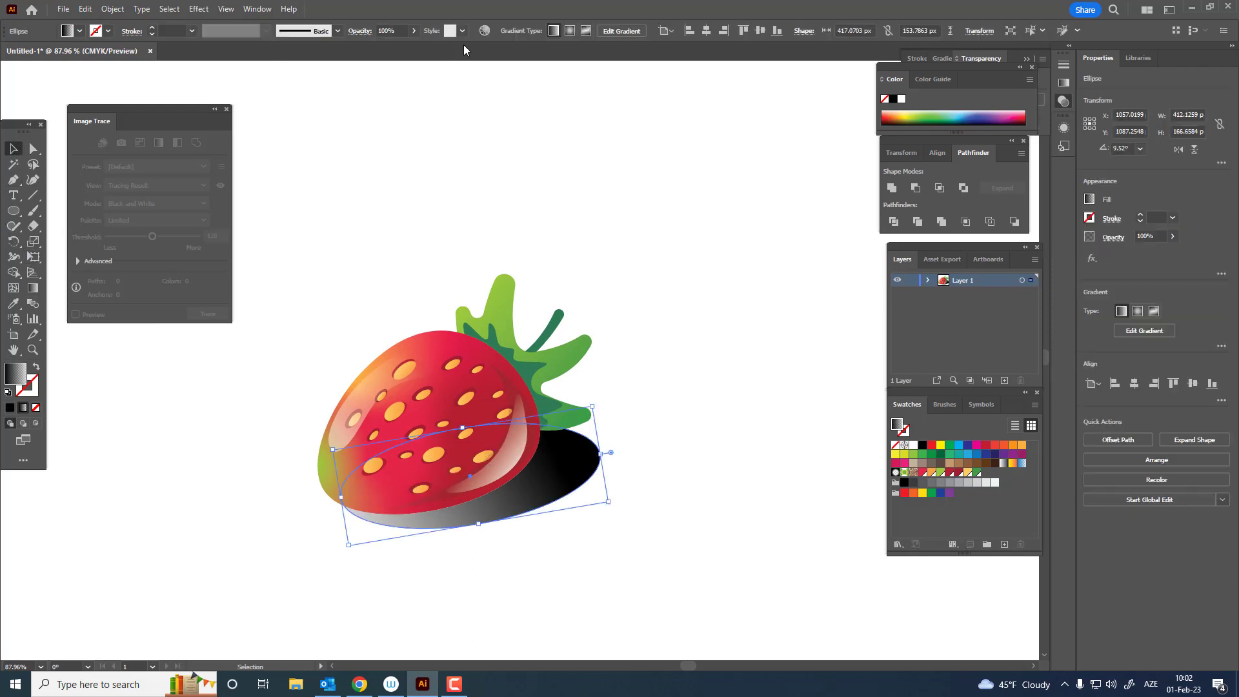
left_click(414, 31)
left_click_drag(414, 46, 389, 50)
left_click(701, 470)
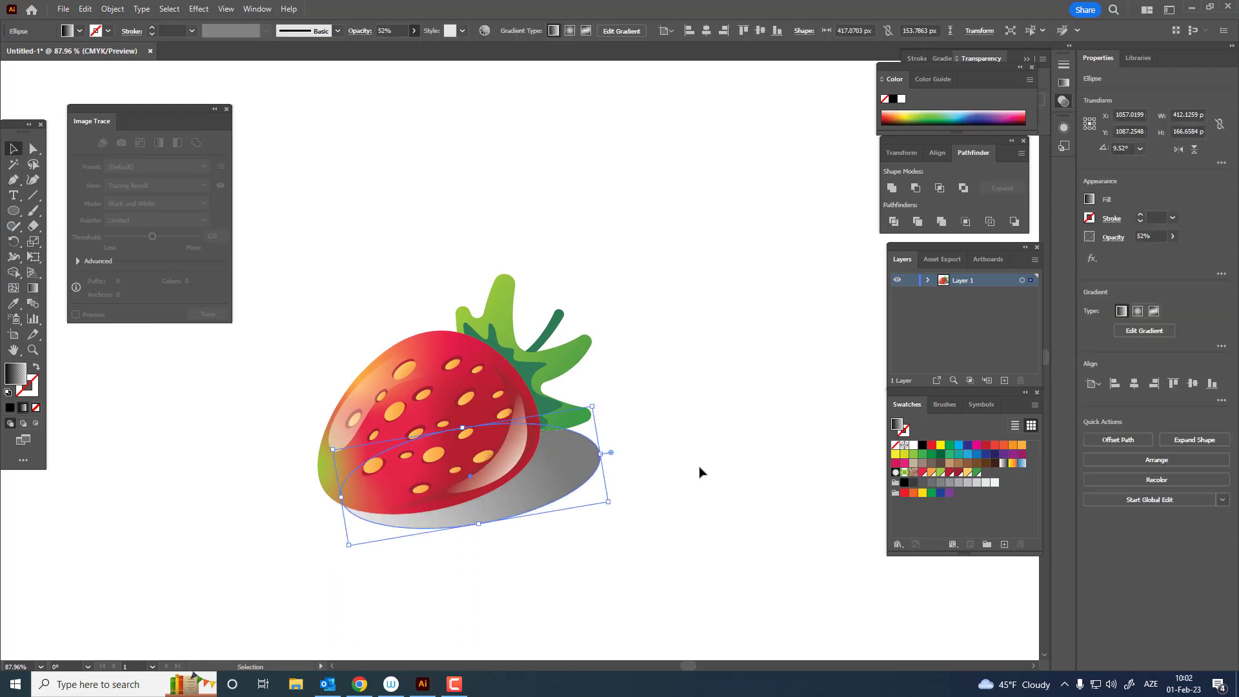
left_click_drag(701, 473, 810, 366)
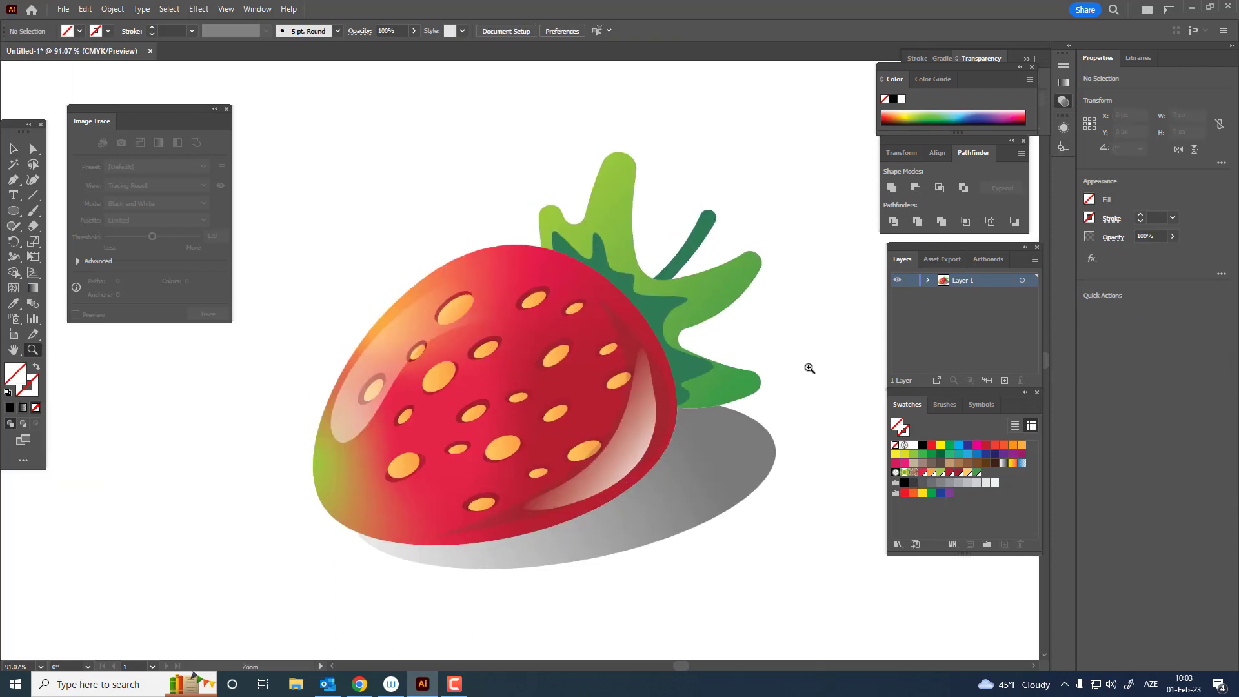